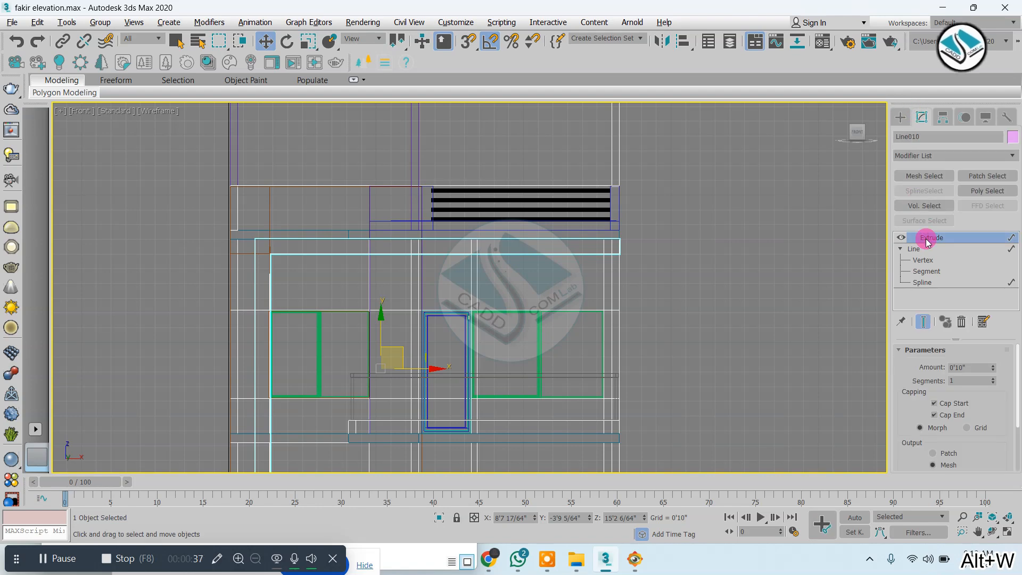
Convert the extruded C-shaped frame on the upper-floor facade to an Editable Poly.
right_click(445, 212)
mouse_move(551, 344)
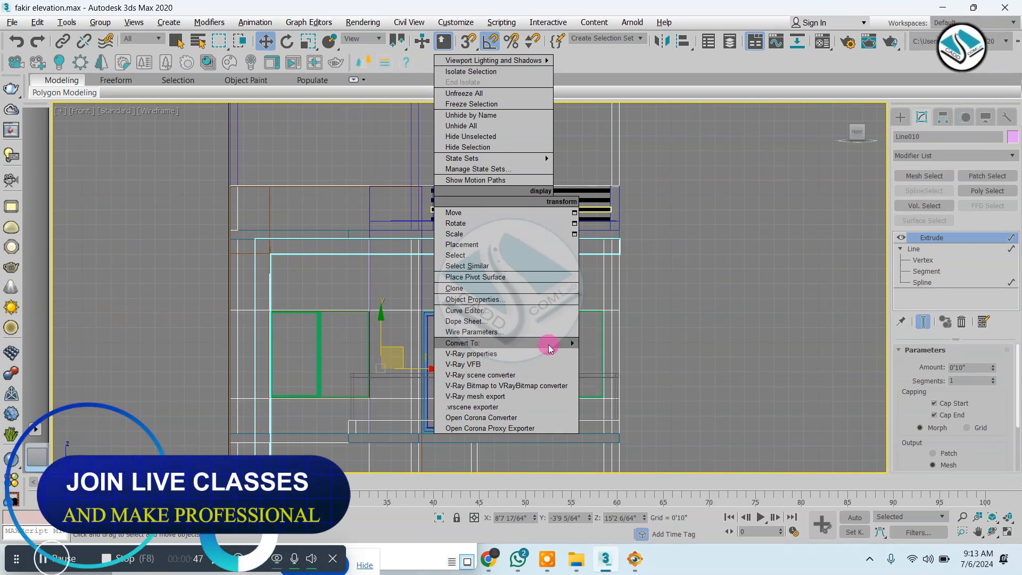
left_click(636, 354)
left_click(900, 237)
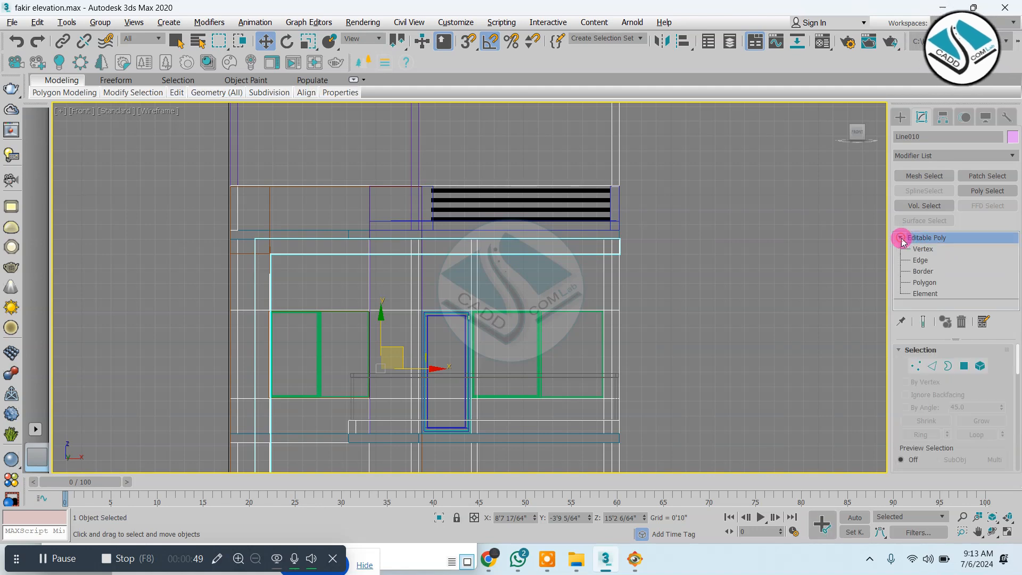
Raise the frame's top outer vertices to a height of about 22'11" in the Front view, thickening the top band.
left_click(922, 248)
middle_click_drag(676, 220, 695, 223)
left_click(450, 242)
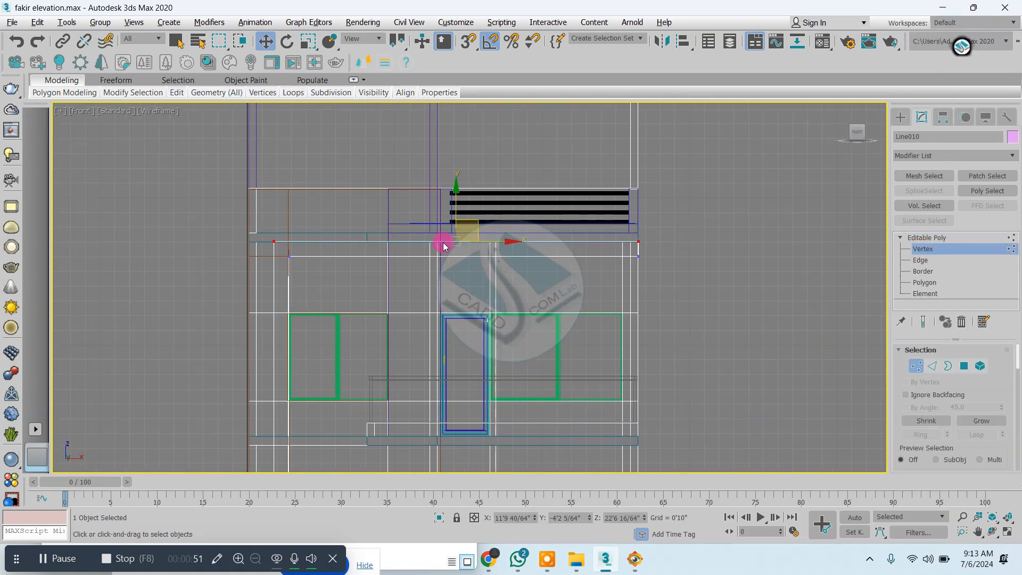
scroll(445, 241, "up", 5)
left_click_drag(464, 209, 468, 185)
scroll(463, 201, "down", 4)
Move the frame's left outer vertices outward and raise the lower band's inner vertices to a height of about 9'8".
middle_click_drag(368, 236, 381, 186)
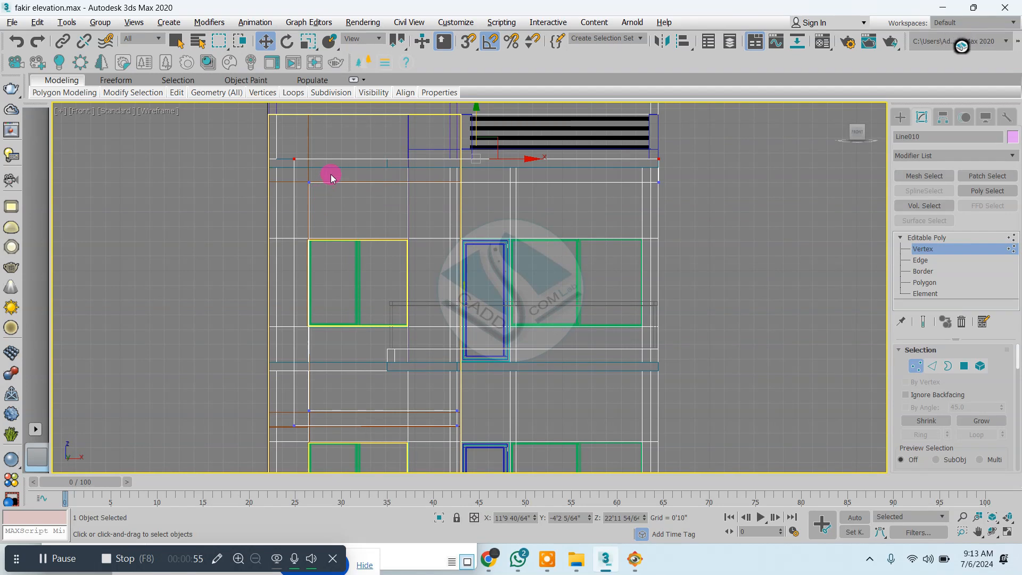
left_click_drag(280, 144, 284, 266)
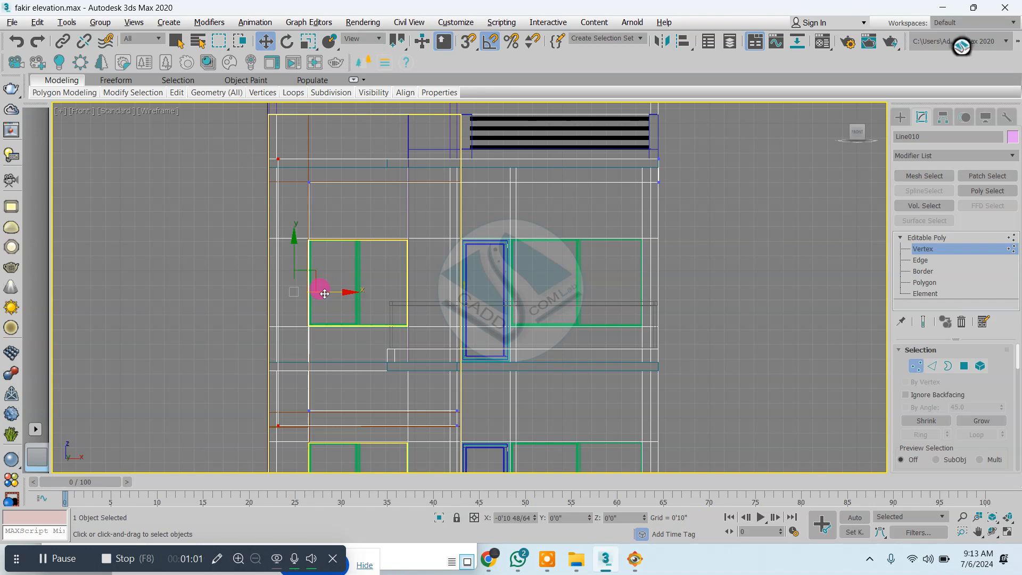
middle_click_drag(305, 436, 303, 392)
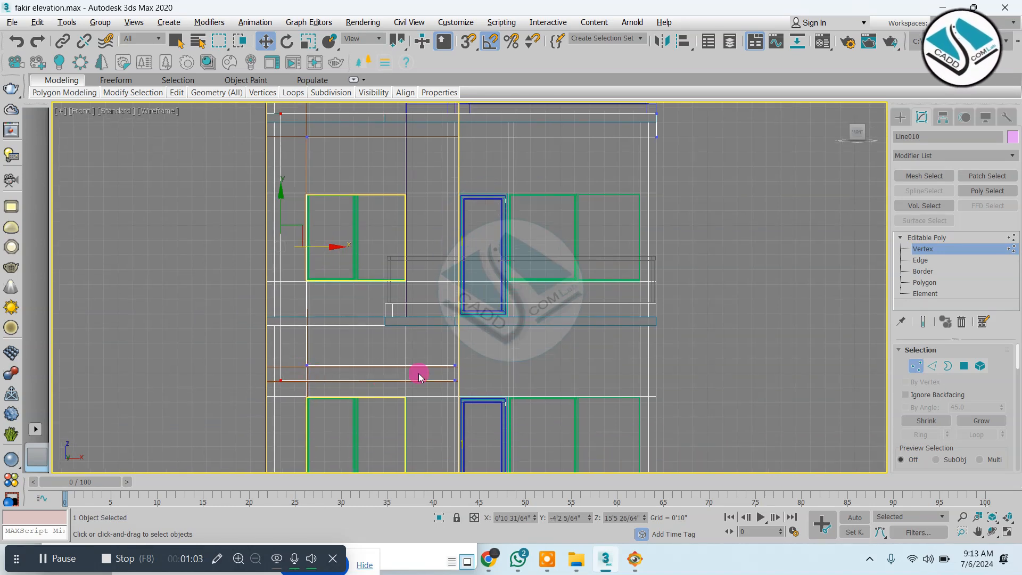
left_click_drag(448, 356, 250, 365)
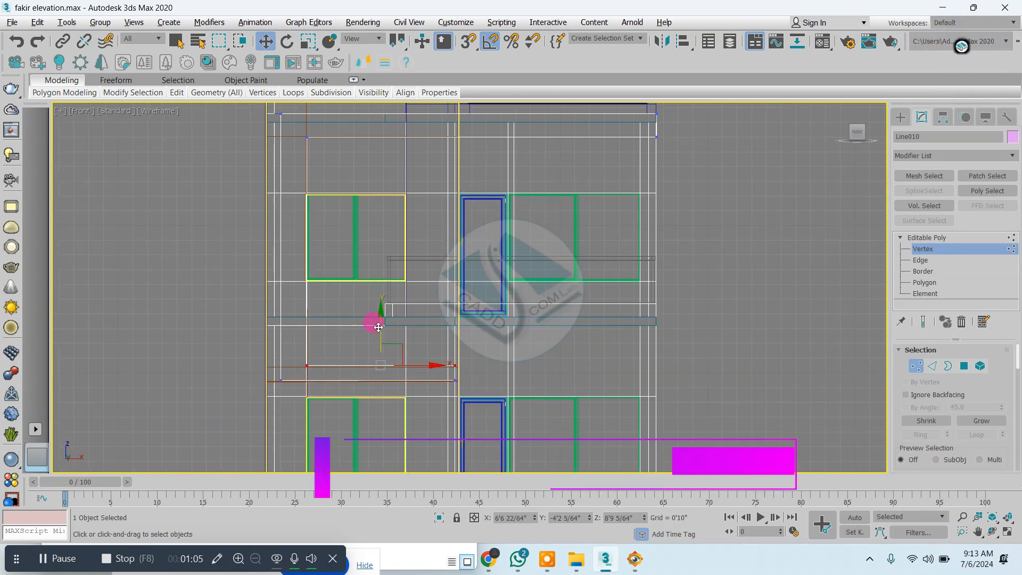
left_click_drag(372, 319, 383, 309)
Inspect the widened frame in the perspective view and examine the gate and boundary wall in the reference elevation image.
key("alt+w")
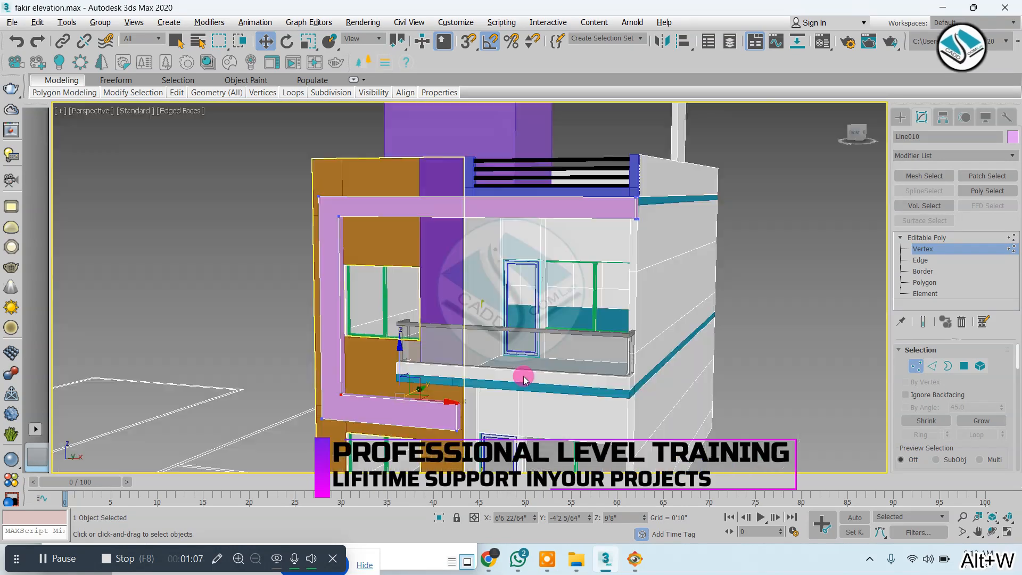
middle_click_drag(503, 340, 457, 339, "alt")
scroll(457, 338, "down", 5)
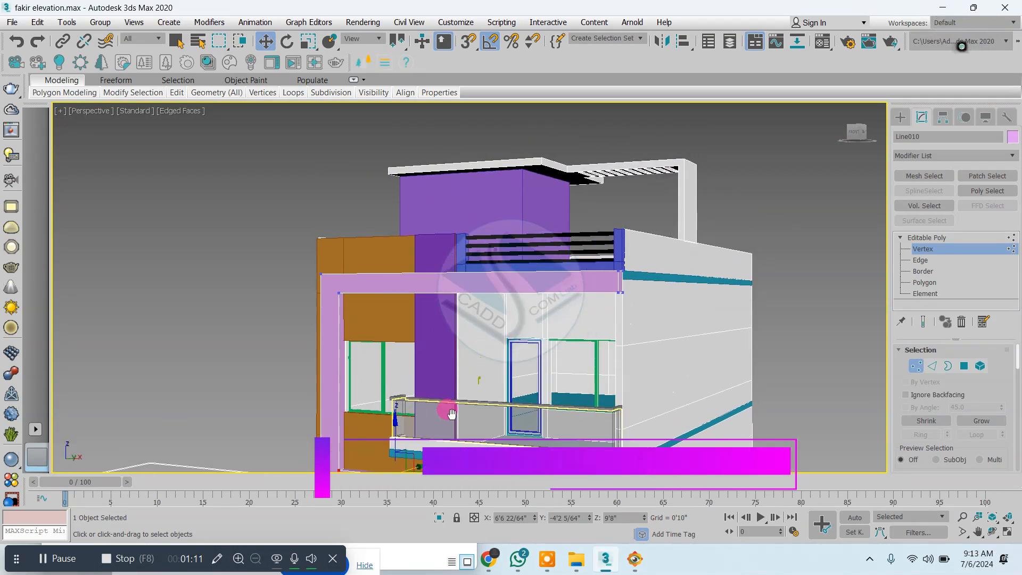
scroll(375, 241, "up", 3)
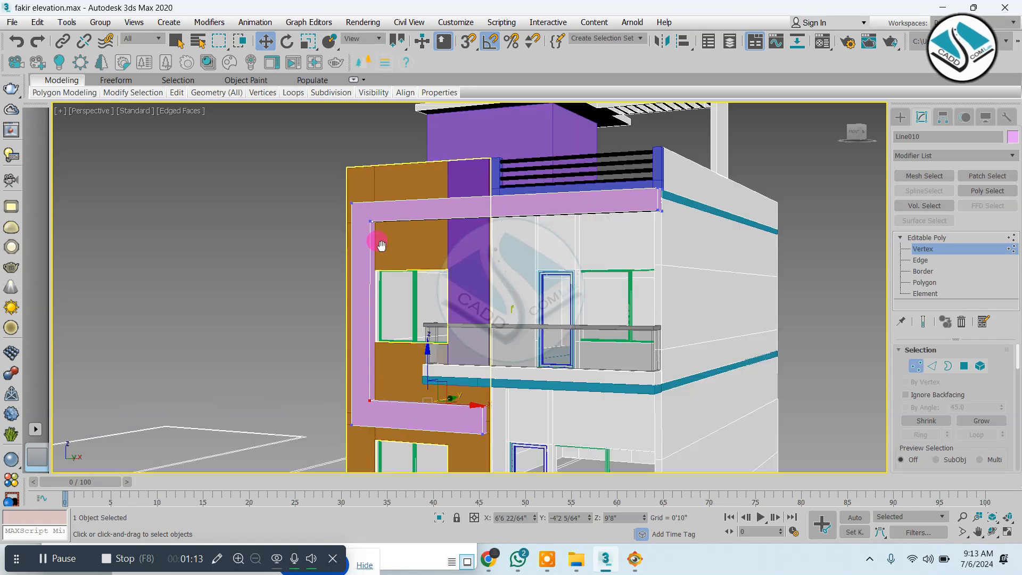
middle_click_drag(381, 241, 474, 279)
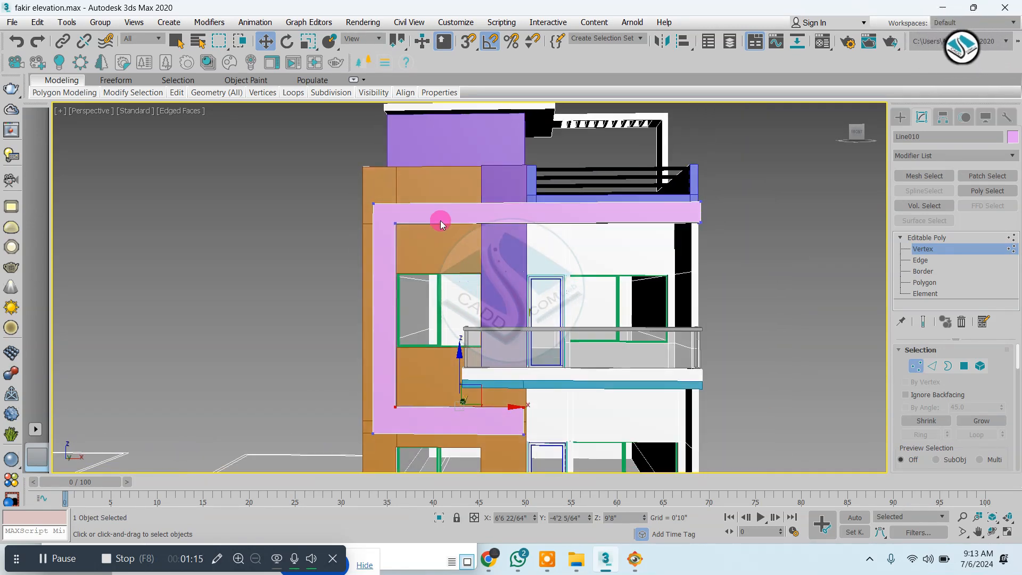
middle_click_drag(448, 401, 476, 375, "alt")
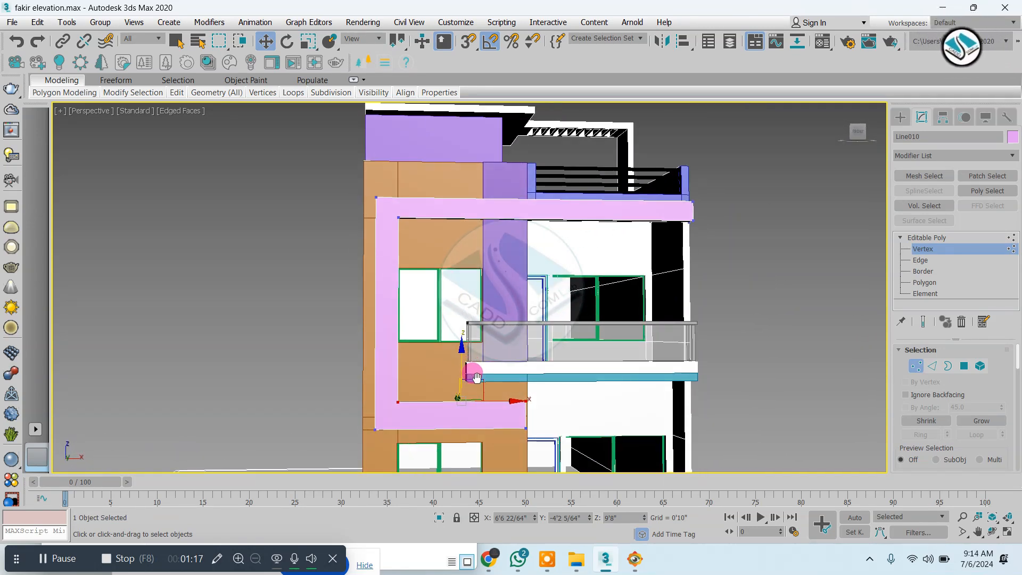
left_click(900, 117)
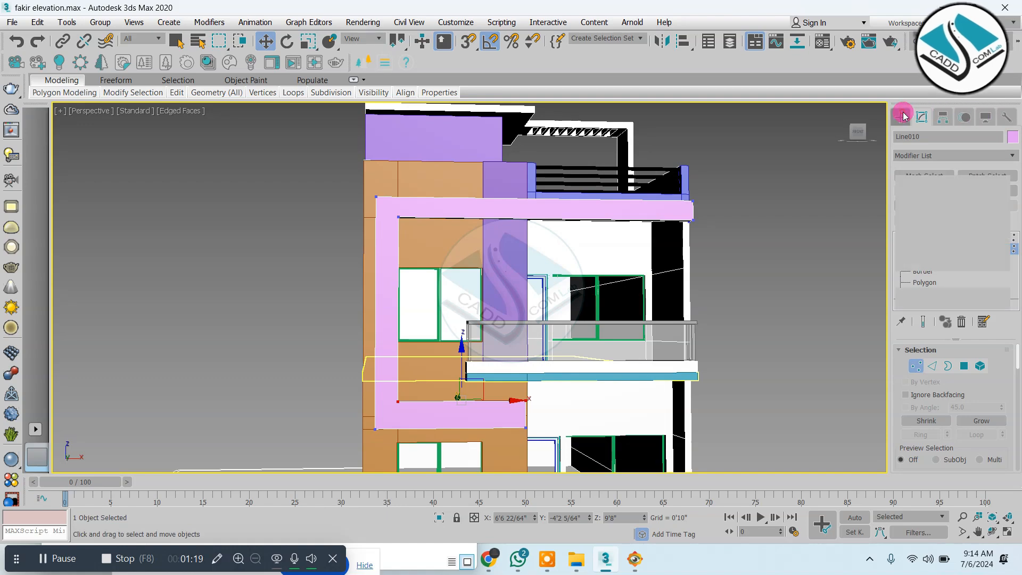
key("alt+Tab")
scroll(539, 319, "down", 3)
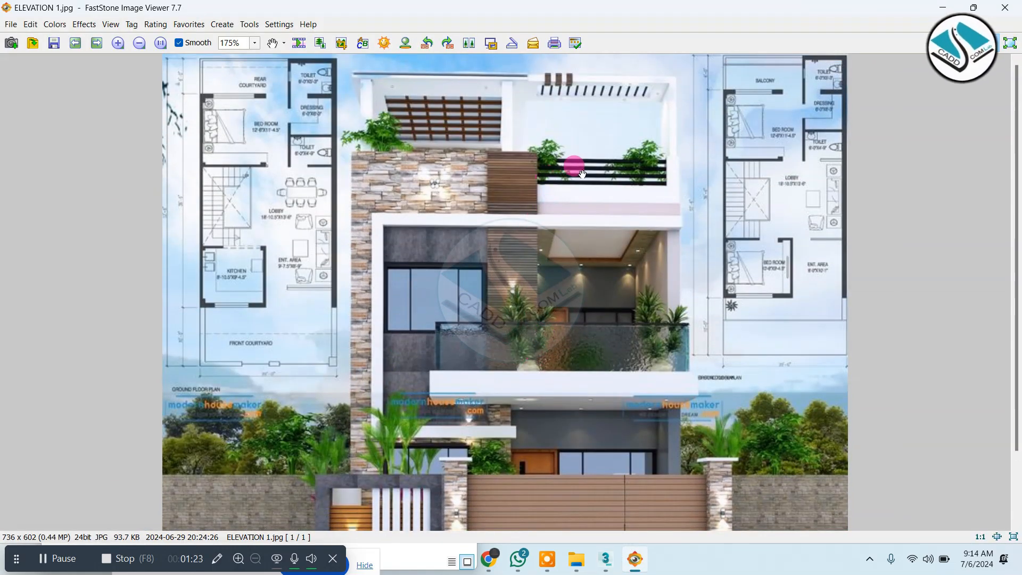
left_click_drag(579, 343, 547, 170)
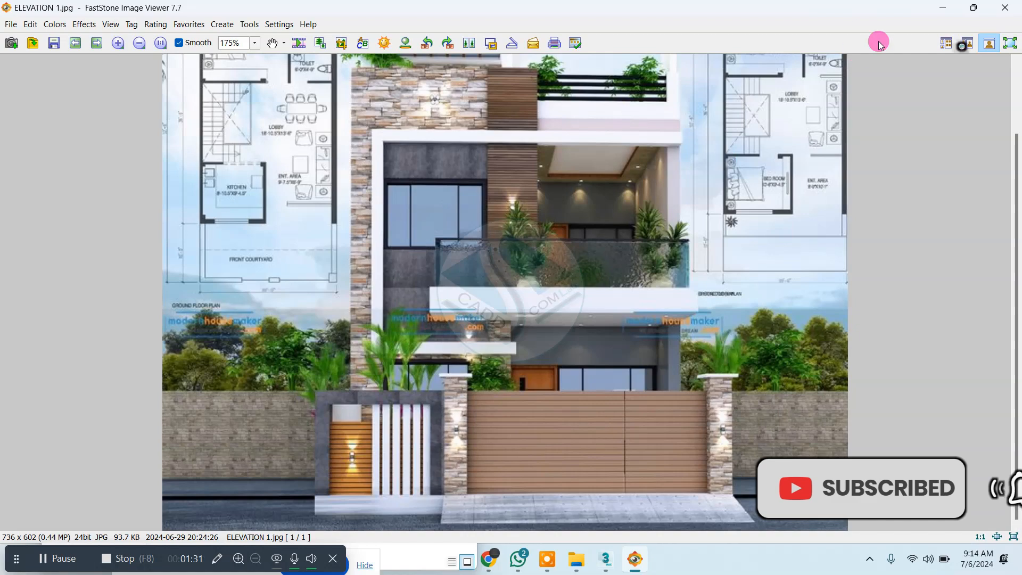
left_click(940, 7)
Hide the separate floor plan linework standing beside the building in the Top view.
scroll(487, 274, "down", 3)
middle_click_drag(491, 272, 454, 242, "alt")
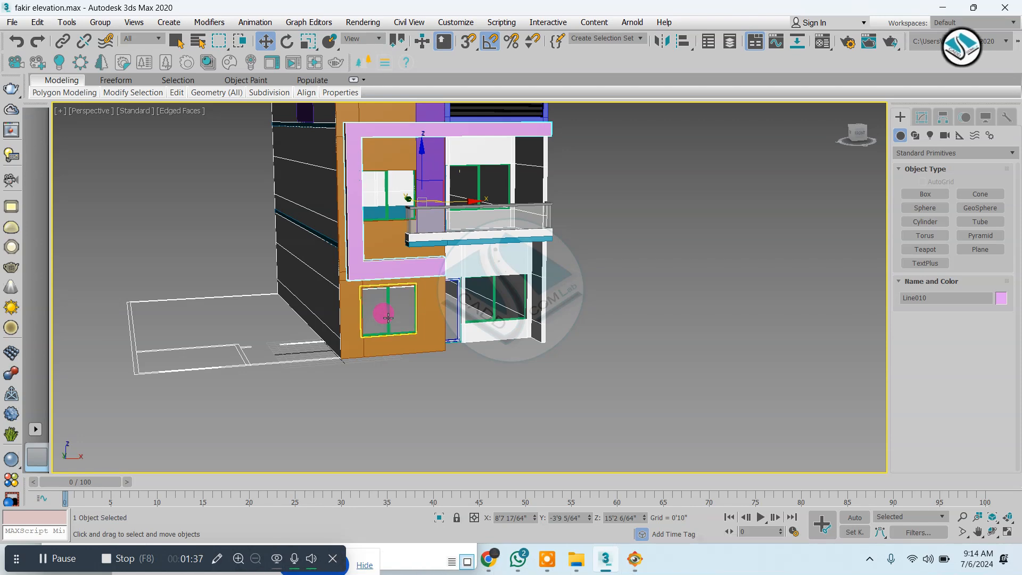
key("alt+w")
key("alt+w")
scroll(330, 282, "down", 3)
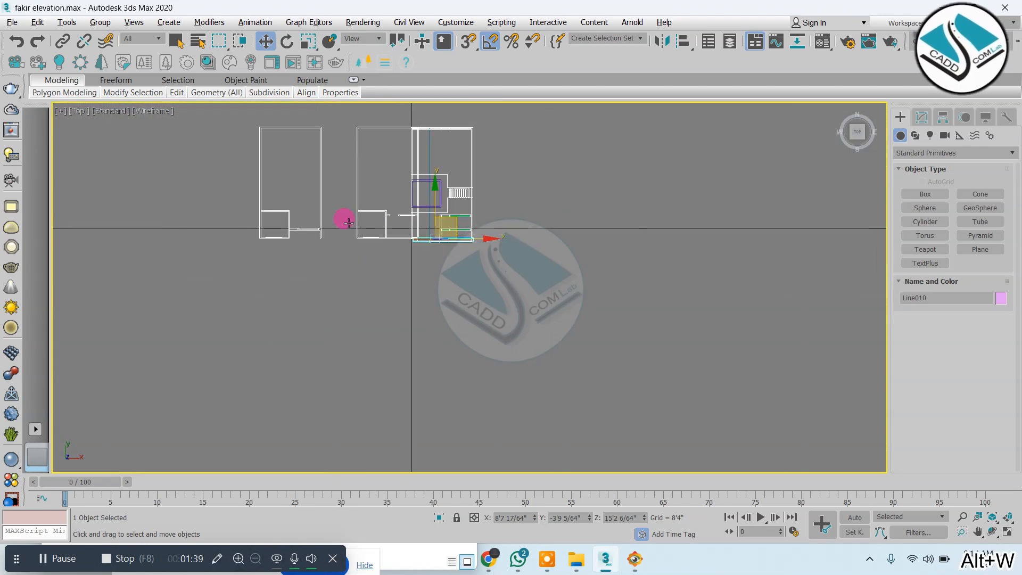
middle_click_drag(348, 222, 391, 253)
left_click_drag(268, 287, 268, 287)
right_click(303, 240)
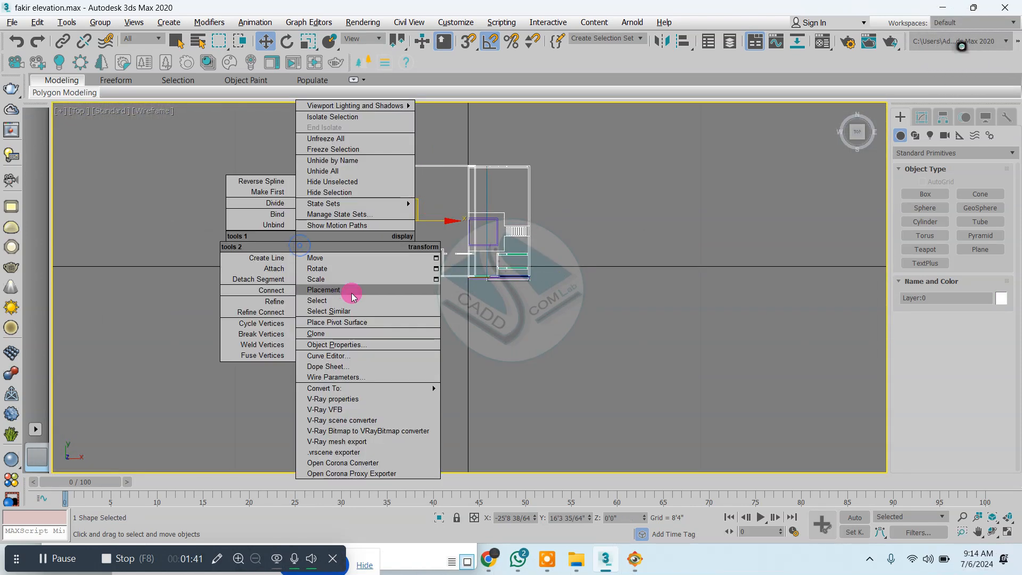
left_click(365, 191)
Draw a three-sided boundary line in front of the house, starting from the left wall's front corner in the Top view.
scroll(518, 293, "up", 5)
scroll(519, 293, "up", 5)
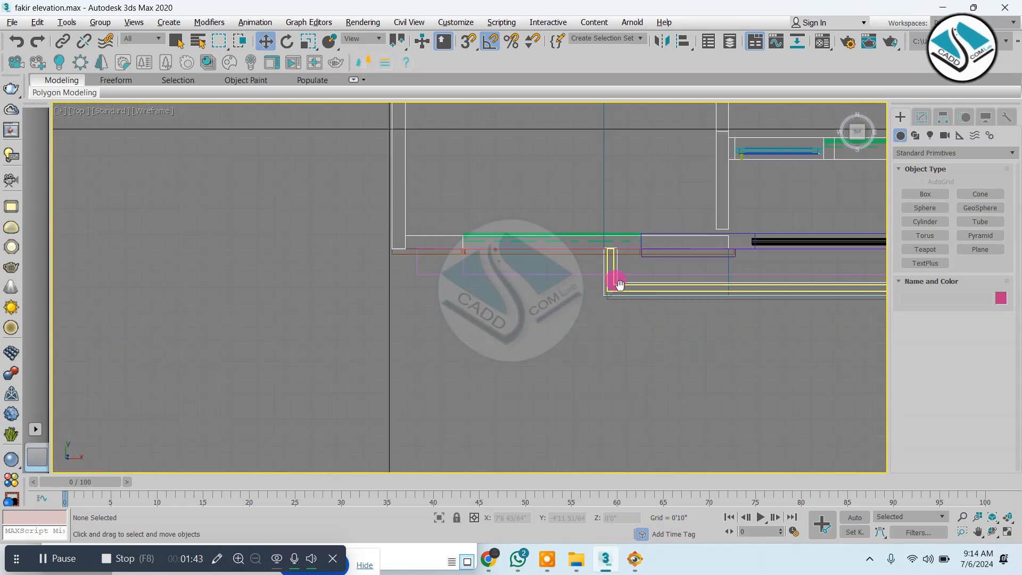
scroll(611, 278, "up", 3)
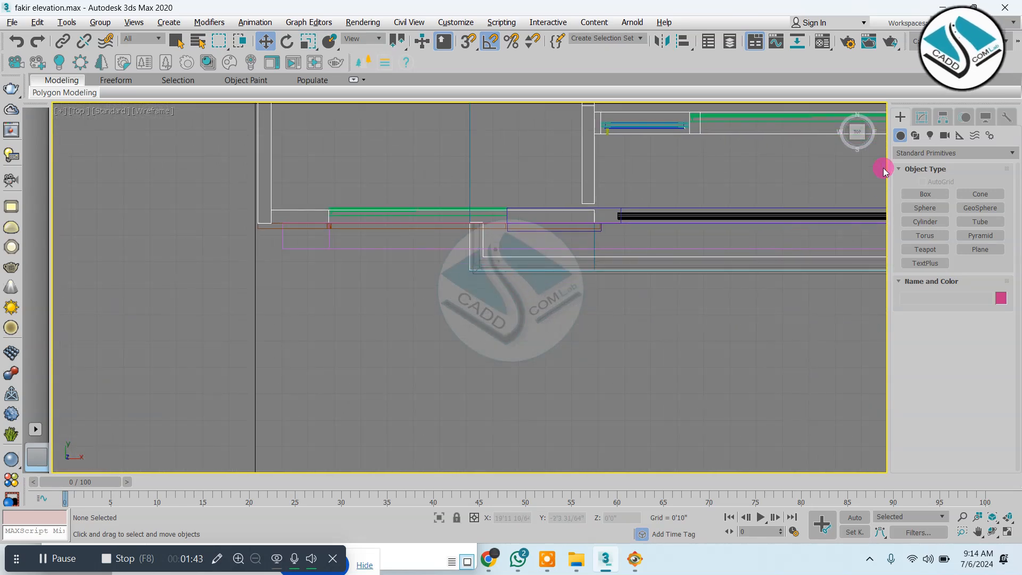
left_click(916, 137)
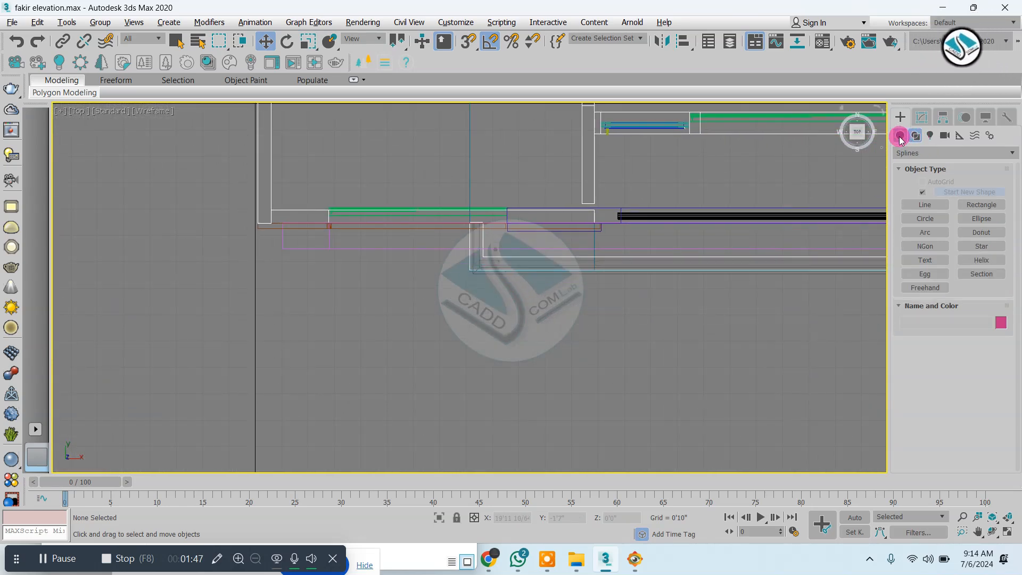
left_click(257, 224)
scroll(257, 183, "down", 3)
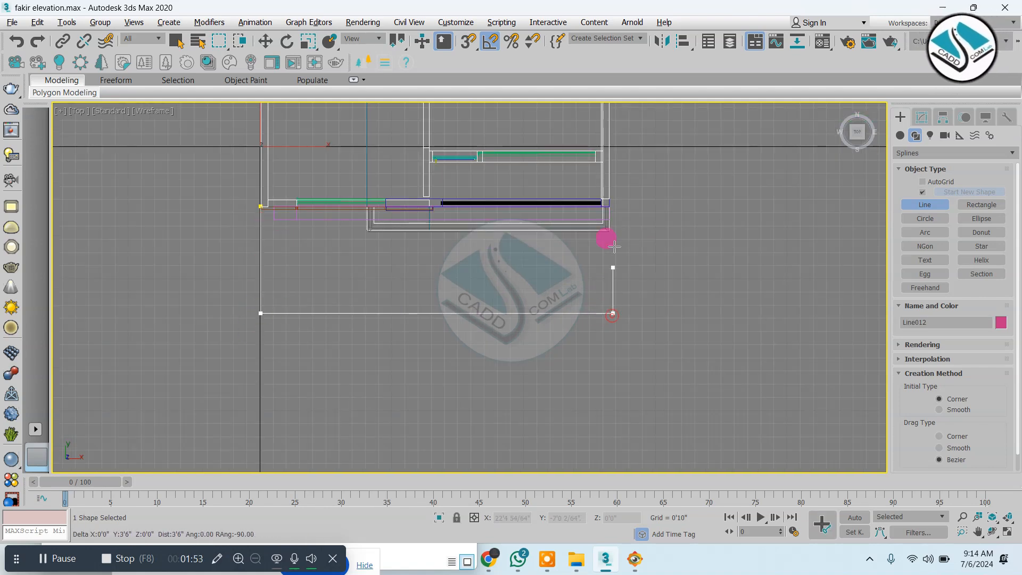
Shift the boundary line's two right-hand vertices inward to line up with the building's right wall.
left_click(921, 117)
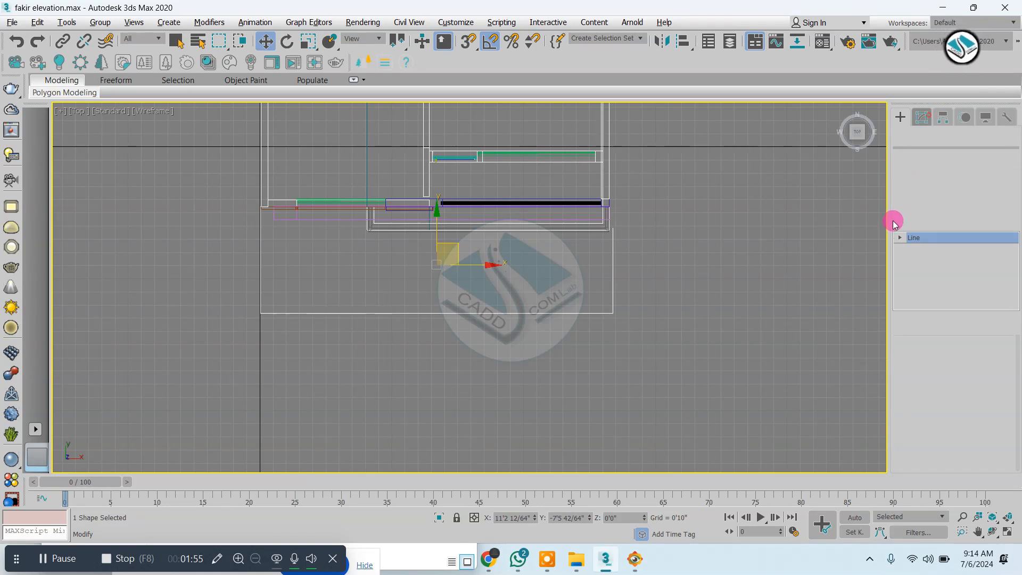
left_click(900, 237)
left_click(922, 249)
left_click_drag(698, 163, 580, 340)
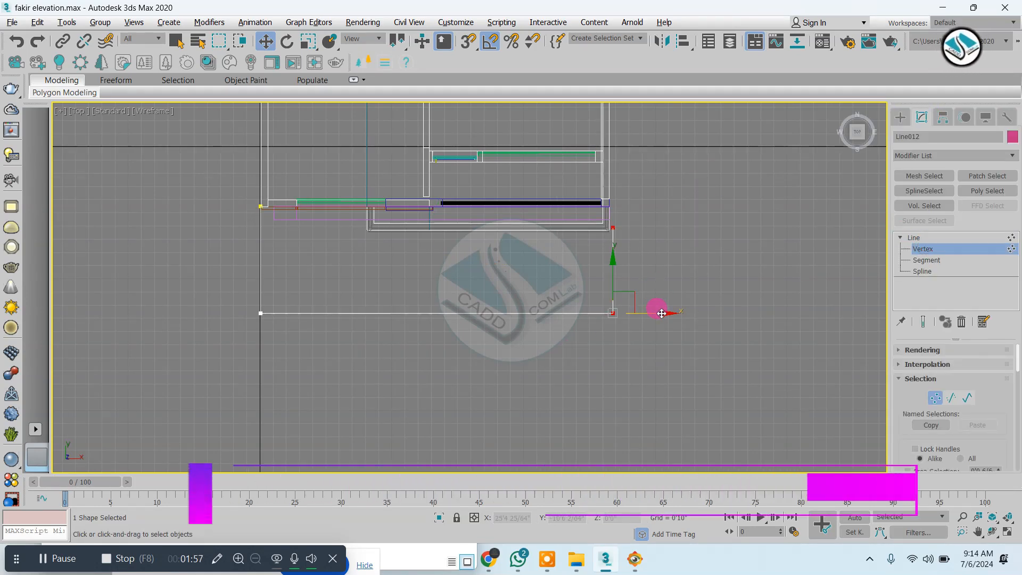
left_click_drag(656, 312, 651, 312)
Extrude the boundary line 6'0" to raise the front boundary wall.
key("alt+w")
right_click(638, 381)
key("alt+w")
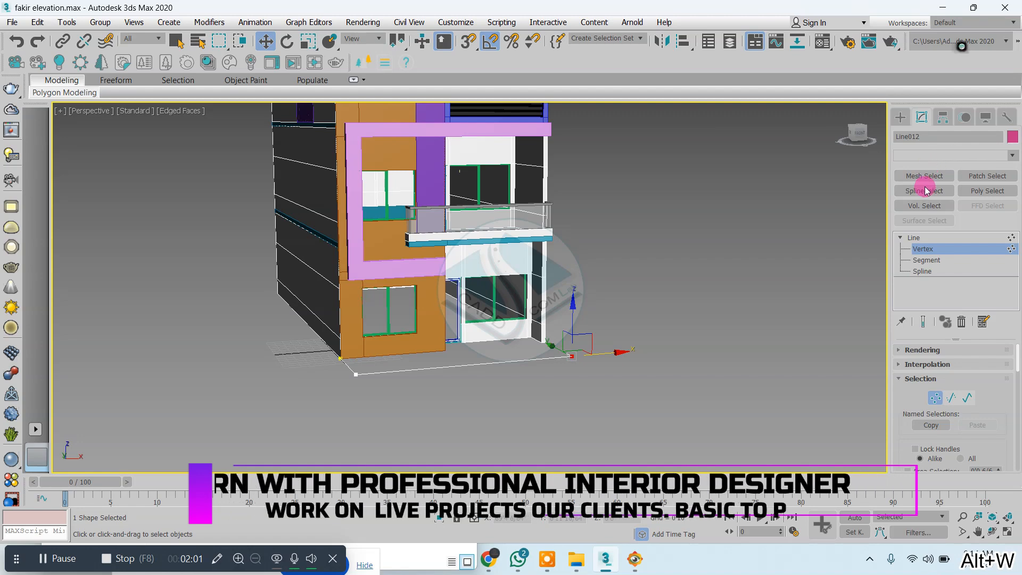
left_click(937, 155)
left_click(939, 169)
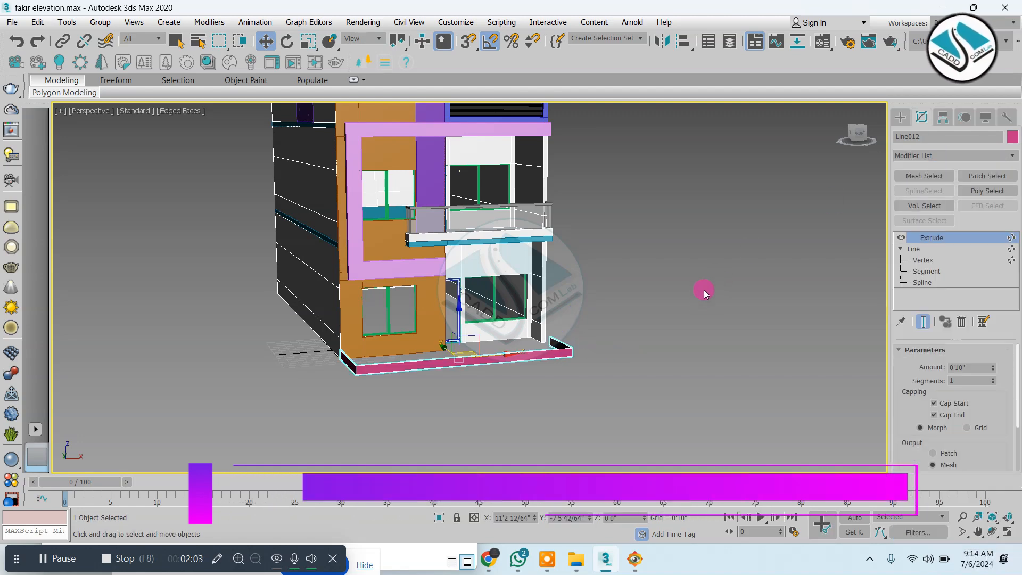
double_click(977, 367)
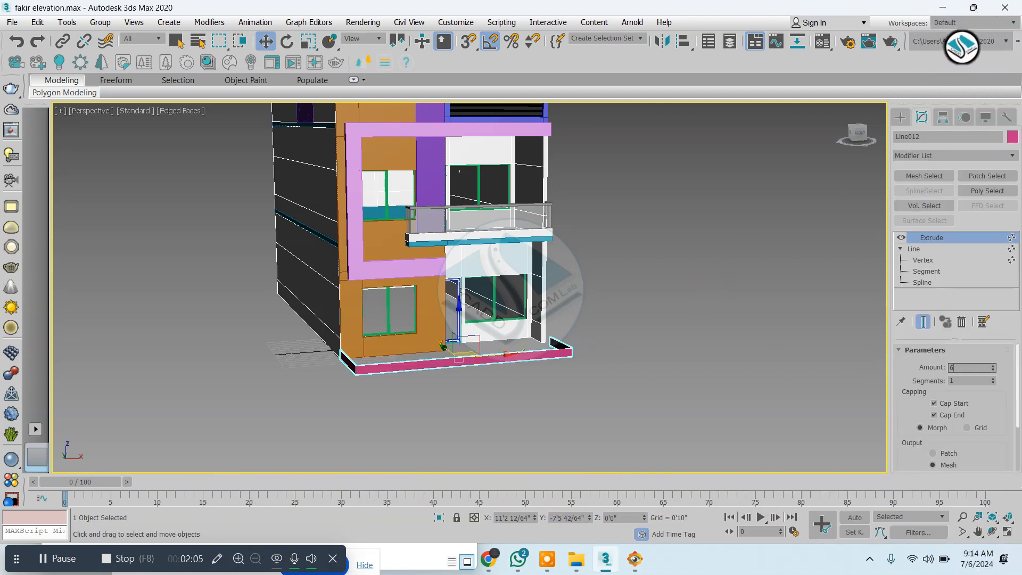
type("6")
key("Return")
middle_click_drag(872, 377, 675, 334, "alt")
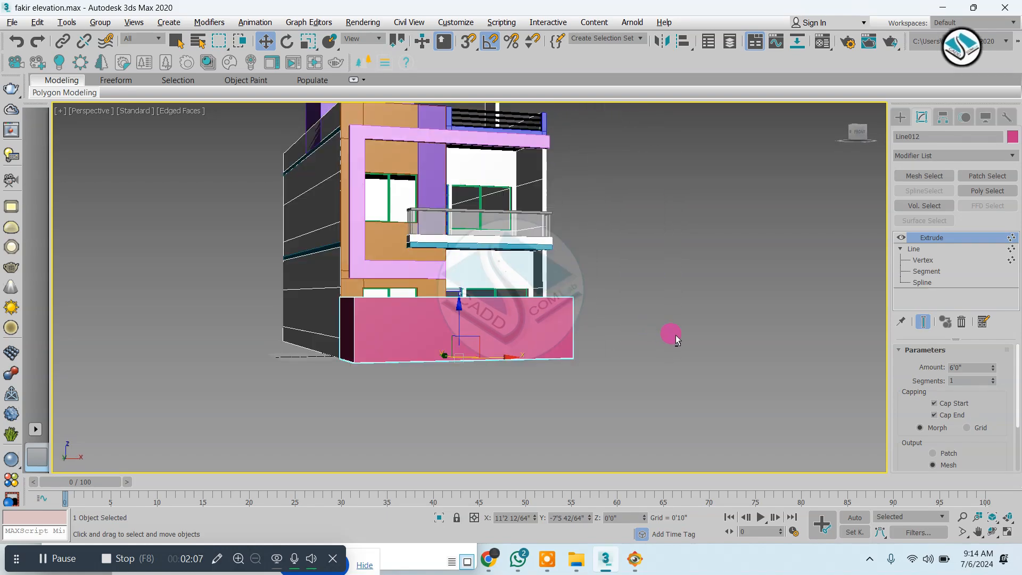
Check the boundary wall against the reference image and outline its spline to give the wall thickness.
left_click(636, 559)
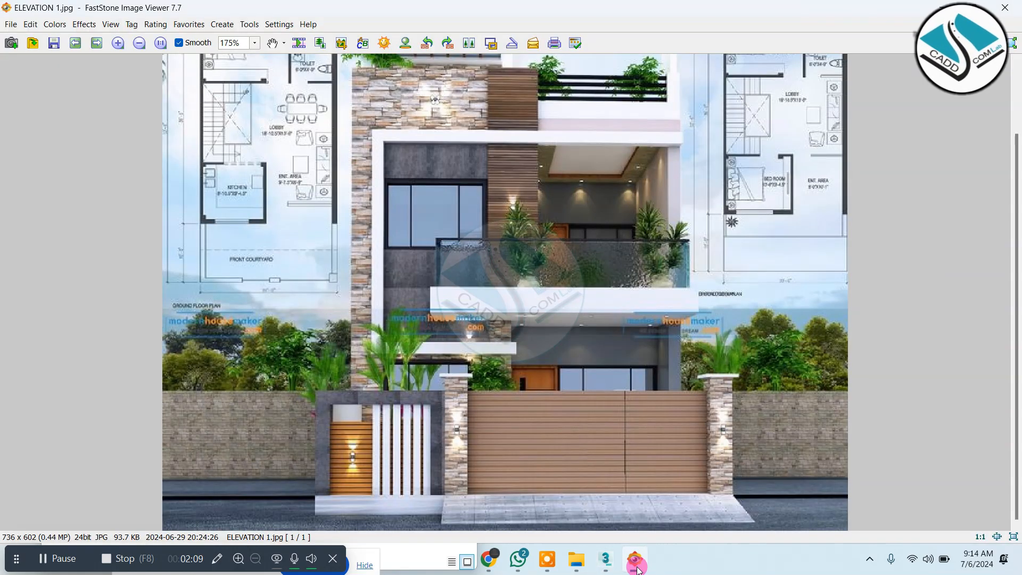
left_click(637, 570)
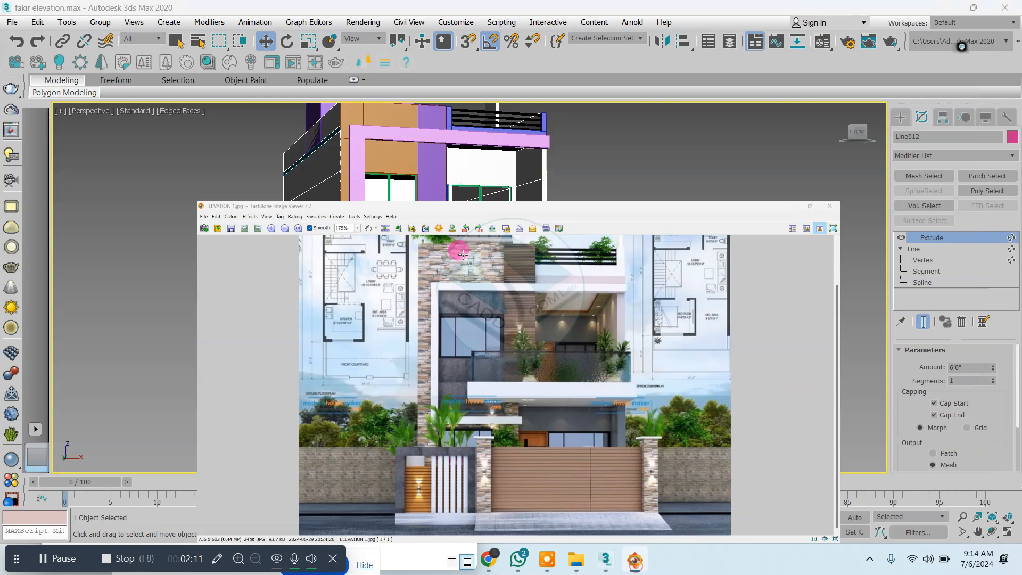
middle_click_drag(459, 246, 411, 331, "alt")
scroll(428, 311, "up", 3)
key("alt+w")
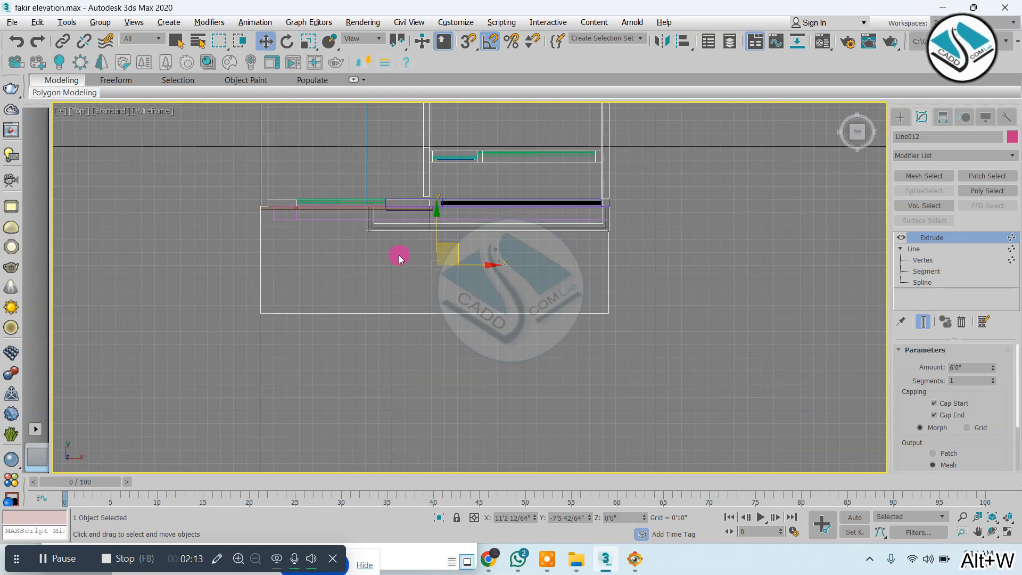
left_click(925, 272)
left_click(922, 284)
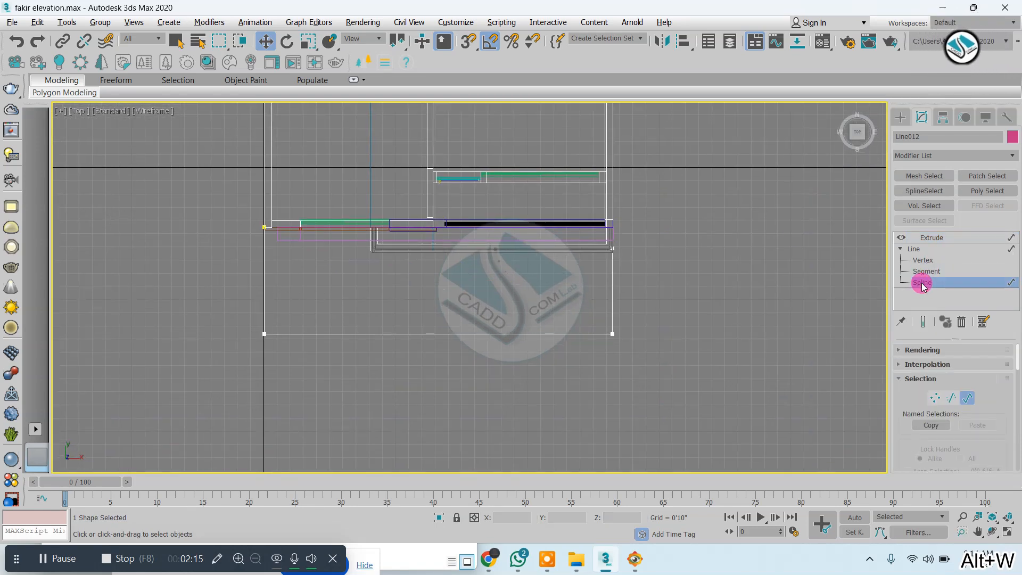
left_click(418, 335)
scroll(952, 409, "down", 5)
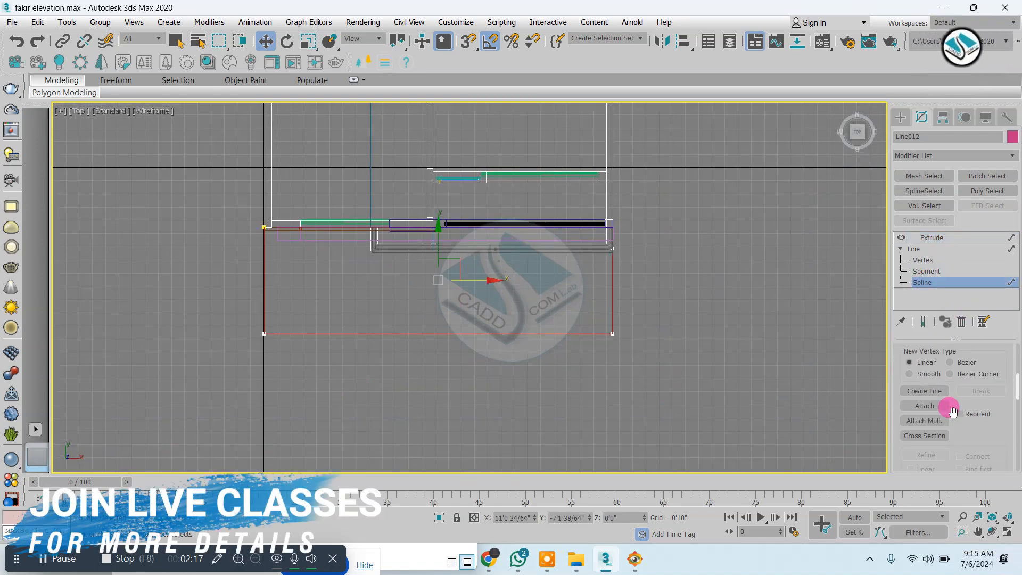
scroll(952, 411, "down", 5)
left_click(924, 398)
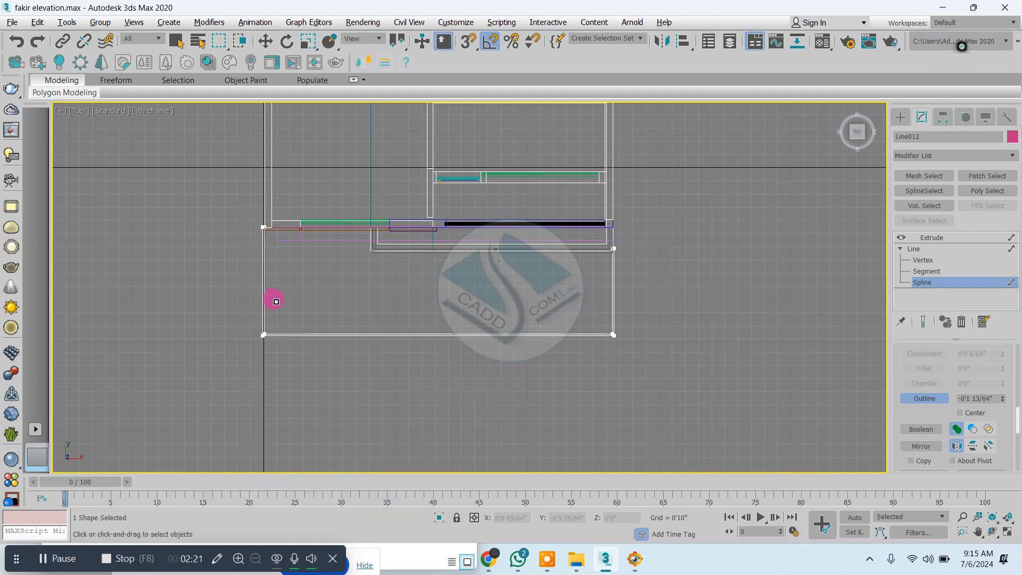
left_click_drag(275, 302, 213, 294)
Compare the front boundary wall with the reference image in Perspective view and convert the wall to an Editable Poly.
key("alt+w")
middle_click(617, 373)
key("alt+w")
middle_click_drag(620, 369, 606, 411, "alt")
left_click(961, 241)
left_click(634, 562)
left_click(634, 562)
right_click(606, 410)
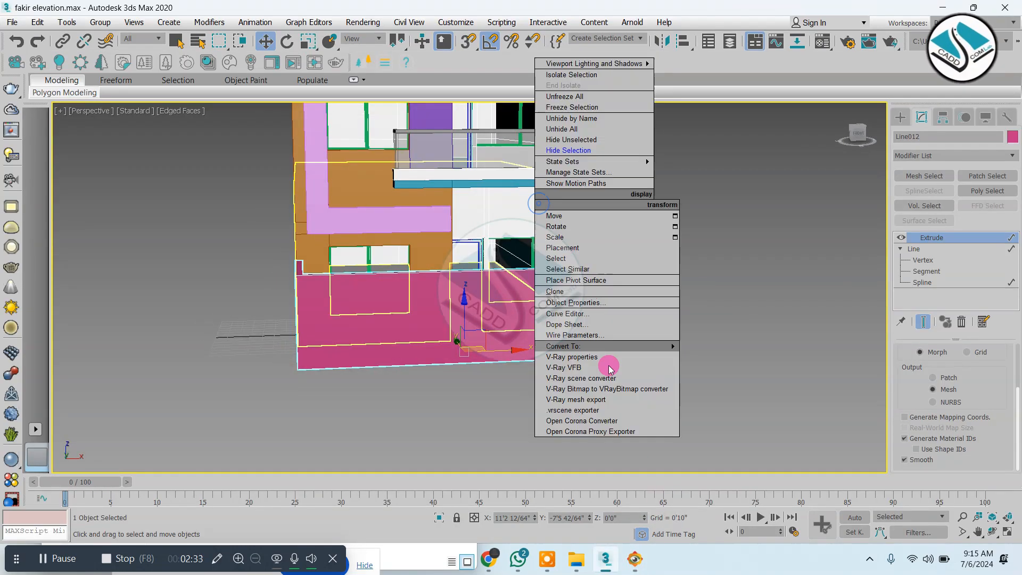
mouse_move(671, 346)
left_click(729, 356)
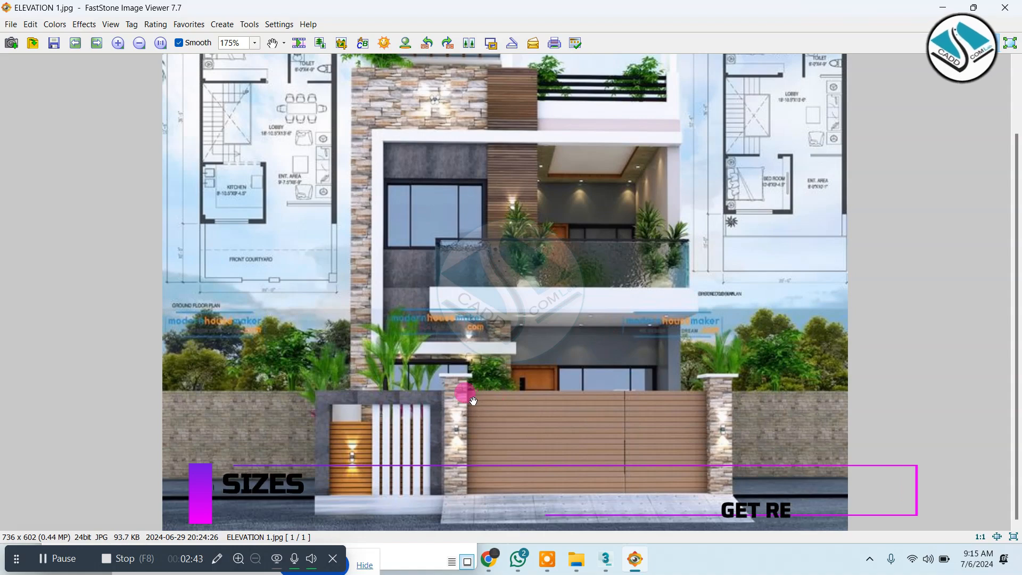
left_click(958, 5)
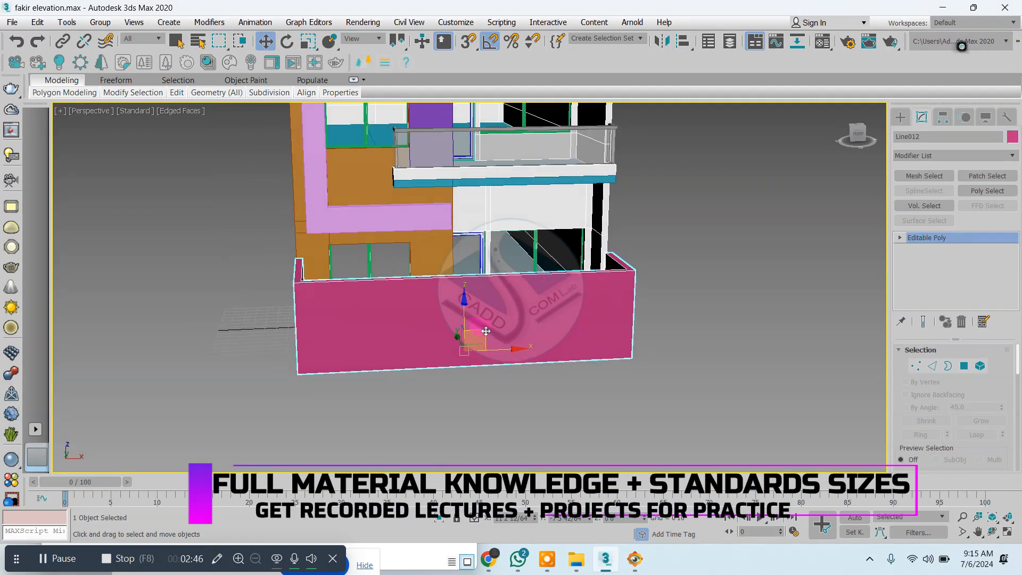
Select the top and bottom edges of the wall's front section and connect them with one vertical edge.
left_click(900, 237)
left_click(920, 260)
key("alt+w")
key("alt+w")
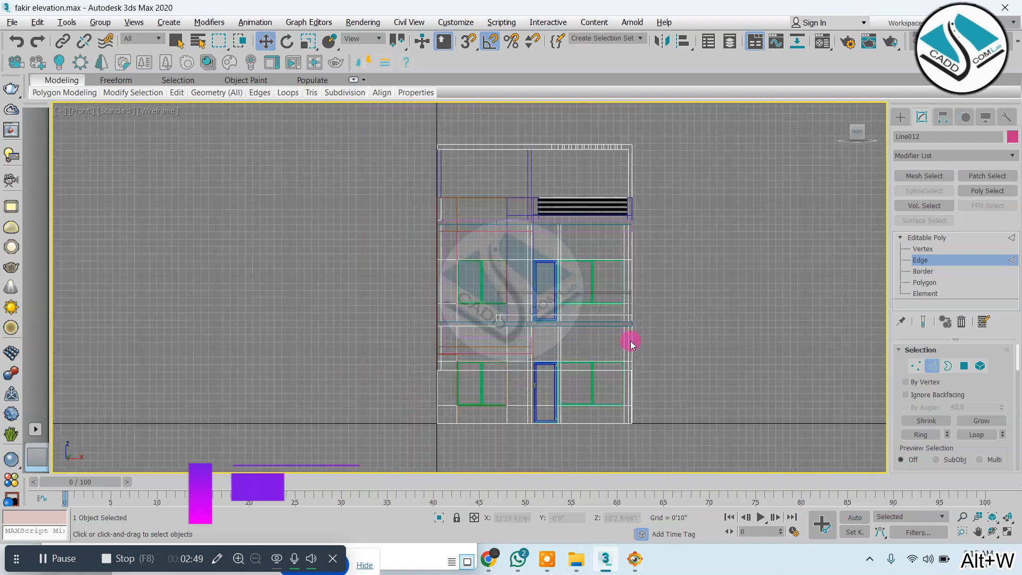
scroll(977, 400, "down", 5)
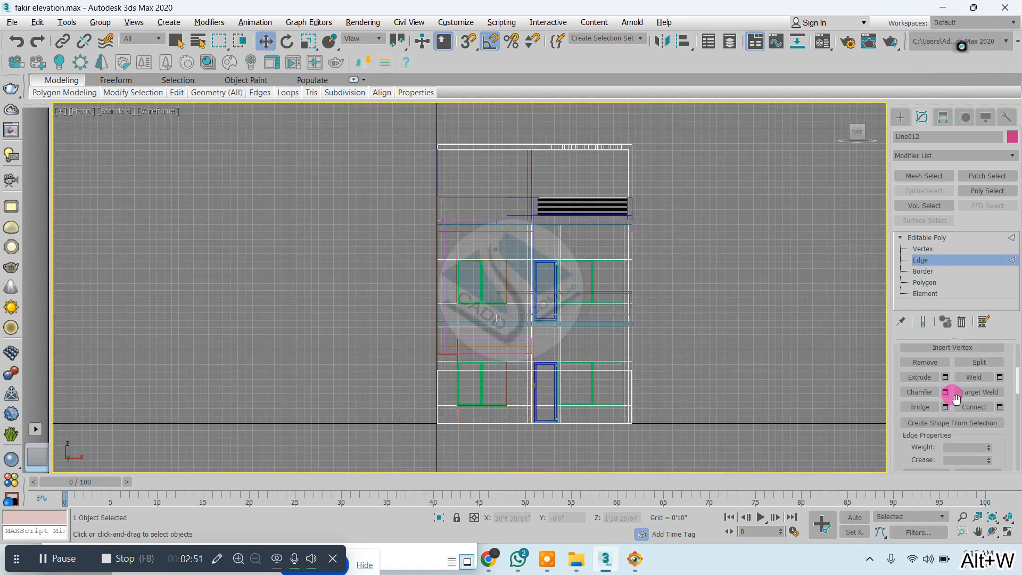
middle_click_drag(633, 337, 615, 297)
scroll(616, 297, "up", 3)
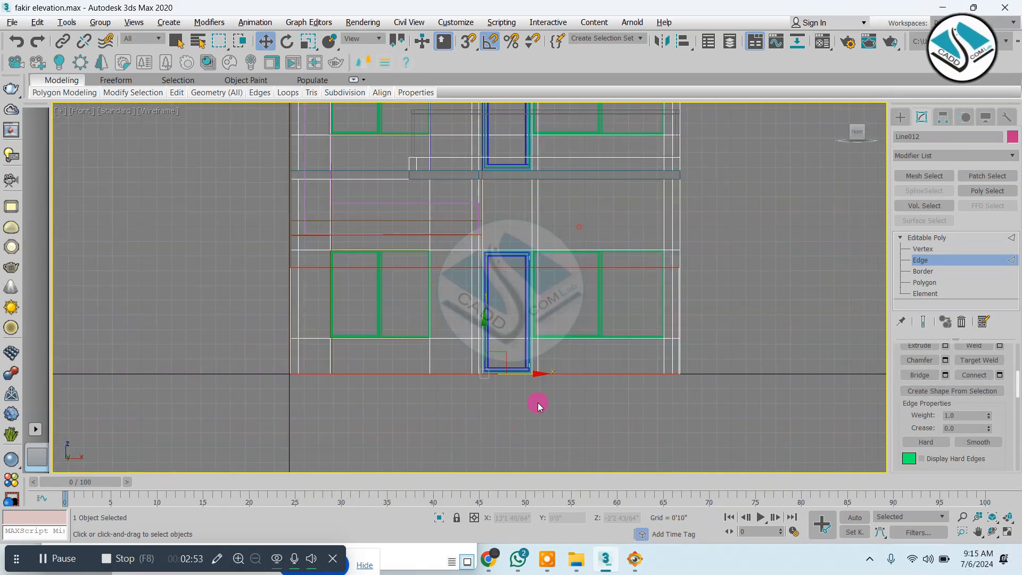
key("alt+w")
right_click(678, 392)
key("alt+w")
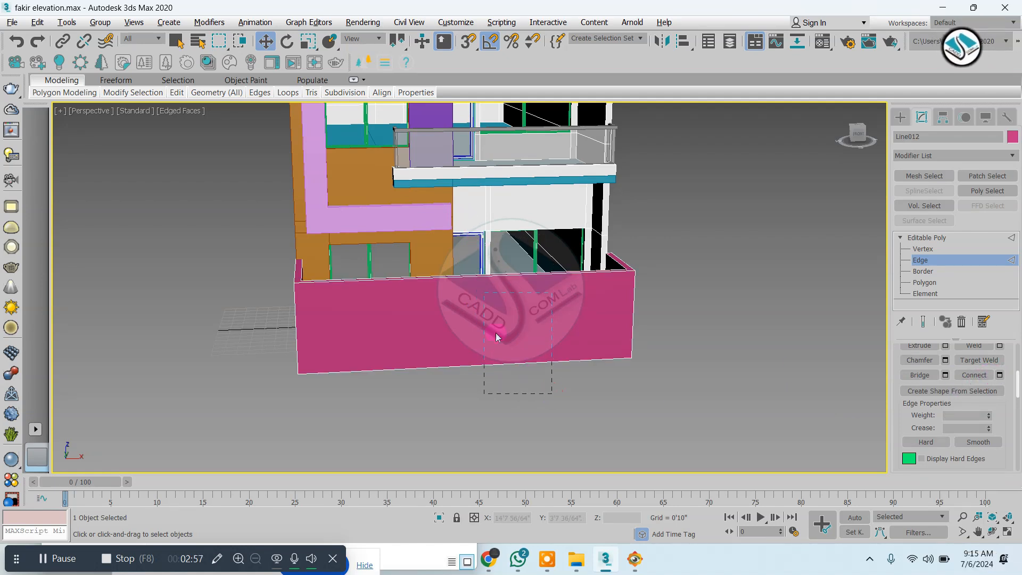
left_click(999, 375)
left_click(477, 354)
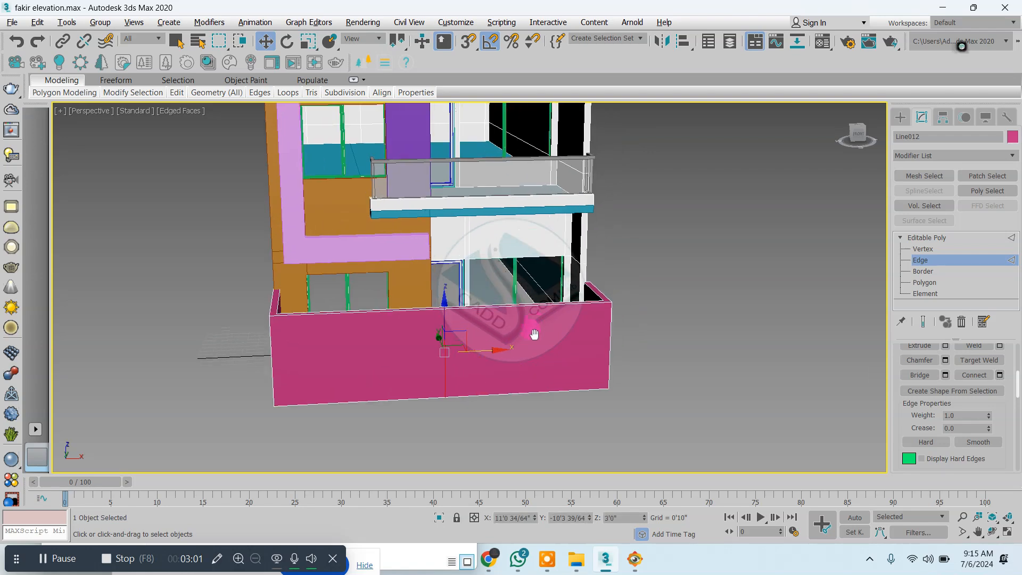
Move the new vertical edge along X to about 20'7", near the wall's right end, using the reference image as a guide.
left_click(642, 567)
left_click(643, 567)
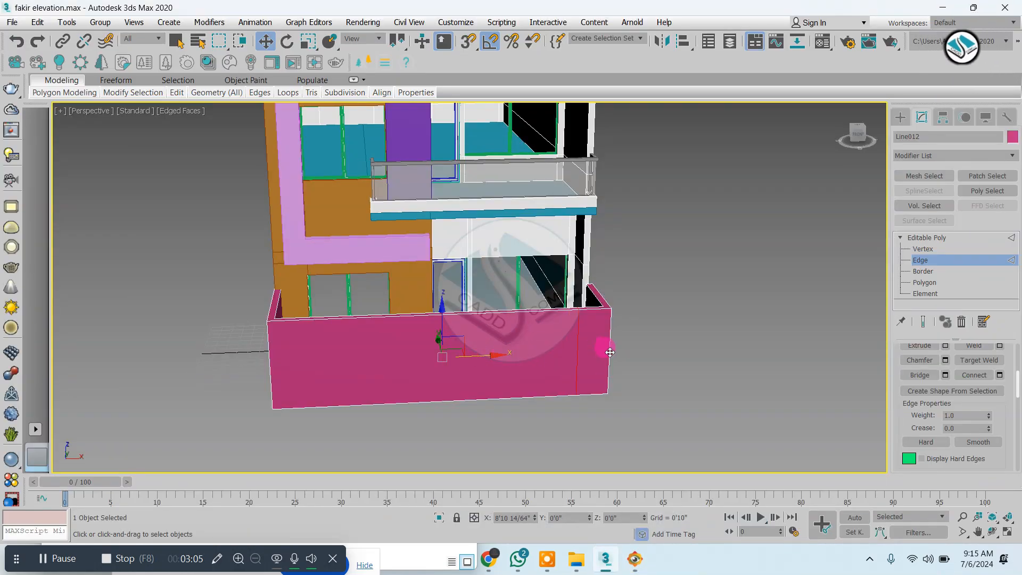
left_click(636, 559)
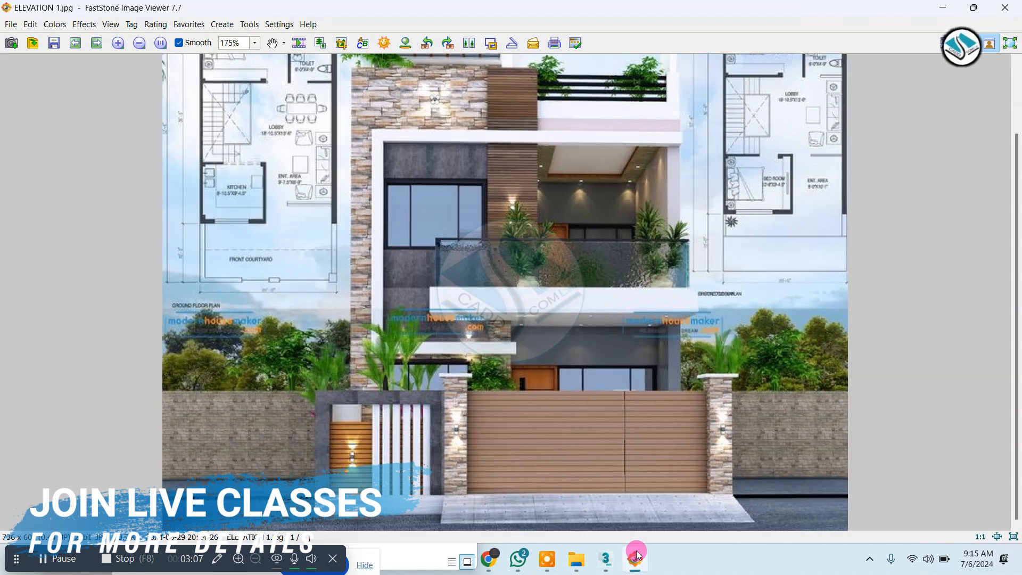
left_click(638, 555)
scroll(598, 355, "up", 2)
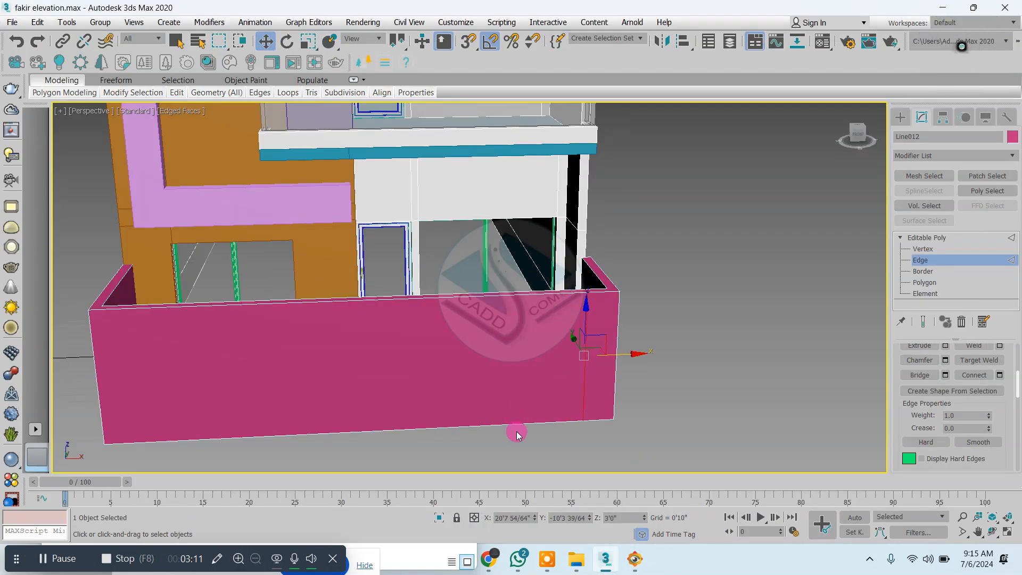
Connect the longer wall section's top and bottom edges with one vertical edge and compare the gate position with the reference image.
left_click_drag(403, 206, 403, 207)
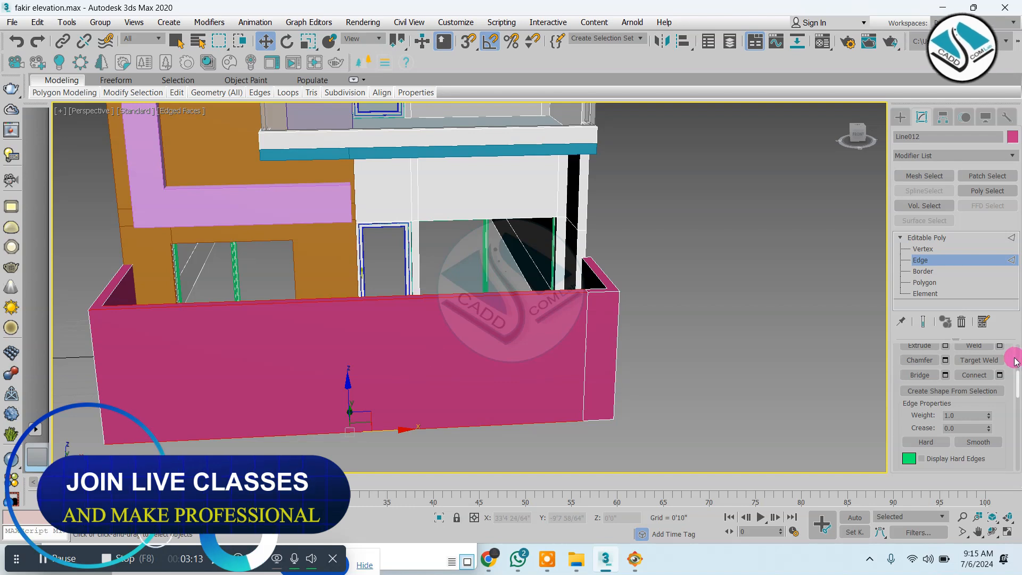
left_click(999, 375)
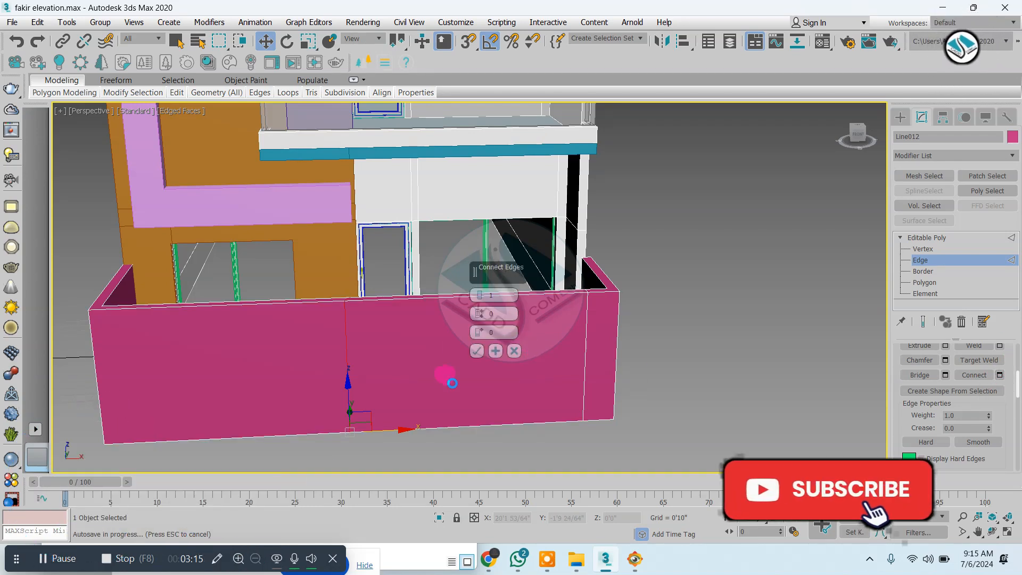
left_click(477, 352)
middle_click_drag(462, 354, 442, 339, "alt")
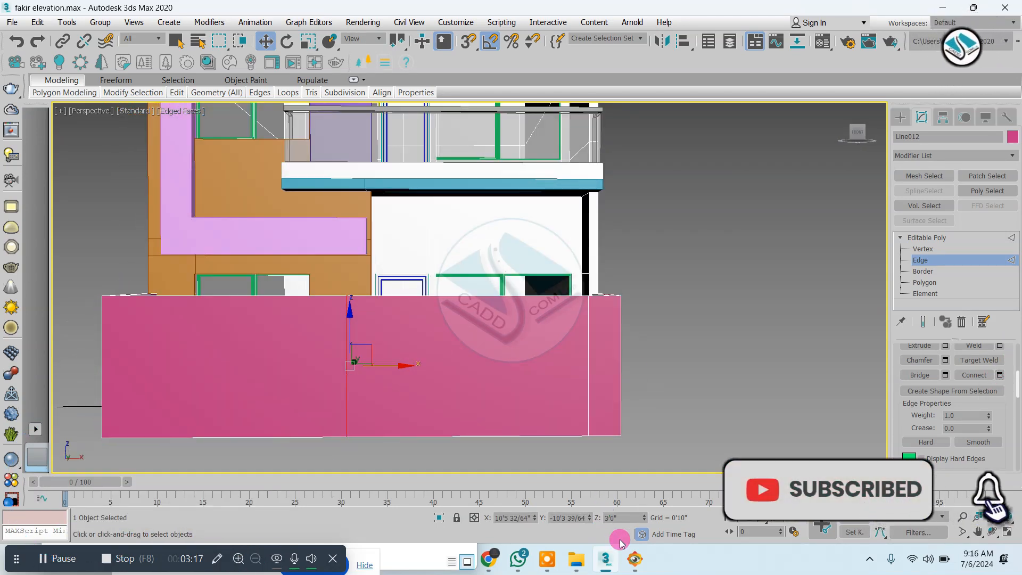
left_click(635, 561)
left_click(635, 562)
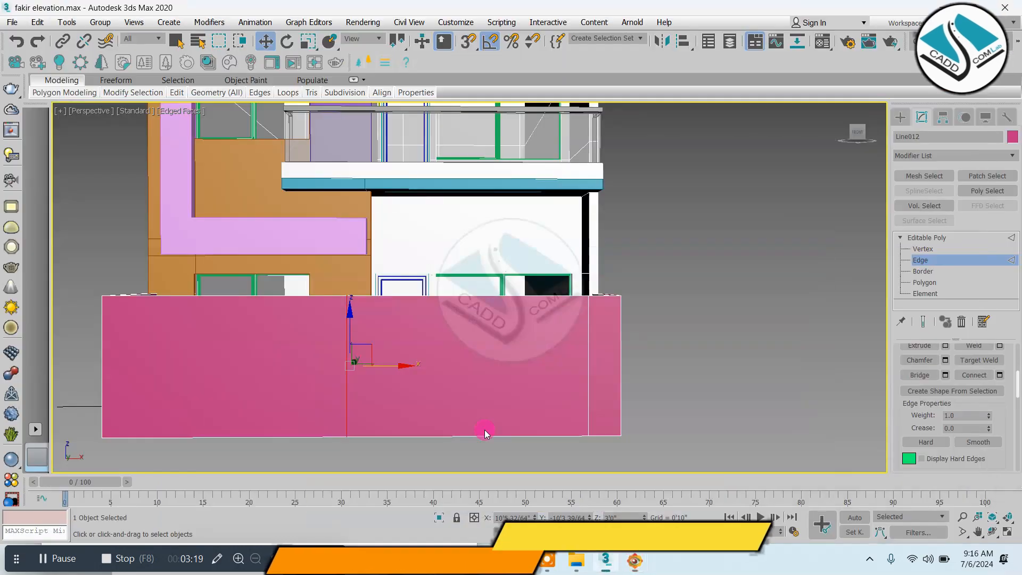
middle_click_drag(381, 366, 446, 401, "alt")
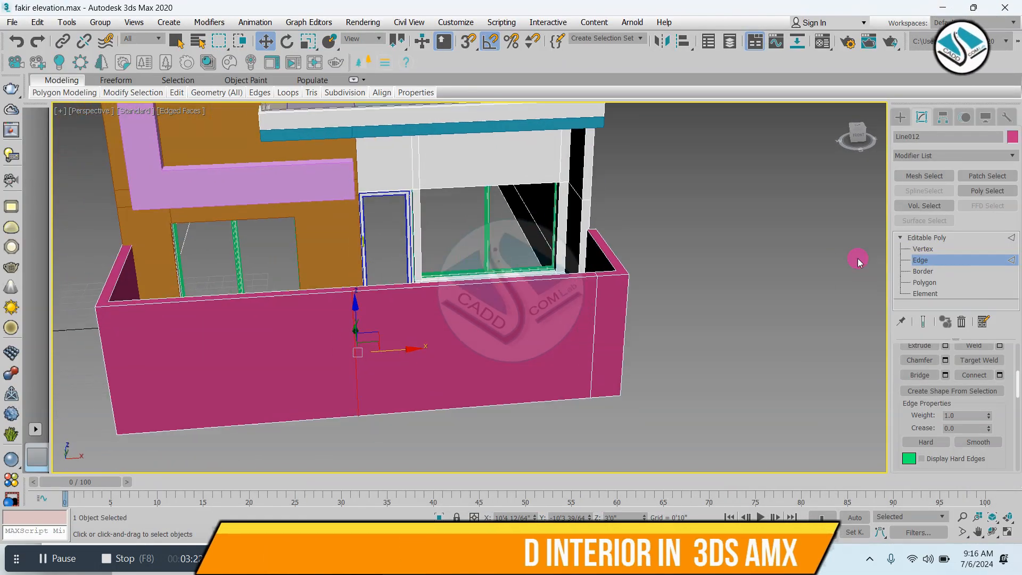
left_click(924, 282)
left_click(499, 344)
middle_click_drag(499, 345, 528, 341, "alt")
key("ctrl+z")
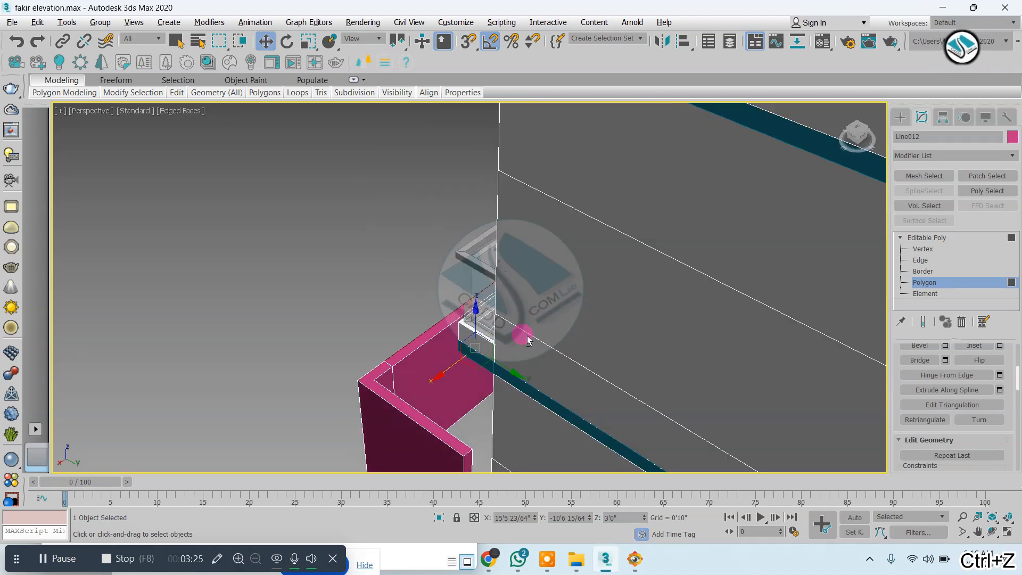
left_click(425, 371, "ctrl")
middle_click_drag(378, 360, 564, 325, "alt")
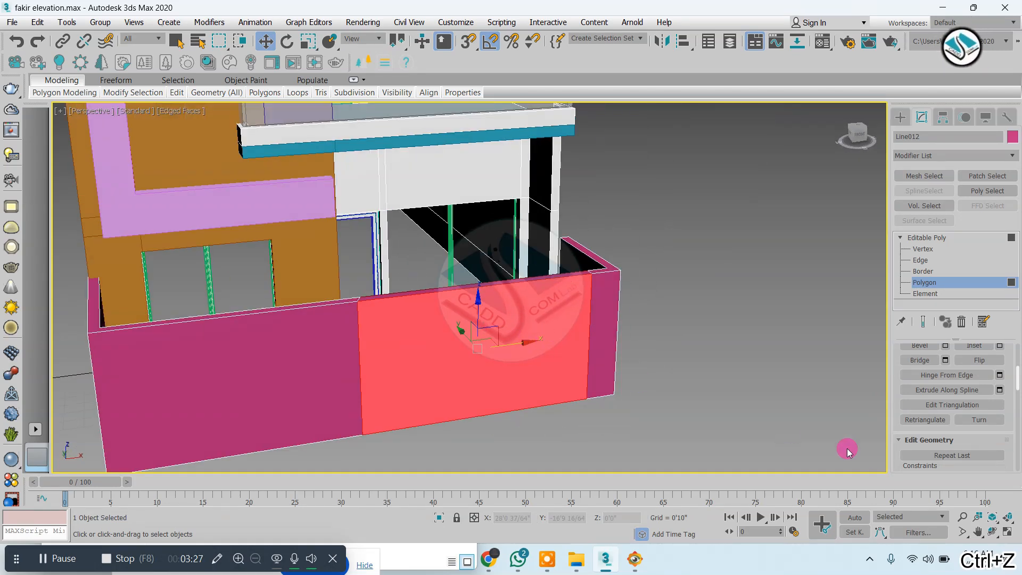
key("ctrl+z")
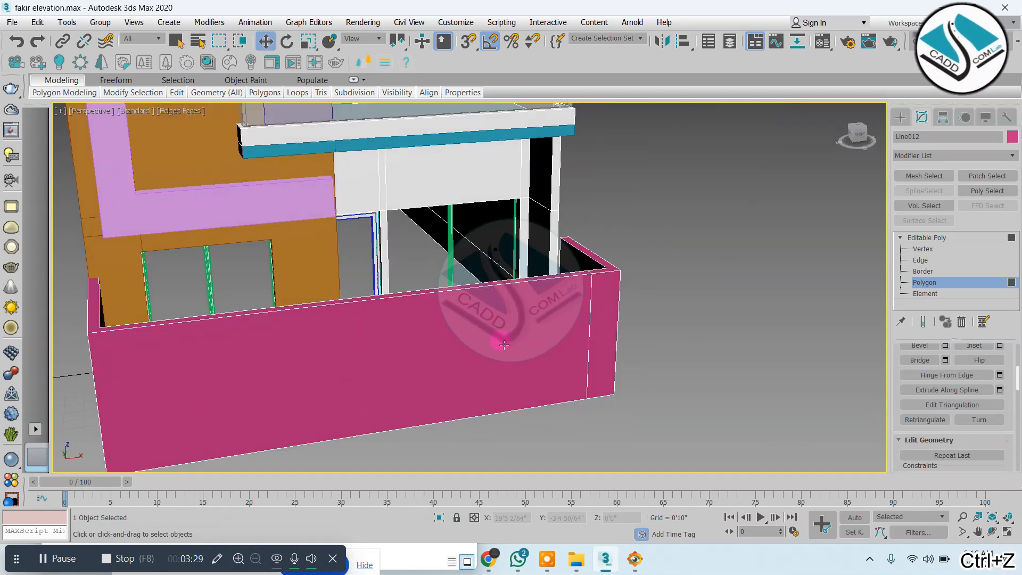
middle_click_drag(442, 368, 422, 385, "alt")
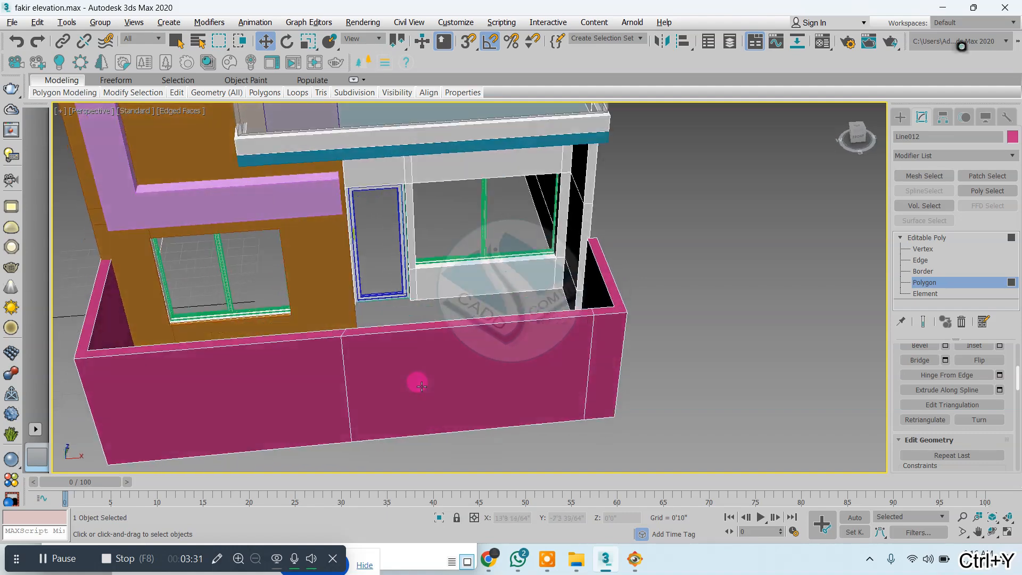
Straighten the slanted dividing edge on the gate opening's left side by scaling its vertices along X in the Top view.
scroll(382, 351, "up", 4)
middle_click_drag(341, 333, 392, 325, "alt")
key("alt+w")
left_click(335, 254)
key("alt+w")
scroll(420, 341, "up", 7)
scroll(419, 342, "up", 4)
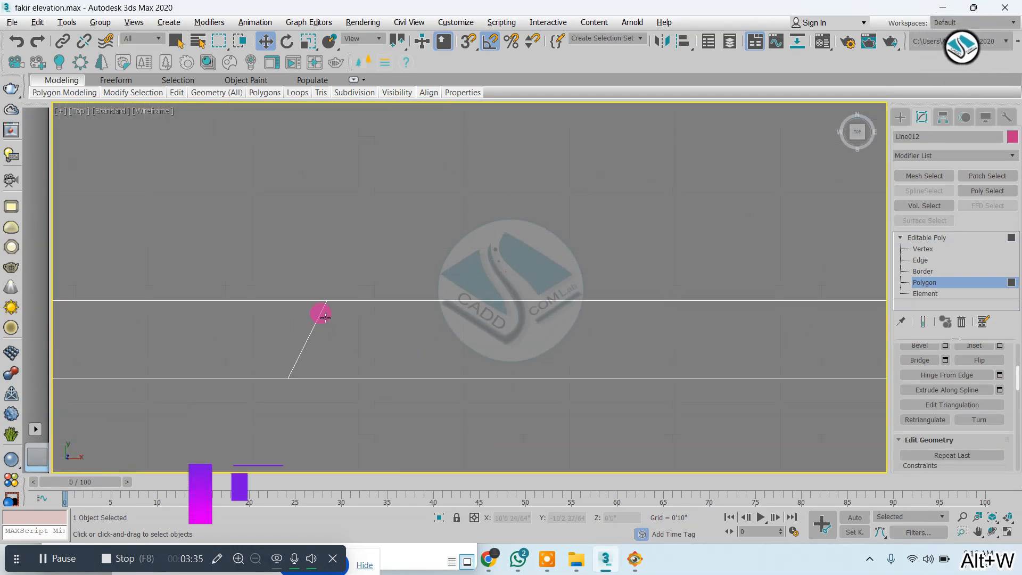
left_click(916, 248)
scroll(327, 258, "down", 6)
scroll(342, 266, "down", 7)
left_click_drag(304, 223, 383, 311)
scroll(319, 272, "up", 8)
key("r")
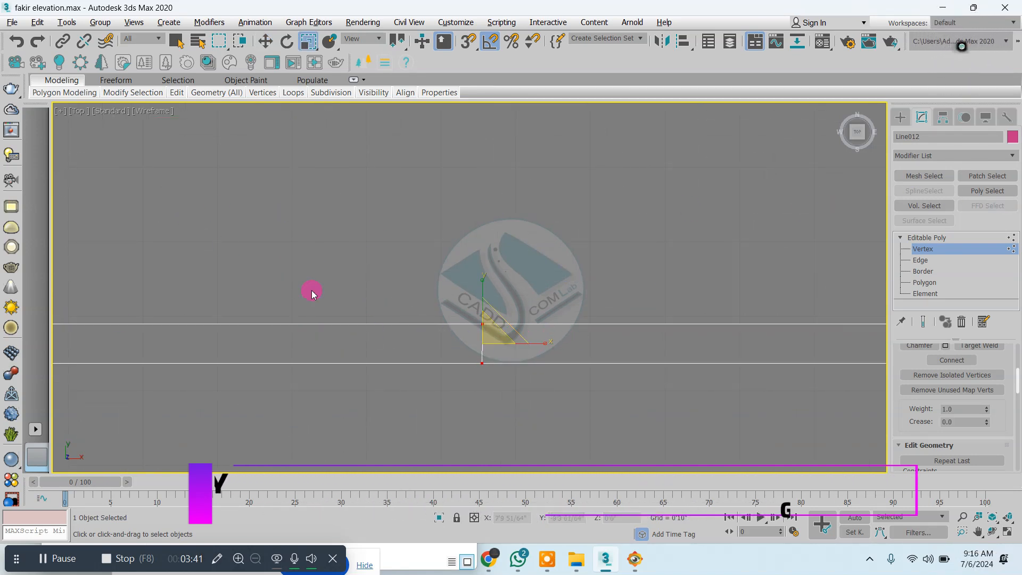
left_click_drag(538, 341, 194, 225)
scroll(255, 305, "down", 6)
scroll(554, 316, "up", 4)
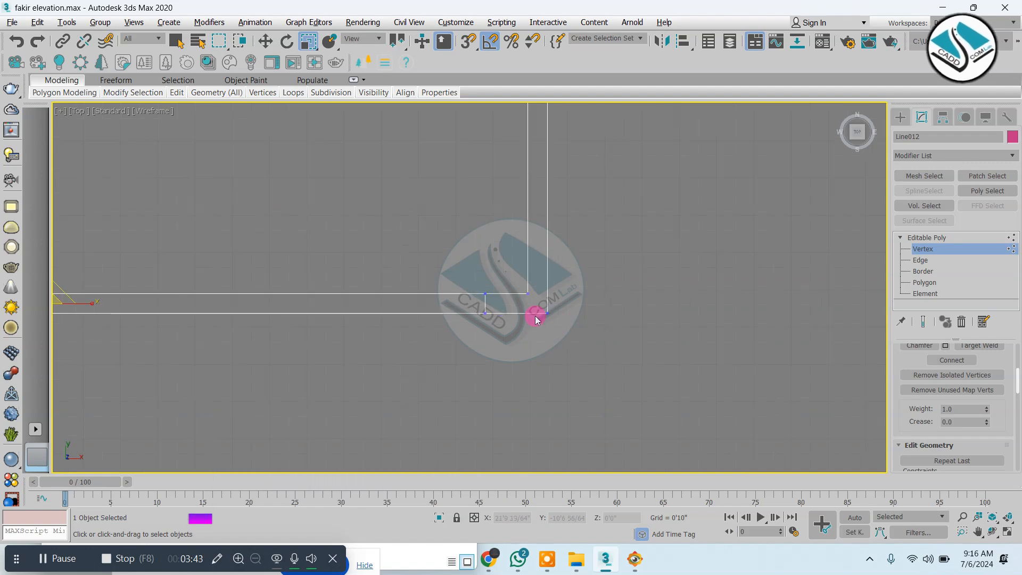
Select the front and back wall polygons between the two dividing edges and bridge them to cut the gate opening.
key("alt+w")
key("w")
left_click(924, 282)
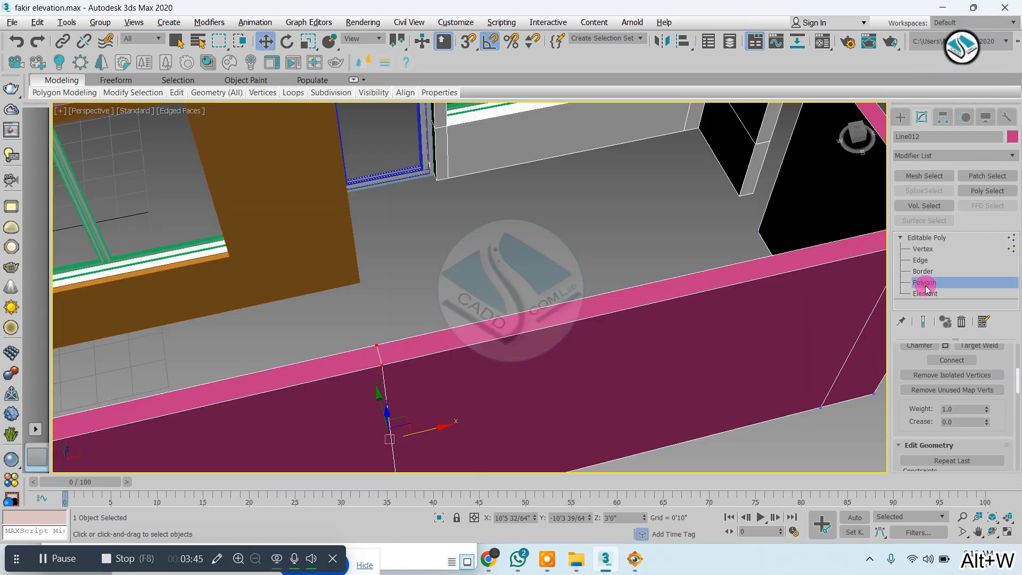
mouse_move(667, 290)
middle_mouse_down("alt")
mouse_move(714, 278)
mouse_move(673, 271)
middle_mouse_up("alt")
key("ctrl+z")
left_click(628, 287)
left_click(919, 365)
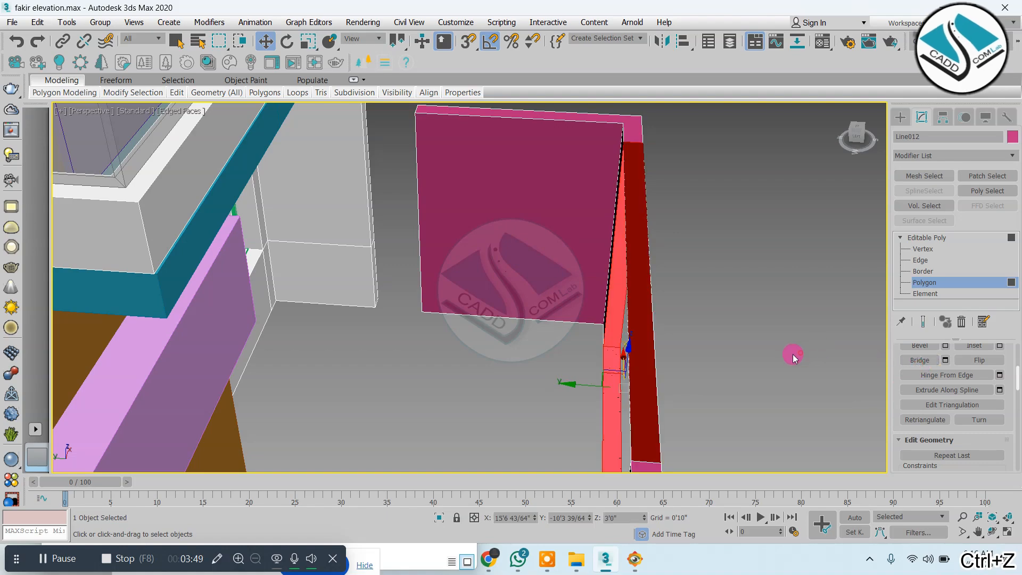
Delete the leftover top and bottom strips spanning the gate opening.
left_click(793, 353)
middle_click_drag(782, 349, 616, 248, "alt")
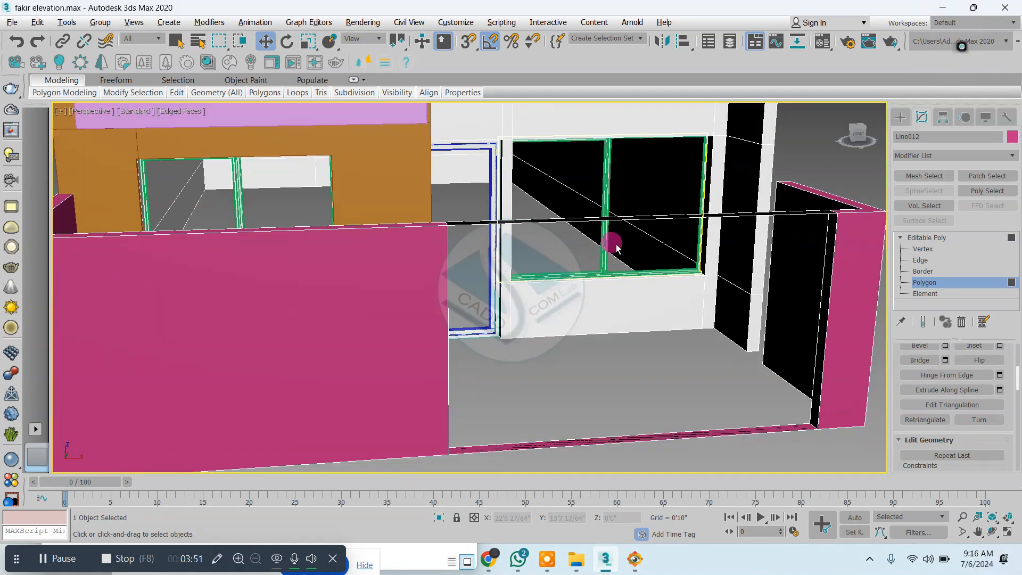
left_click_drag(629, 473, 628, 474)
key("Delete")
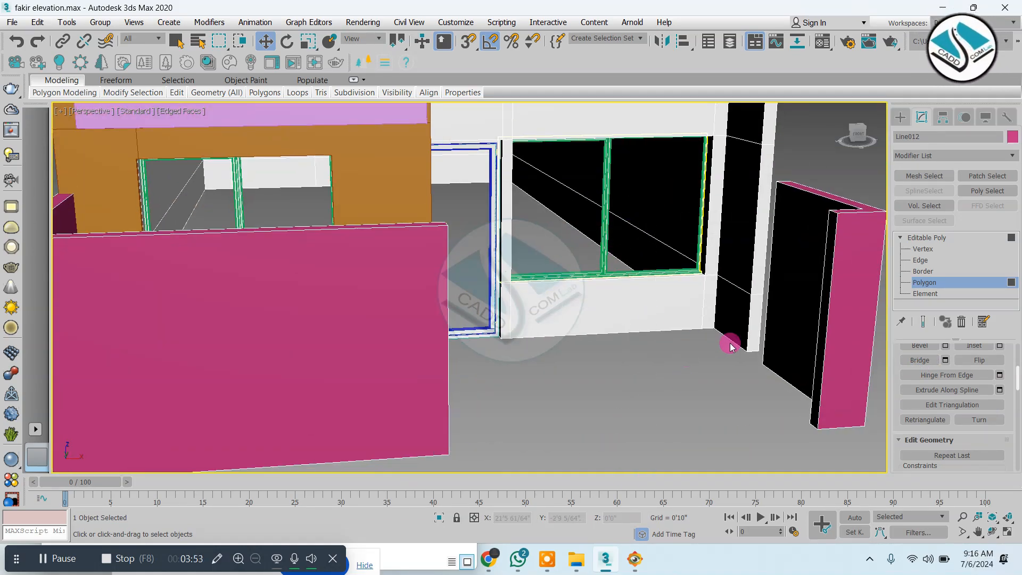
mouse_move(730, 344)
middle_mouse_down("alt")
mouse_move(657, 346)
mouse_move(793, 335)
mouse_move(773, 336)
mouse_move(760, 371)
mouse_move(729, 327)
mouse_move(722, 345)
middle_mouse_up("alt")
scroll(692, 330, "down", 5)
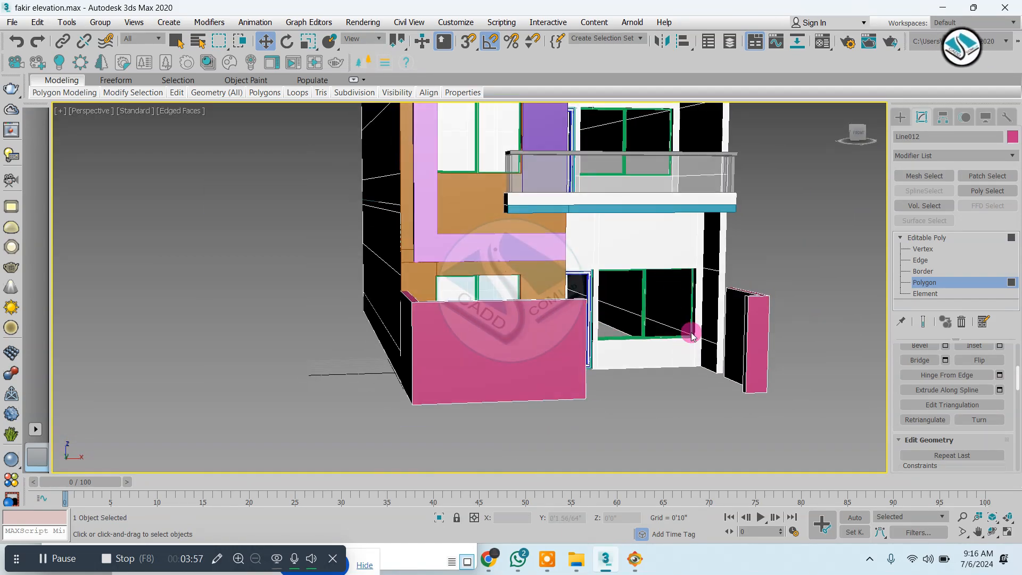
Check the gate pillars in the reference image and draw a box about 1'5" square and 6'10" tall inside the gate opening in the Top view.
scroll(559, 320, "up", 6)
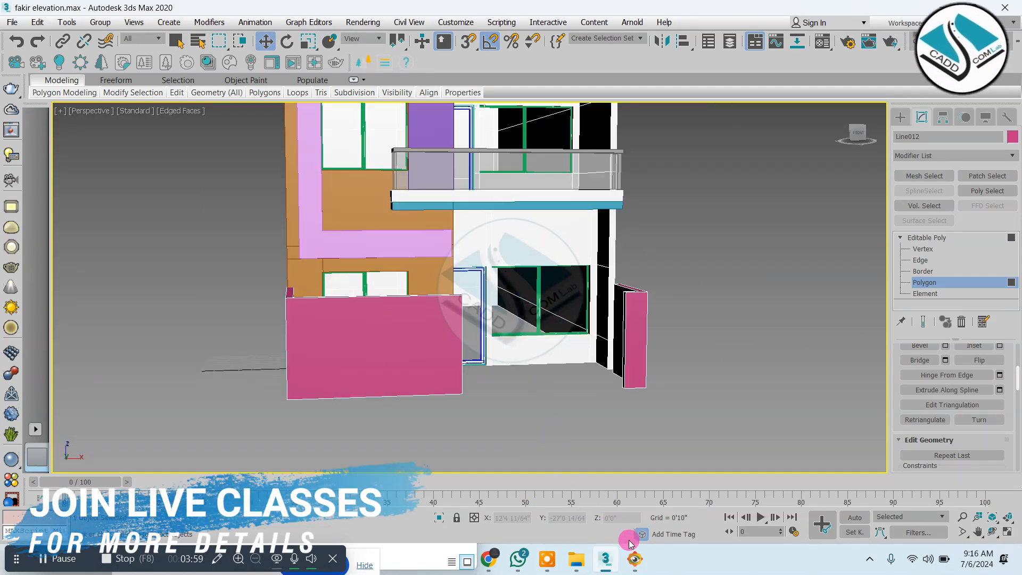
left_click(635, 559)
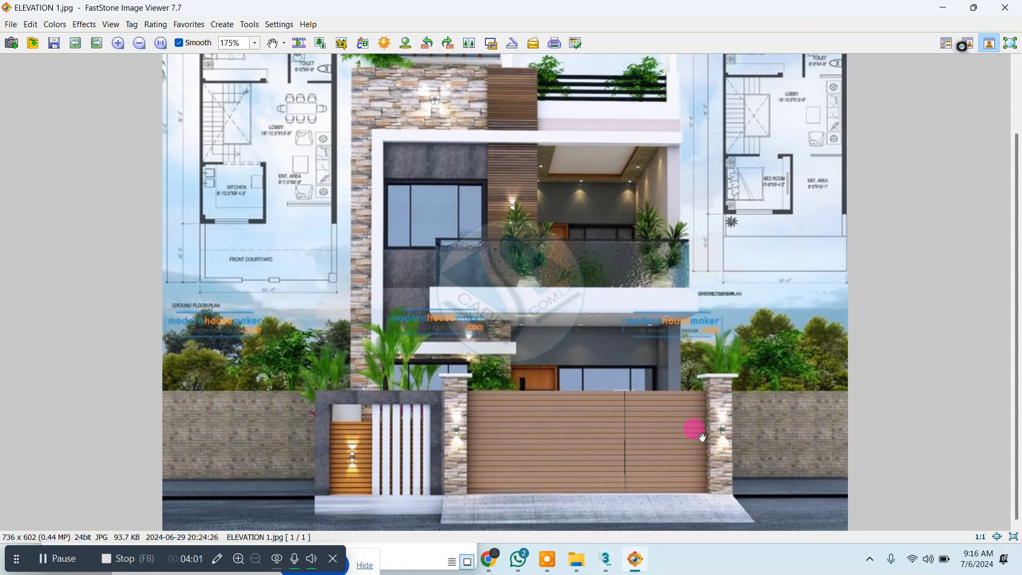
mouse_move(646, 561)
left_click(649, 494)
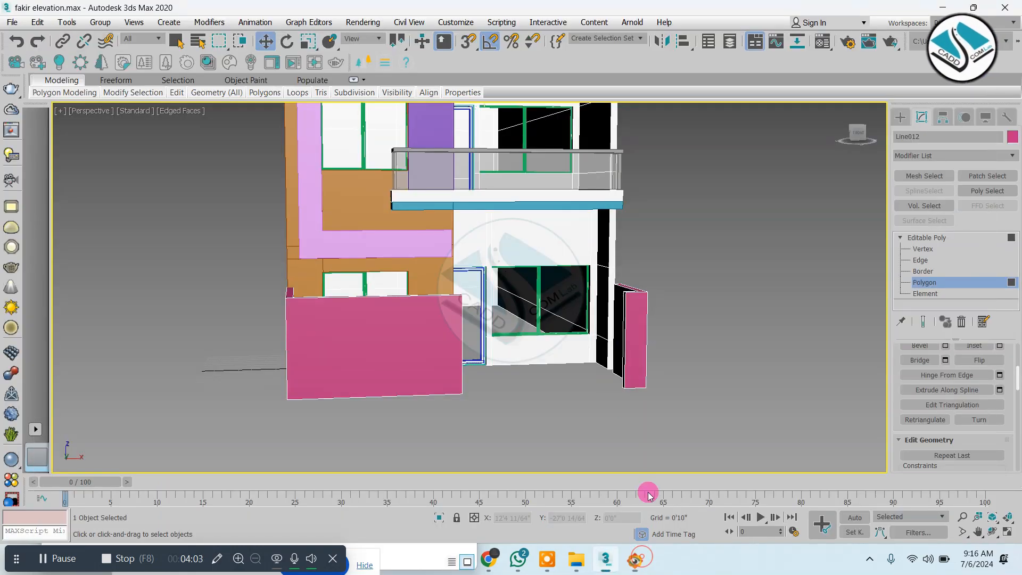
middle_click_drag(606, 401, 603, 424, "alt")
key("alt+w")
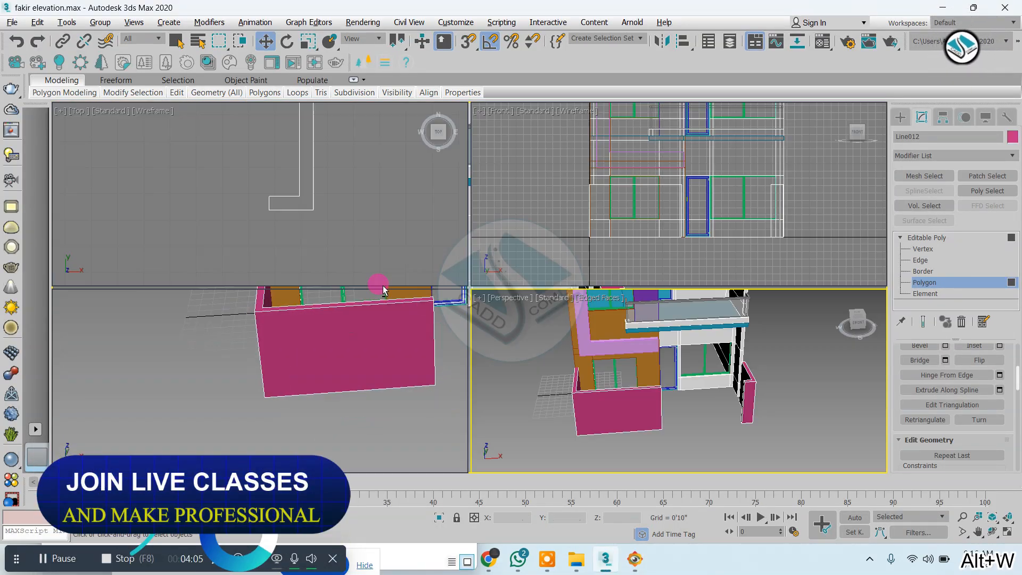
left_click(383, 286)
key("alt+w")
scroll(543, 292, "down", 6)
left_click(900, 117)
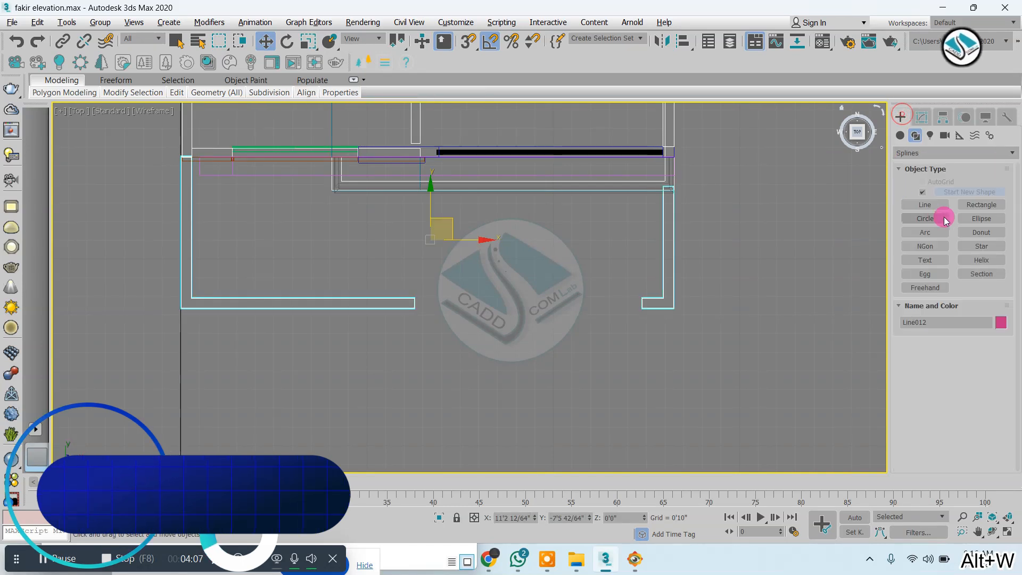
left_click(924, 205)
left_click(900, 135)
left_click(925, 194)
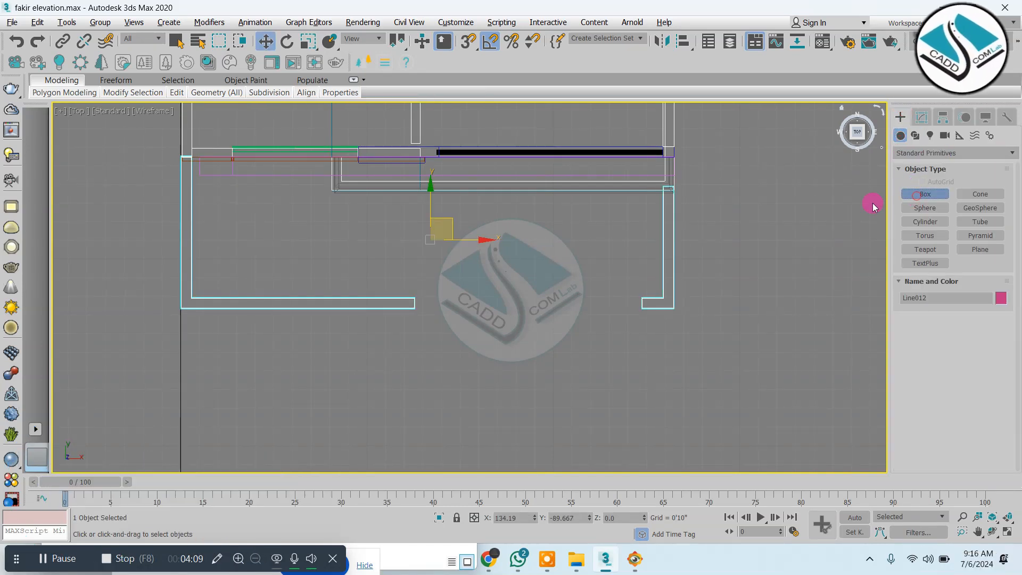
left_click_drag(530, 299, 501, 330)
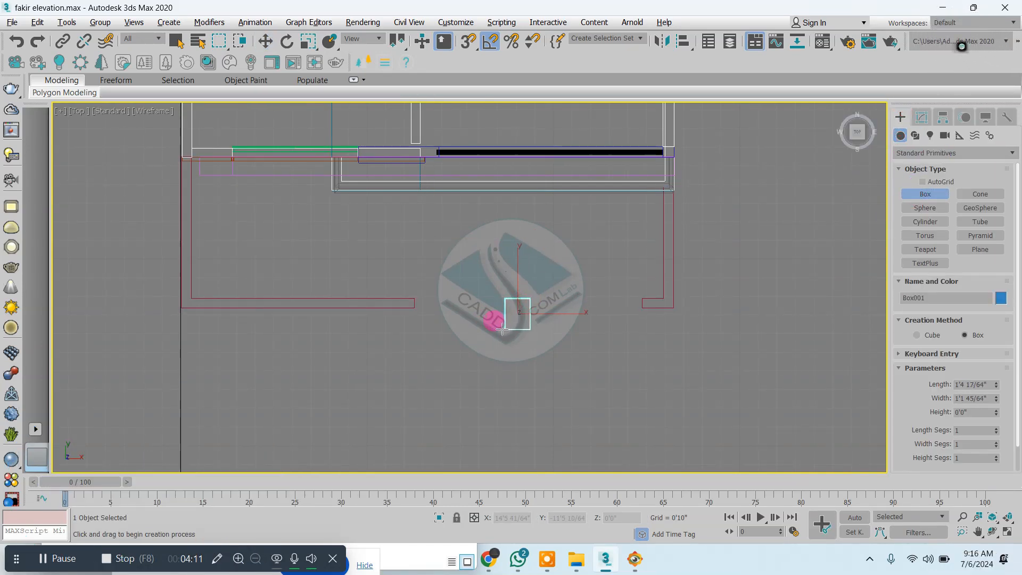
key("w")
Move the box beside the end of the longer front wall section and compare its placement with the reference image.
left_click(529, 310)
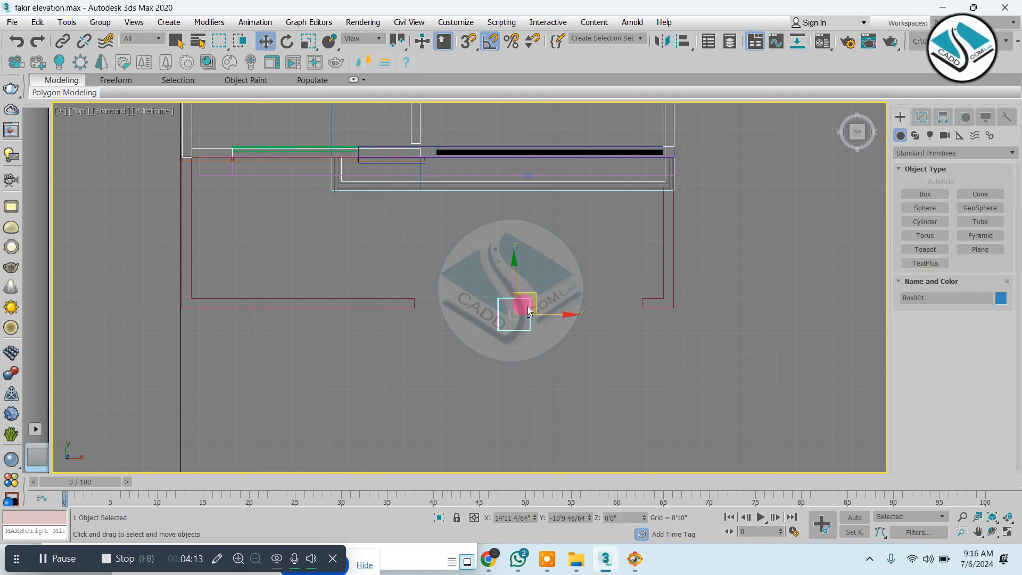
left_click_drag(523, 282, 447, 299)
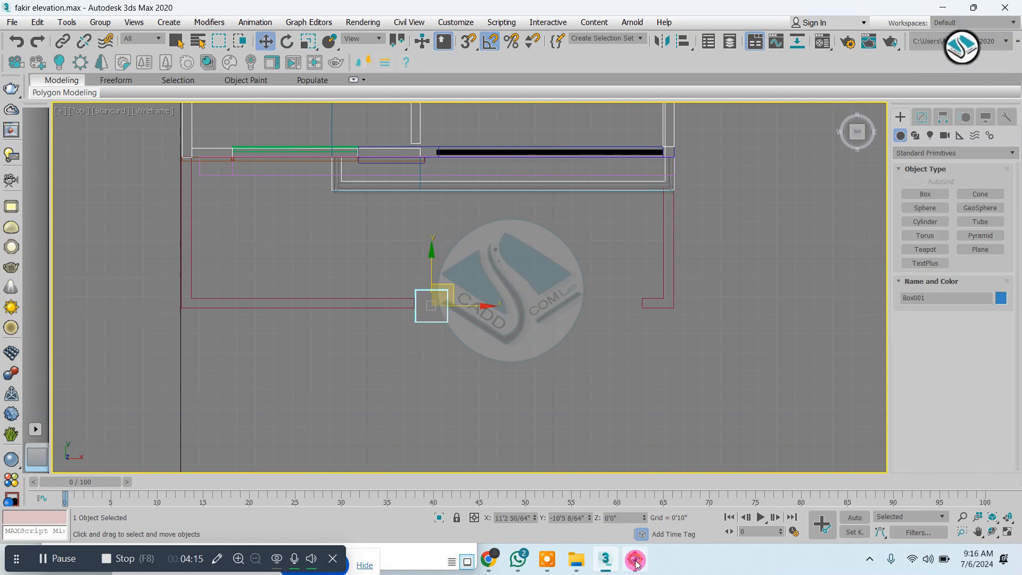
left_click(636, 563)
left_click(636, 563)
scroll(495, 341, "up", 5)
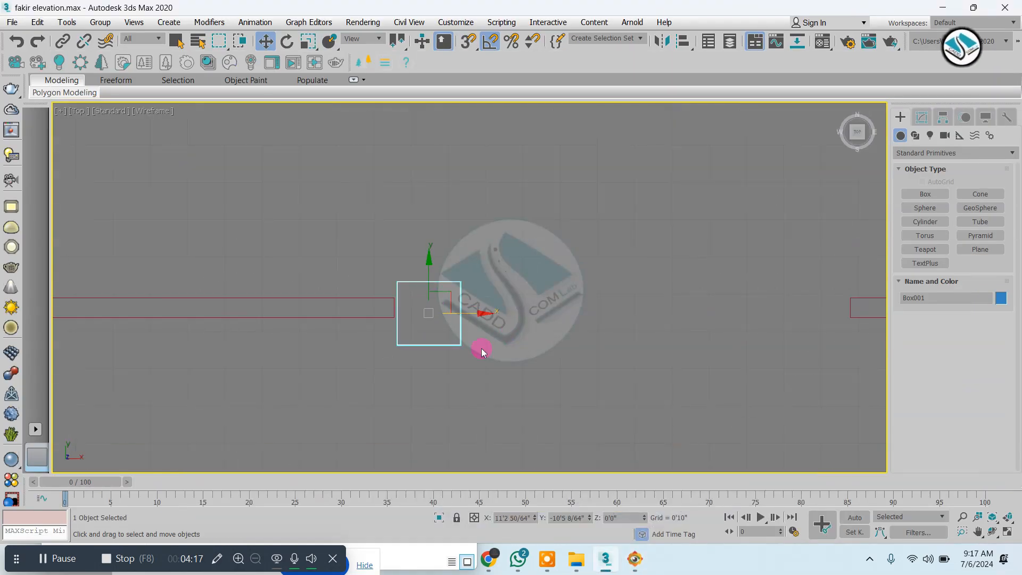
left_click(638, 560)
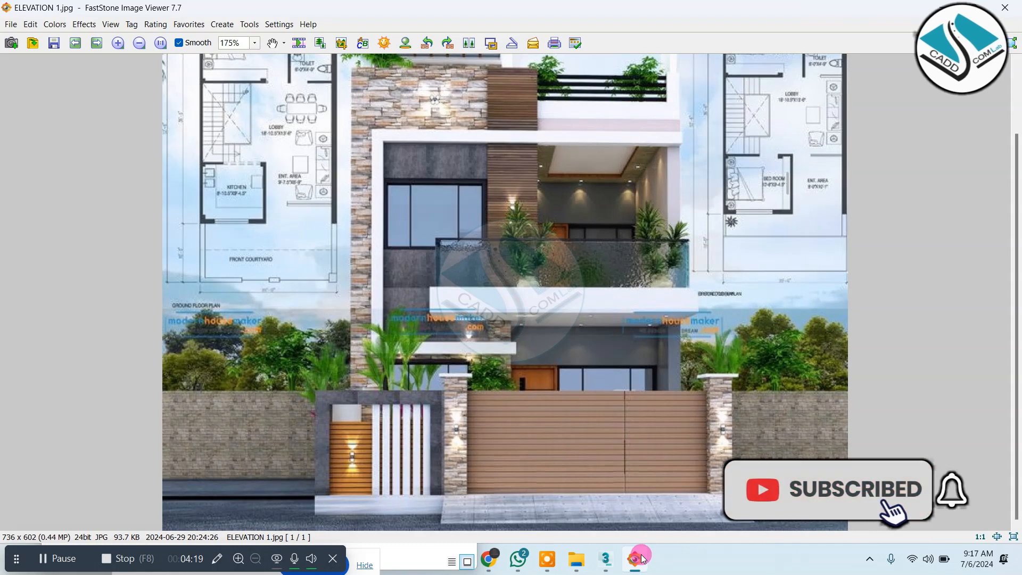
left_click(638, 560)
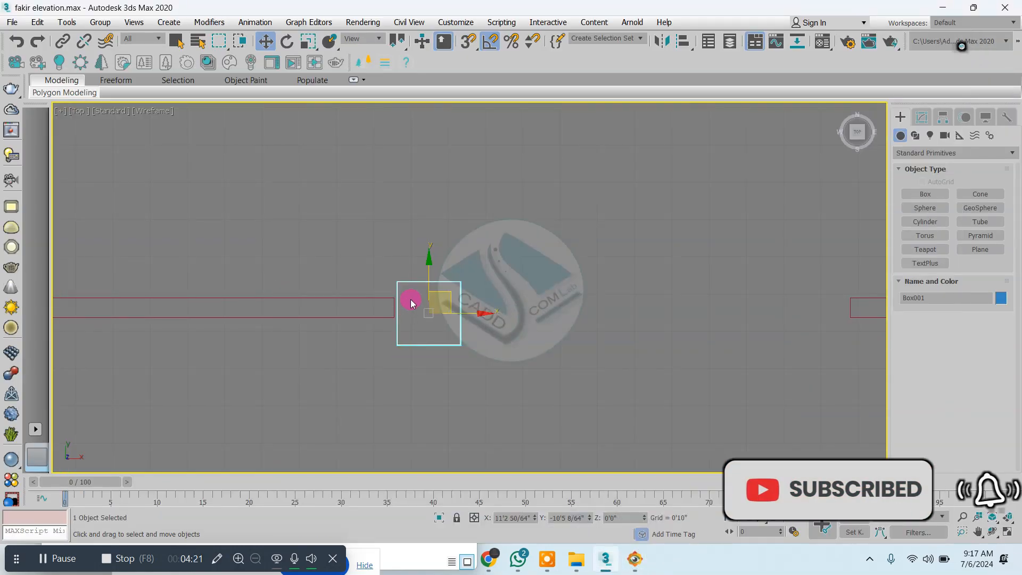
scroll(410, 299, "up", 1)
Set the pillar box's width and length to 0'9" each.
key("alt+w")
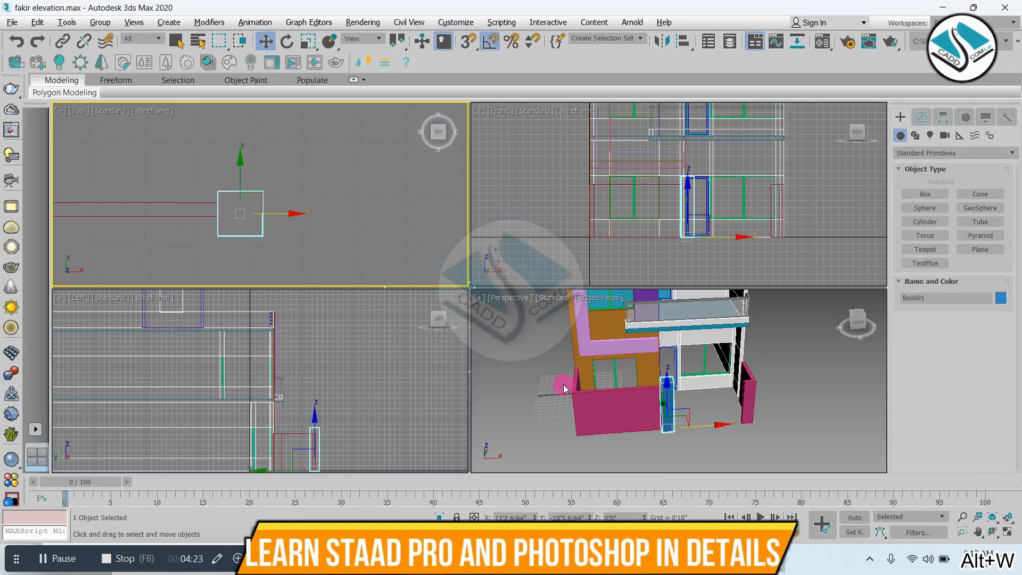
right_click(563, 384)
key("alt+w")
left_click(921, 117)
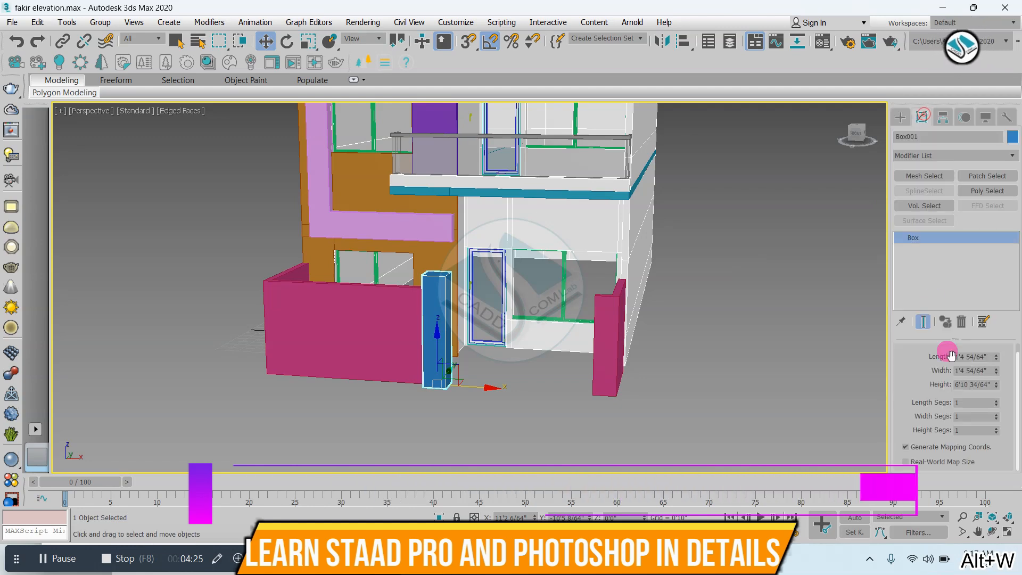
left_click_drag(1000, 375, 908, 368)
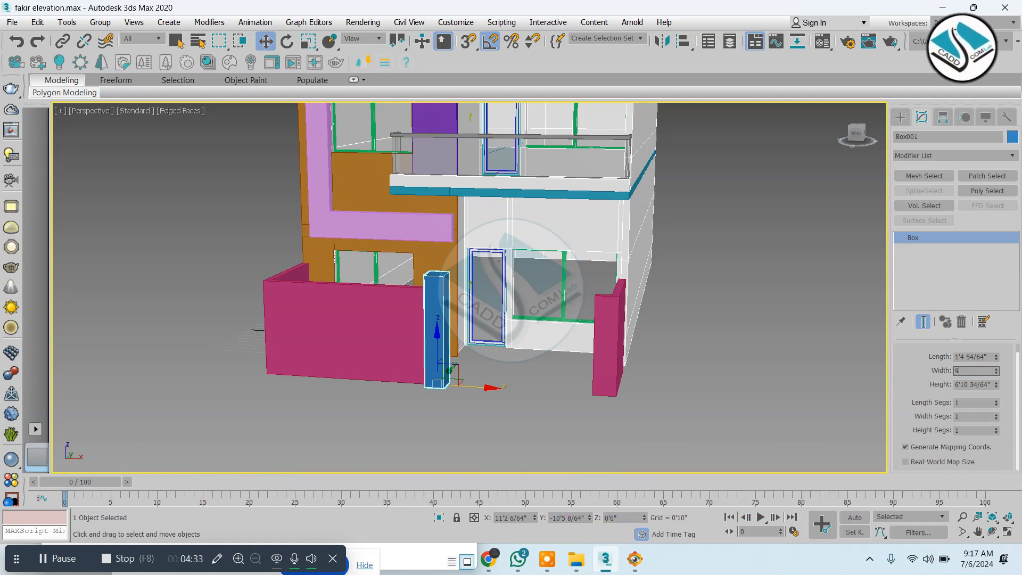
key("Return")
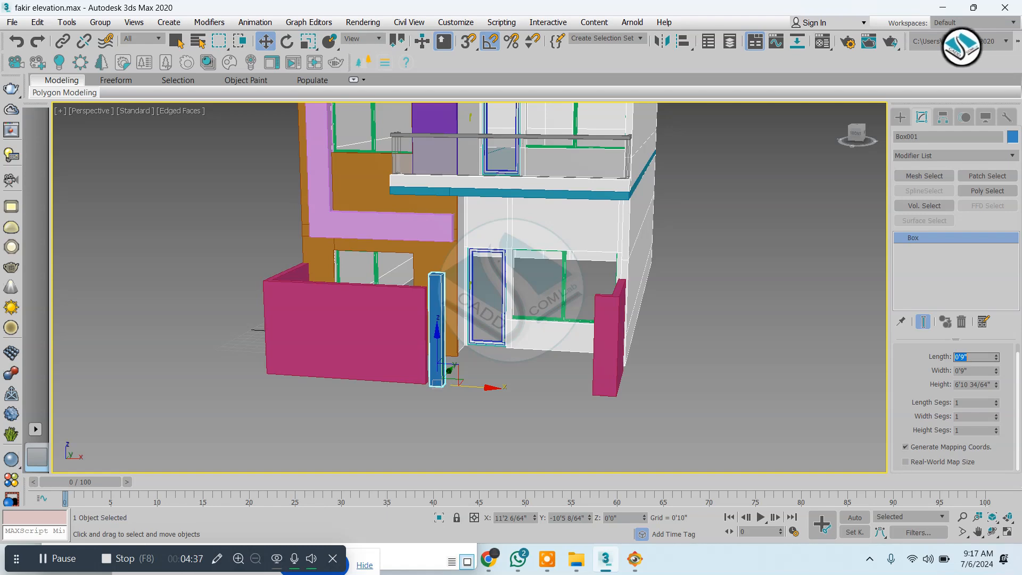
Compare the pillar with the reference image and set its length to 1'0" and width to 1'2".
middle_click_drag(467, 302, 494, 318, "alt")
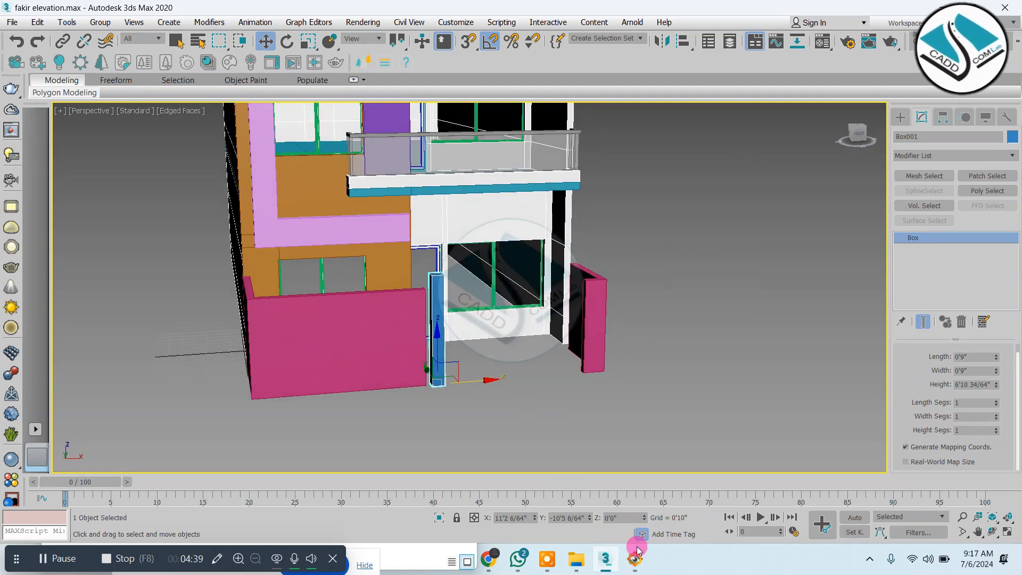
left_click(636, 558)
left_click(636, 558)
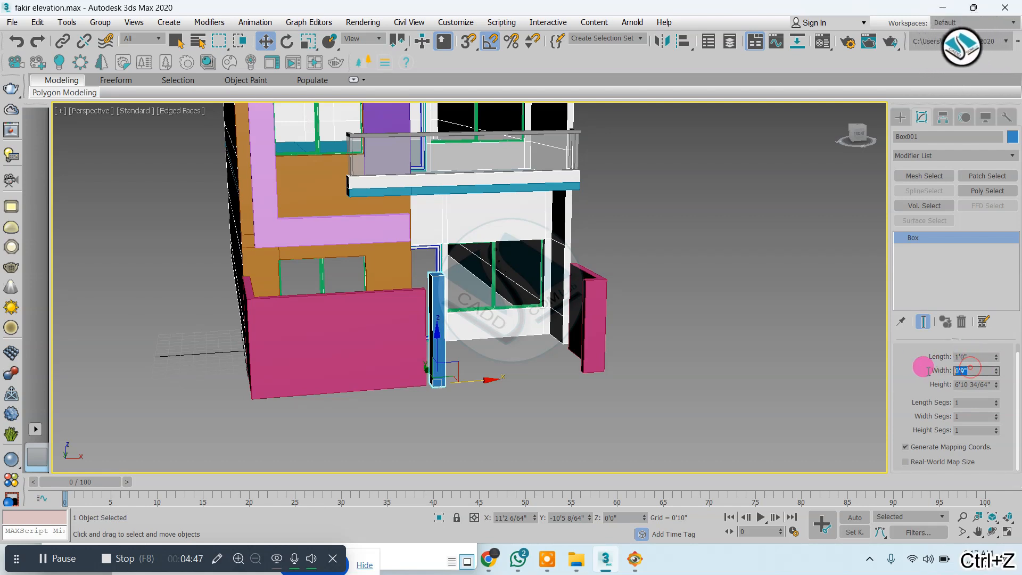
type("1'2")
key("Return")
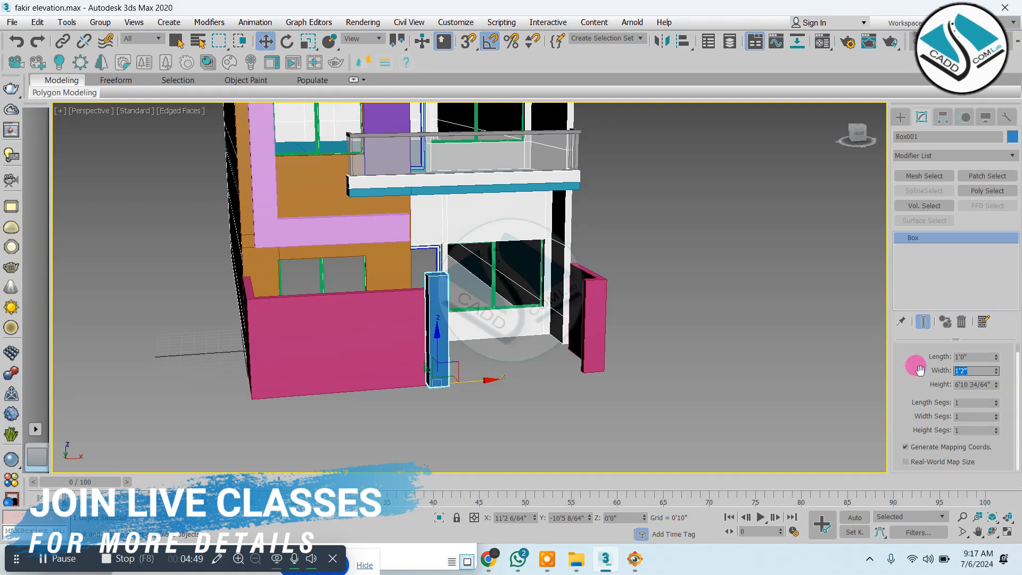
Move the pillar along X in the Top view until it sits flush against the longer wall section's end, and inspect it in Perspective.
middle_click_drag(564, 288, 540, 290, "alt")
key("alt+w")
middle_click(410, 228)
key("alt+w")
scroll(410, 266, "up", 2)
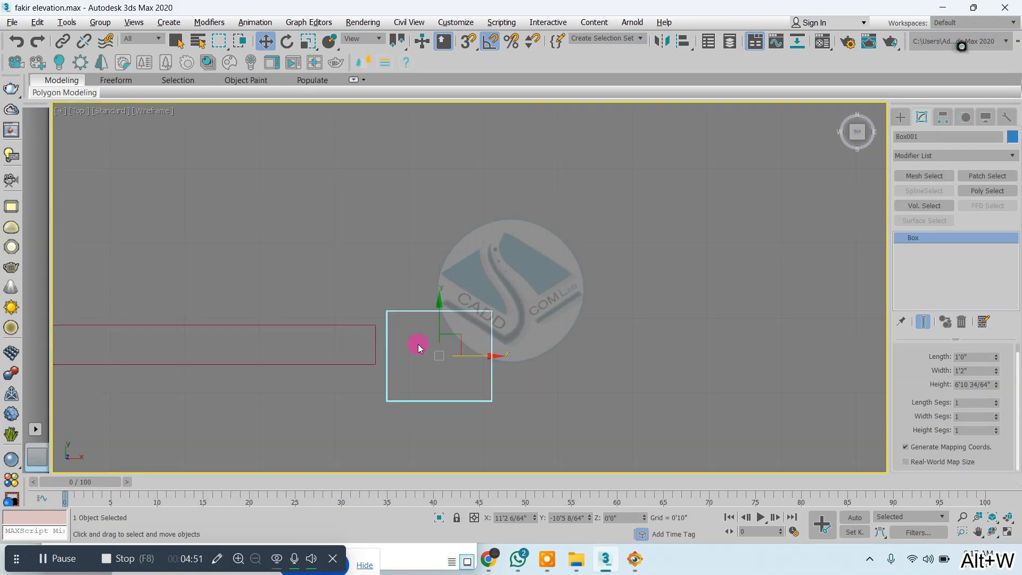
scroll(418, 348, "up", 2)
left_click_drag(483, 360, 466, 360)
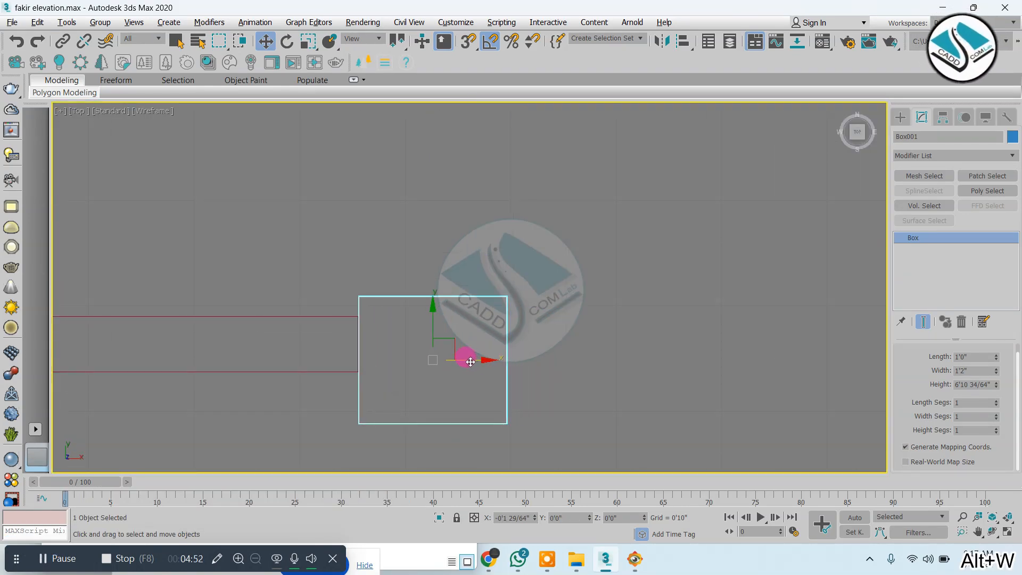
key("alt+w")
middle_click(556, 391)
key("alt+w")
middle_click_drag(527, 360, 541, 334, "alt")
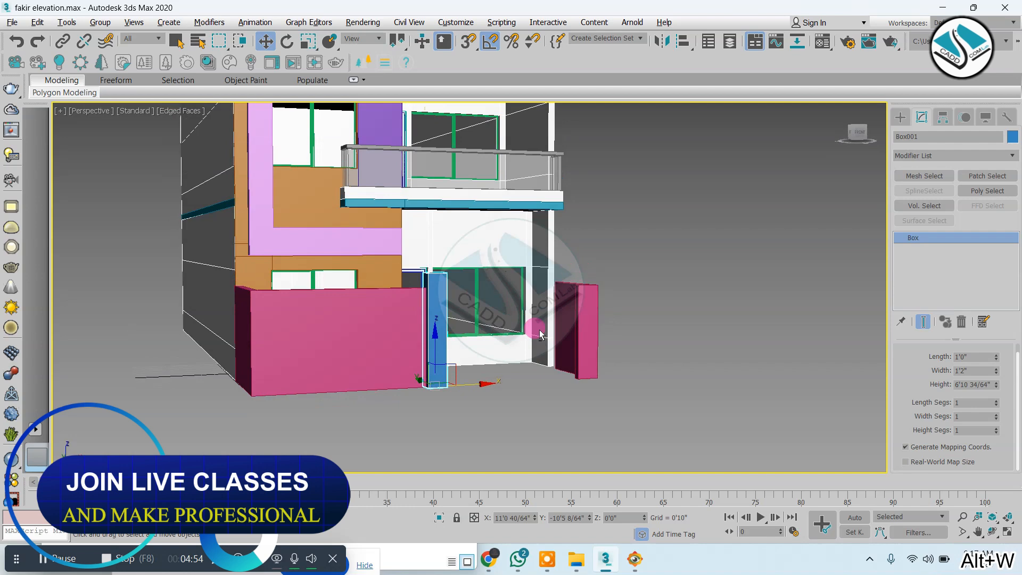
Recheck the reference image and shift the pillar slightly along Y in the Top view to centre it on the wall's thickness.
left_click(641, 559)
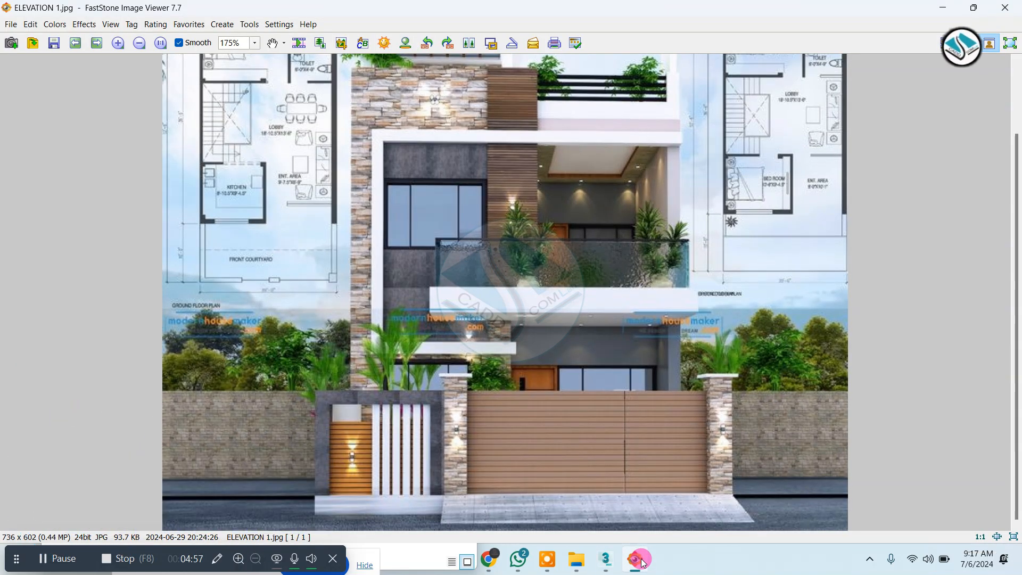
left_click(640, 559)
key("alt+w")
middle_click(366, 256)
key("alt+w")
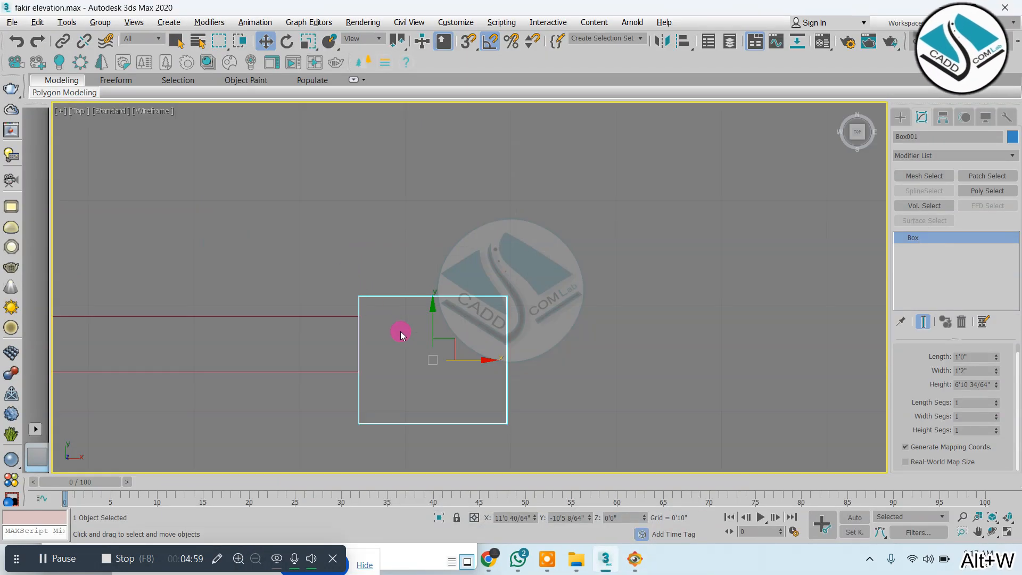
left_click(436, 211)
left_click(431, 296)
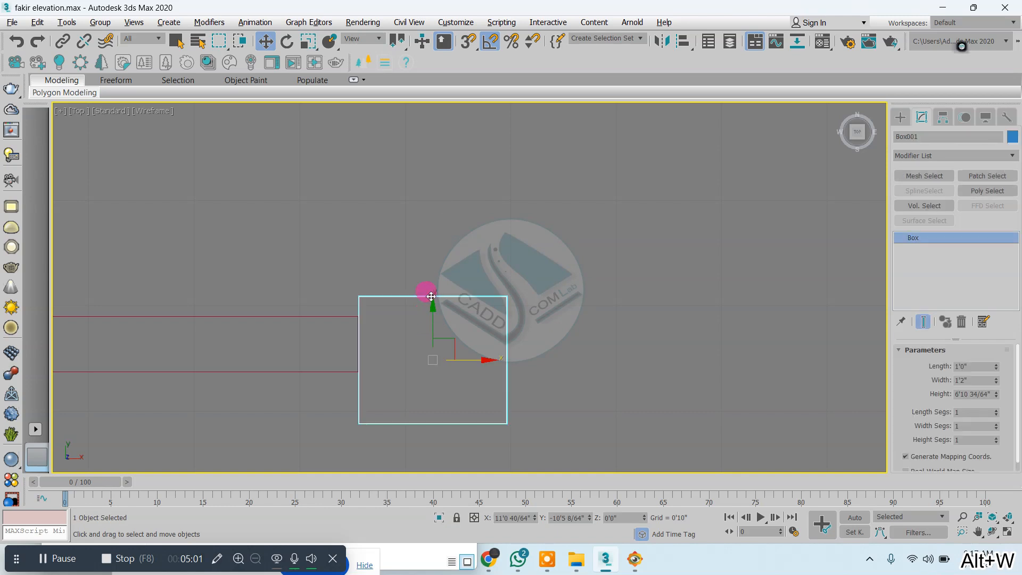
left_click_drag(434, 304, 434, 290)
Copy the pillar along X and place the copy against the short wall section's end on the other side of the gate opening.
scroll(356, 330, "down", 5)
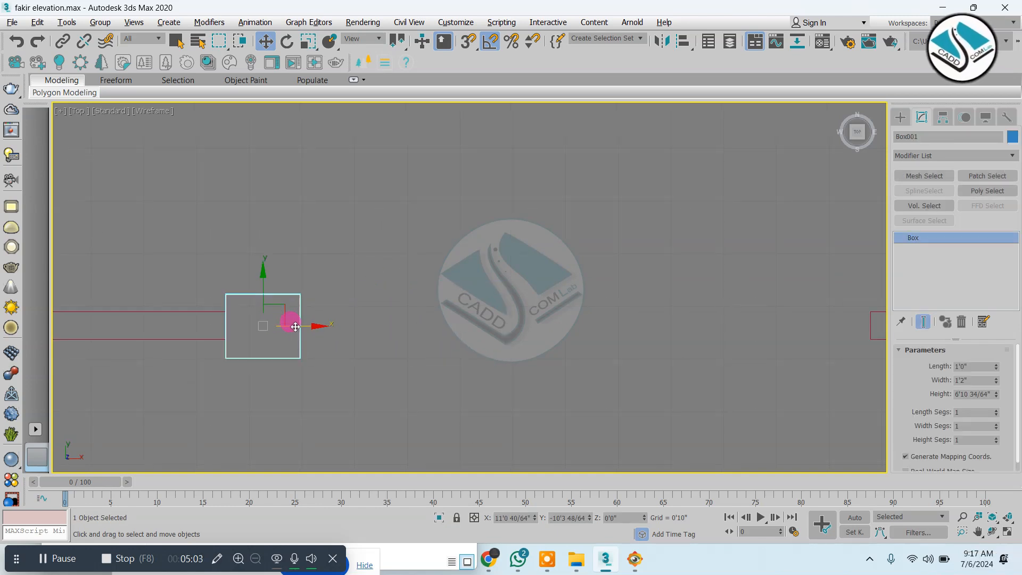
left_click_drag(288, 319, 610, 326, "shift")
left_click(513, 333)
scroll(318, 331, "down", 5)
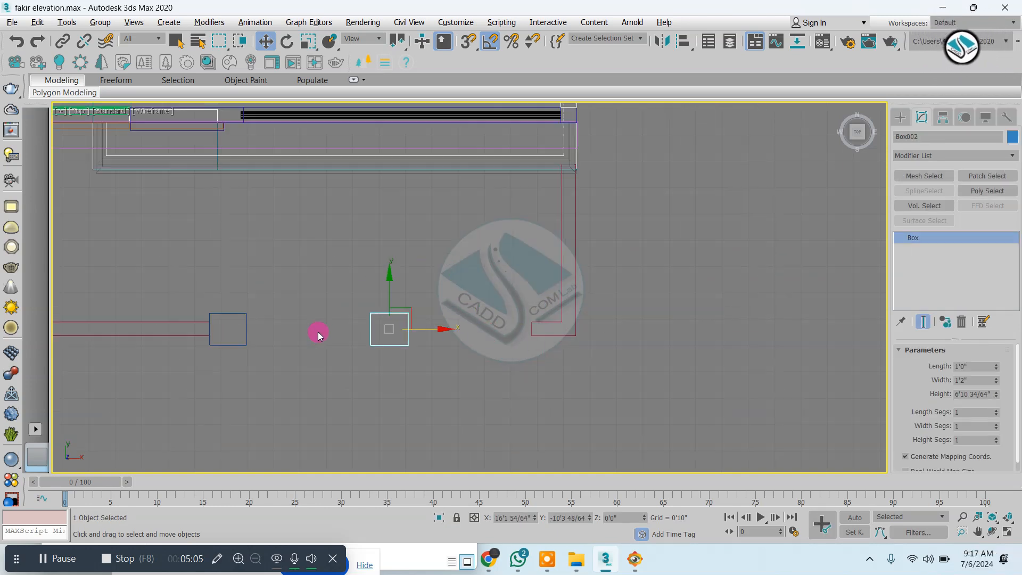
scroll(399, 335, "up", 3)
left_click_drag(384, 317, 560, 339)
Examine both gate pillars in the Perspective view and compare their shape and caps with the reference image.
key("alt+w")
right_click(558, 340)
key("alt+w")
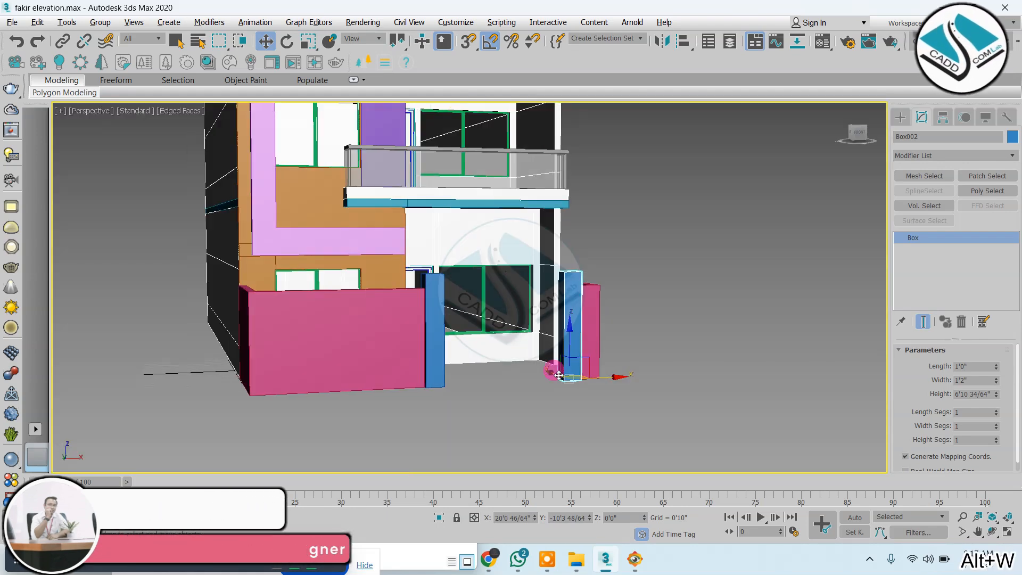
middle_click_drag(495, 381, 490, 369, "alt")
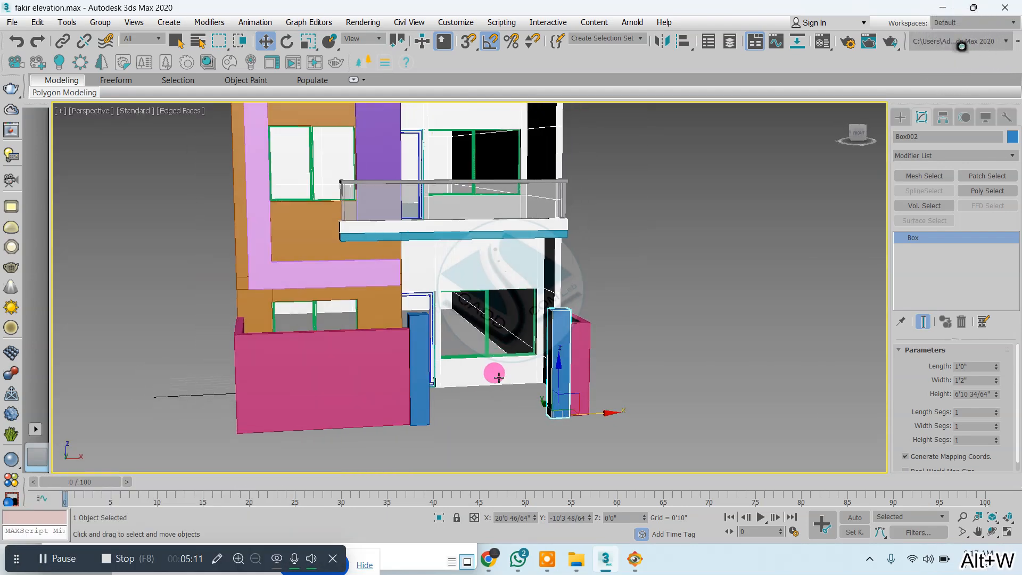
left_click(639, 559)
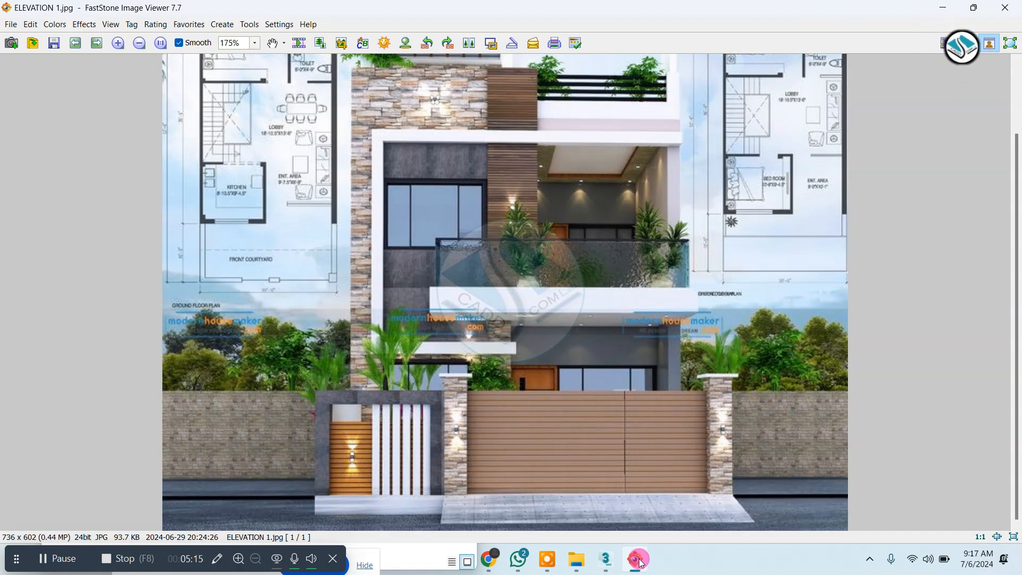
left_click(605, 559)
middle_click_drag(493, 358, 527, 404, "alt")
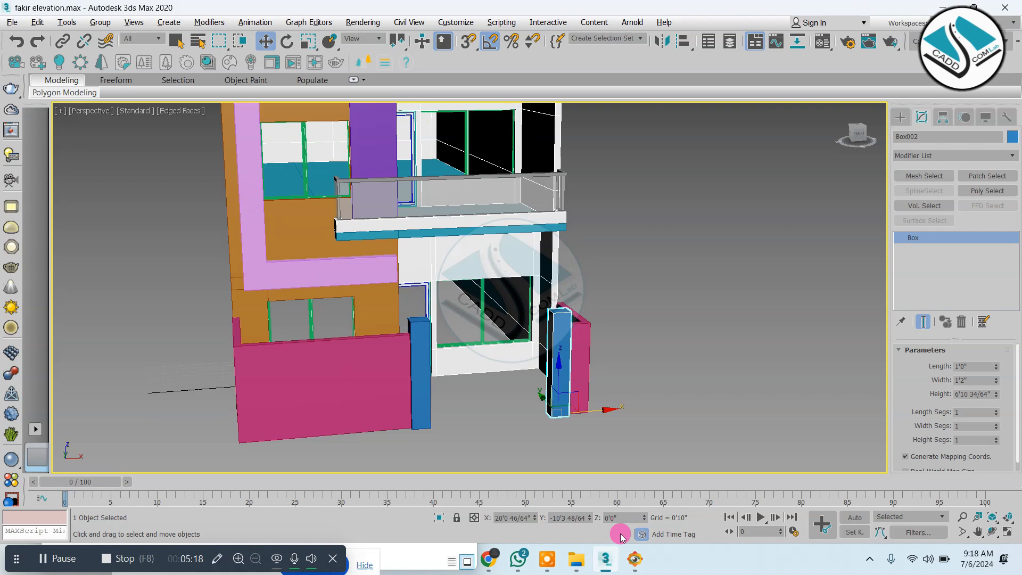
left_click(635, 558)
left_click(606, 559)
key("alt+w")
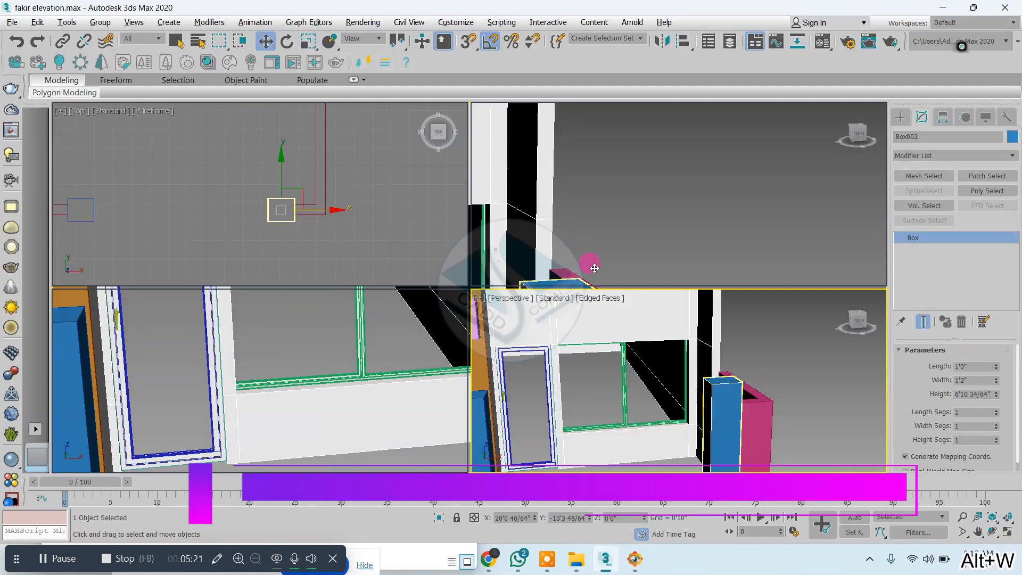
key("alt+w")
key("alt+w")
key("alt+w")
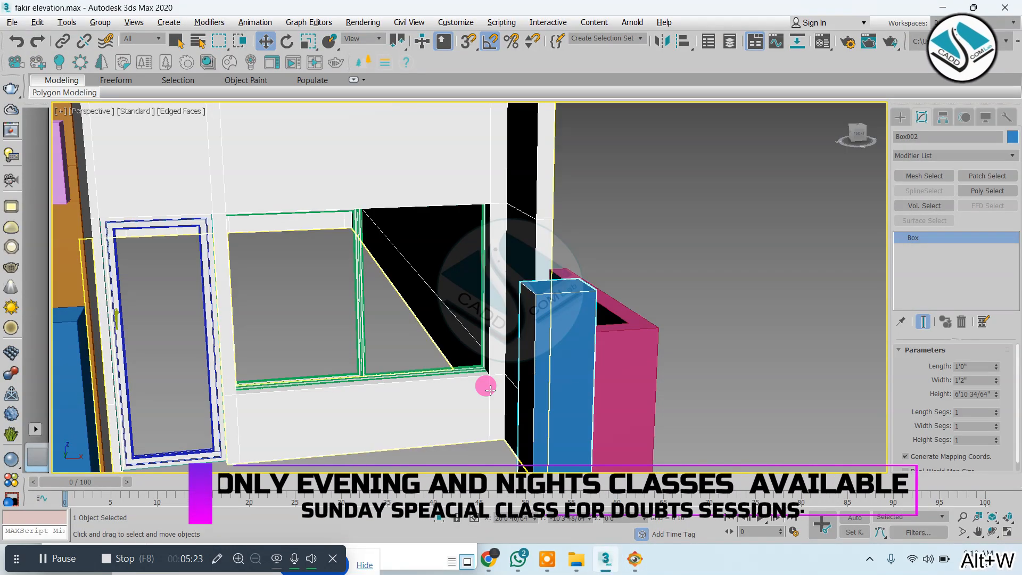
middle_click_drag(485, 385, 649, 292)
scroll(649, 292, "down", 5)
Hide everything except the two gate pillars and show them in the Front view.
left_click(456, 293, "ctrl")
right_click(456, 293)
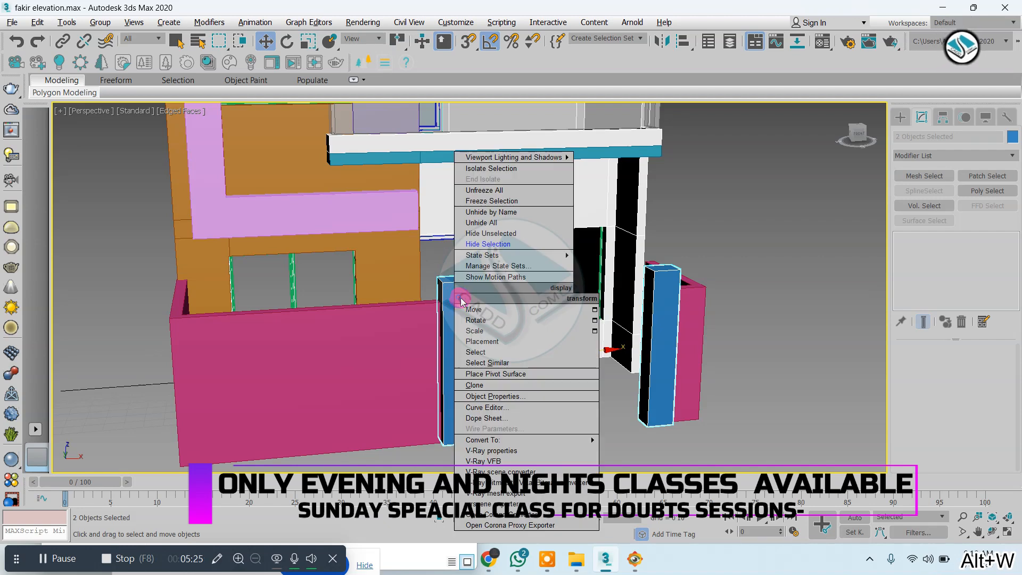
key("ctrl+z")
left_click(438, 319)
right_click(596, 285)
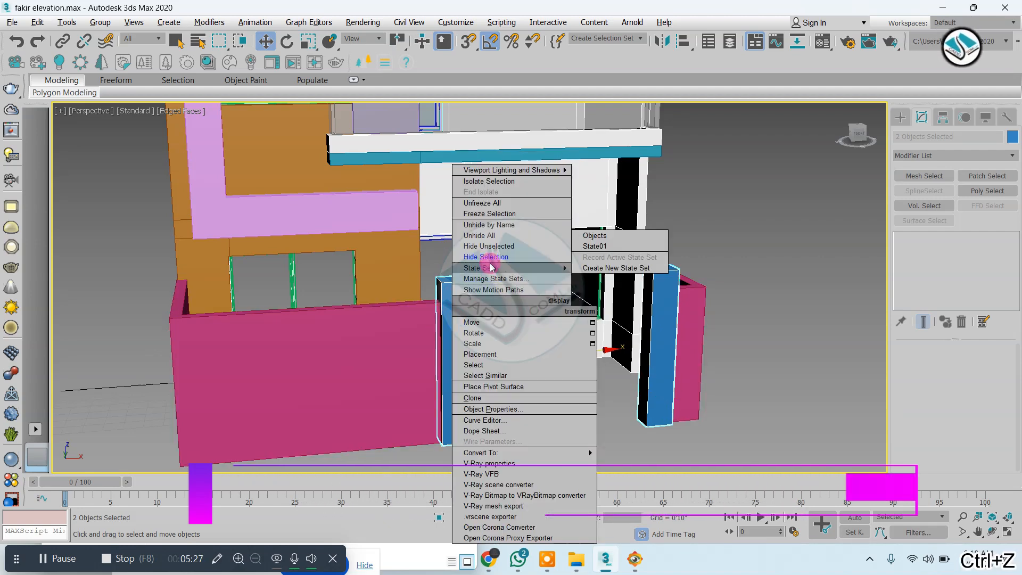
left_click(523, 260)
left_click(676, 249)
key("alt+w")
key("alt+w")
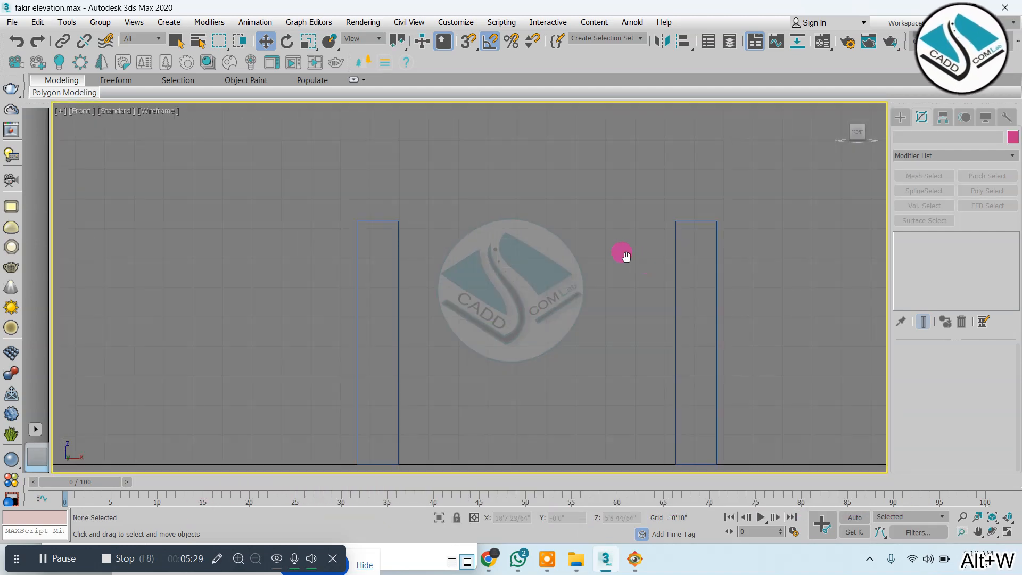
Draw a two-step cap profile with the Line tool from the pillar's top-left corner outward and back to its side, with drops about 1.6 inches deep.
middle_click_drag(622, 253, 553, 240)
scroll(644, 213, "up", 4)
middle_click_drag(822, 162, 643, 228)
scroll(788, 142, "up", 2)
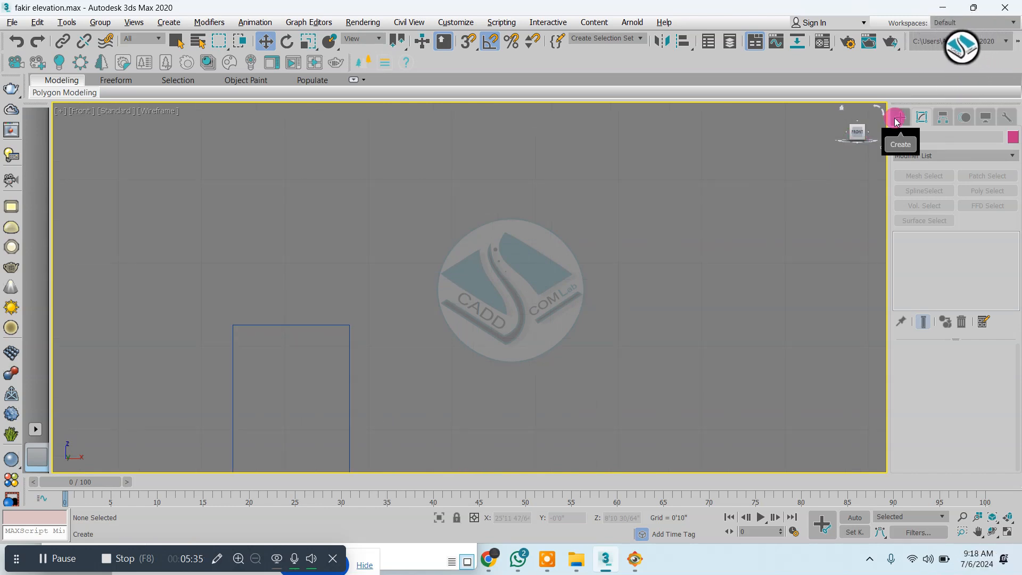
left_click(896, 118)
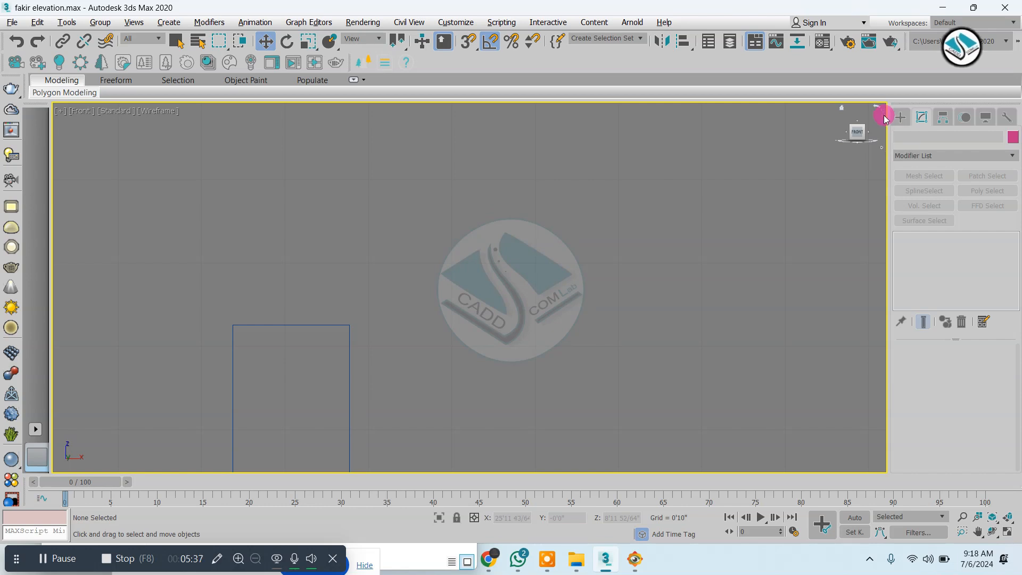
left_click(915, 135)
left_click(924, 205)
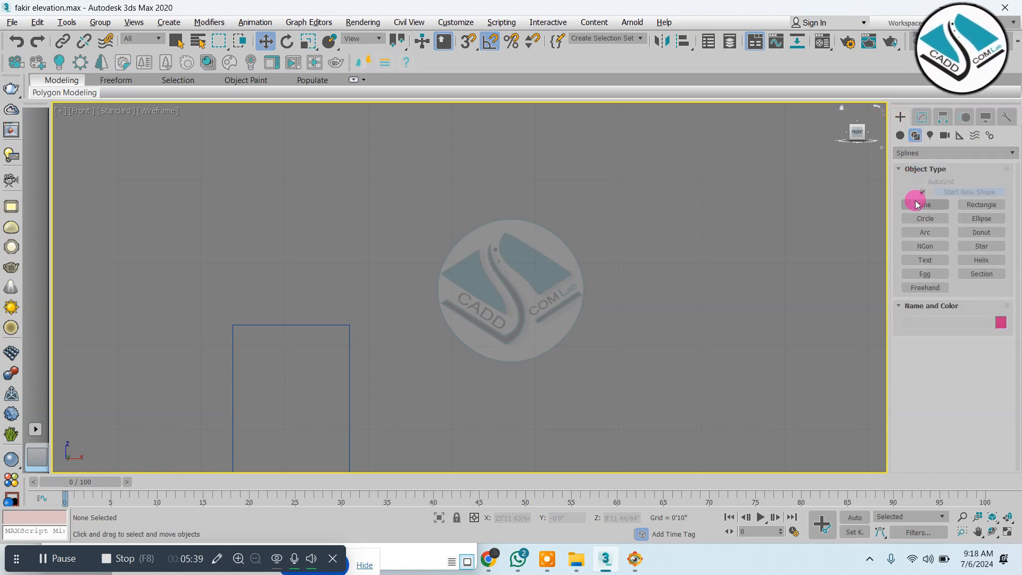
scroll(403, 293, "up", 3)
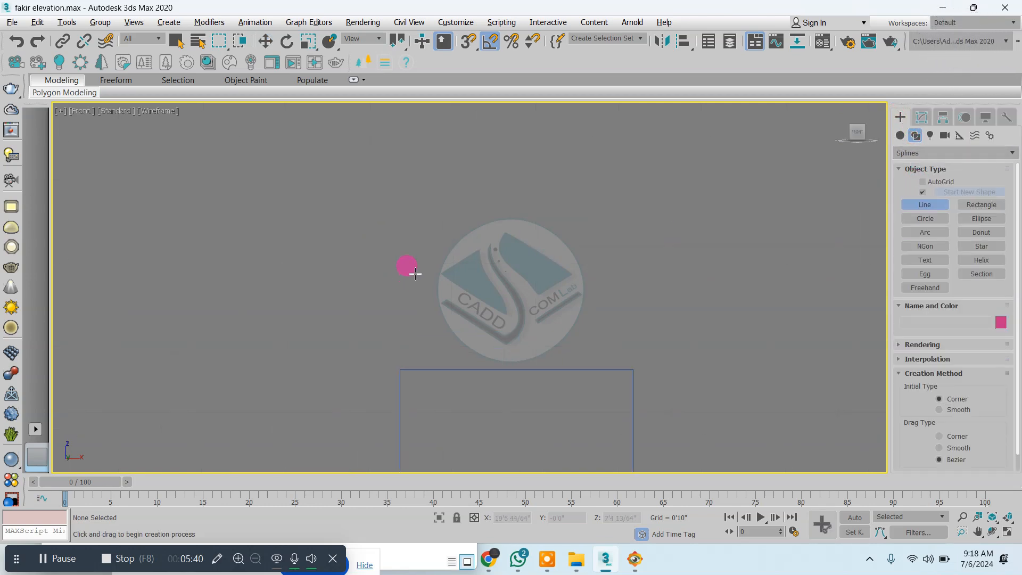
left_click(400, 369)
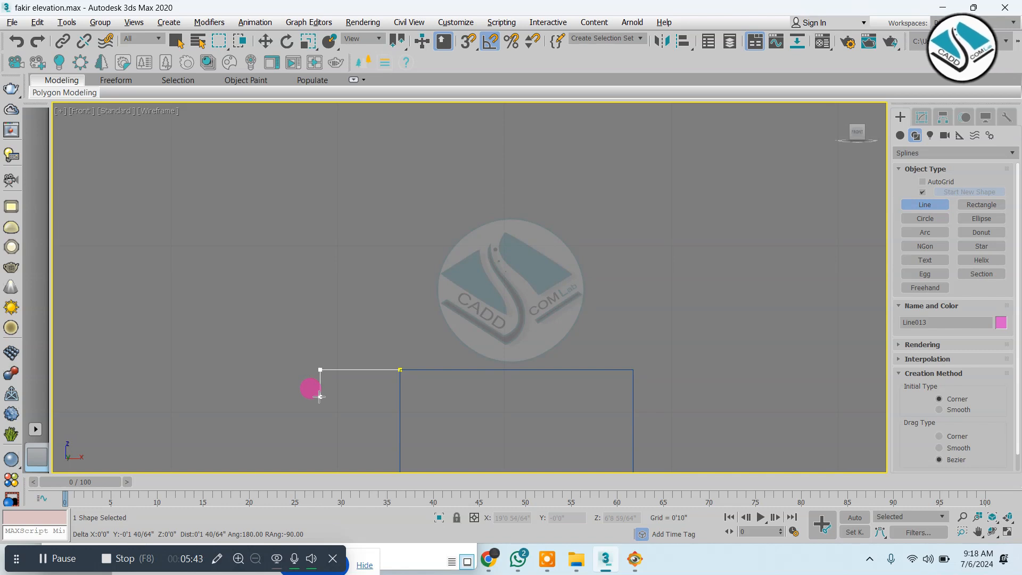
left_click(320, 396)
left_click(352, 396)
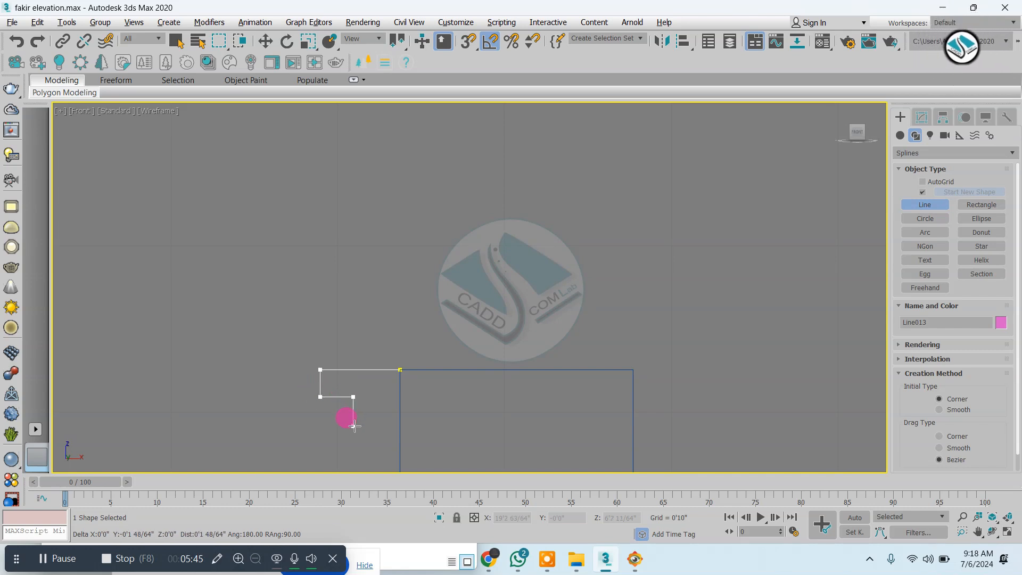
left_click(353, 423)
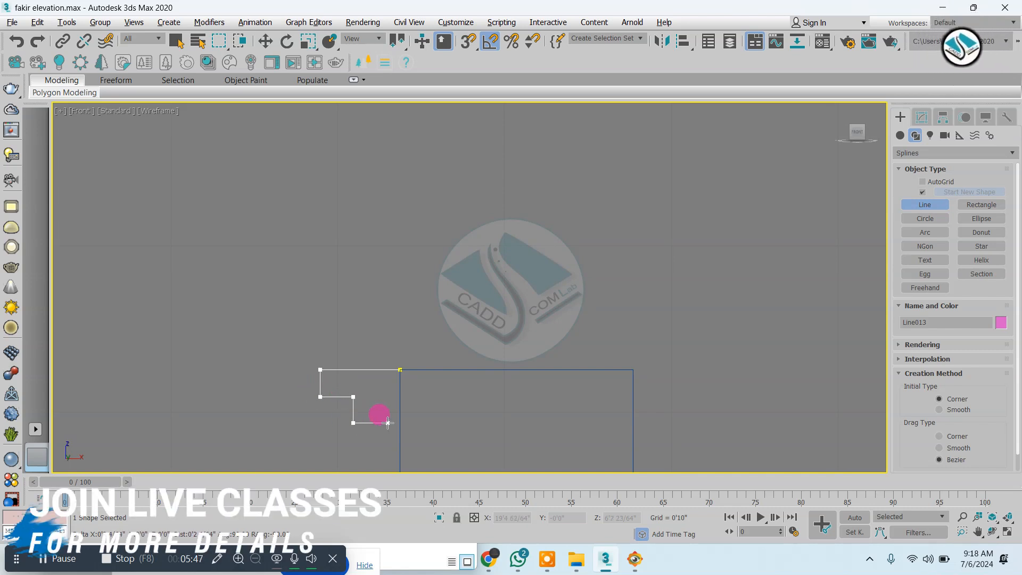
left_click(388, 423)
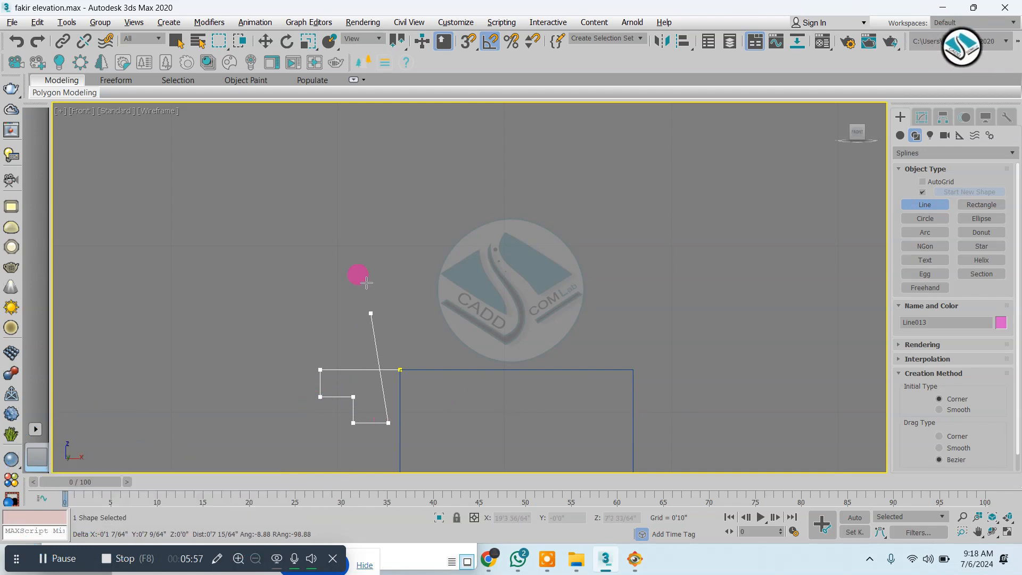
scroll(377, 438, "up", 3)
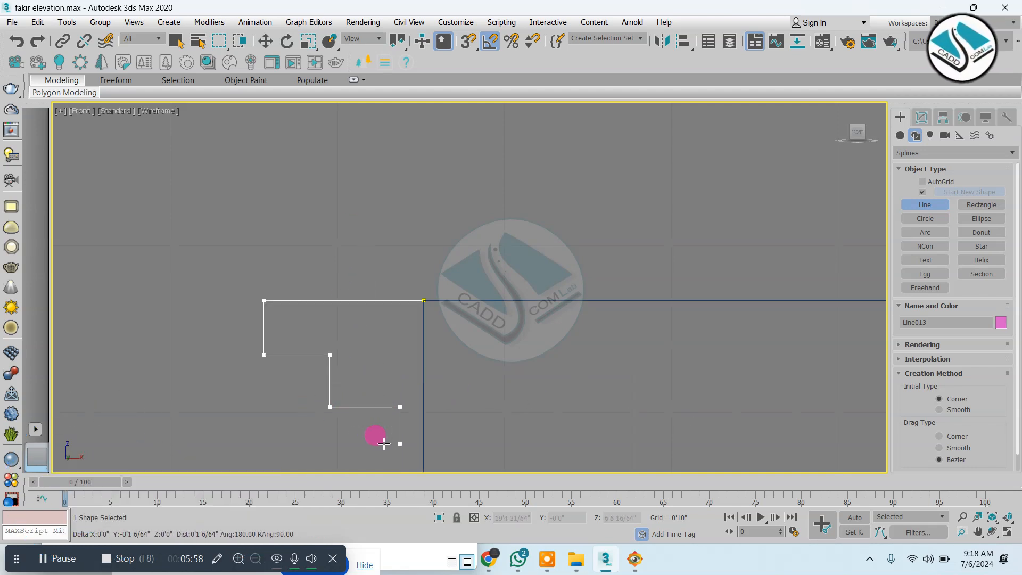
left_click(423, 408)
right_click(424, 407)
right_click(405, 284)
scroll(405, 283, "down", 2)
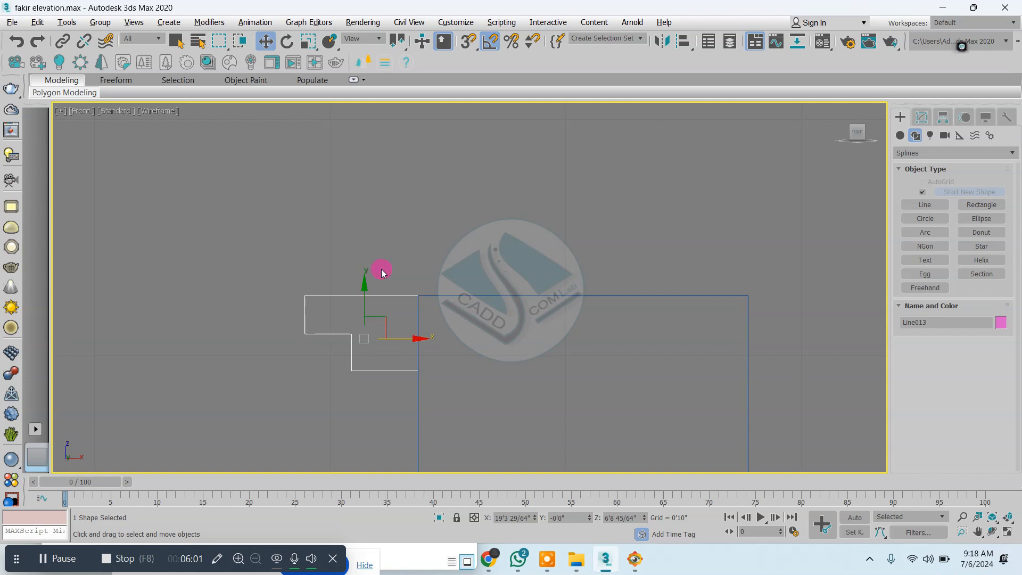
middle_click_drag(378, 312, 376, 264)
Try rounding the stepped corners of the cap profile with Fillet at vertex level.
left_click(922, 117)
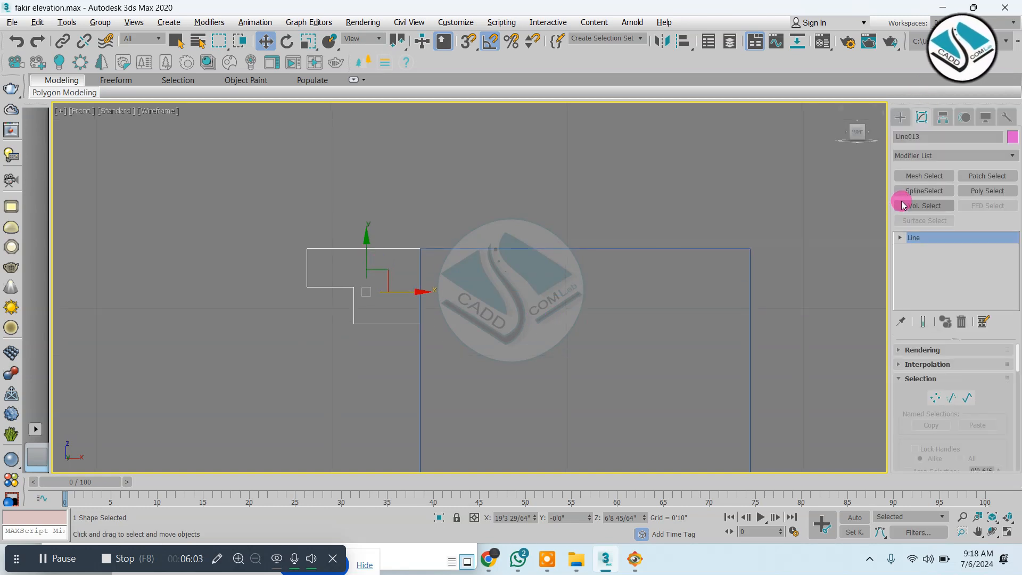
left_click(900, 237)
left_click(922, 248)
scroll(381, 281, "up", 3)
left_click_drag(372, 246, 309, 310)
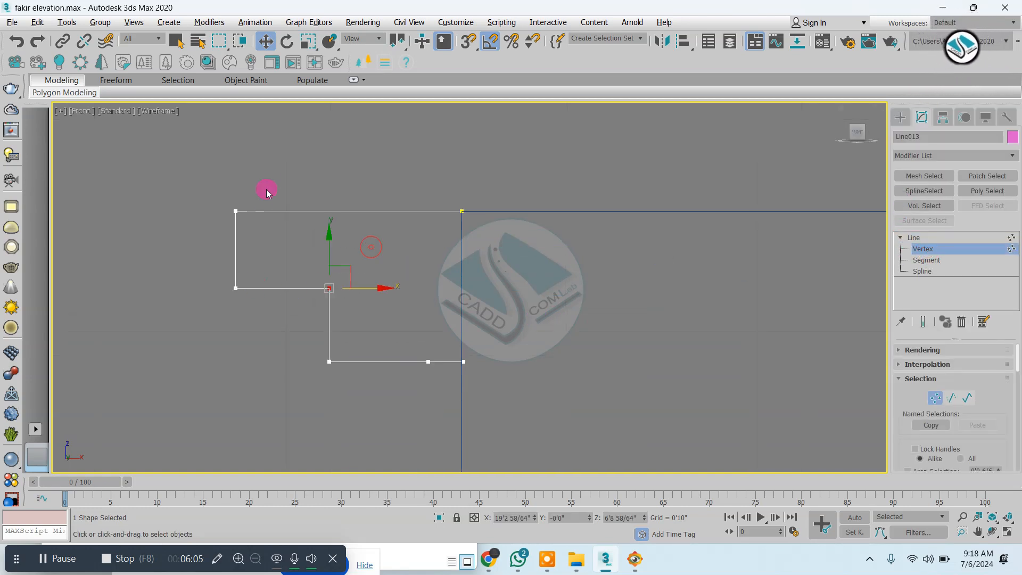
left_click_drag(267, 173, 210, 236)
scroll(907, 420, "down", 10)
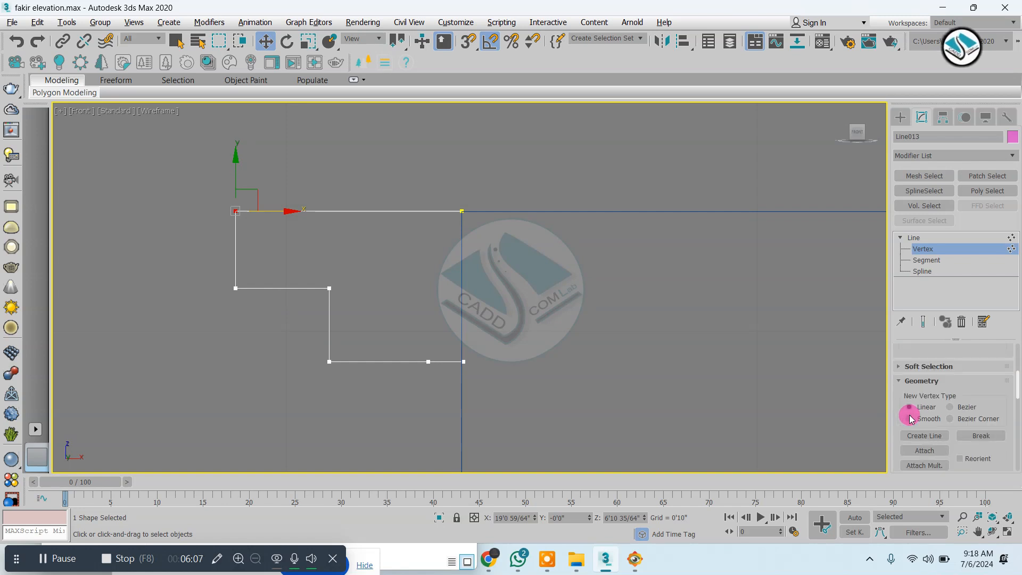
scroll(907, 411, "down", 5)
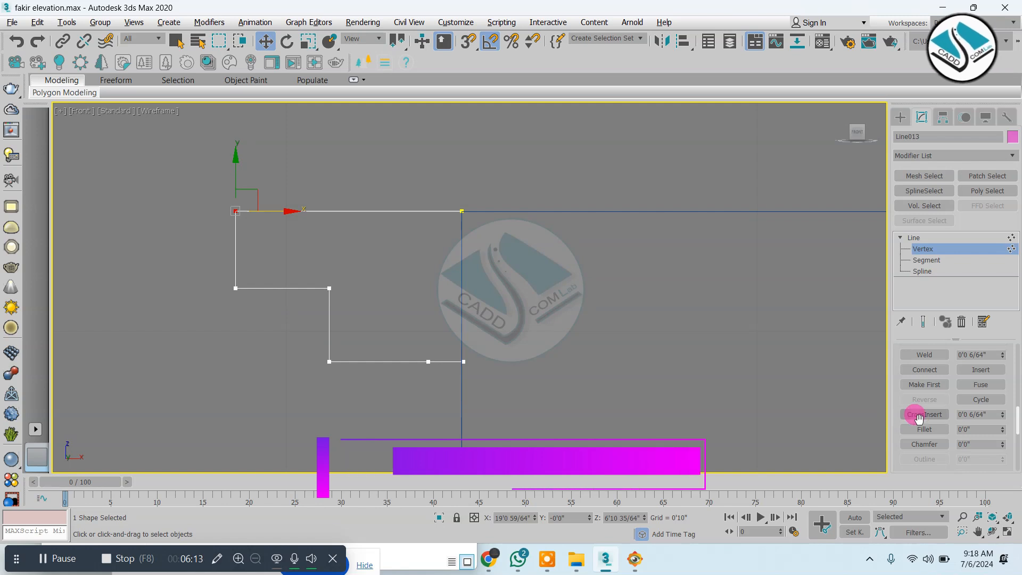
left_click(924, 429)
left_click_drag(238, 211, 234, 178)
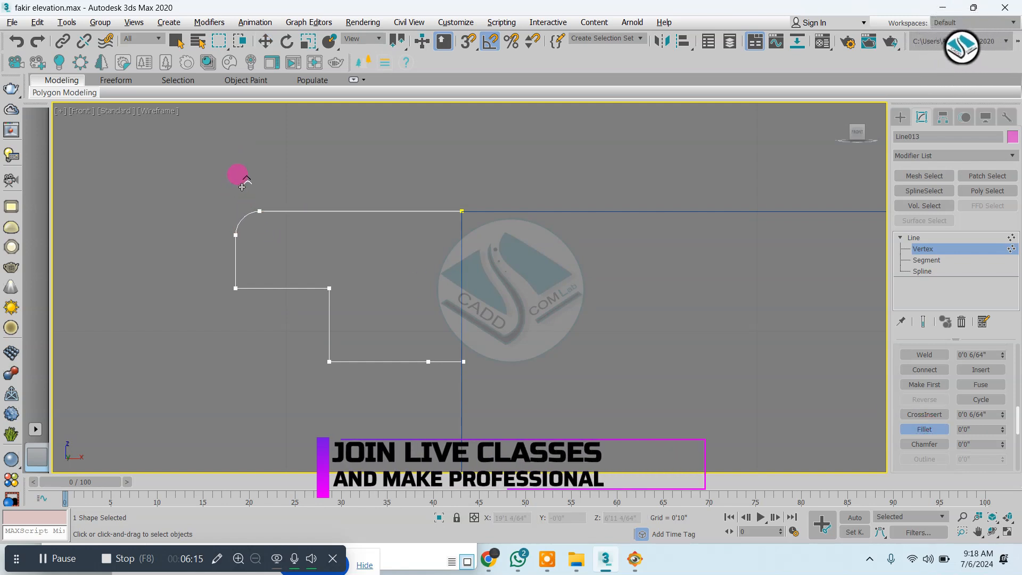
left_click_drag(330, 299, 326, 243)
left_click_drag(326, 359, 326, 324)
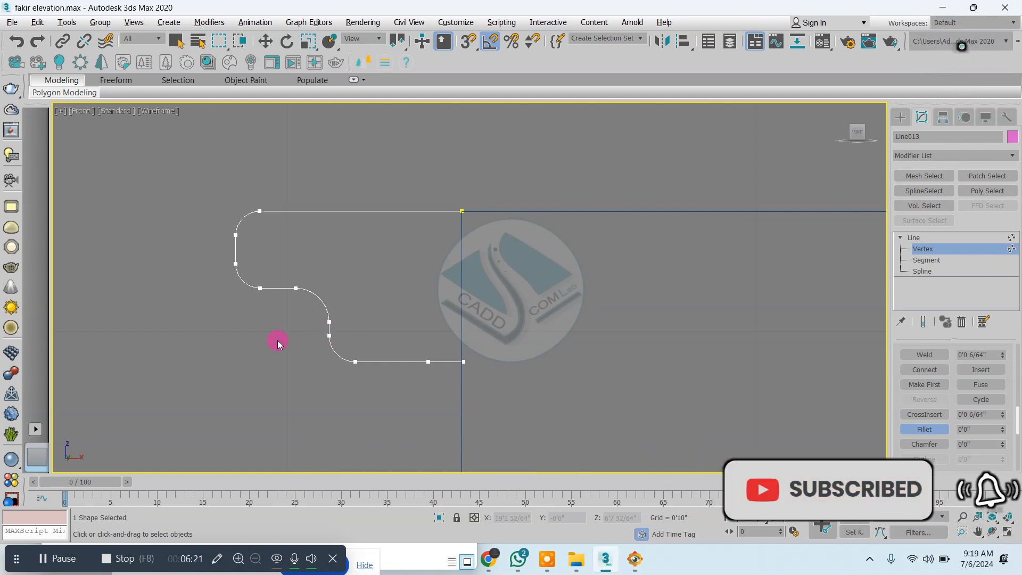
Undo all the corner fillets to restore the square-stepped cap profile.
key("ctrl+z")
key("ctrl+z")
key("ctrl+z")
key("ctrl+z")
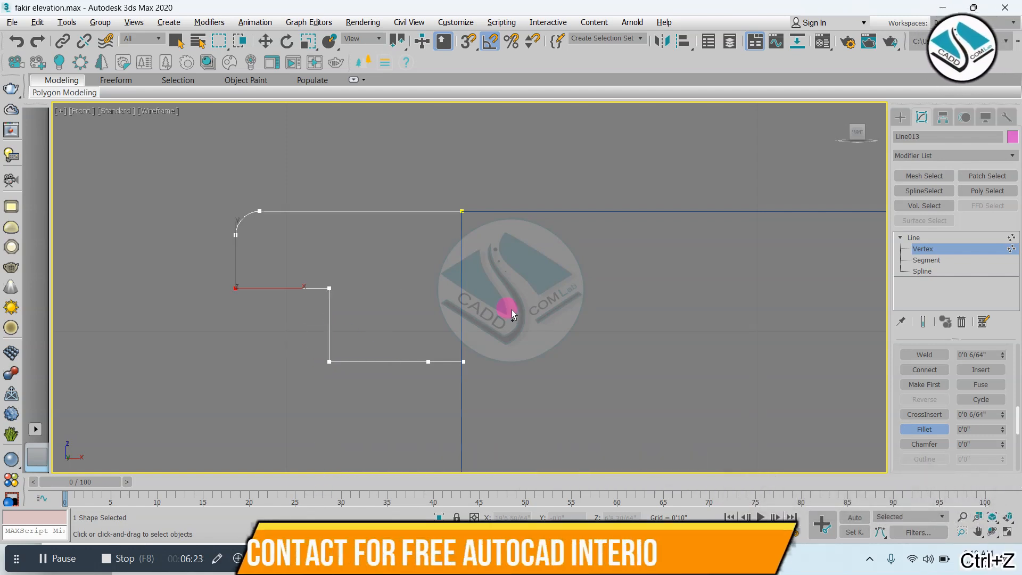
key("w")
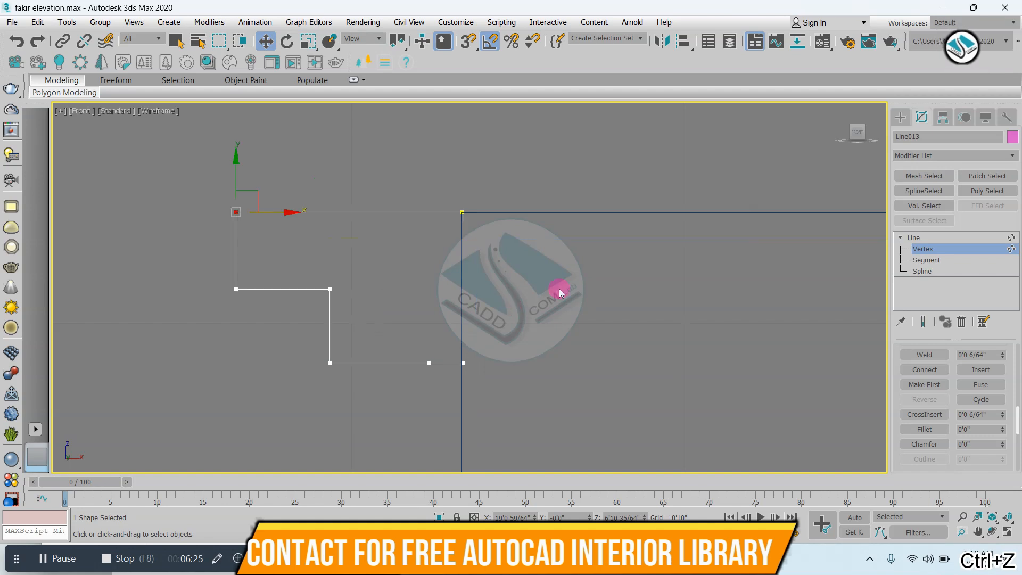
Apply a Lathe modifier to the cap profile and shift its axis along X to form a two-tier round cap.
left_click(951, 154)
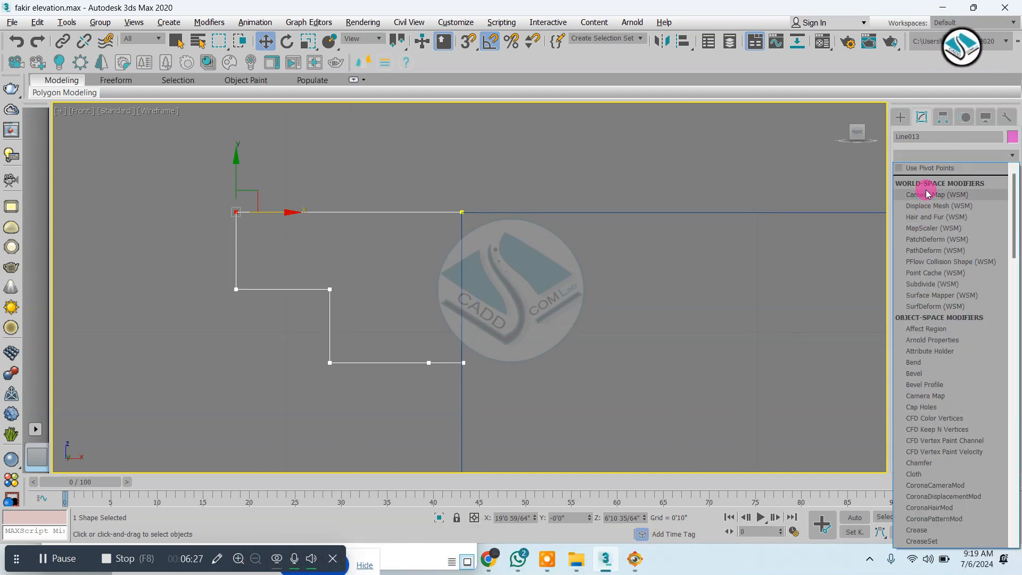
scroll(926, 193, "down", 10)
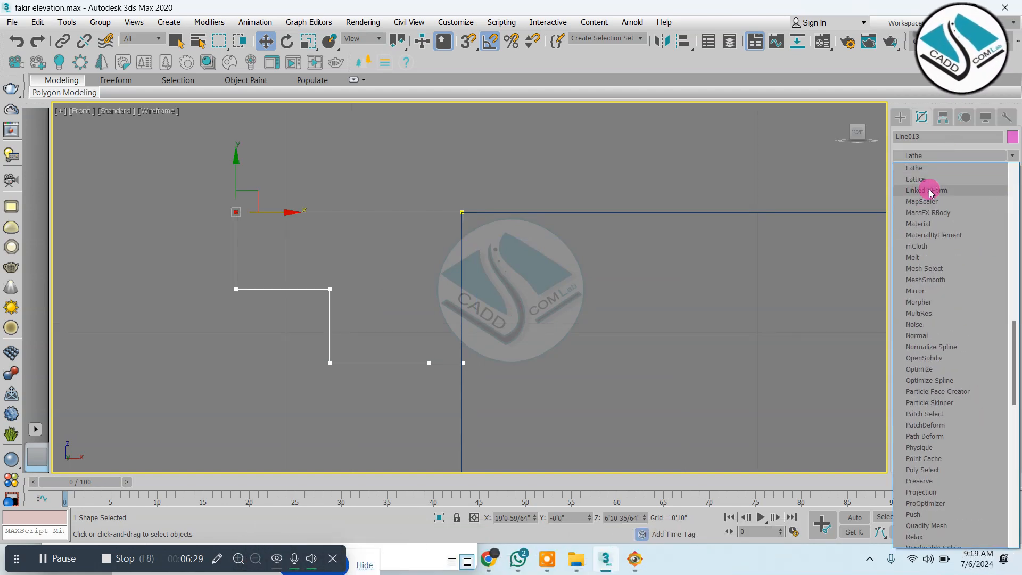
left_click(930, 166)
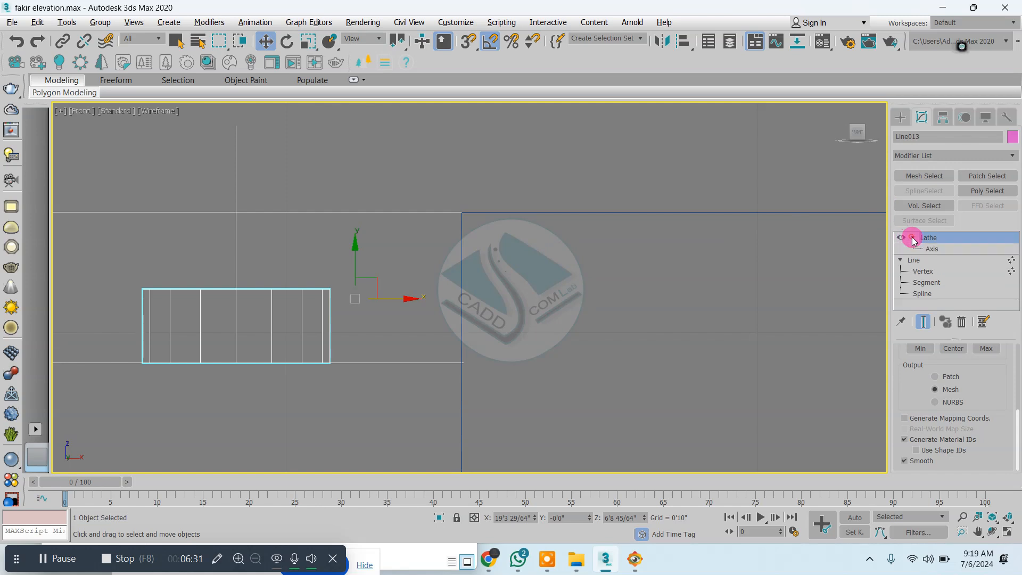
left_click(931, 249)
left_click_drag(414, 299, 616, 260)
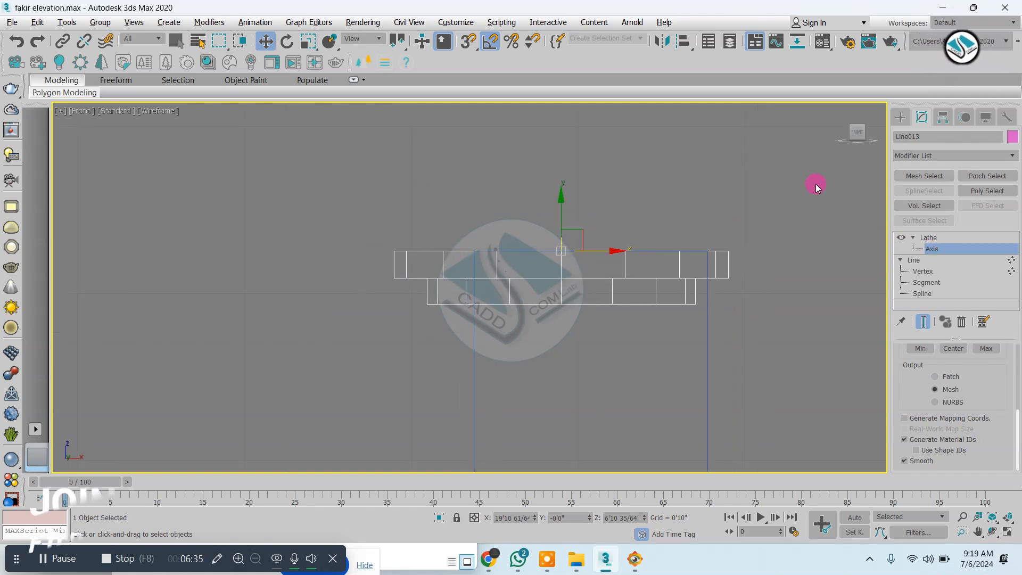
Move the cap up until it rests on the pillar's top and centre it horizontally over the pillar.
left_click(900, 116)
left_click_drag(486, 280, 531, 283)
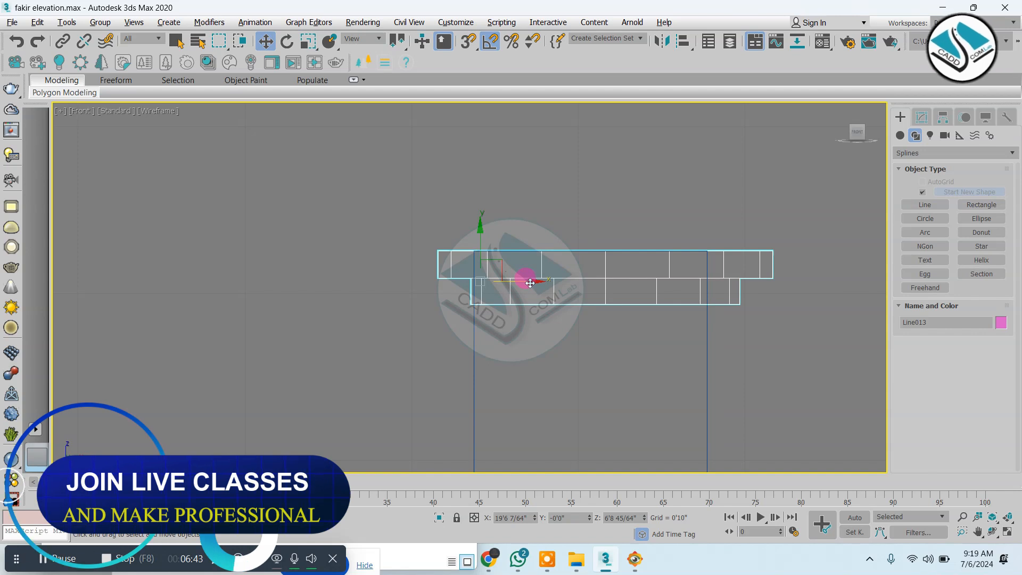
left_click_drag(498, 258, 507, 201)
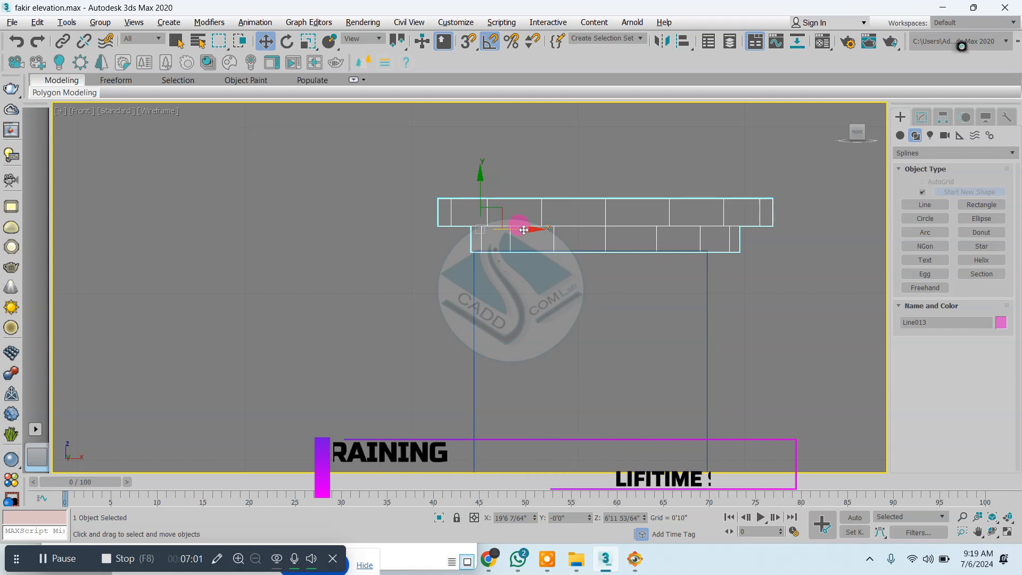
left_click_drag(522, 231, 521, 231)
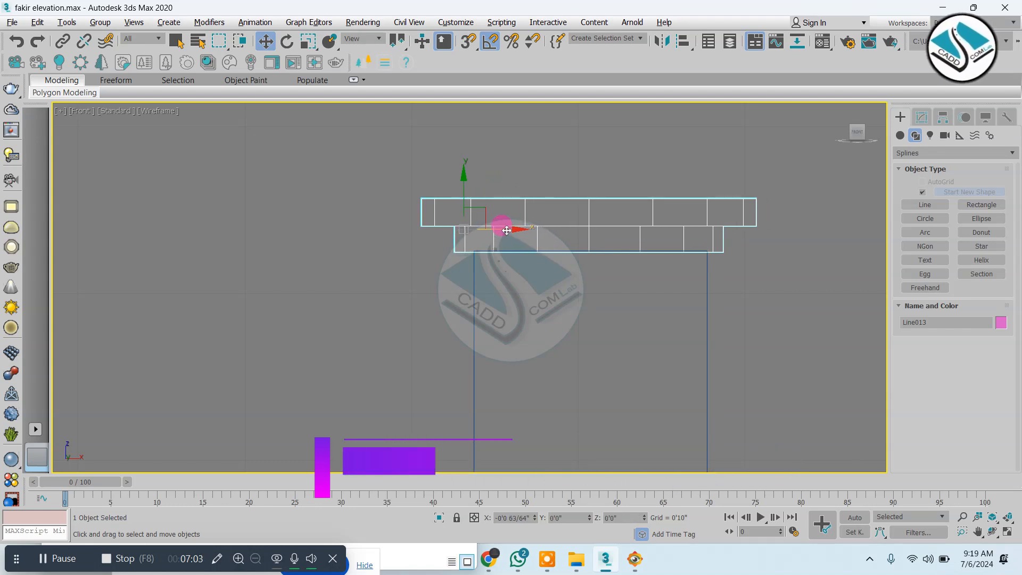
Inspect the lathed cap in the Perspective view and remove its Lathe modifier.
key("alt+w")
scroll(580, 224, "up", 10)
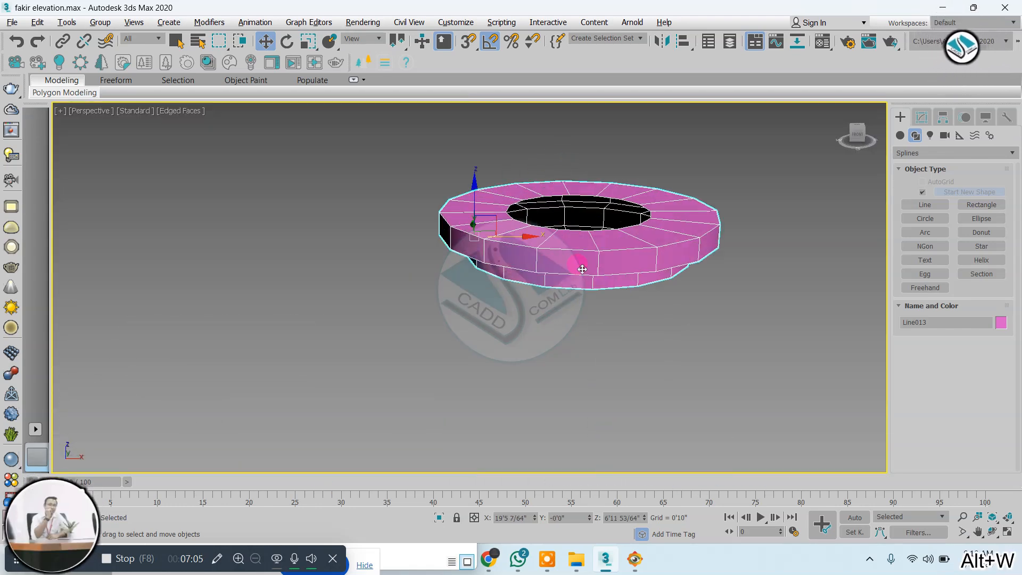
middle_click_drag(580, 200, 579, 245, "alt")
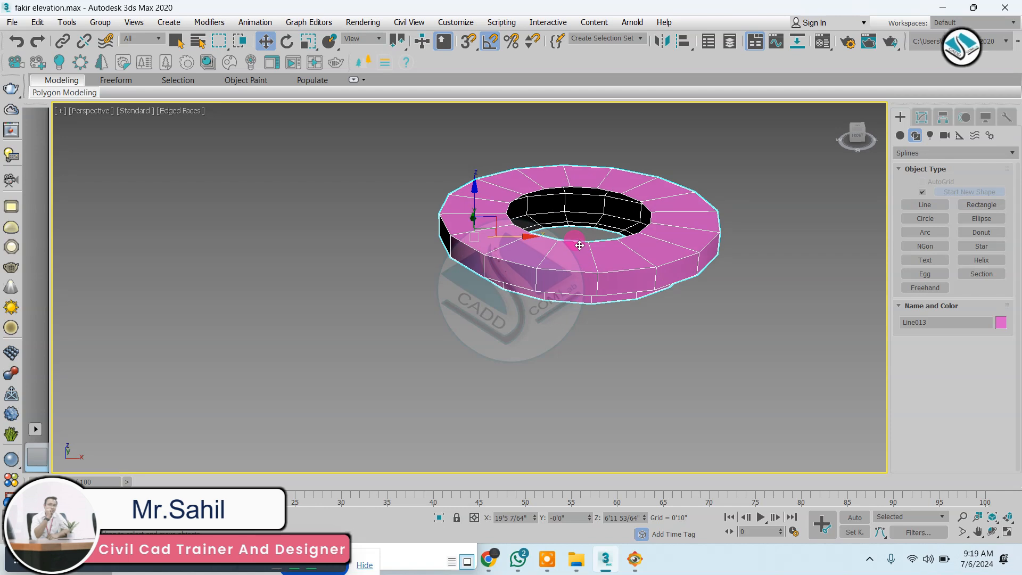
left_click(921, 117)
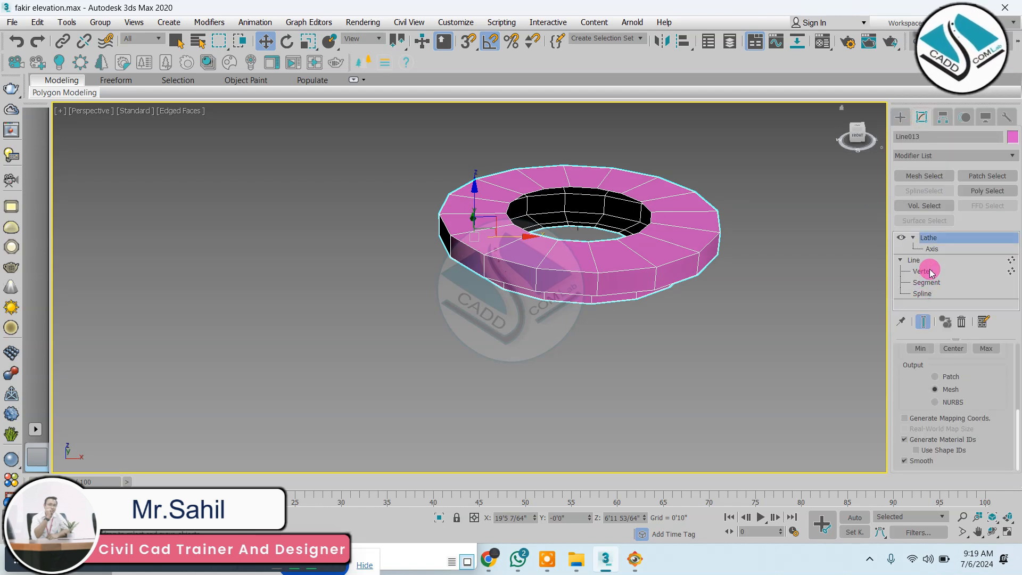
left_click(961, 322)
Extend the stepped cap profile by moving its three open-end vertices along X to about the pillar's centre line in the Front view.
left_click(923, 249)
scroll(565, 274, "down", 2)
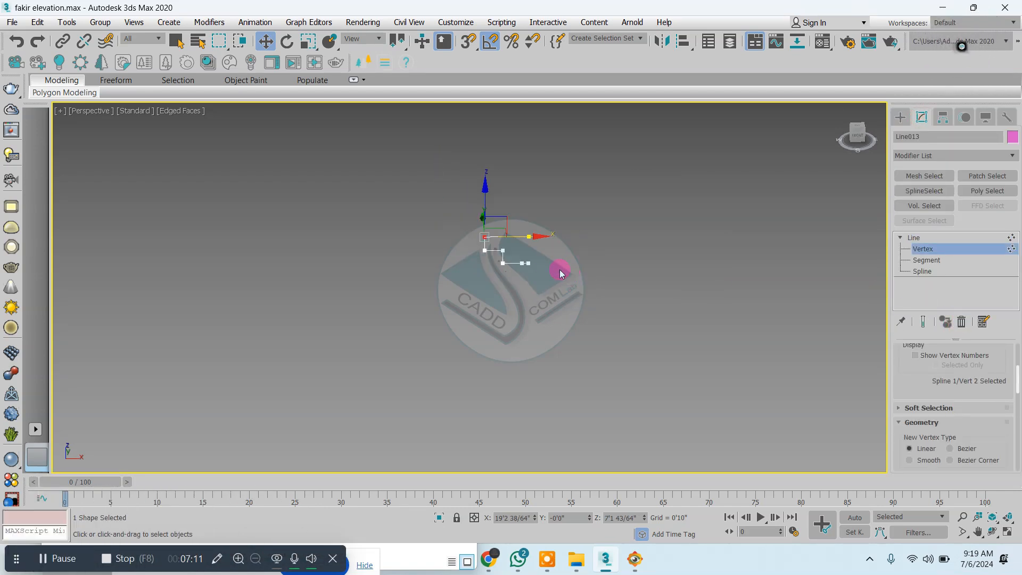
key("alt+w")
key("alt+w")
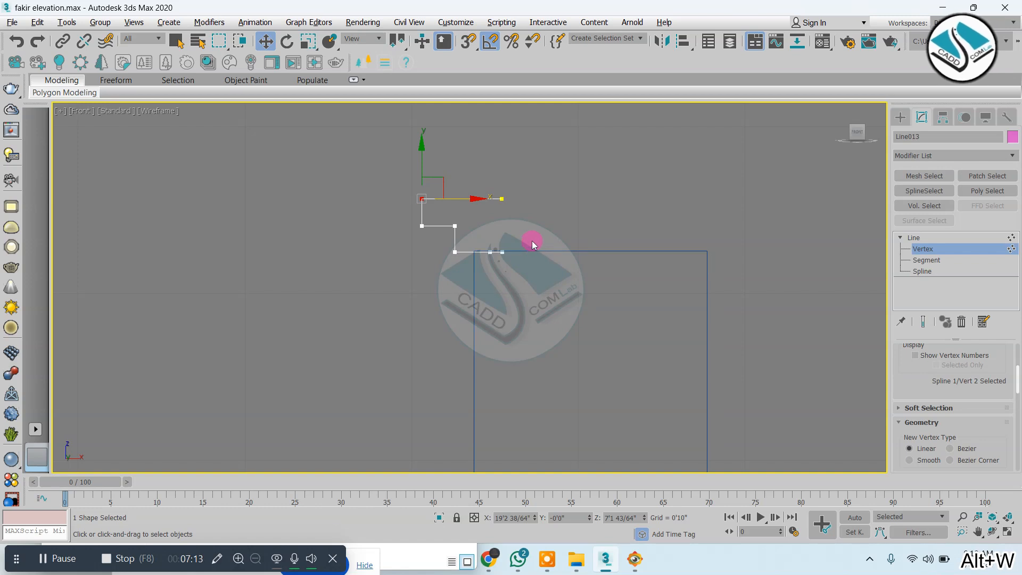
scroll(528, 234, "up", 2)
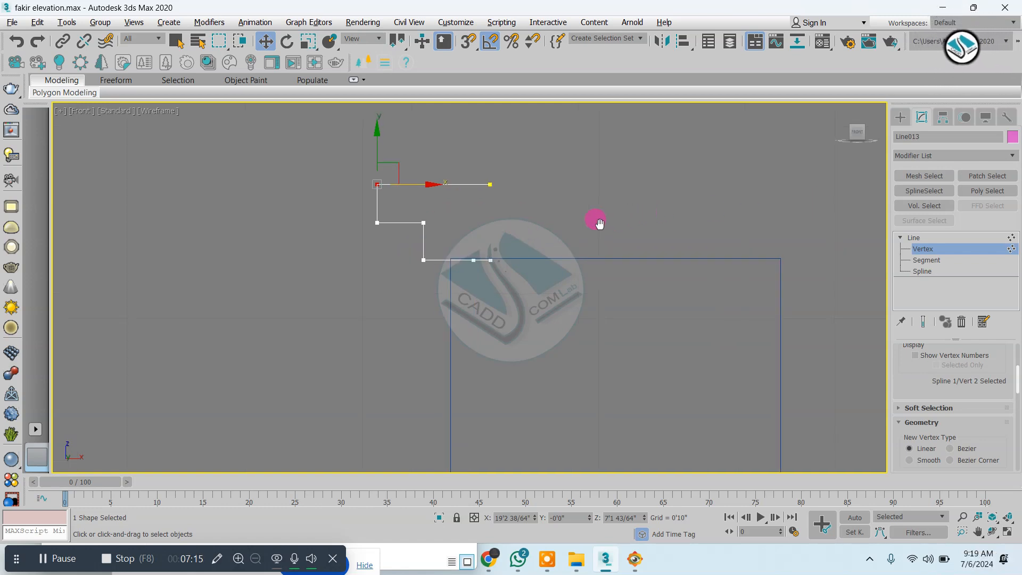
middle_click_drag(599, 224, 584, 250)
left_click_drag(373, 331, 366, 331)
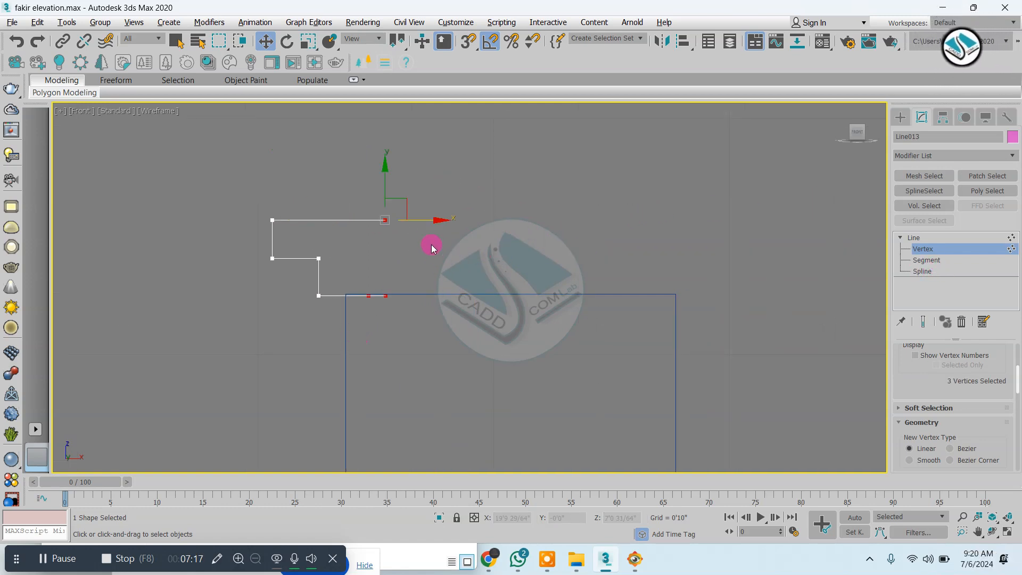
left_click_drag(428, 221, 533, 244)
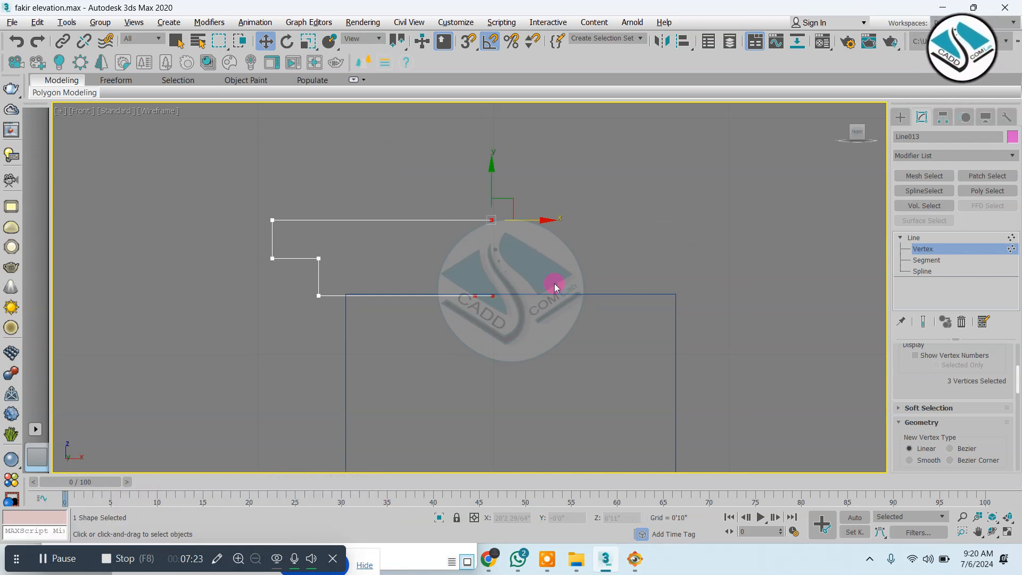
Mirror the cap profile along X as a copy, offset so the two halves nearly meet over the pillar's centre.
left_click(927, 260)
left_click_drag(554, 183, 219, 347)
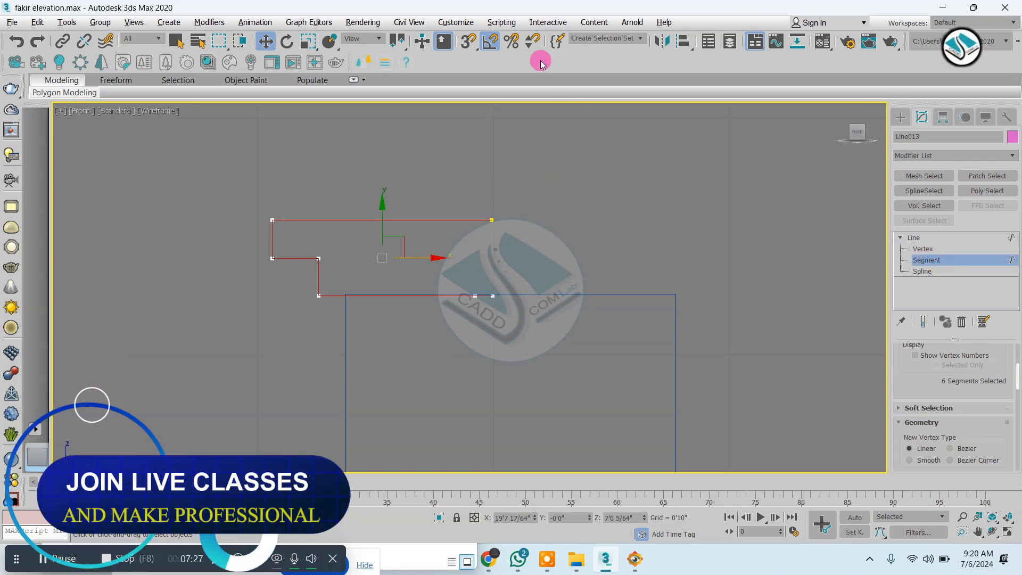
left_click(661, 41)
left_click(481, 307)
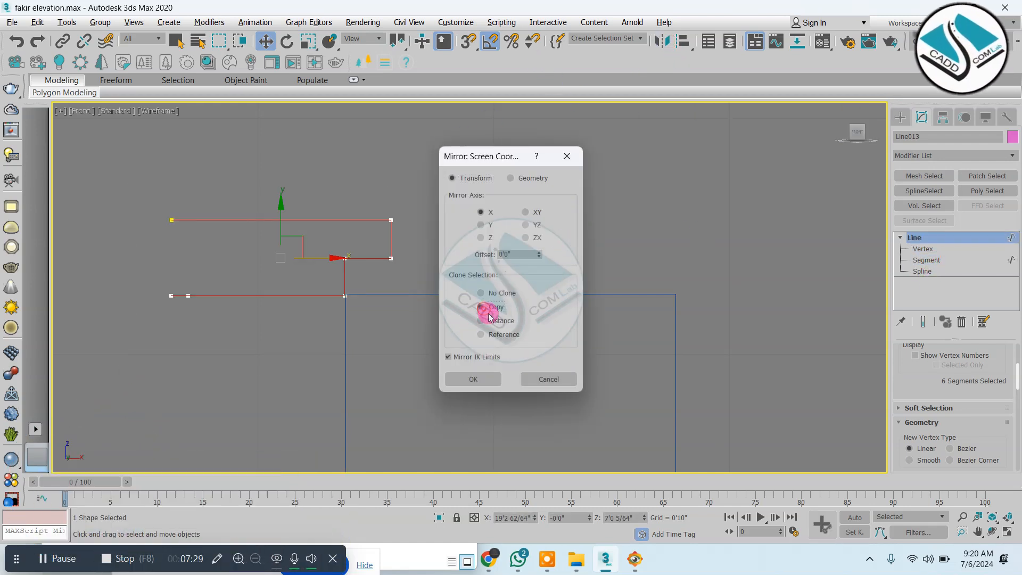
left_click_drag(539, 259, 627, 479)
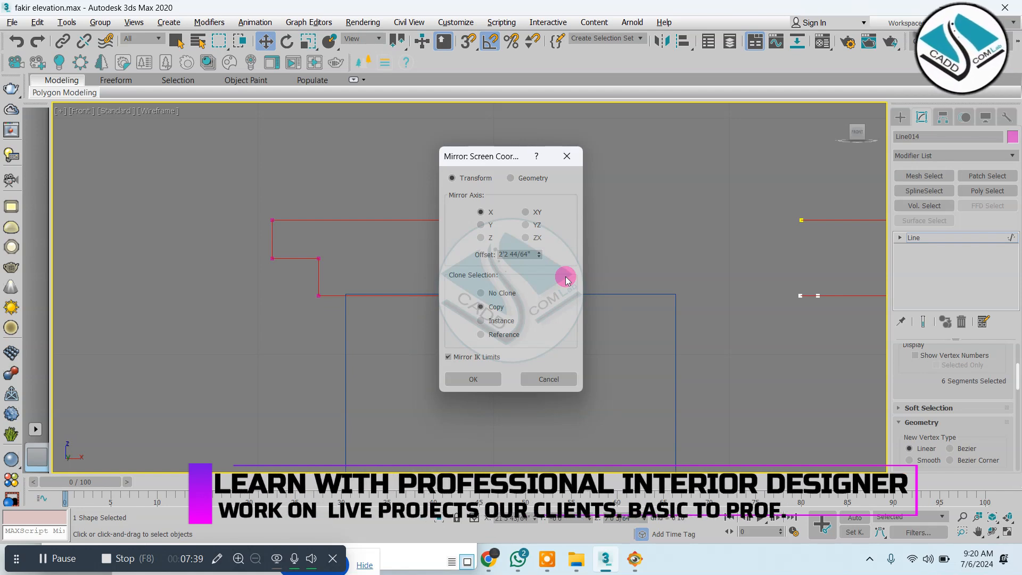
left_click_drag(538, 255, 538, 349)
left_click(473, 379)
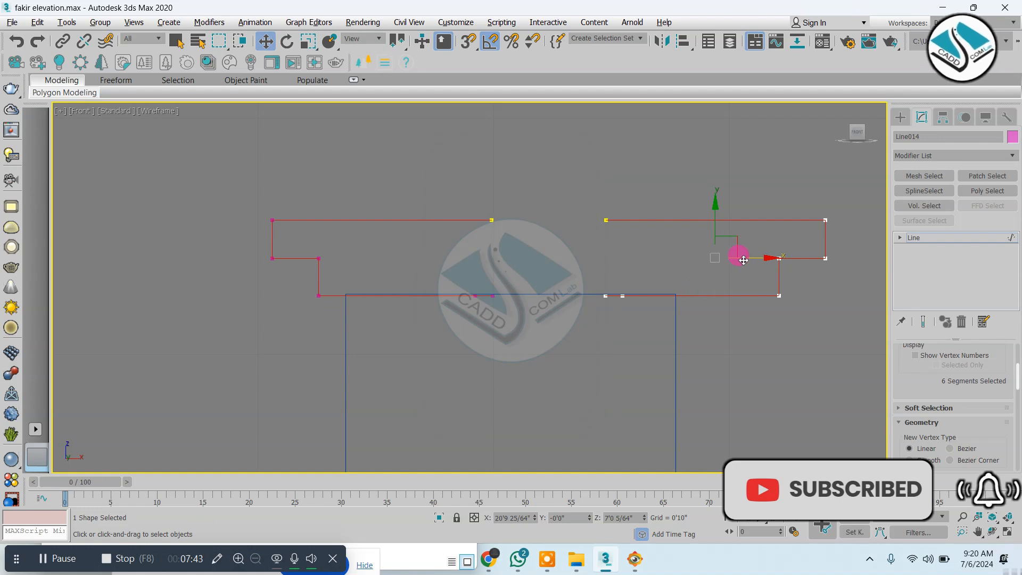
left_click_drag(672, 264, 646, 264)
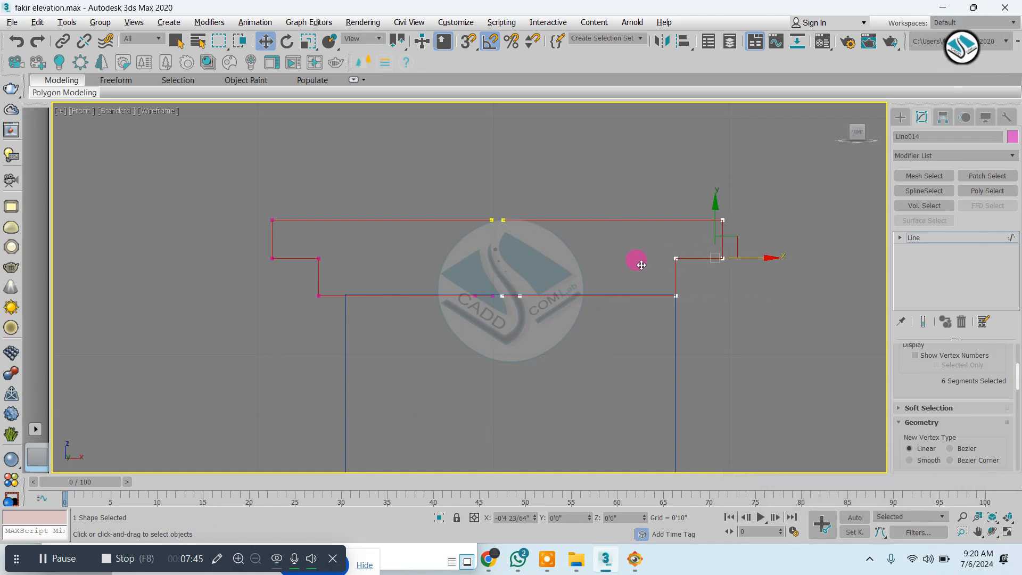
scroll(519, 228, "up", 5)
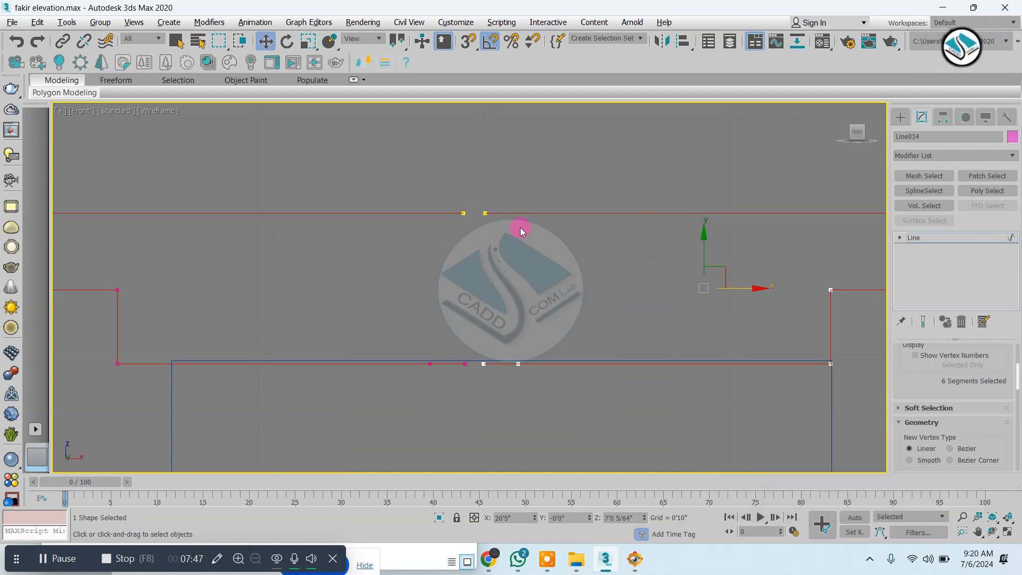
left_click(672, 248)
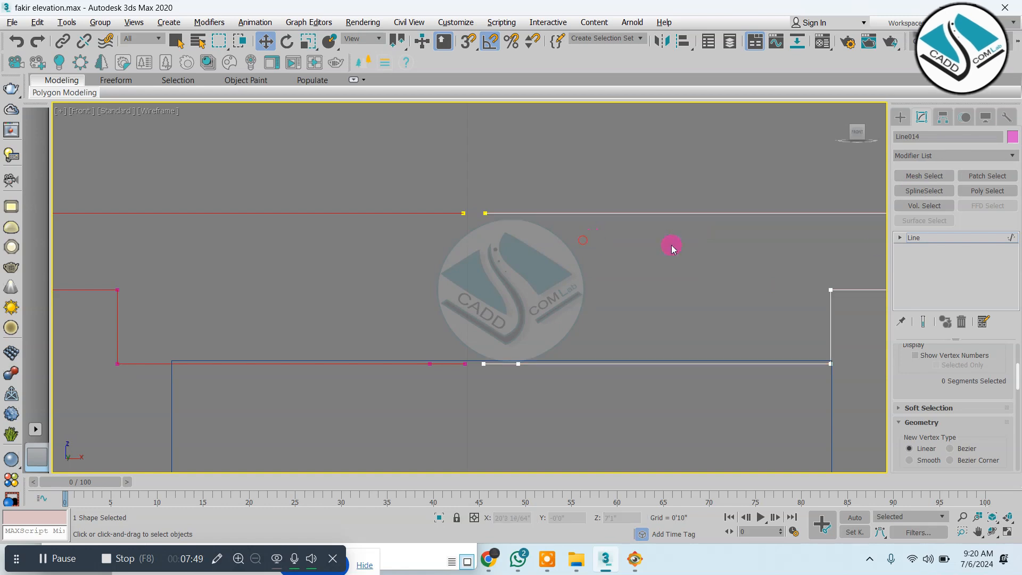
left_click(900, 238)
left_click(924, 249)
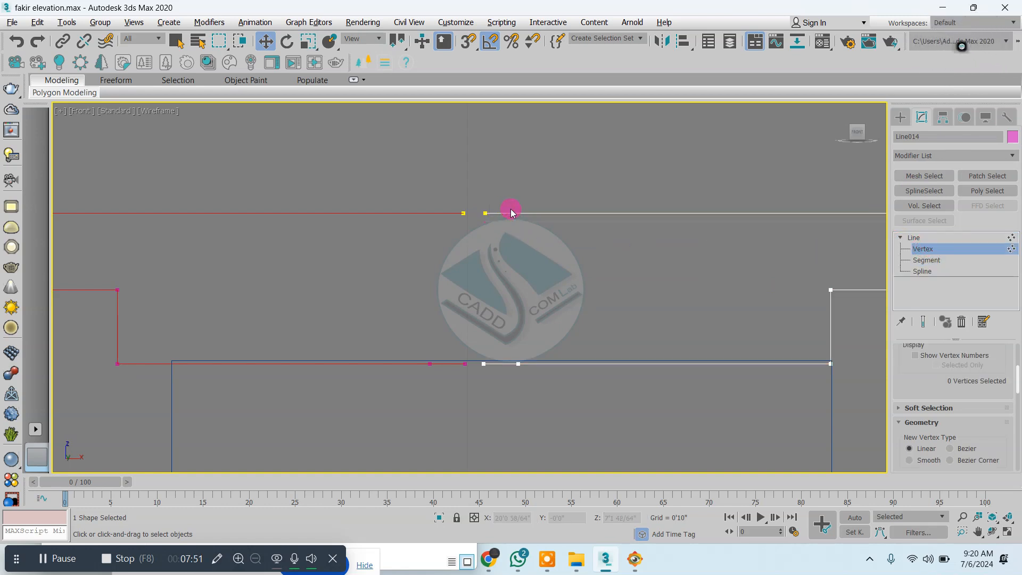
right_click(503, 192)
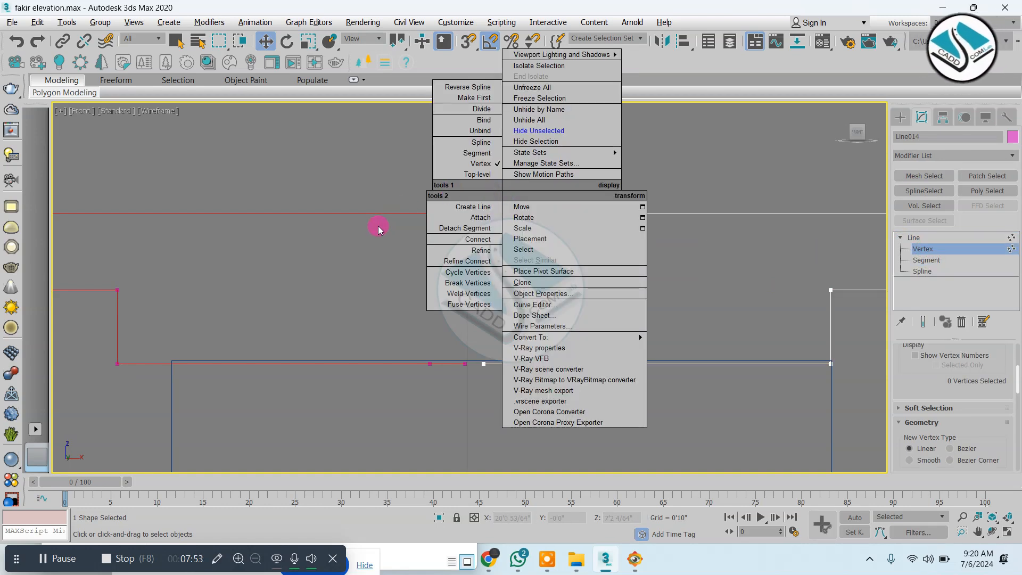
left_click(378, 227)
left_click_drag(554, 183, 378, 244)
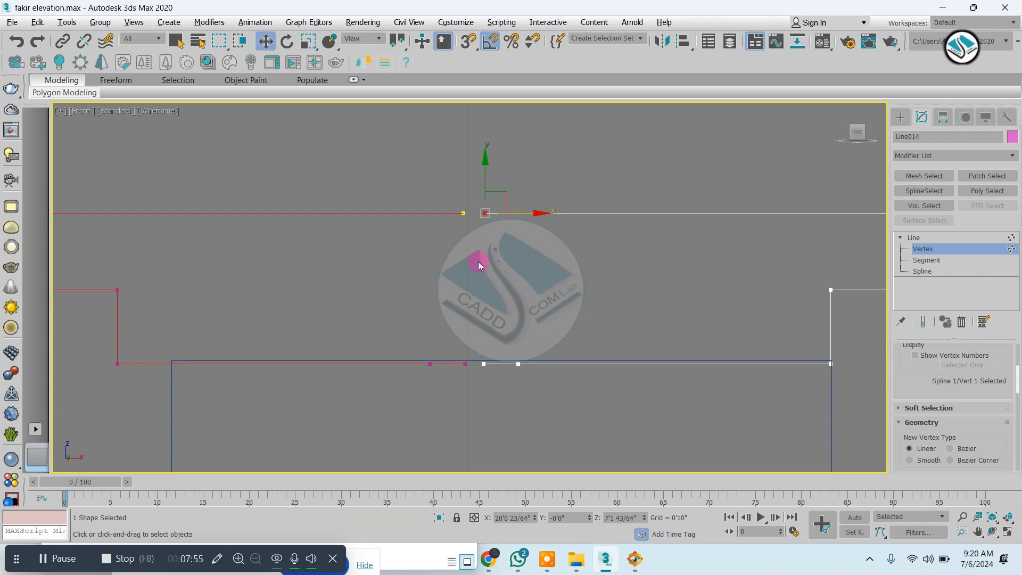
left_click(567, 299)
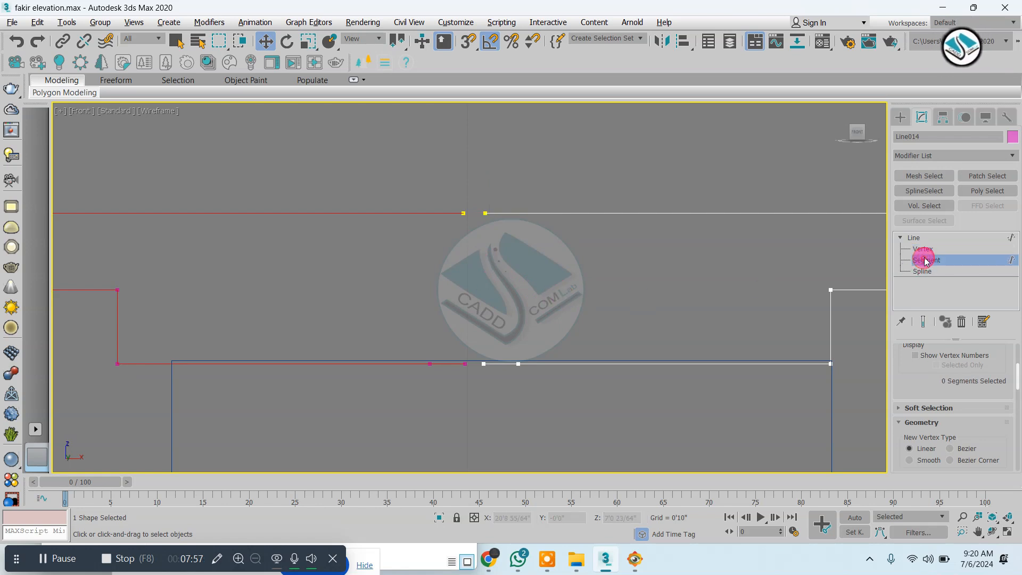
left_click(913, 238)
left_click(900, 117)
left_click(689, 151)
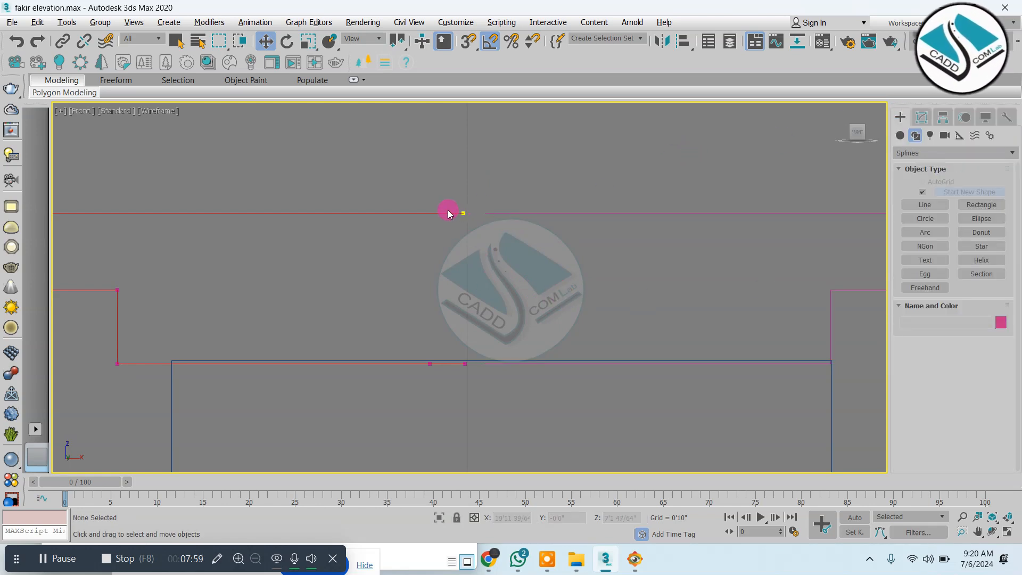
Attach the mirrored half to the original cap profile so that both form one line object.
left_click(447, 212)
left_click(513, 221)
scroll(485, 222, "down", 3)
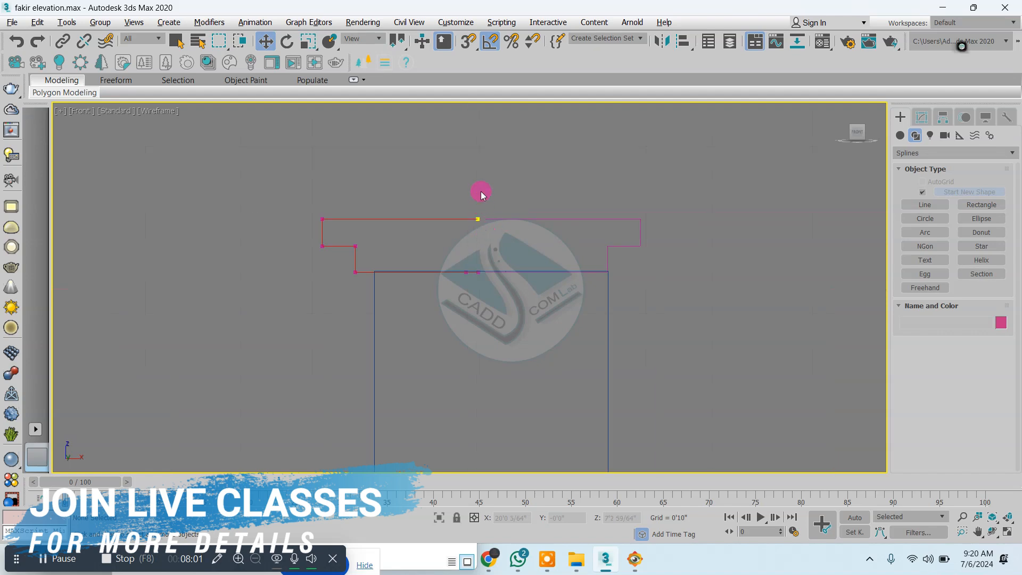
left_click(361, 216)
left_click(554, 218)
left_click(417, 211)
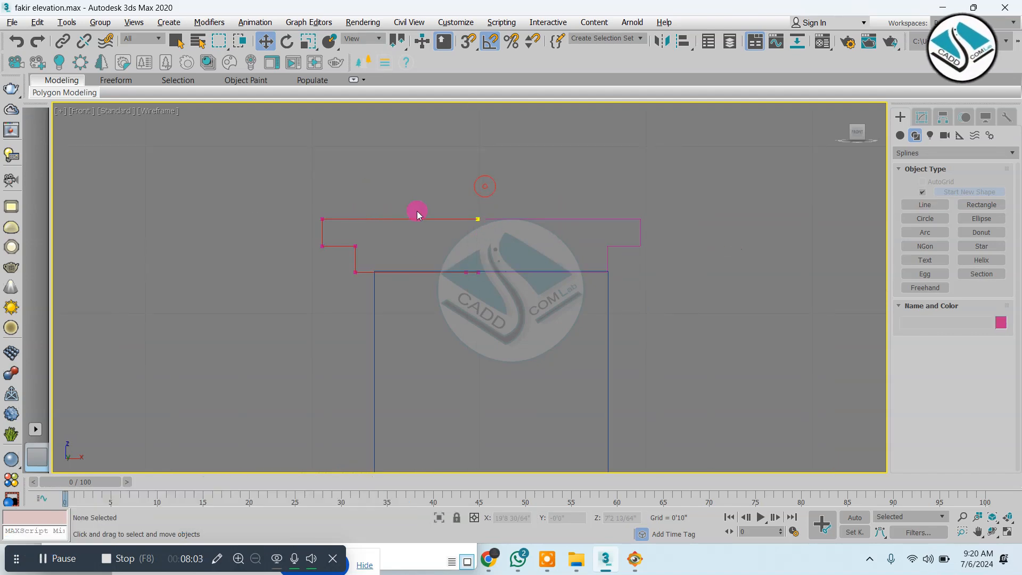
left_click(411, 216)
left_click(510, 213)
left_click(511, 216)
left_click(450, 218)
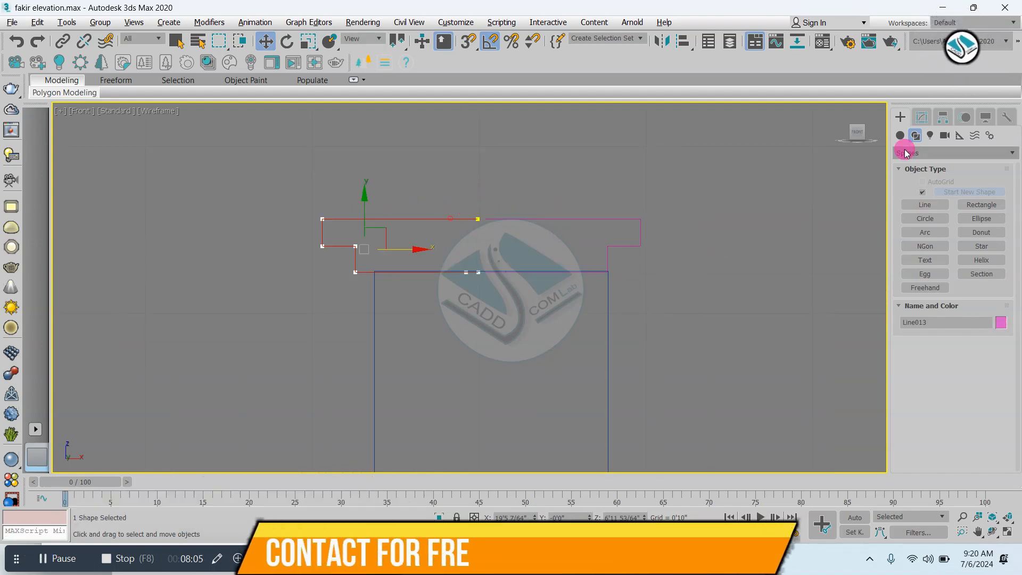
left_click(921, 118)
left_click(926, 260)
left_click_drag(914, 364, 901, 246)
left_click(924, 386)
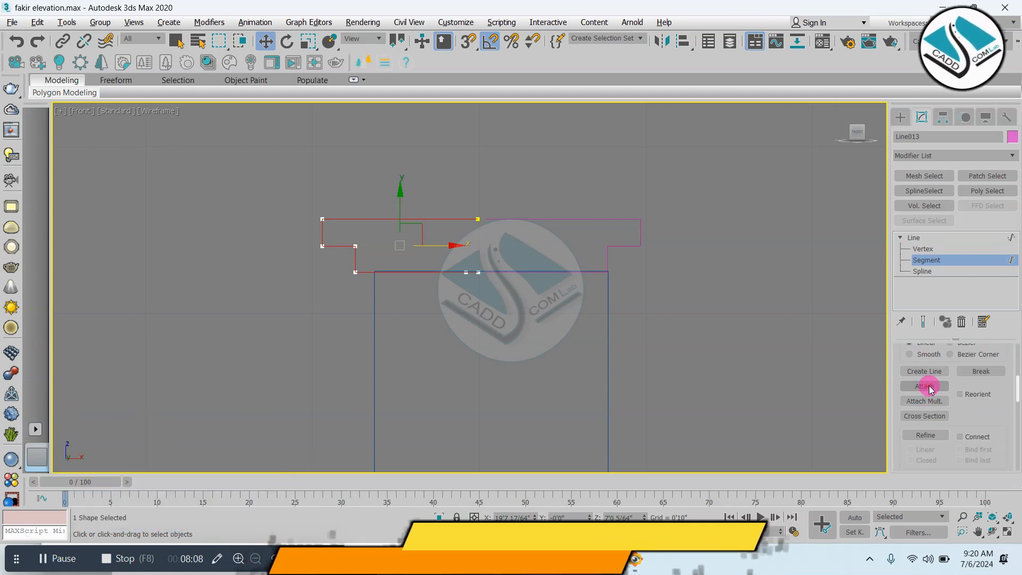
left_click(534, 228)
Close the cap outline by fusing and welding the facing end vertices along its top and bottom edges.
scroll(484, 210, "up", 3)
left_click(925, 248)
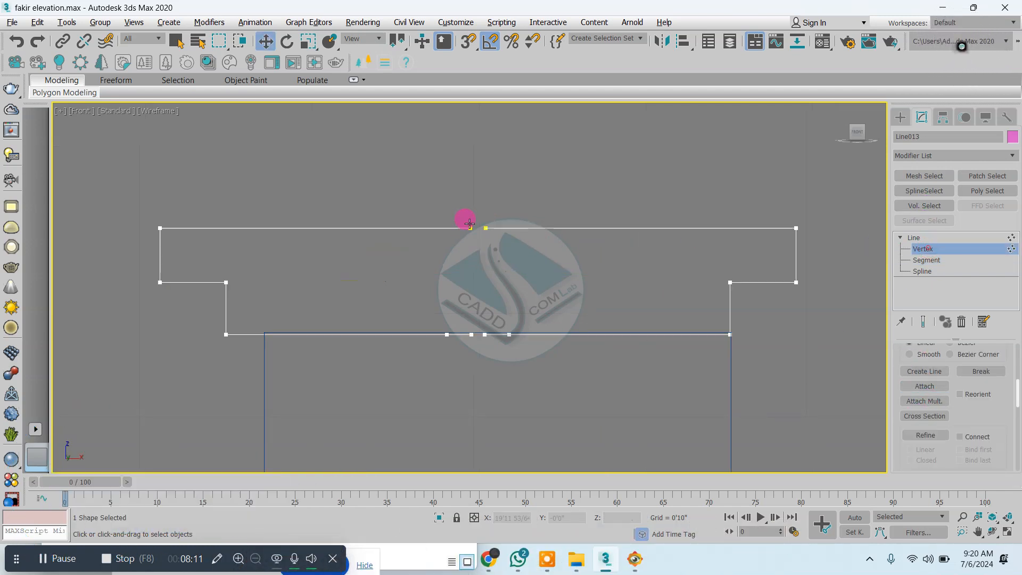
left_click(469, 223)
left_click_drag(998, 400, 957, 271)
left_click(927, 403)
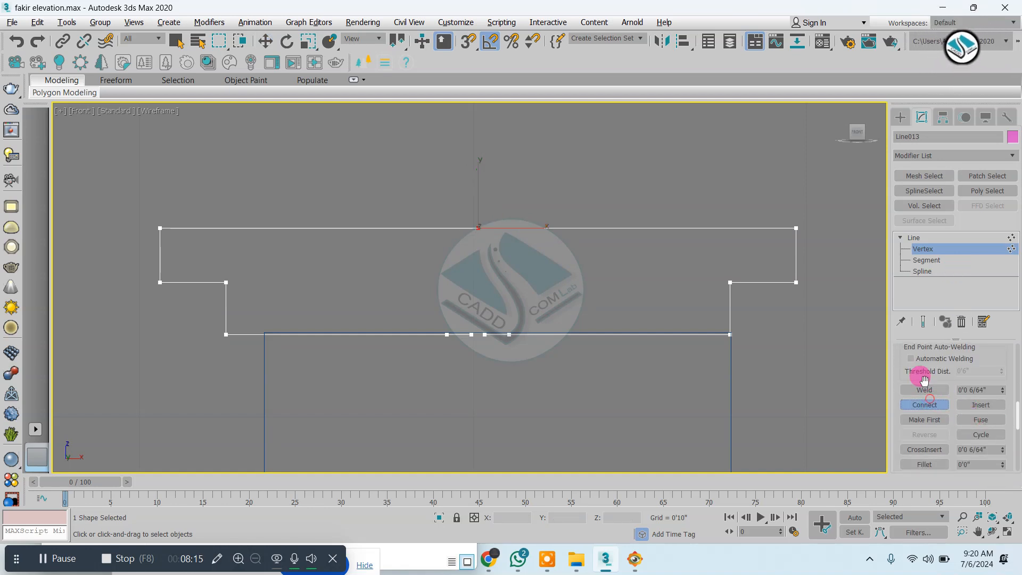
scroll(488, 348, "up", 3)
left_click_drag(486, 301, 441, 355)
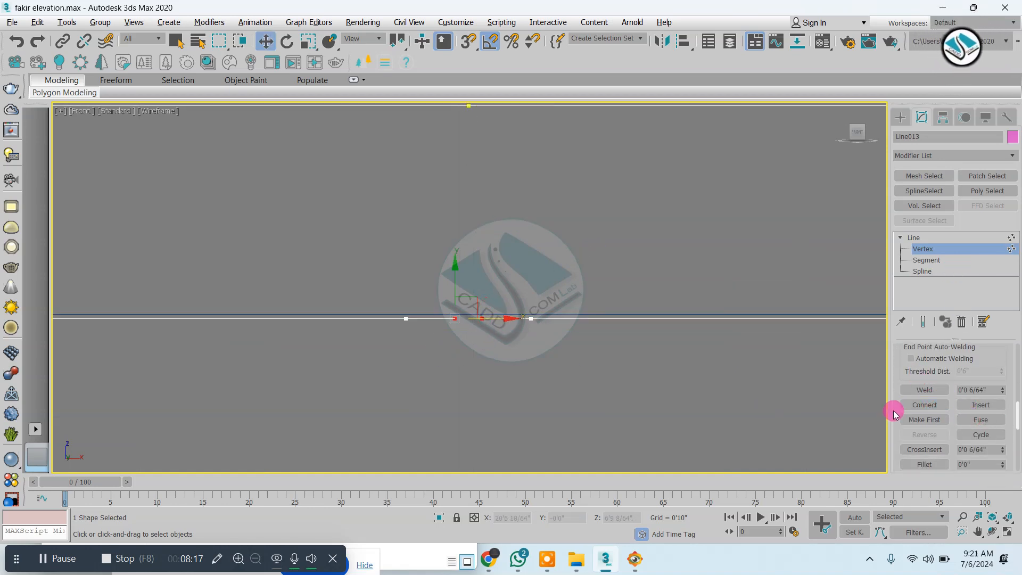
left_click(980, 420)
left_click(925, 389)
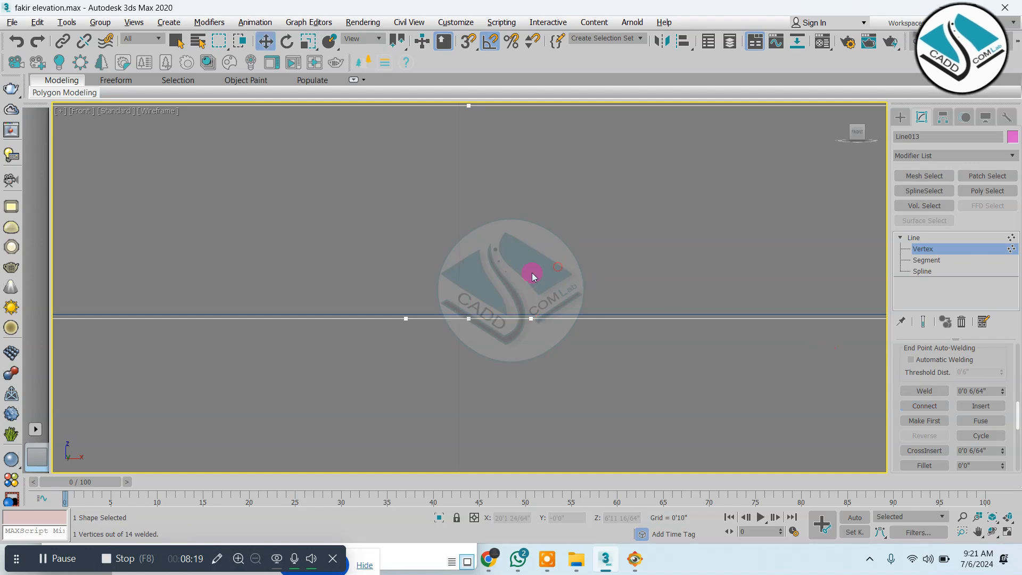
Extrude the closed cap profile by 0'9" and check its shape in the Perspective view.
key("alt+w")
key("alt+w")
scroll(555, 290, "up", 6)
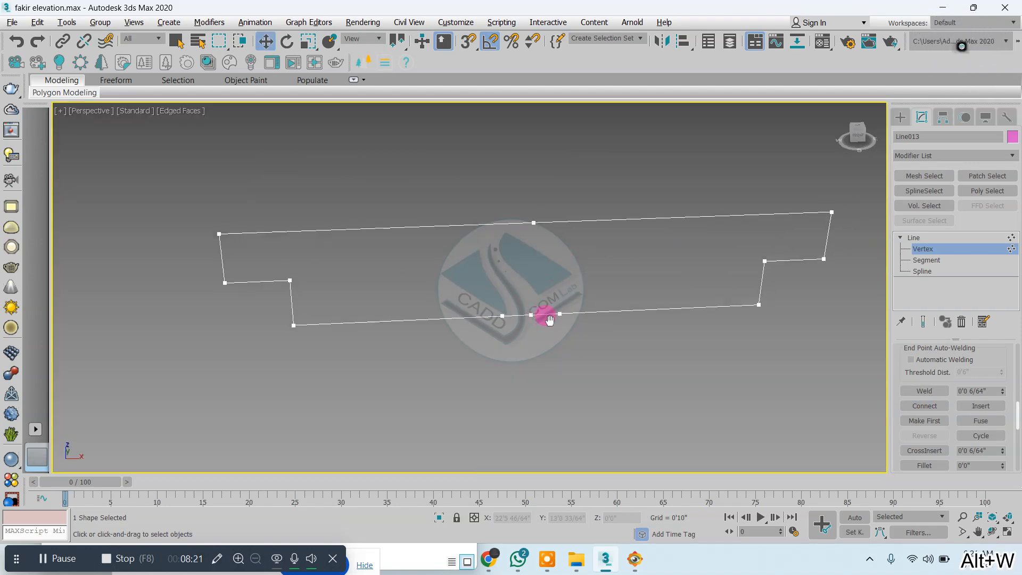
scroll(554, 304, "down", 3)
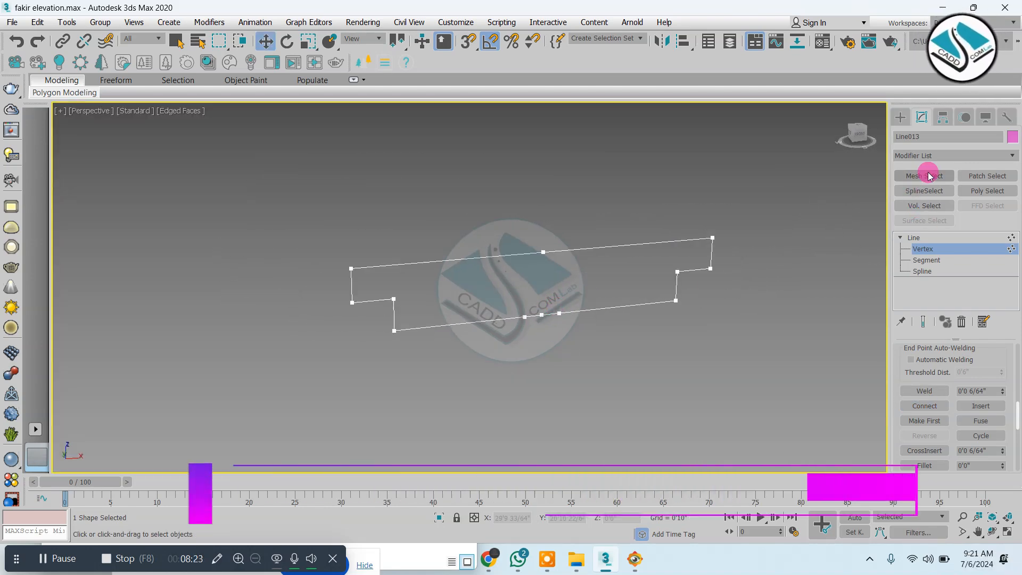
left_click(938, 154)
type("ex")
left_click(928, 168)
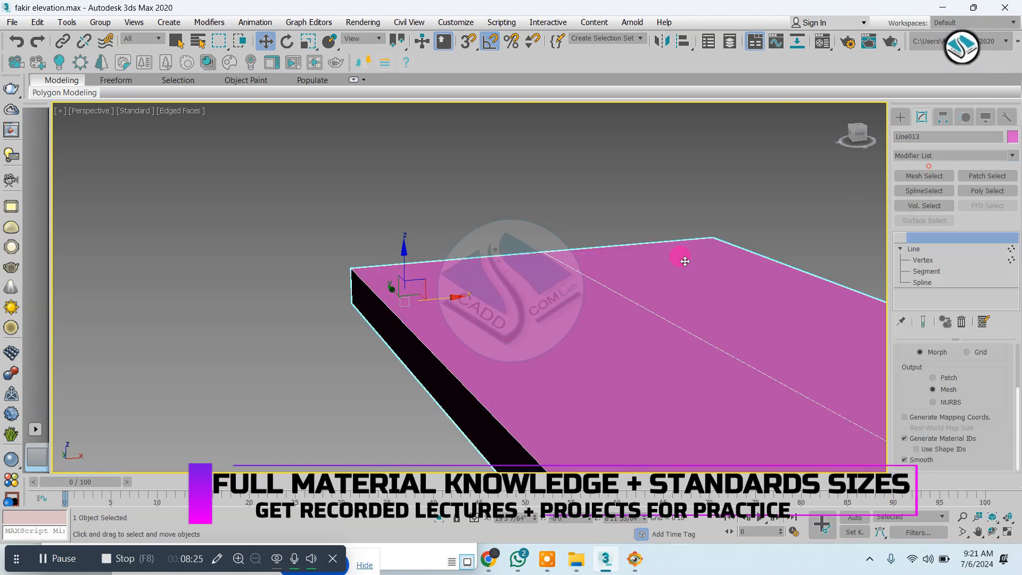
scroll(673, 273, "down", 4)
middle_click_drag(672, 336, 508, 303)
scroll(507, 304, "down", 3)
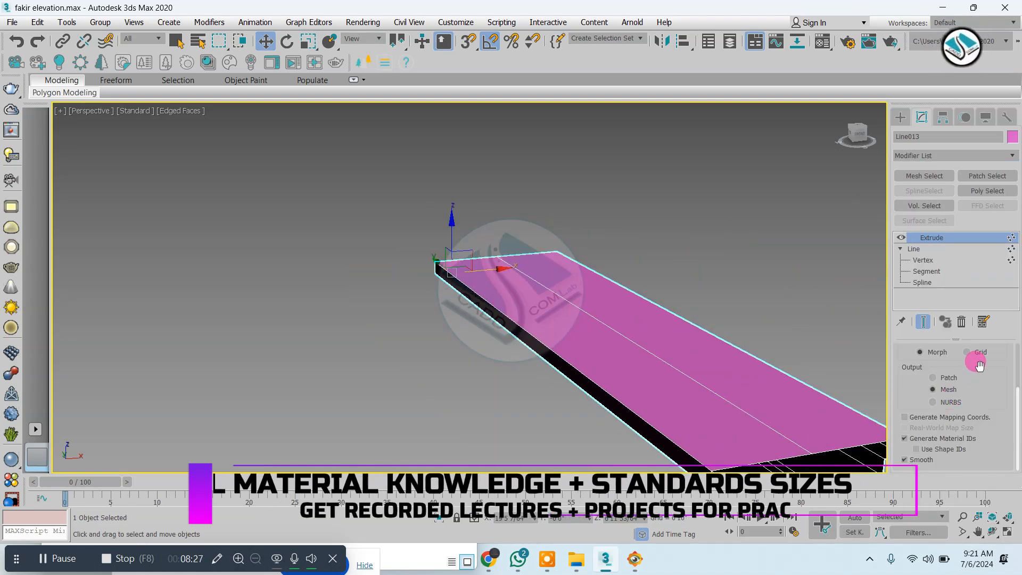
scroll(977, 369, "up", 3)
left_click_drag(984, 377, 989, 435)
middle_click_drag(572, 351, 690, 290, "alt")
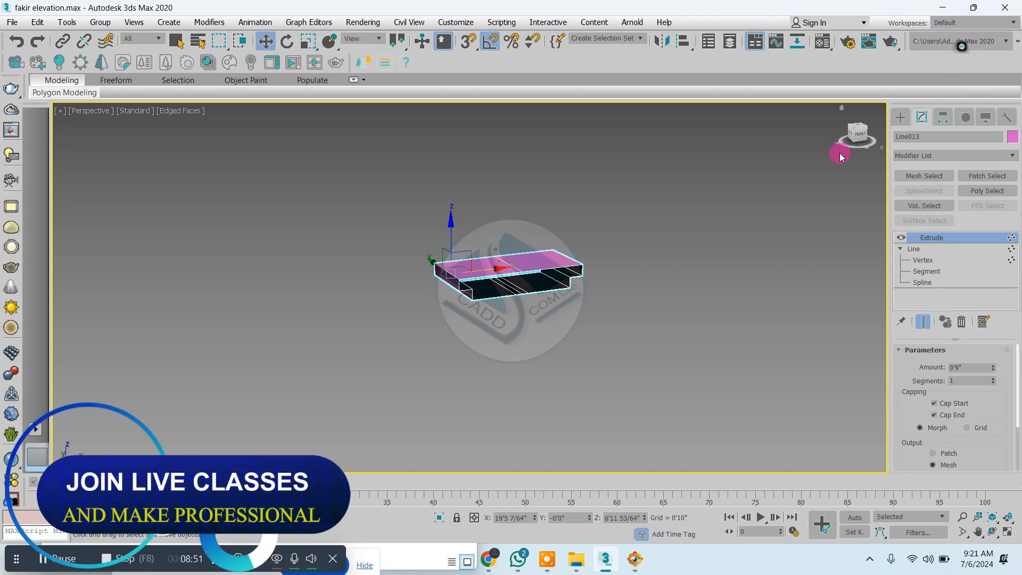
Delete the extruded cap and bring up the right pillar's outline in the Top view.
left_click(900, 117)
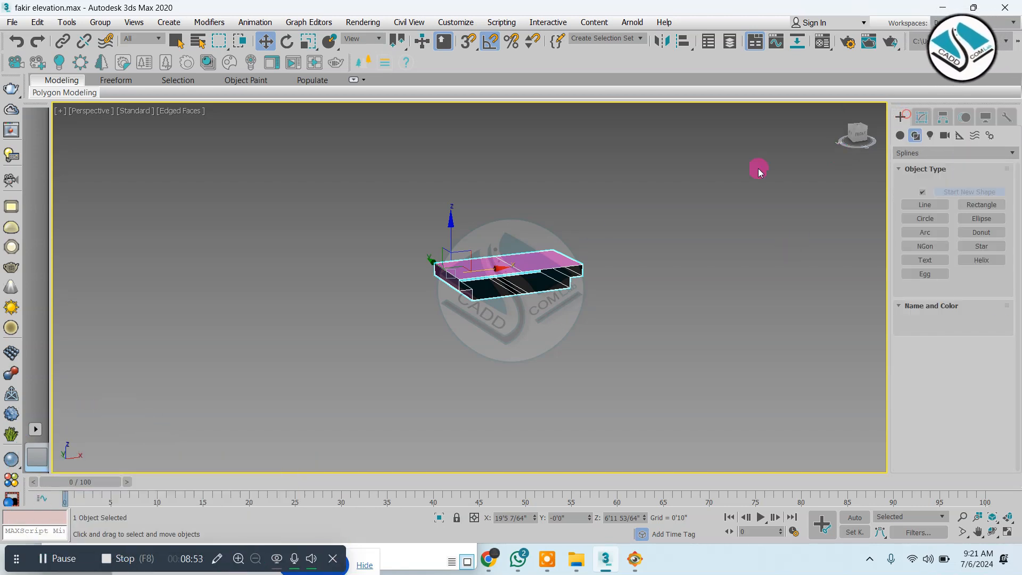
key("Delete")
key("alt+w")
left_click(372, 235)
key("alt+w")
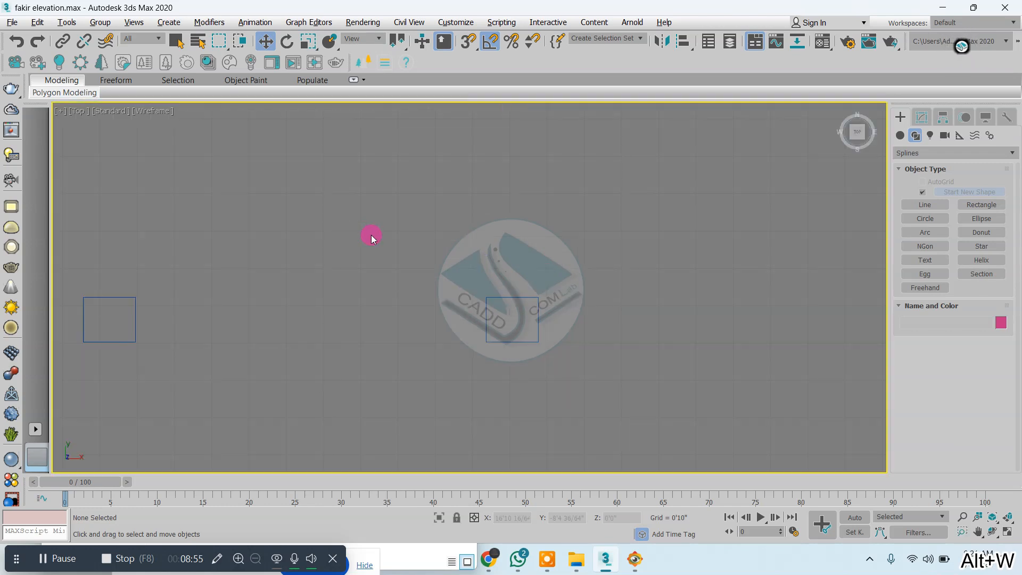
scroll(411, 258, "down", 5)
scroll(456, 288, "up", 5)
Create a standard box slightly larger than the right pillar's outline in the Top view and show it in Perspective.
left_click(921, 206)
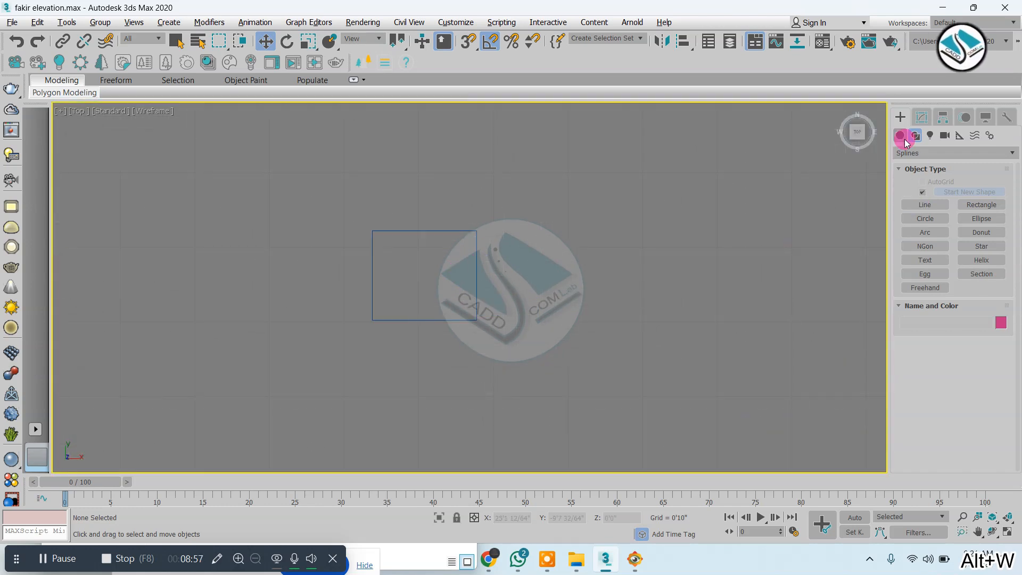
left_click(900, 135)
left_click(924, 194)
scroll(450, 275, "up", 4)
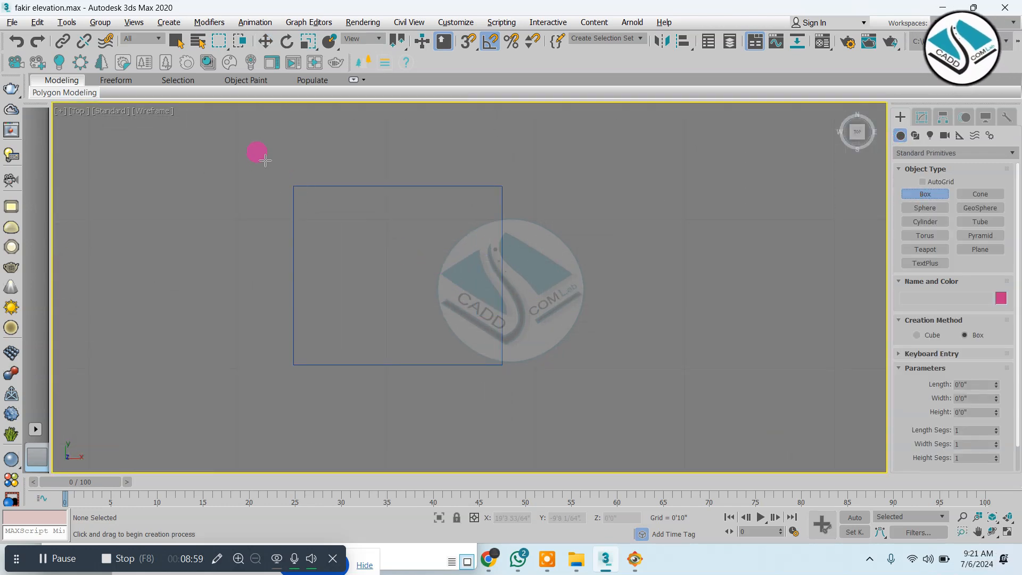
left_click_drag(264, 160, 530, 390)
right_click(523, 360)
key("alt+w")
right_click(570, 382)
key("alt+w")
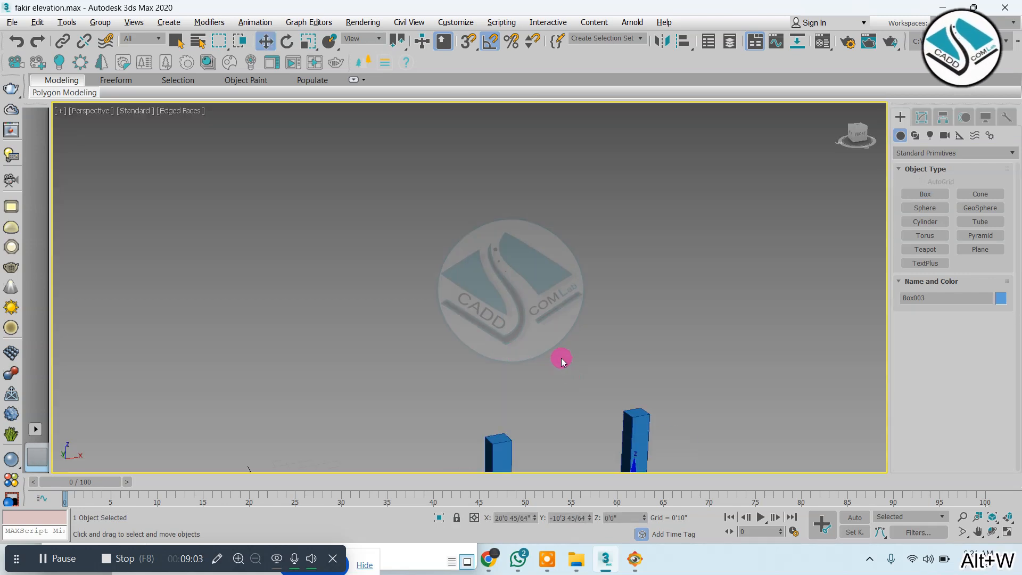
Raise the flat box vertically until it floats just above the right pillar's top.
key("a")
key("z")
scroll(551, 354, "down", 8)
scroll(526, 305, "down", 3)
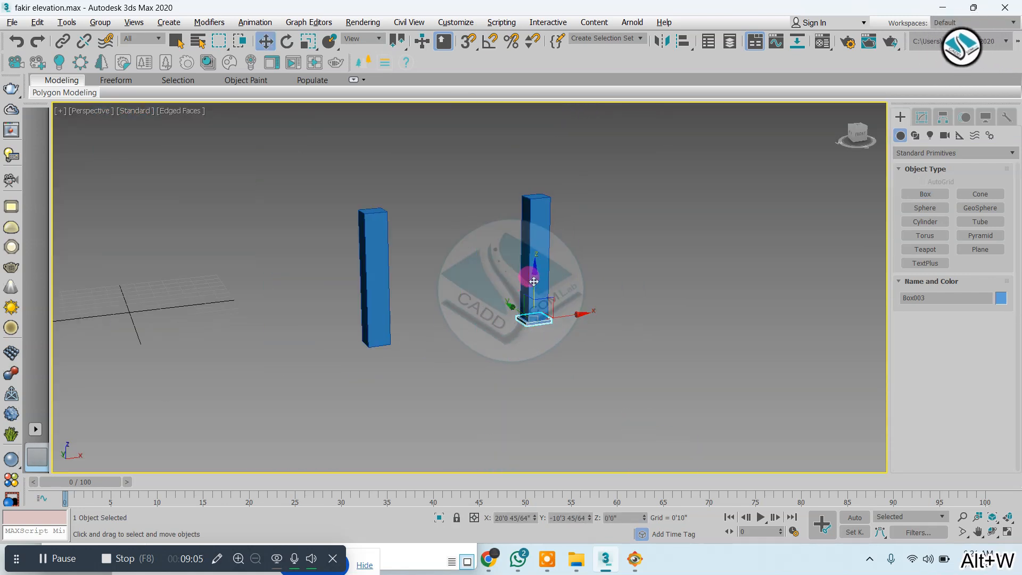
left_click_drag(534, 281, 533, 149)
scroll(534, 151, "up", 6)
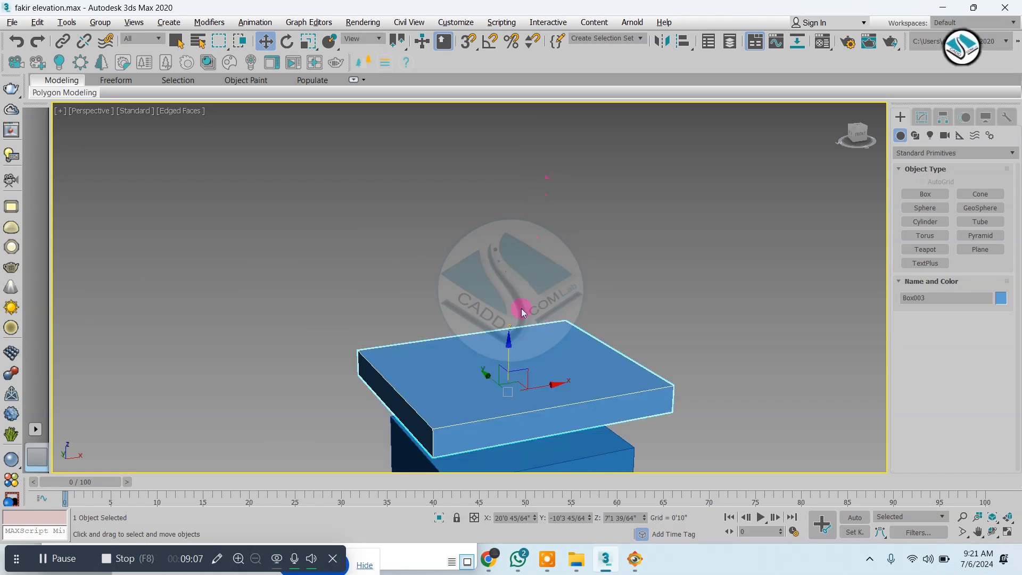
middle_click_drag(521, 312, 503, 234)
Copy the cap slab directly beneath itself in the Front view and scale the copy's width to about 84%.
key("alt+w")
left_click(531, 218)
key("alt+w")
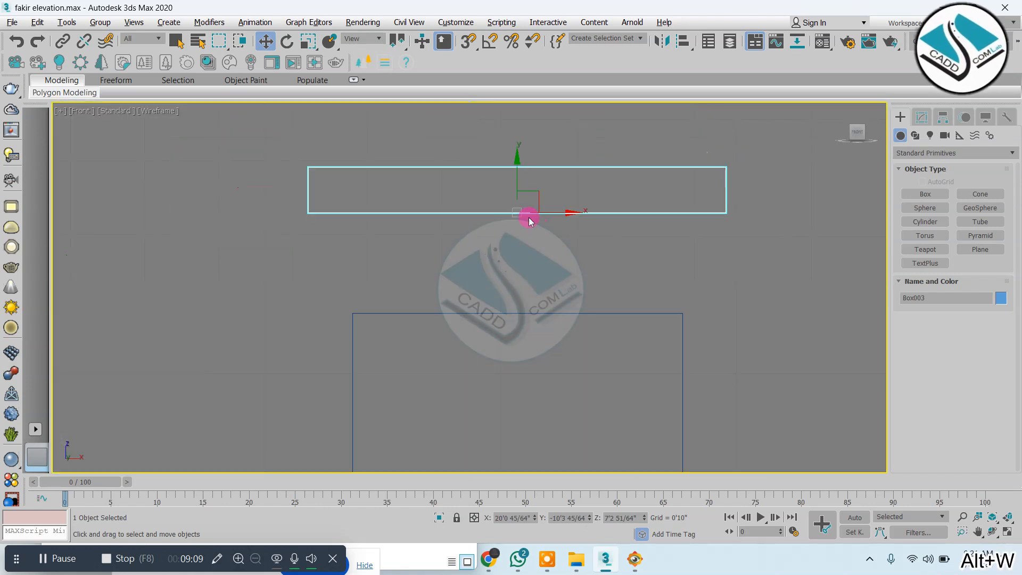
mouse_move(515, 176)
left_mouse_down("shift")
mouse_move(515, 238)
mouse_move(516, 217)
left_mouse_up("shift")
left_click(515, 333)
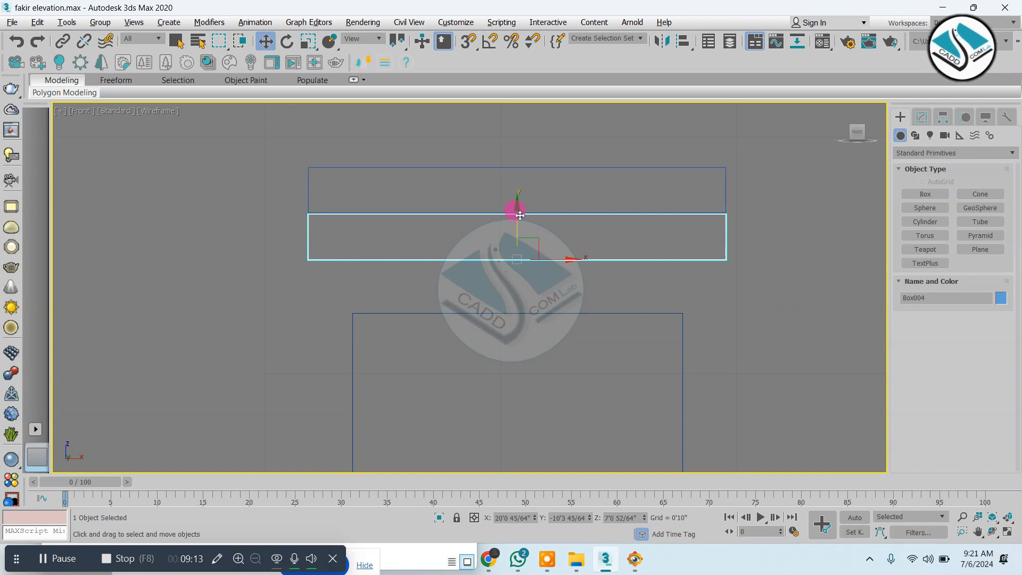
key("r")
mouse_move(574, 257)
left_mouse_down()
mouse_move(557, 256)
mouse_move(566, 253)
left_mouse_up()
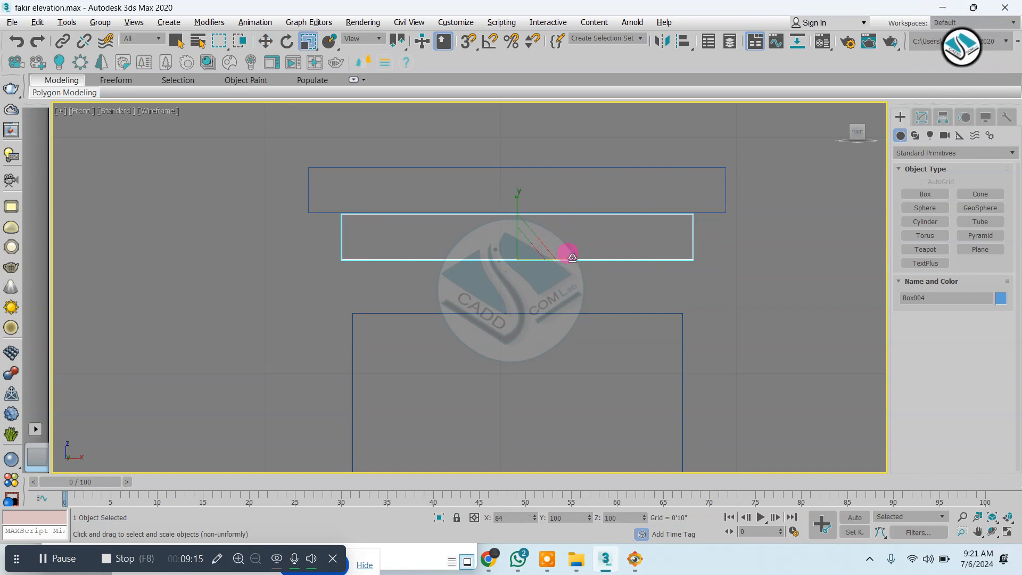
Move both cap slabs down onto the right pillar's top and compare their outlines with the pillar in Perspective and Top views.
key("w")
left_click(726, 168, "ctrl")
left_click_drag(518, 174, 516, 225)
key("alt+w")
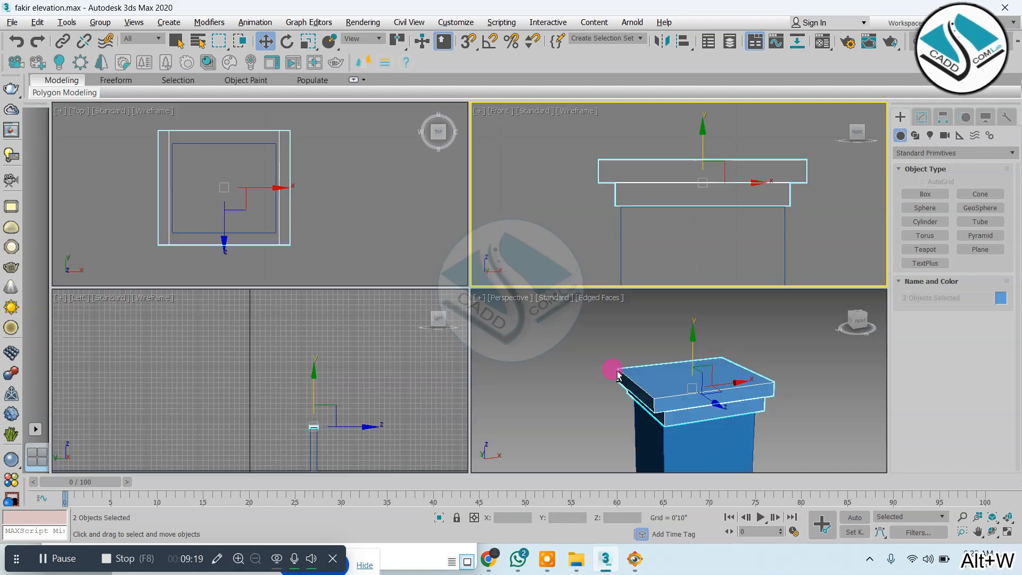
middle_click(615, 374)
key("alt+w")
middle_click_drag(616, 374, 454, 258, "alt")
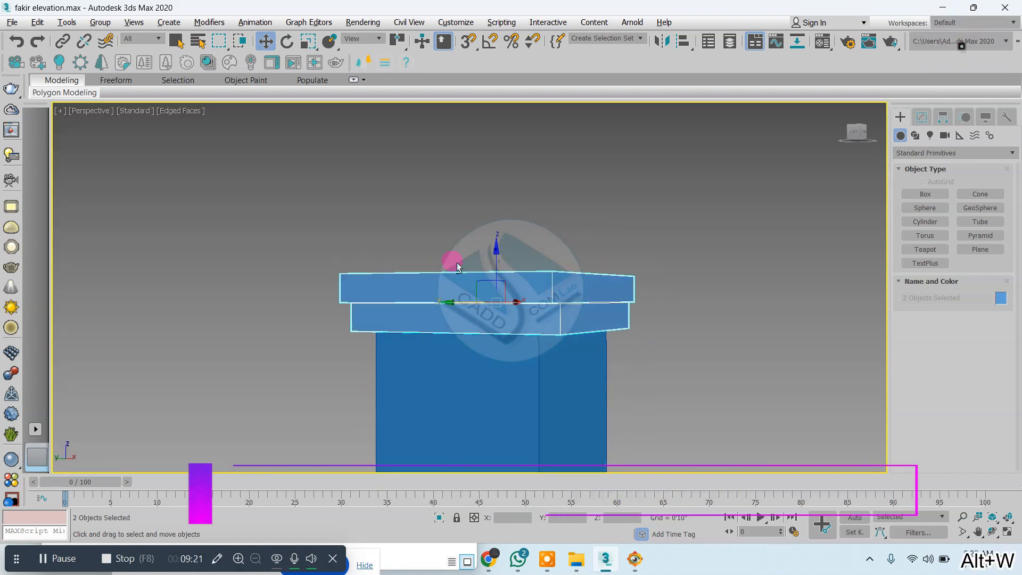
key("t")
left_click(589, 272)
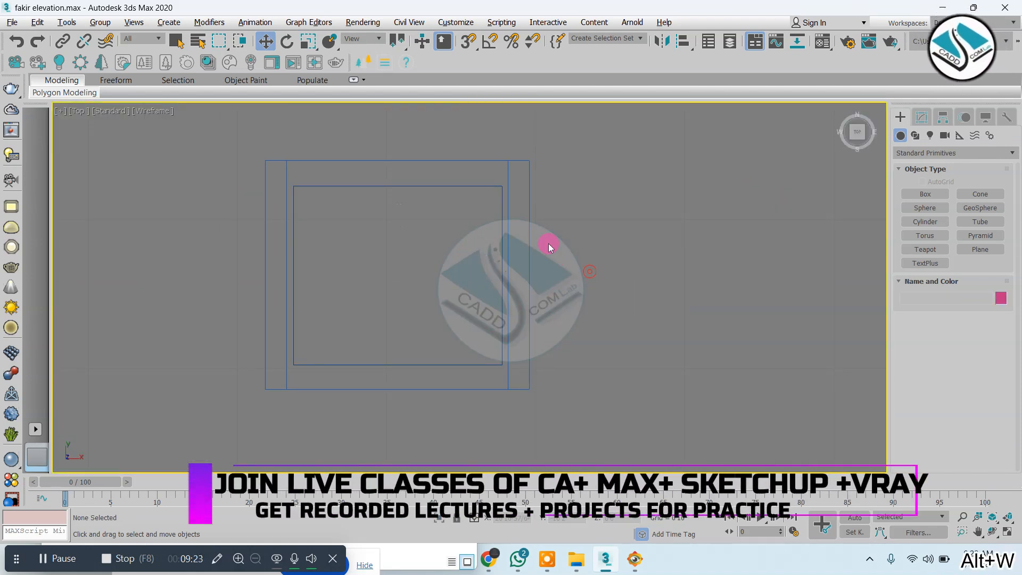
left_click(493, 185)
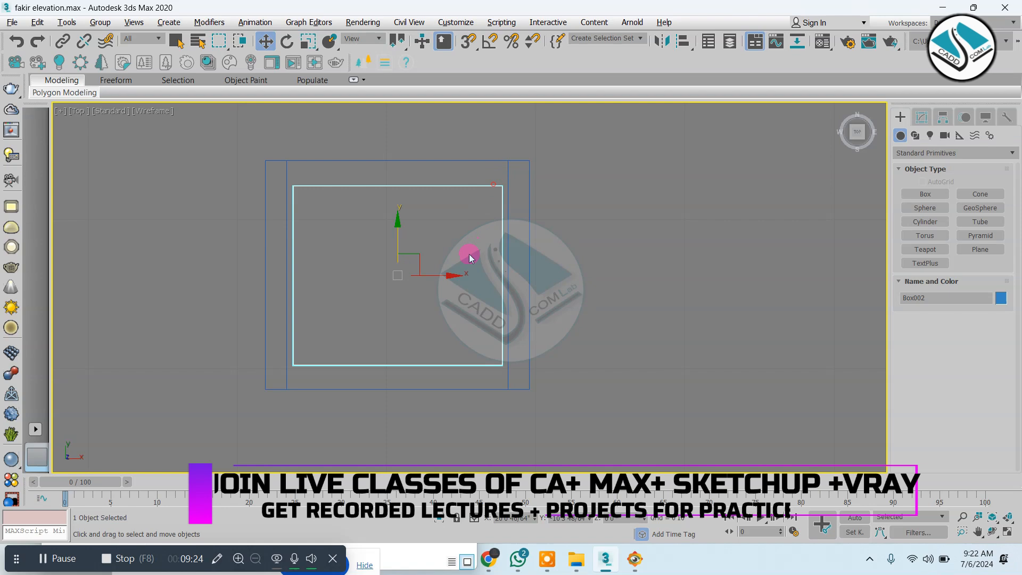
Convert the lower cap slab to an Editable Poly and enter its Vertex level.
key("alt+w")
middle_click(612, 359)
key("alt+w")
middle_click_drag(612, 359, 492, 235, "alt")
left_click(568, 311)
right_click(494, 235)
mouse_move(596, 383)
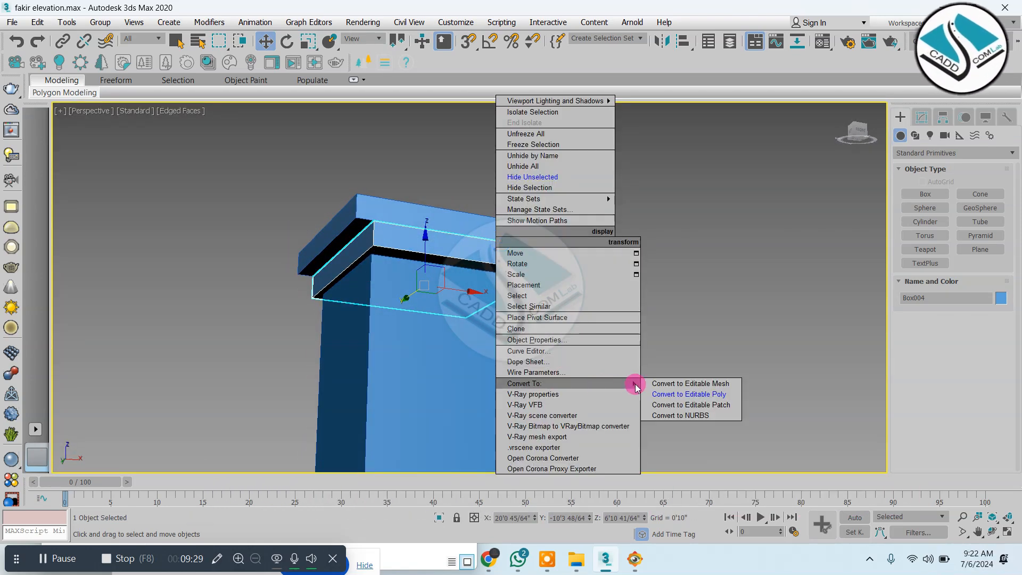
left_click(691, 393)
left_click(900, 238)
left_click(920, 260)
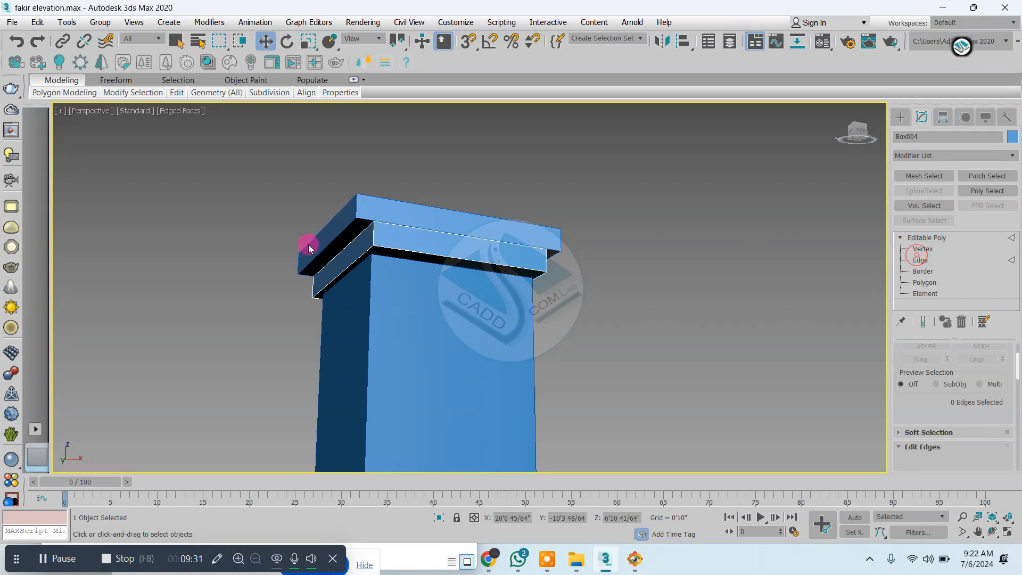
middle_click_drag(308, 245, 292, 237, "alt")
left_click(916, 250)
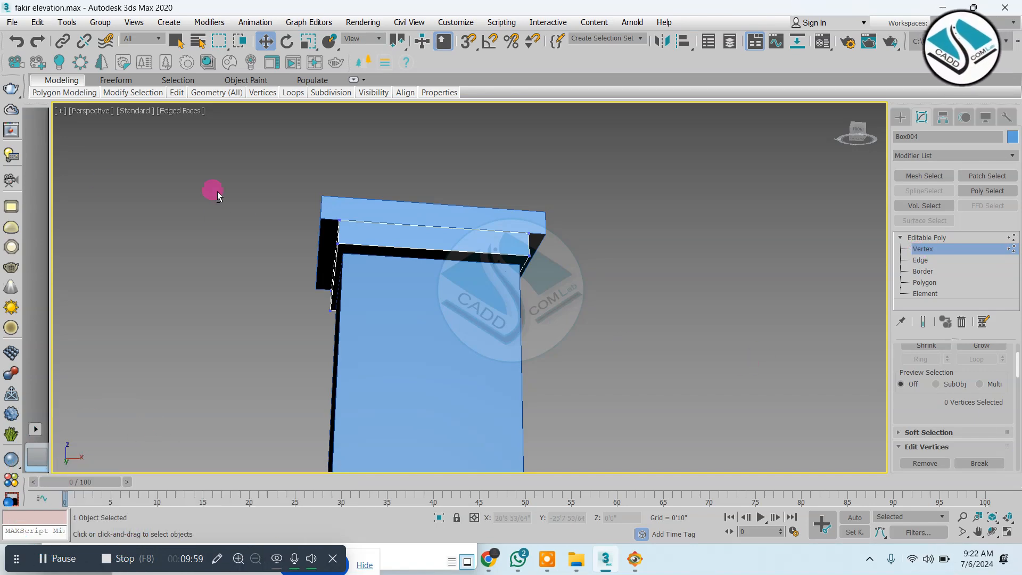
Move the lower slab's side vertices outward in Perspective so it overhangs the right pillar on every side.
middle_click_drag(217, 191, 176, 238, "alt")
left_click_drag(328, 286, 363, 309)
middle_click_drag(363, 310, 343, 295, "alt")
left_click_drag(355, 273, 572, 275)
middle_click_drag(572, 276, 456, 264, "alt")
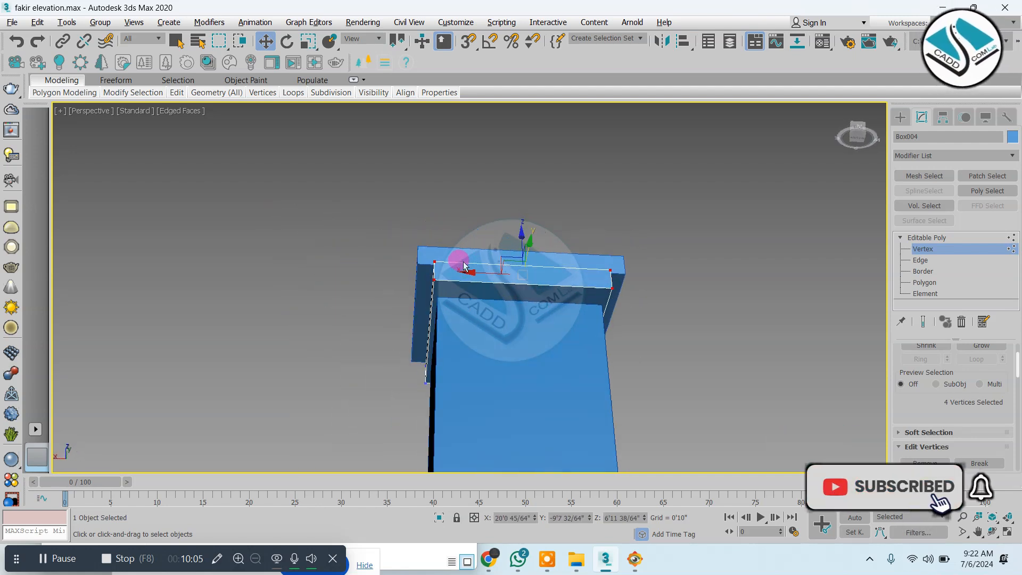
left_click_drag(373, 204, 495, 417)
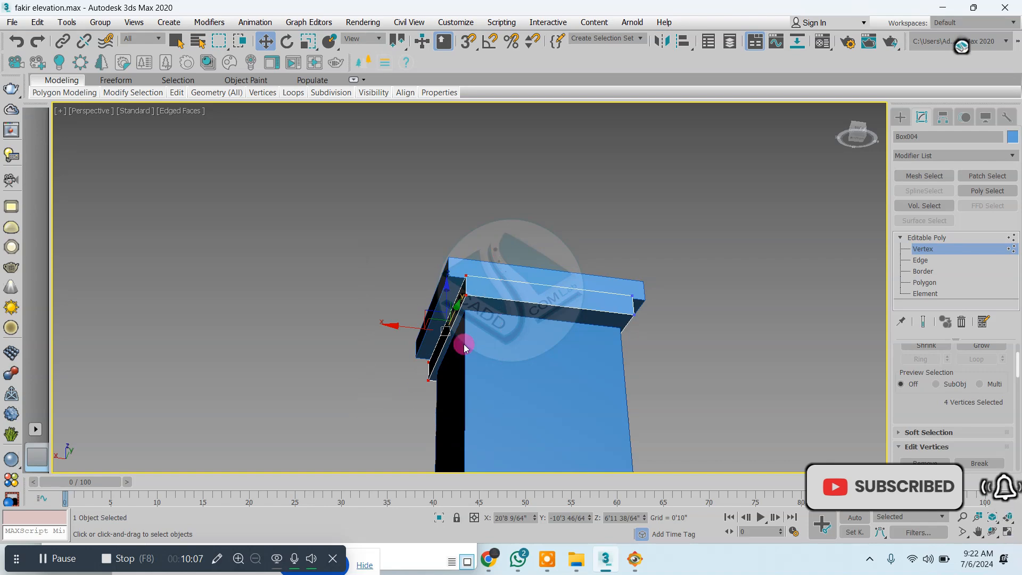
left_click_drag(413, 330, 403, 329)
middle_click_drag(483, 347, 525, 334, "alt")
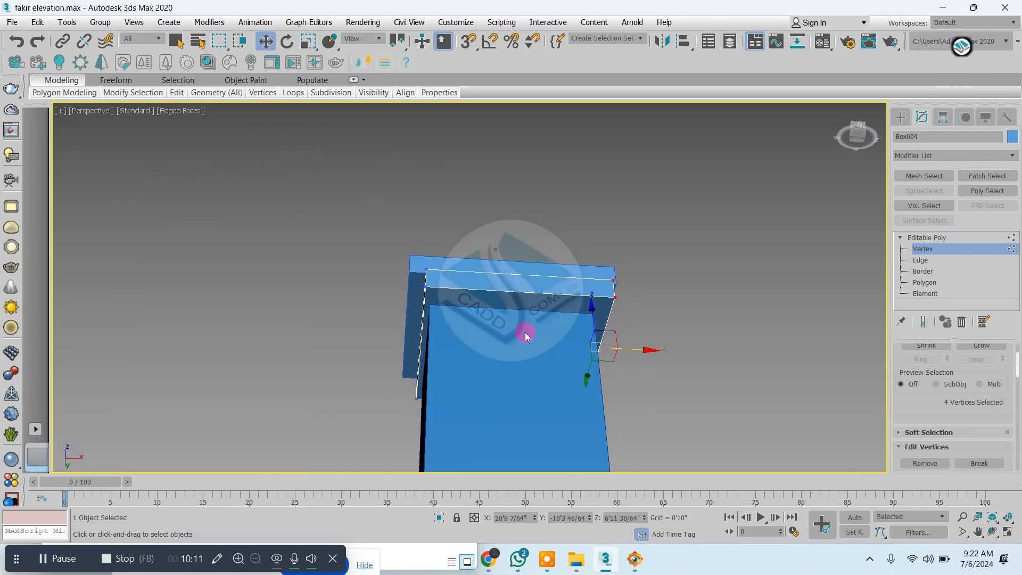
left_click_drag(427, 467, 427, 467)
left_click_drag(468, 343, 459, 339)
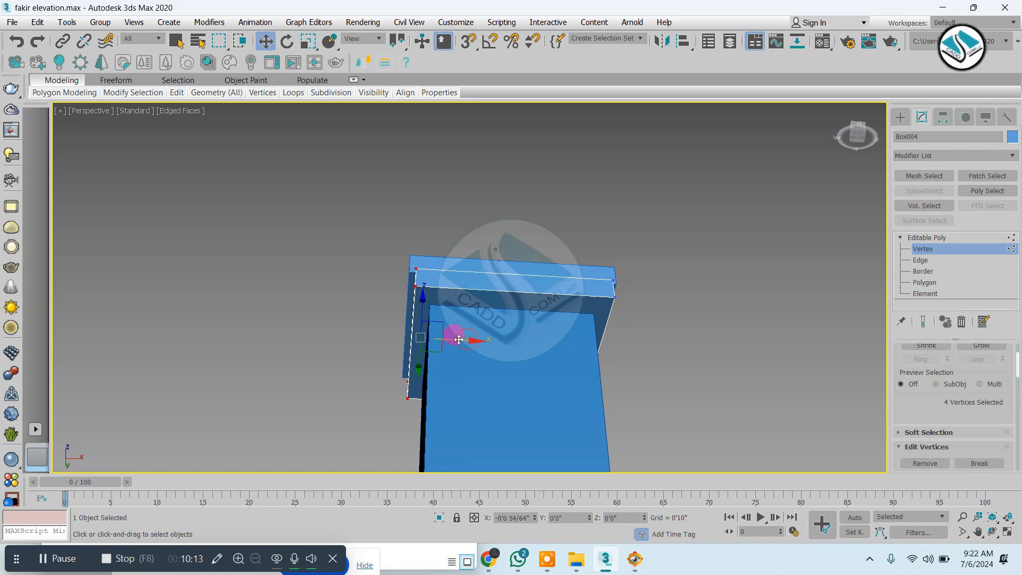
middle_click_drag(453, 339, 526, 407, "alt")
left_click(900, 112)
Convert the upper cap slab to an Editable Poly and enter its Vertex level.
left_click(590, 304)
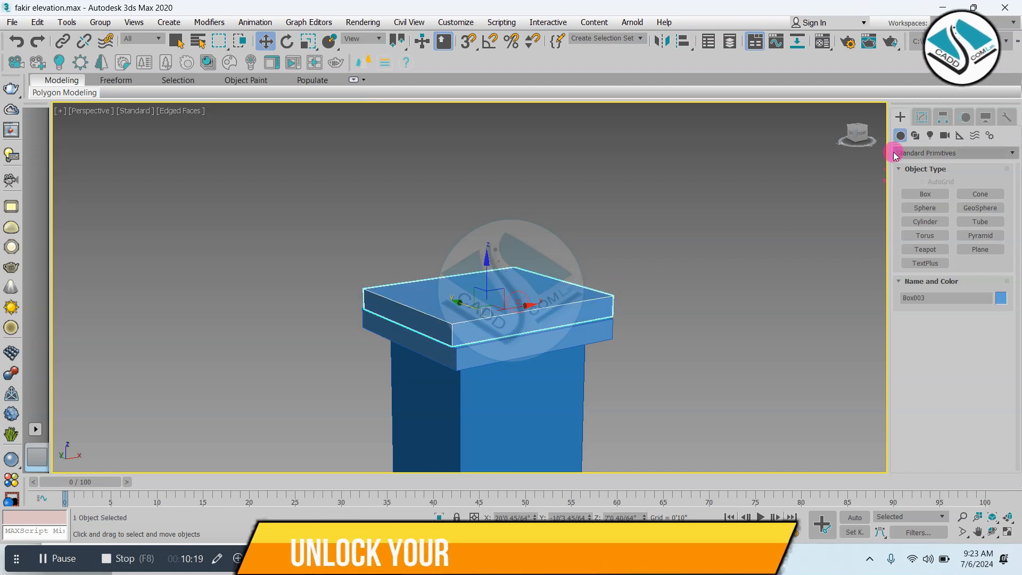
left_click(924, 118)
right_click(753, 180)
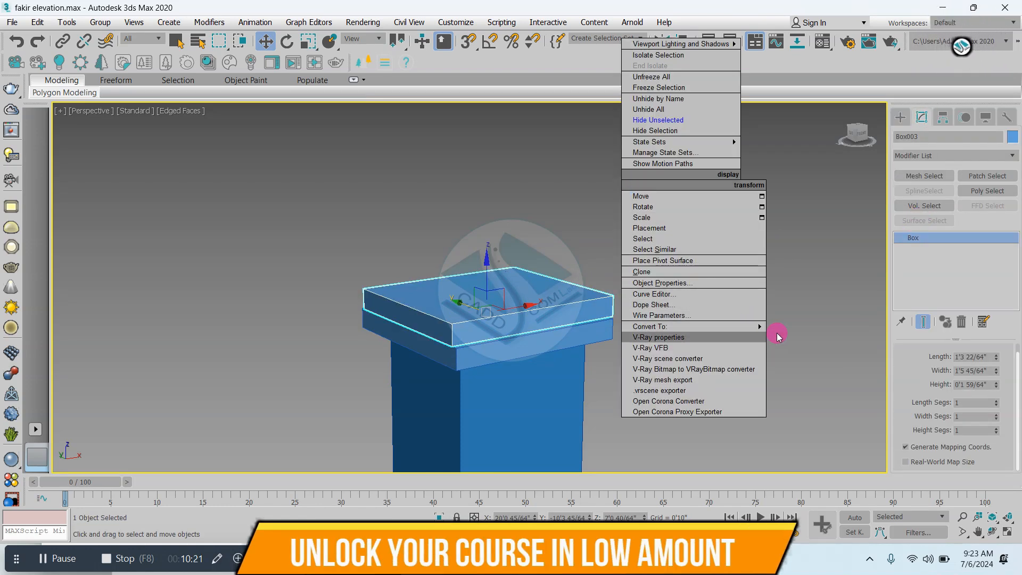
mouse_move(745, 326)
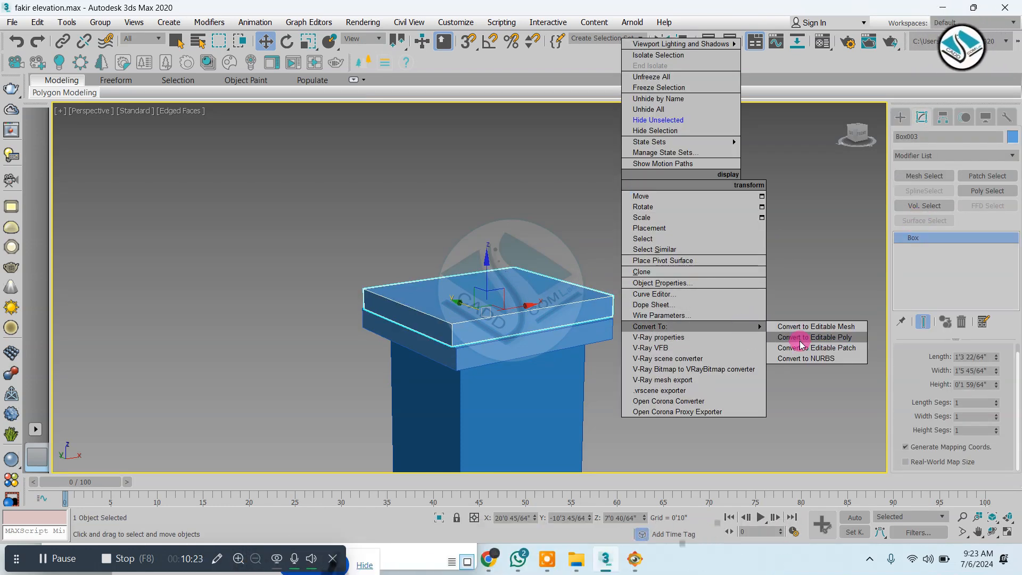
left_click(798, 339)
left_click(899, 237)
left_click(923, 249)
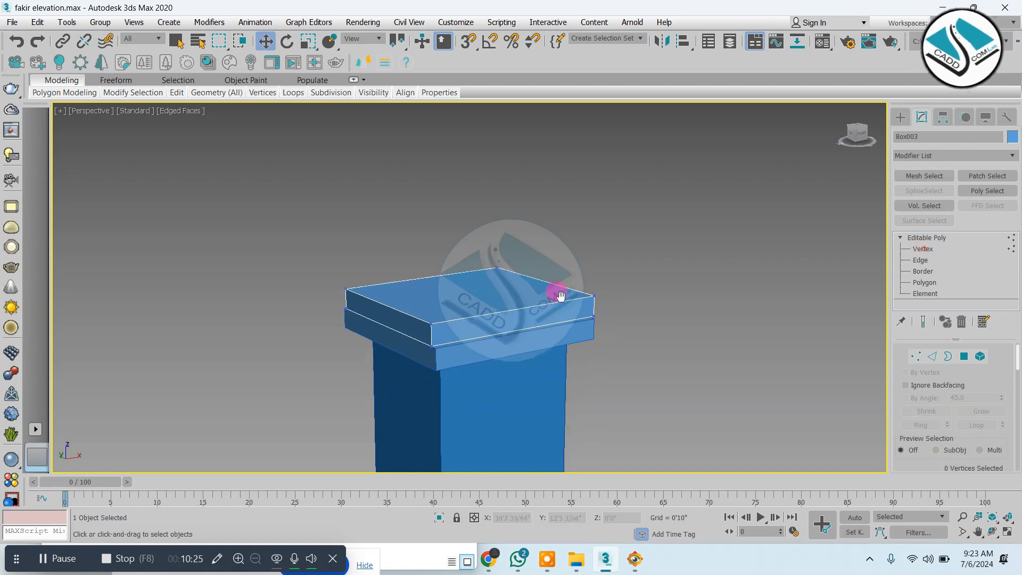
Move the upper slab's back, right and front vertices outward past the lower slab's outline in the Top view.
key("alt+w")
key("alt+w")
left_click_drag(532, 219, 216, 237)
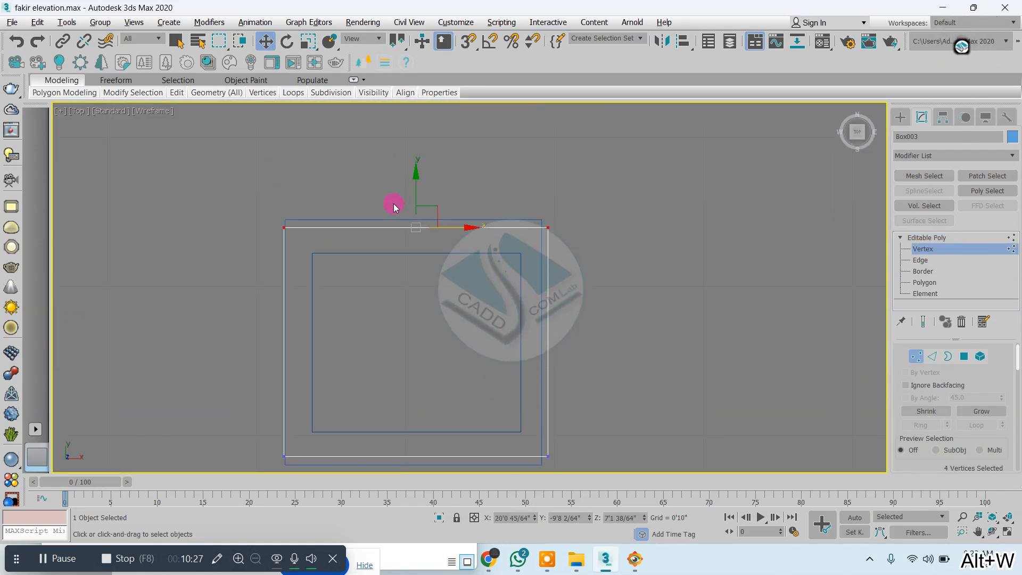
left_click_drag(413, 198, 412, 165)
left_click_drag(619, 151, 494, 458)
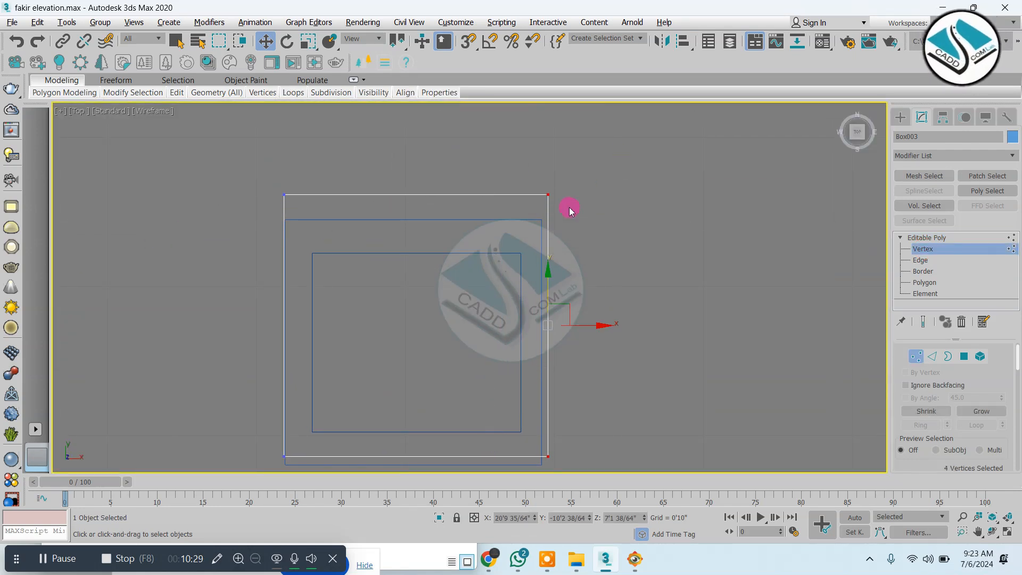
scroll(569, 206, "down", 2)
left_click_drag(601, 172, 512, 446)
left_click_drag(585, 295, 606, 292)
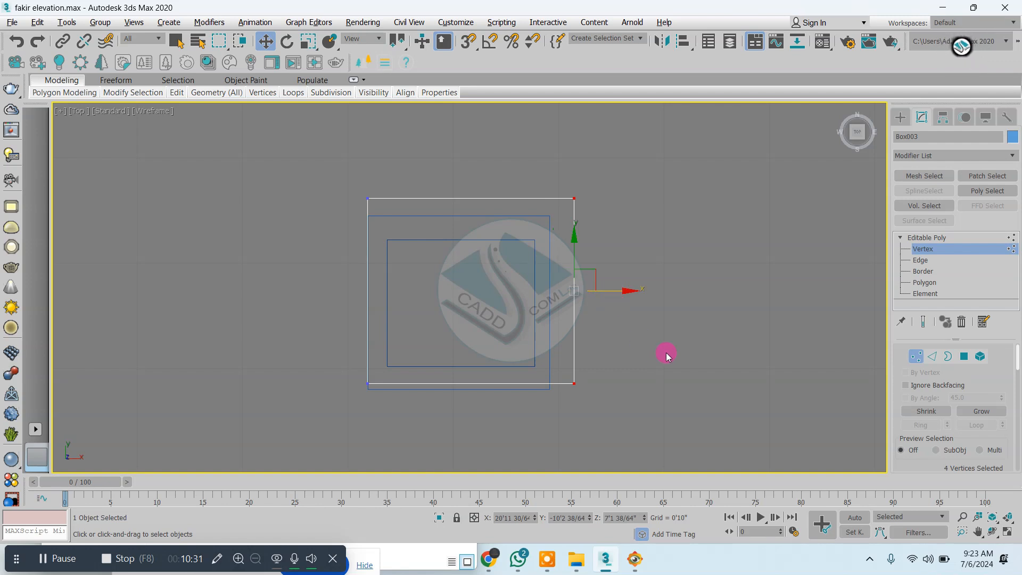
left_click_drag(666, 353, 303, 428)
left_click_drag(472, 352, 473, 377)
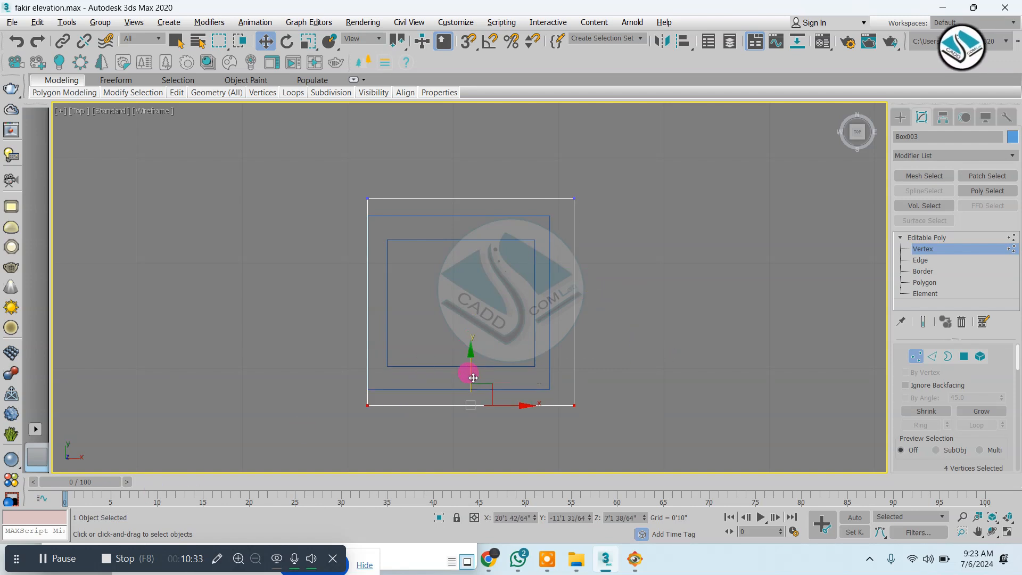
Move the upper slab's left vertices outward past the lower slab to match the other sides and check the cap in Perspective.
left_click_drag(336, 171, 405, 425)
left_click(412, 309)
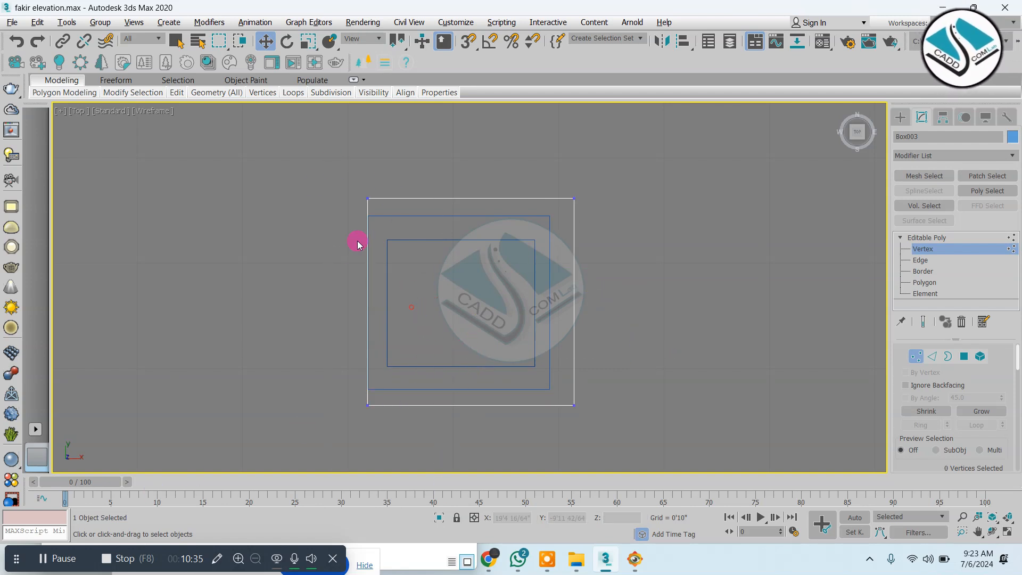
left_click_drag(315, 186, 452, 420)
left_click_drag(392, 302, 384, 302)
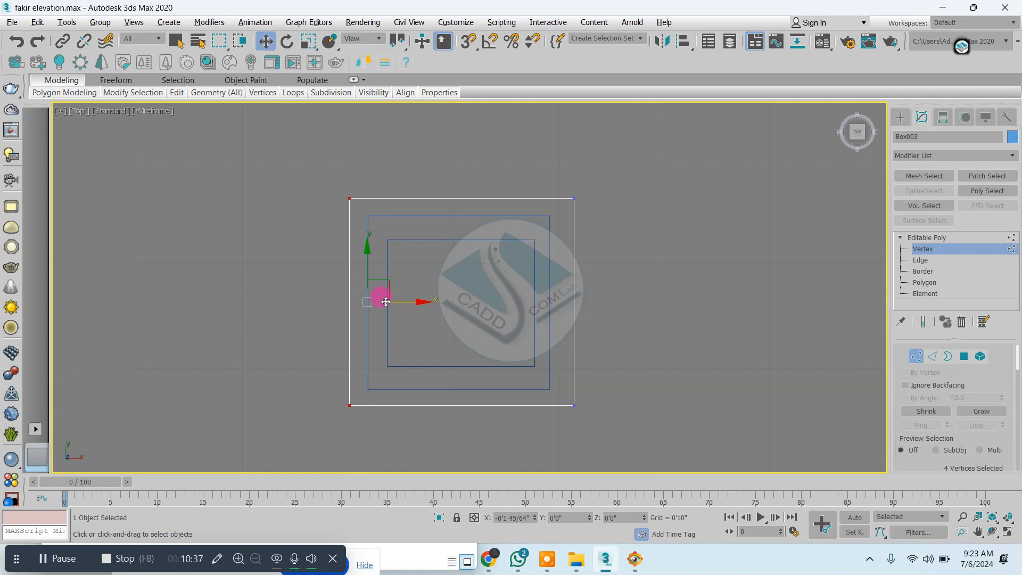
left_click(897, 119)
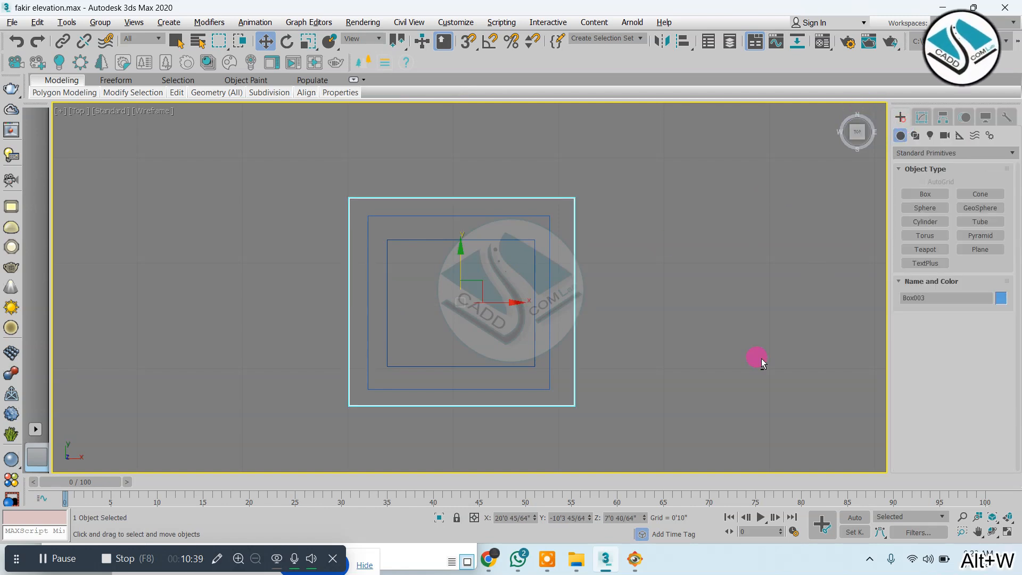
key("alt+w")
middle_click_drag(596, 349, 571, 298, "alt")
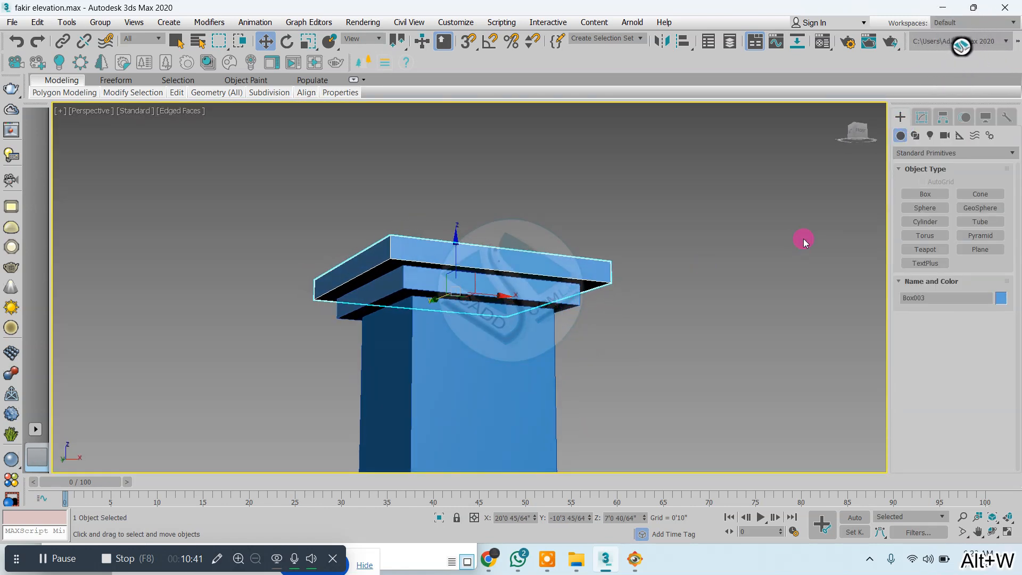
Attach the lower slab to the upper slab to form a single cap object.
left_click(921, 117)
left_click_drag(911, 404, 903, 262)
left_click(919, 449)
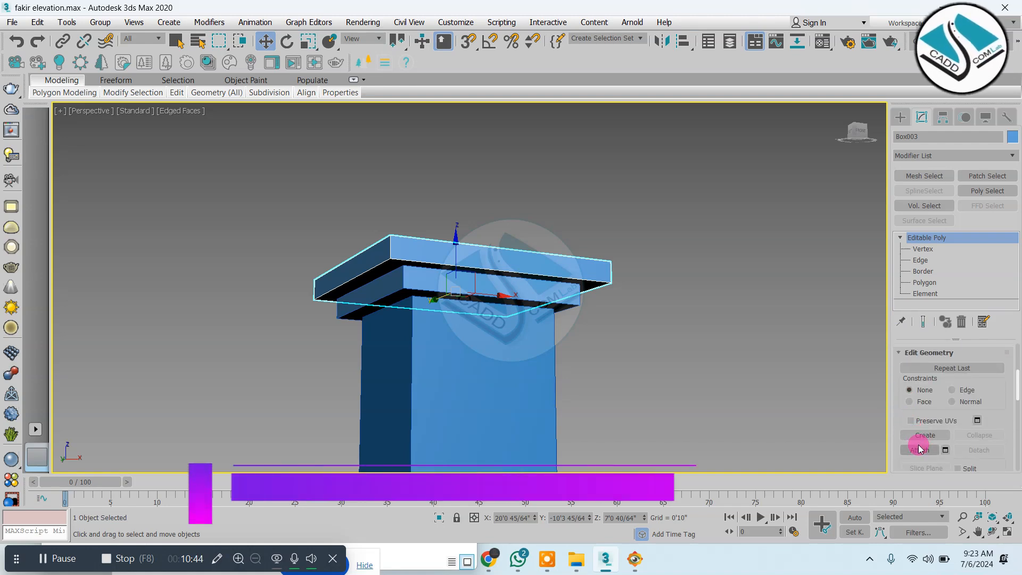
left_click(529, 267)
left_click(900, 117)
Make one independent copy of the finished cap, offset horizontally toward the left pillar in the Front view.
key("alt+w")
key("alt+w")
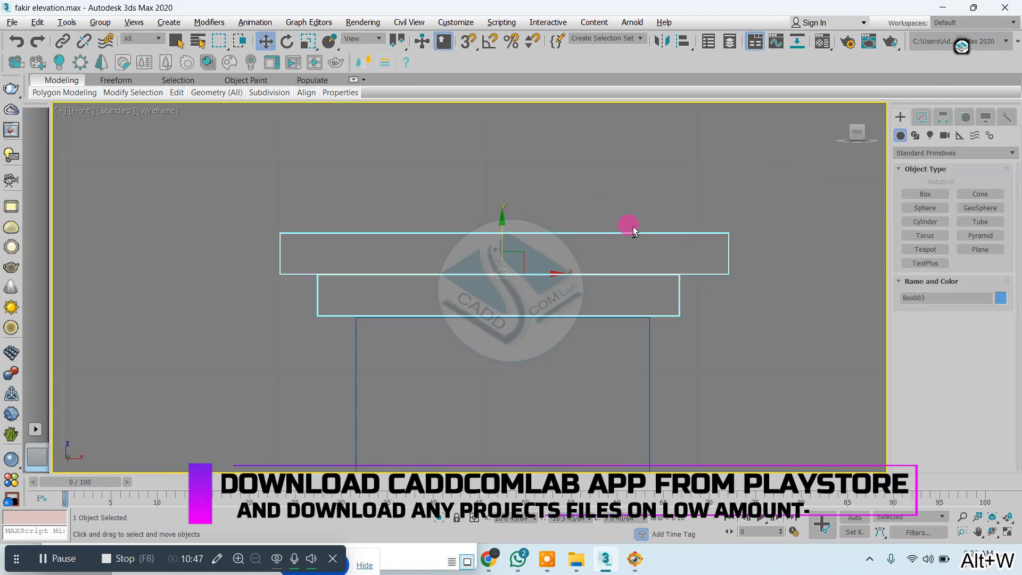
scroll(627, 223, "down", 5)
left_click_drag(643, 240, 527, 240, "shift")
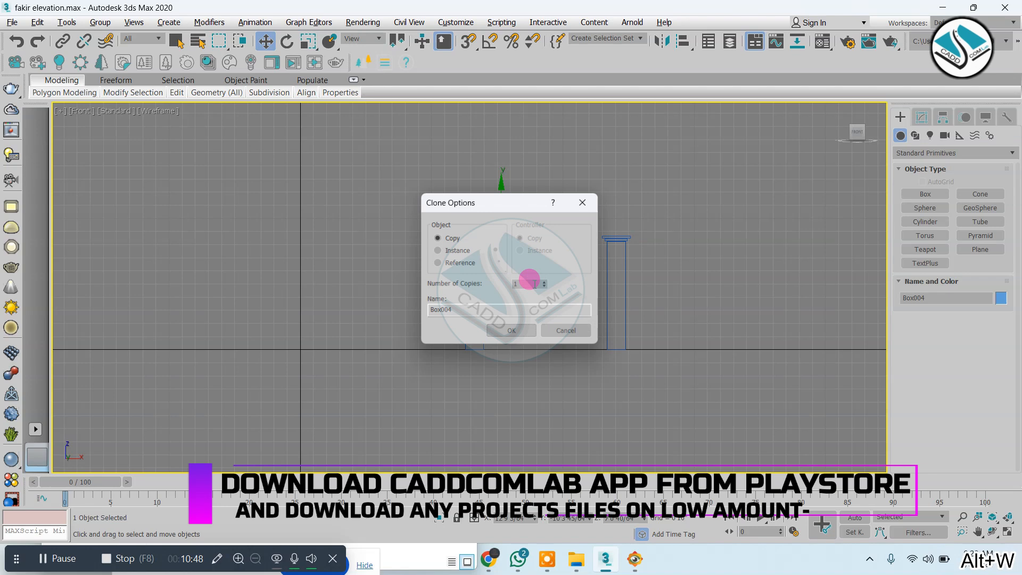
left_click(518, 330)
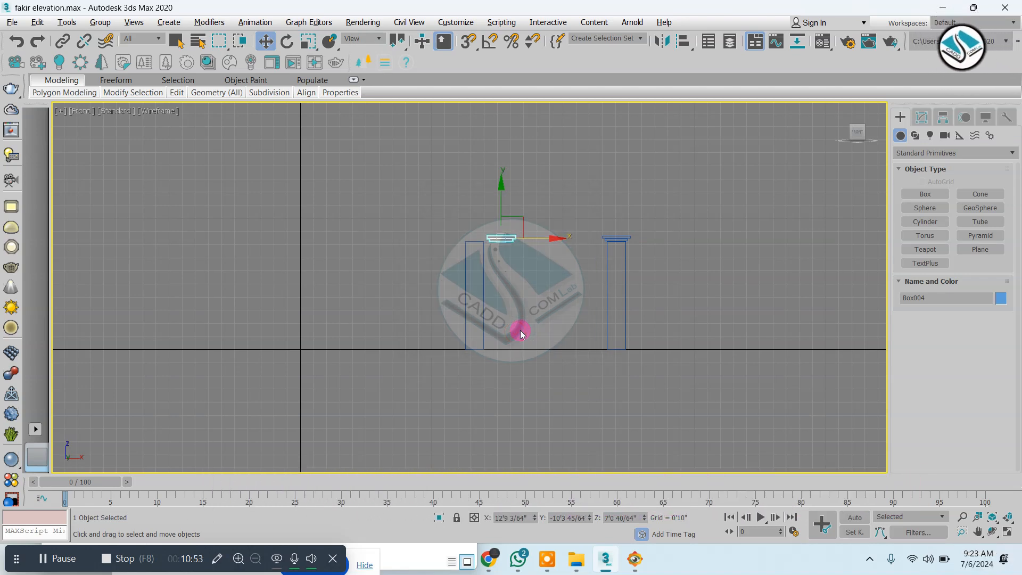
Center the copied cap over the left pillar and view both capped pillars in Perspective.
scroll(450, 207, "up", 5)
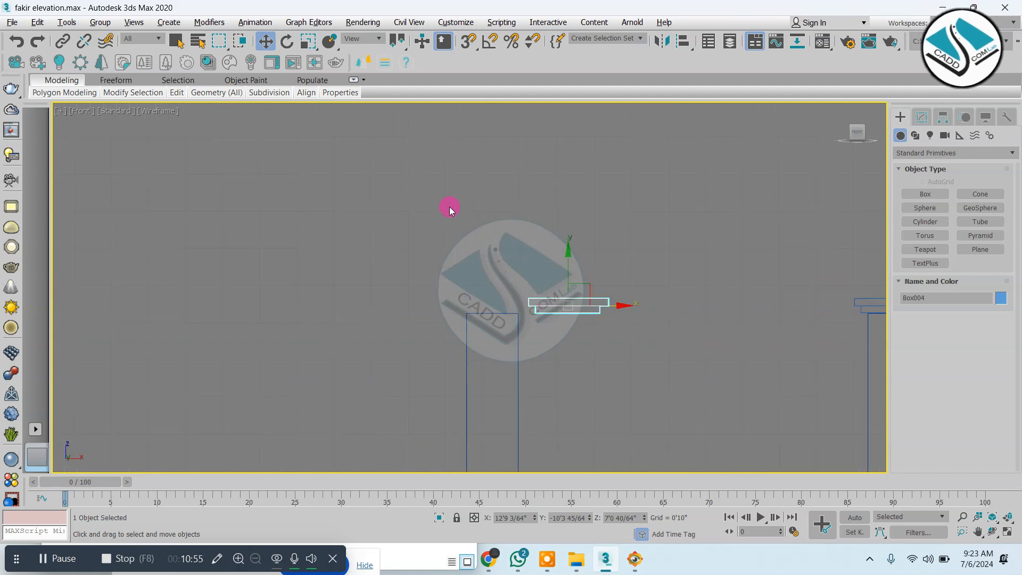
left_click_drag(661, 323, 446, 333)
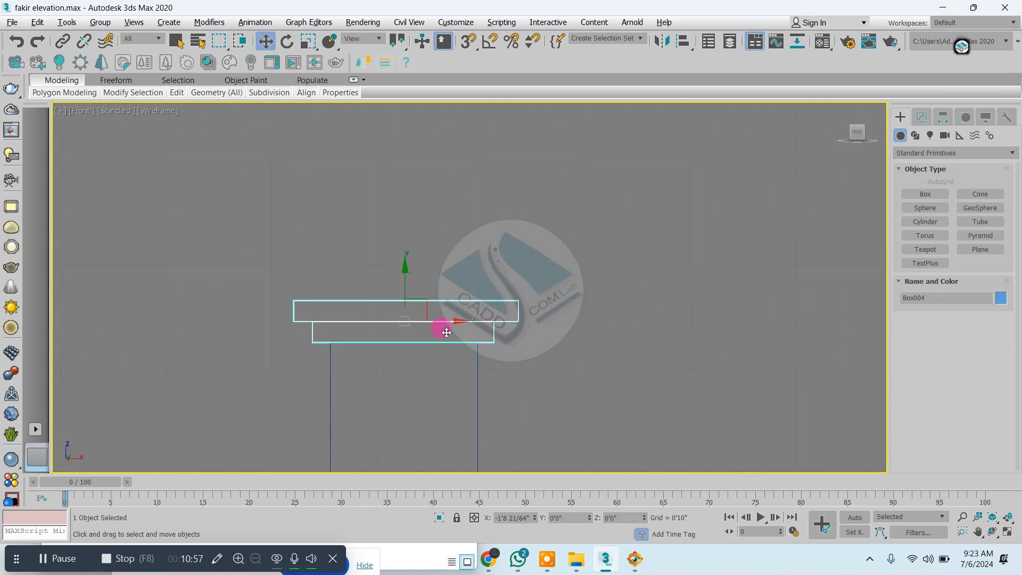
key("alt+w")
right_click(593, 407)
key("alt+w")
scroll(575, 340, "down", 8)
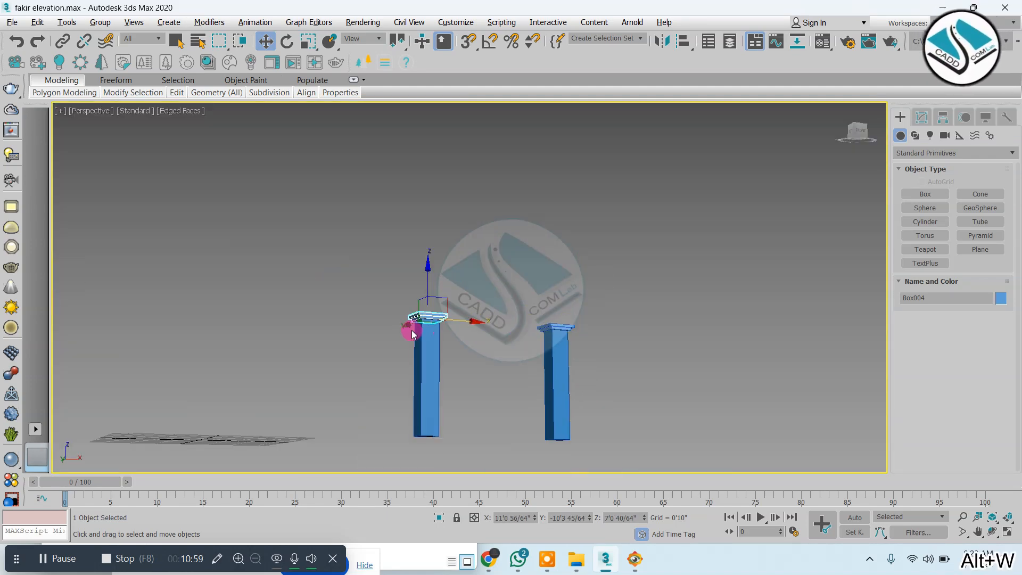
Fine-tune the copied cap's position in the Top view so it overhangs the left pillar evenly, and return to Perspective.
scroll(441, 318, "up", 8)
middle_click_drag(445, 316, 383, 220, "alt")
key("alt+w")
right_click(371, 235)
key("alt+w")
scroll(419, 269, "down", 8)
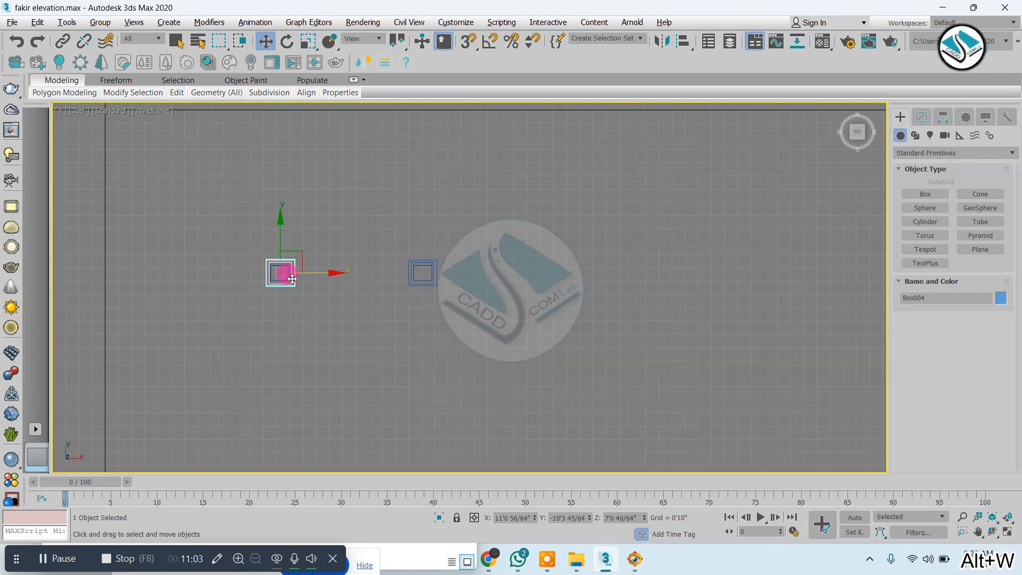
scroll(285, 275, "up", 7)
scroll(246, 250, "up", 3)
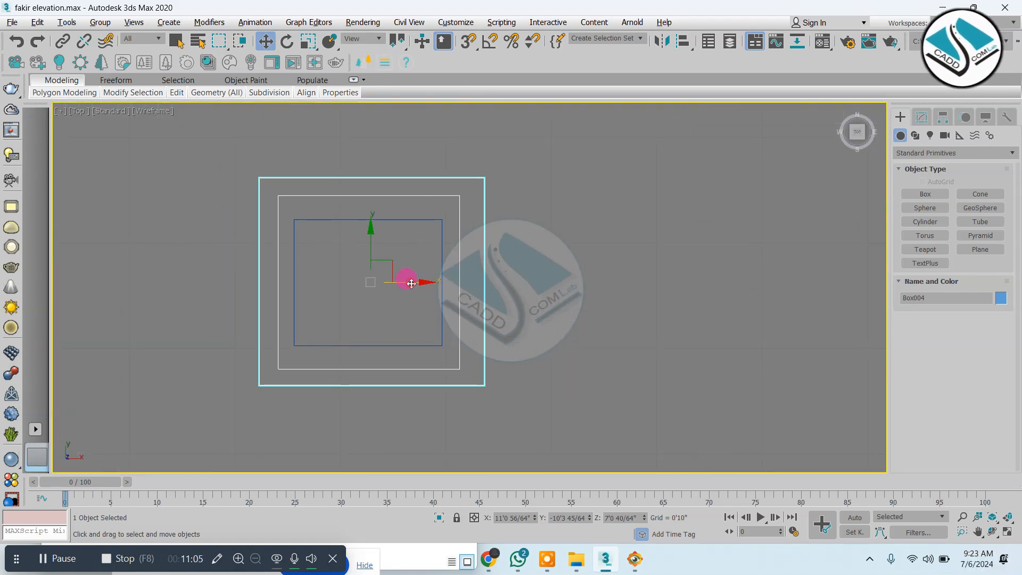
left_click_drag(411, 283, 407, 283)
left_click_drag(368, 241, 368, 240)
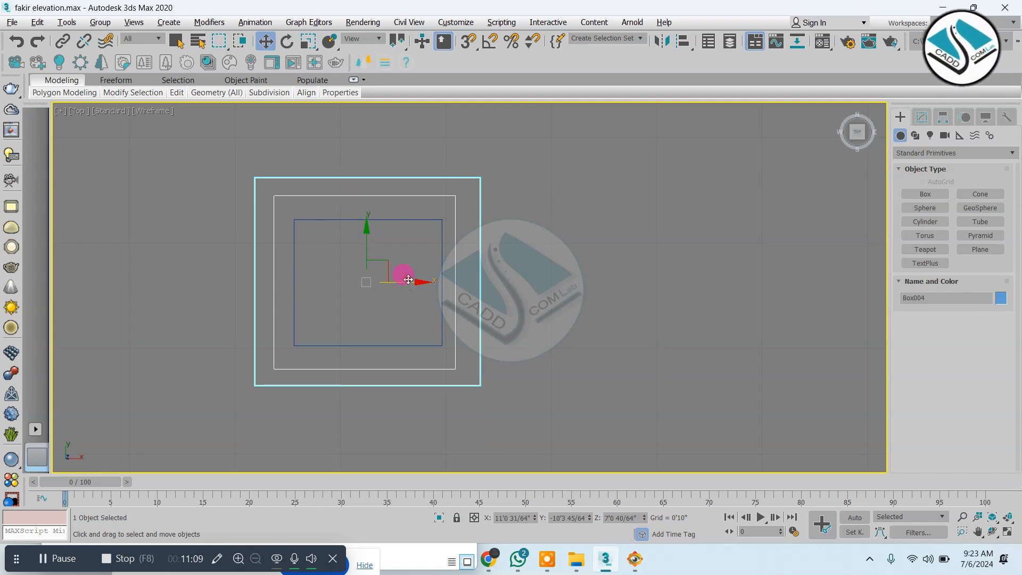
left_click_drag(408, 279, 412, 279)
key("alt+w")
key("alt+w")
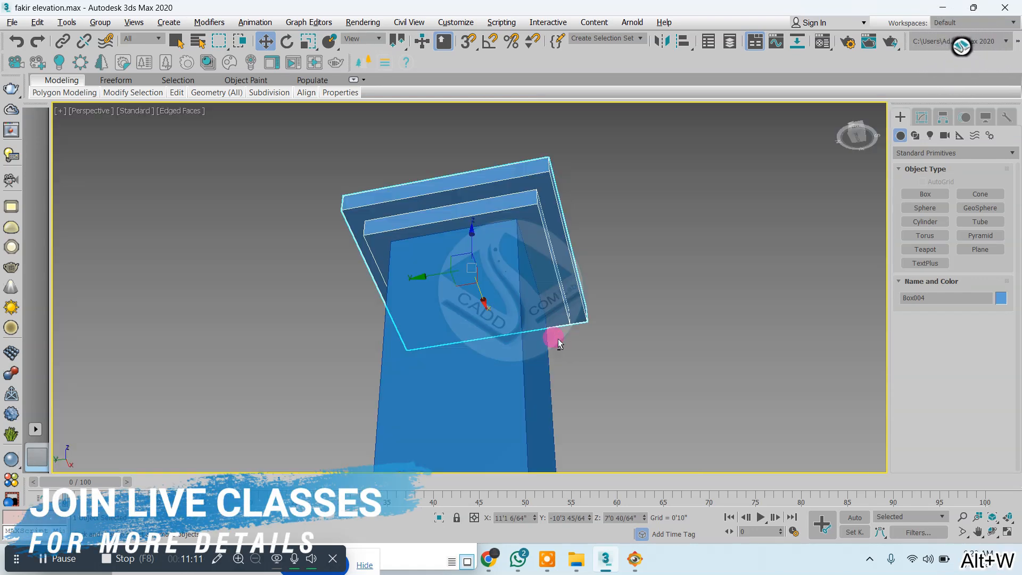
Examine both capped gate pillars from several angles in Perspective and compare them with the reference elevation image.
scroll(484, 345, "down", 10)
middle_click_drag(486, 302, 425, 311, "alt")
scroll(425, 312, "up", 10)
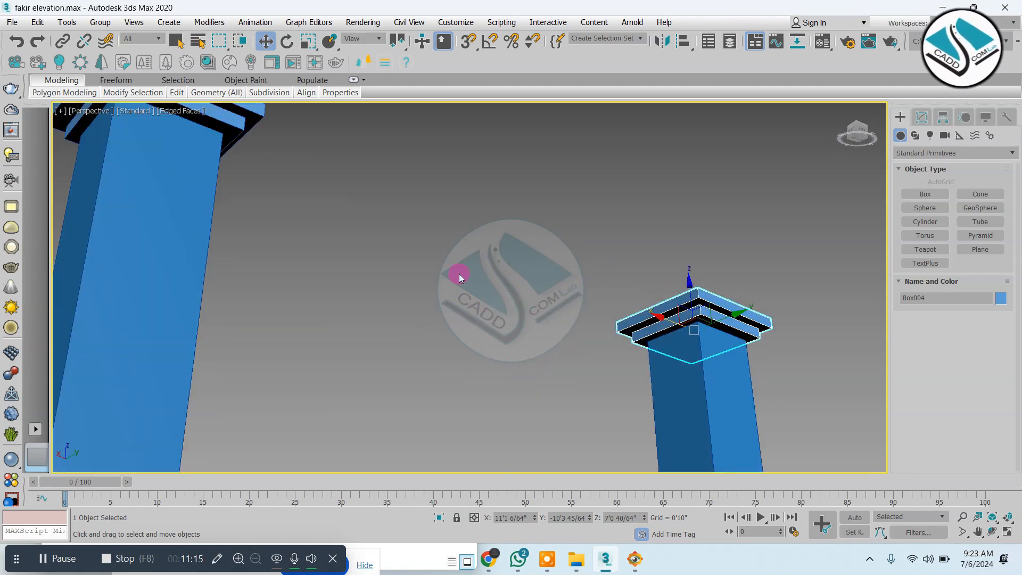
scroll(459, 273, "down", 10)
middle_click_drag(460, 324, 446, 302, "alt")
scroll(446, 302, "up", 6)
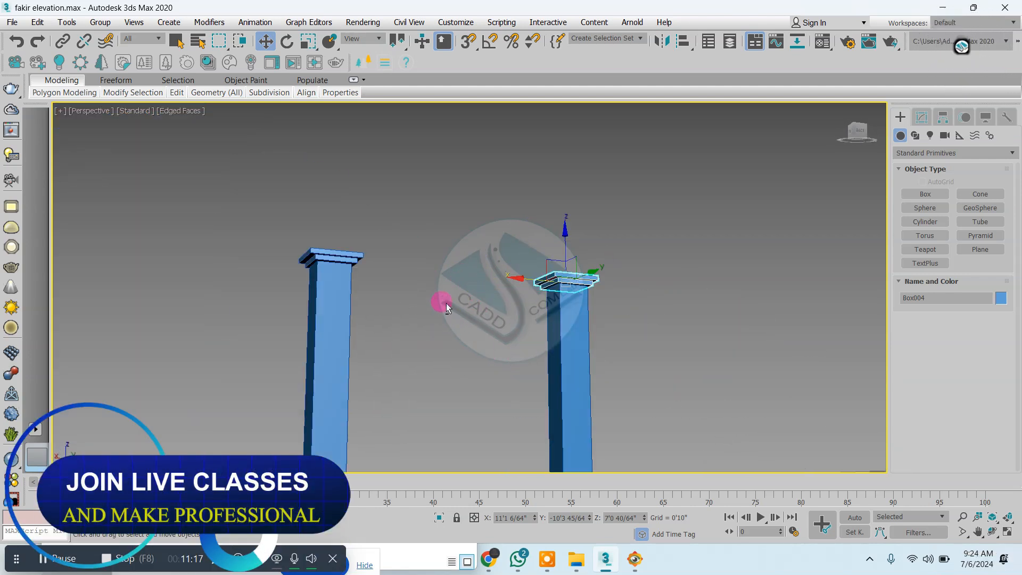
scroll(463, 317, "up", 2)
left_click(635, 559)
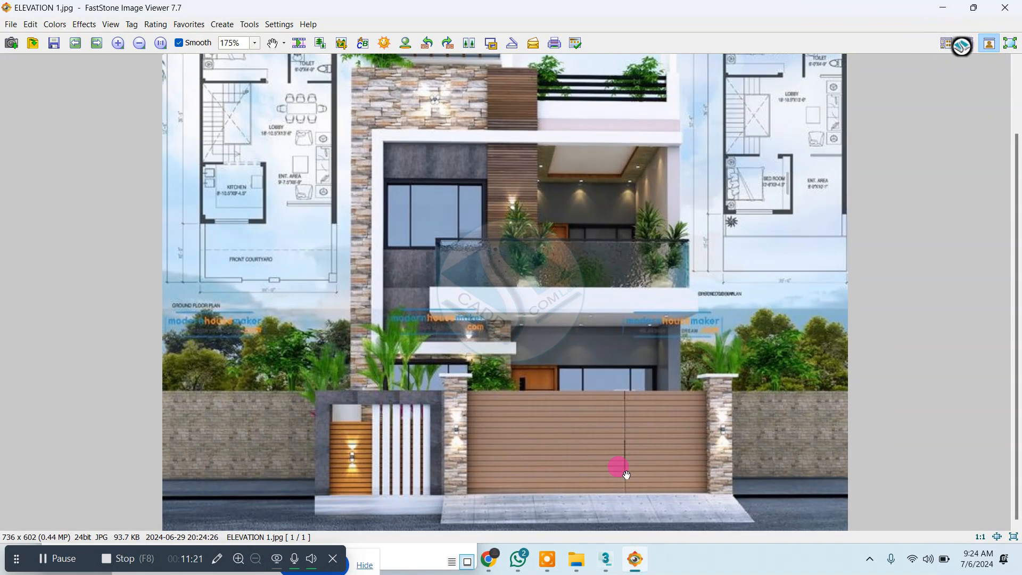
left_click(635, 558)
Unhide all objects and clear the selection to view the capped pillars together with the house and boundary wall.
right_click(551, 309)
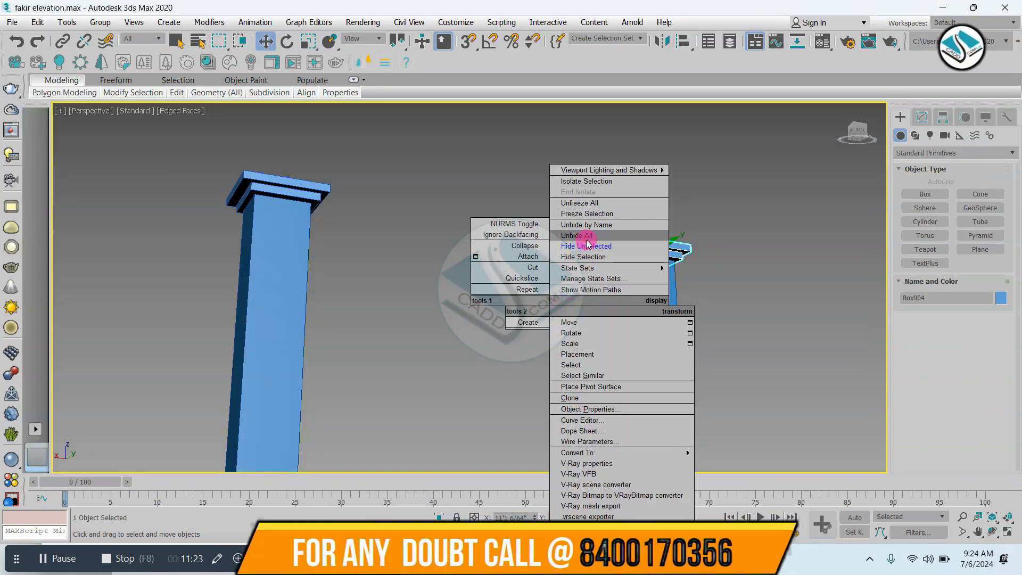
left_click(586, 234)
scroll(575, 267, "down", 5)
middle_click_drag(610, 280, 633, 299, "alt")
scroll(657, 294, "up", 5)
left_click(803, 248)
scroll(543, 278, "down", 3)
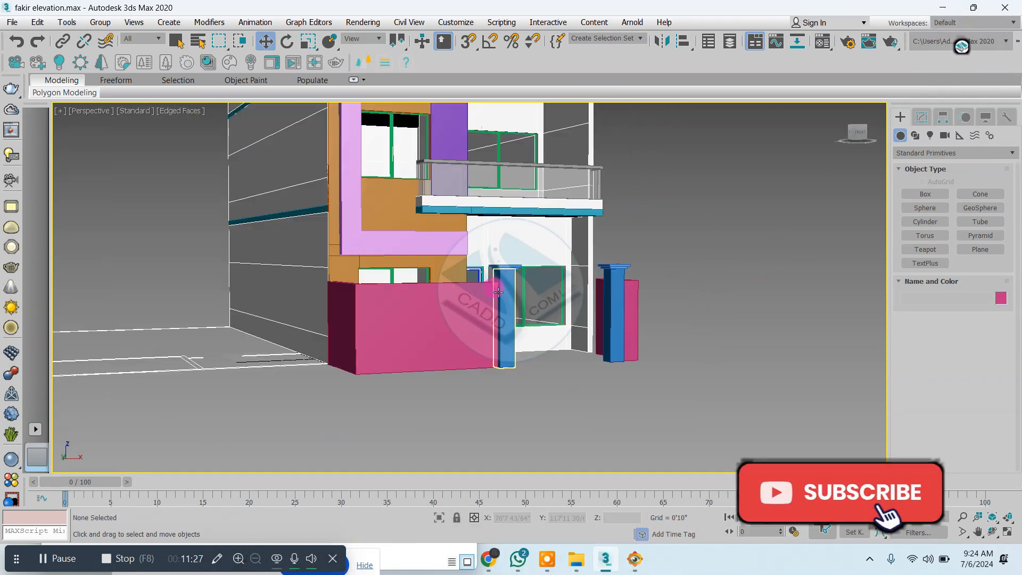
Select the boundary wall, compare its front with the reference image, and expand its Editable Poly sub-object levels for modification.
scroll(456, 324, "up", 5)
left_click(457, 324)
left_click(634, 558)
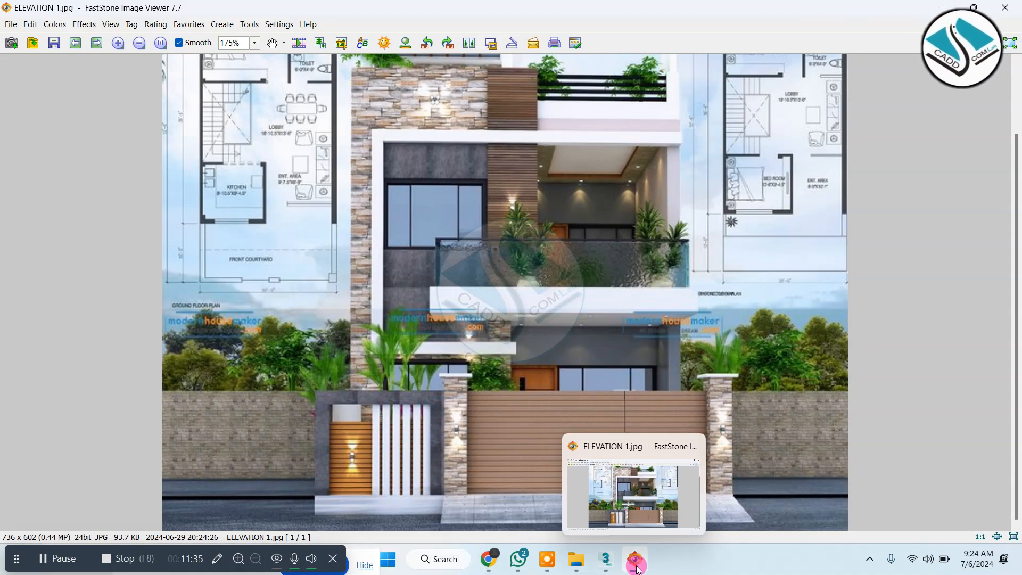
left_click(637, 560)
middle_click_drag(372, 406, 396, 373, "alt")
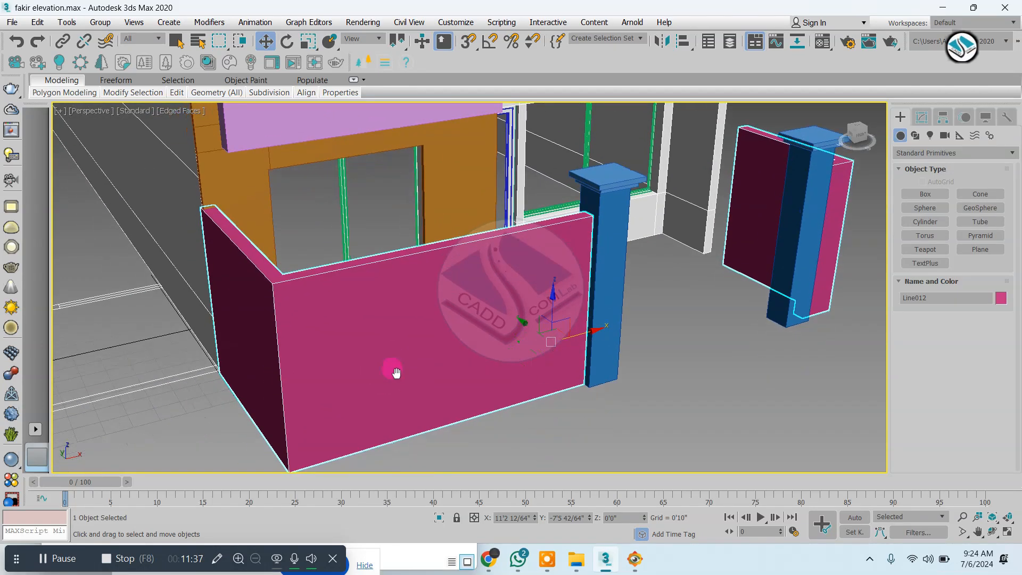
left_click(921, 117)
left_click(900, 238)
Inset the front polygon of the boundary wall beside the left gate pillar by about 0'2 51/64".
left_click(923, 282)
left_click(534, 290)
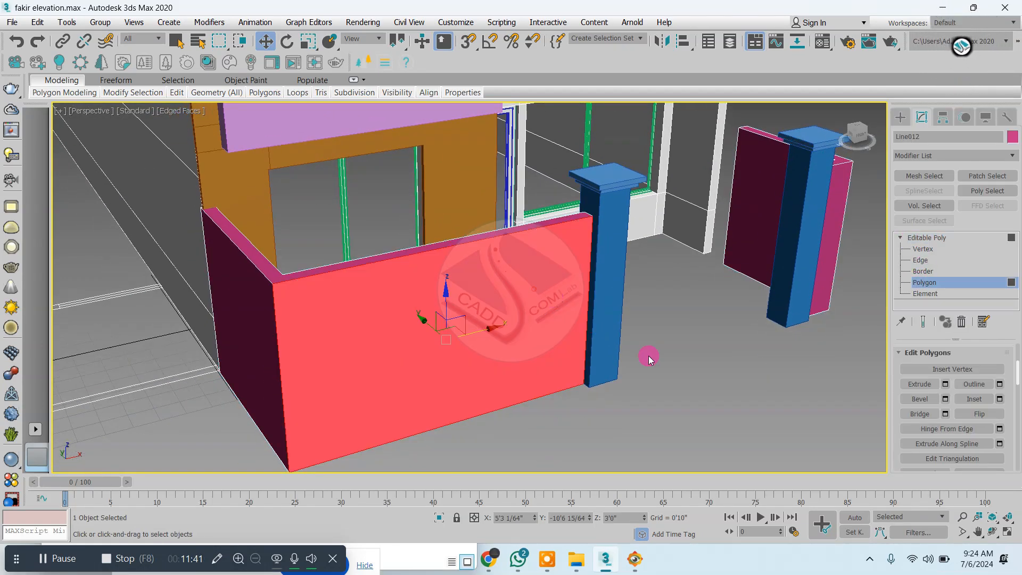
left_click(999, 398)
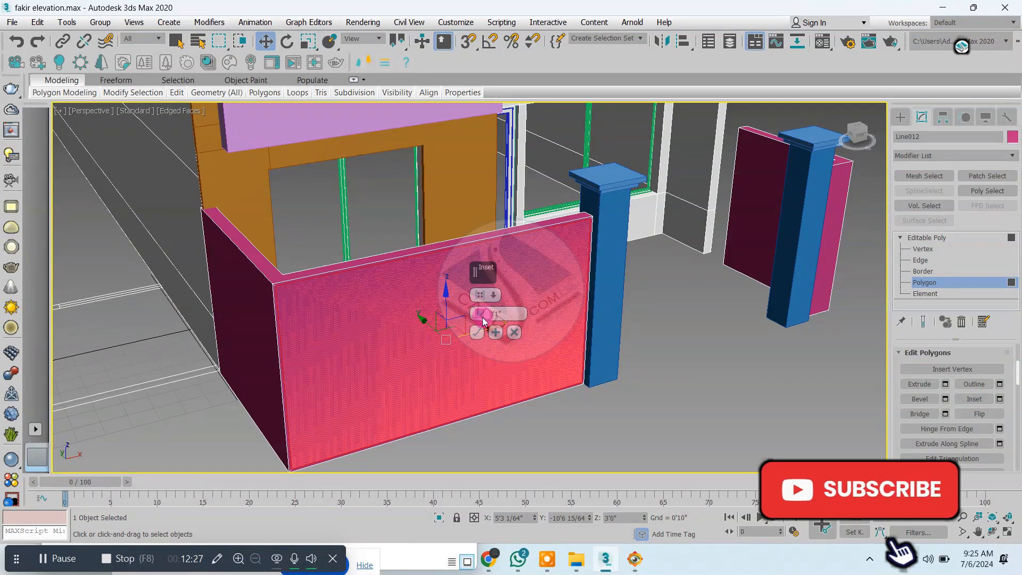
mouse_move(483, 320)
left_mouse_down()
mouse_move(488, 295)
mouse_move(495, 307)
left_mouse_up()
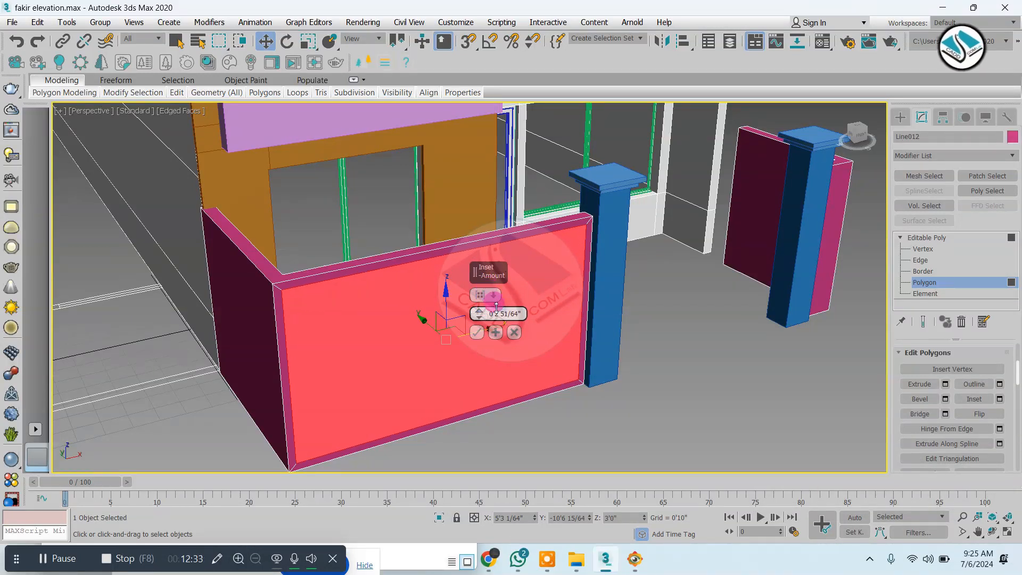
left_click(476, 332)
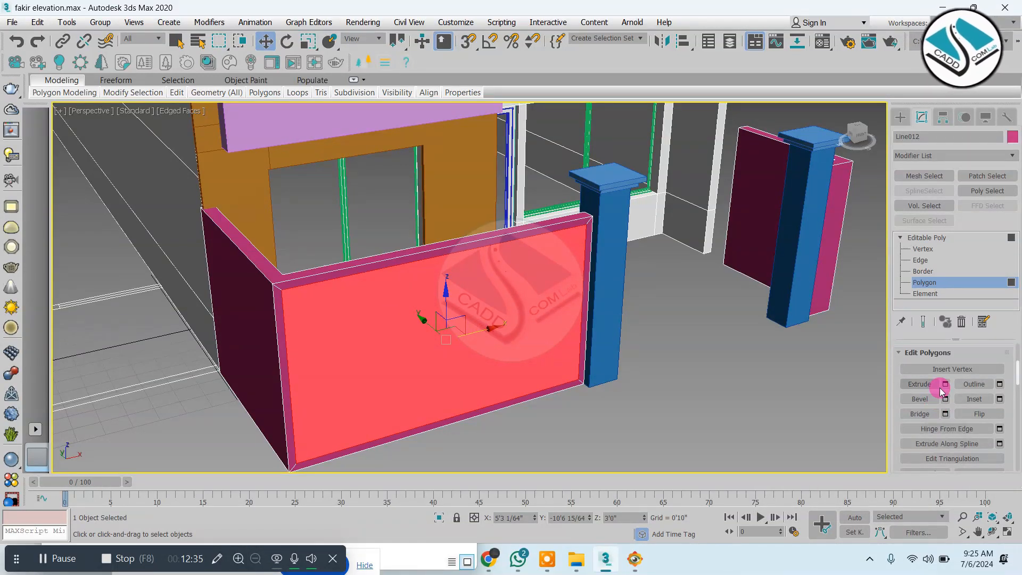
Extrude the inset front polygon inward to form a recessed panel within the wall's border.
left_click(943, 385)
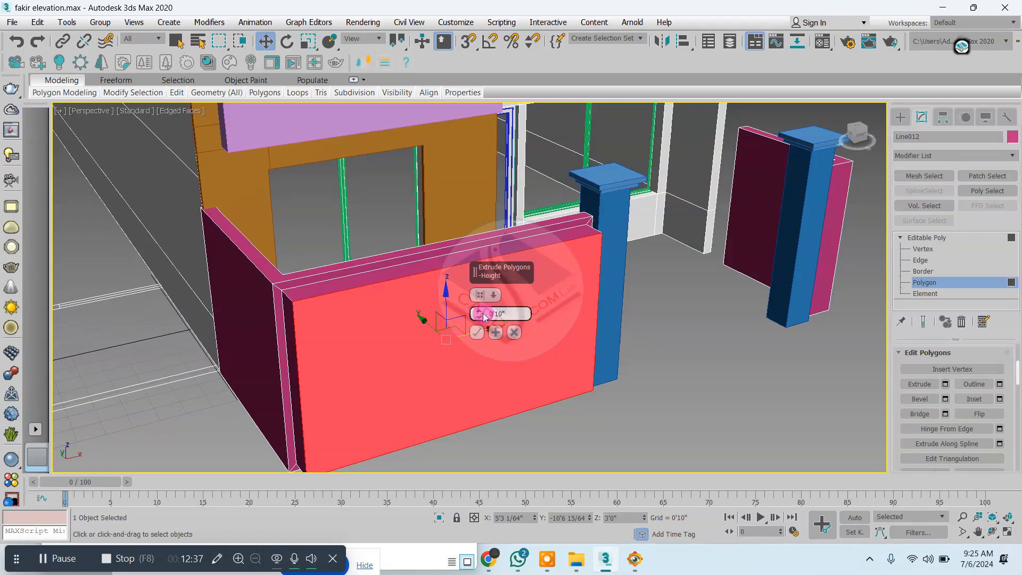
mouse_move(483, 345)
left_mouse_down()
mouse_move(481, 388)
mouse_move(467, 341)
left_mouse_up()
left_click(476, 332)
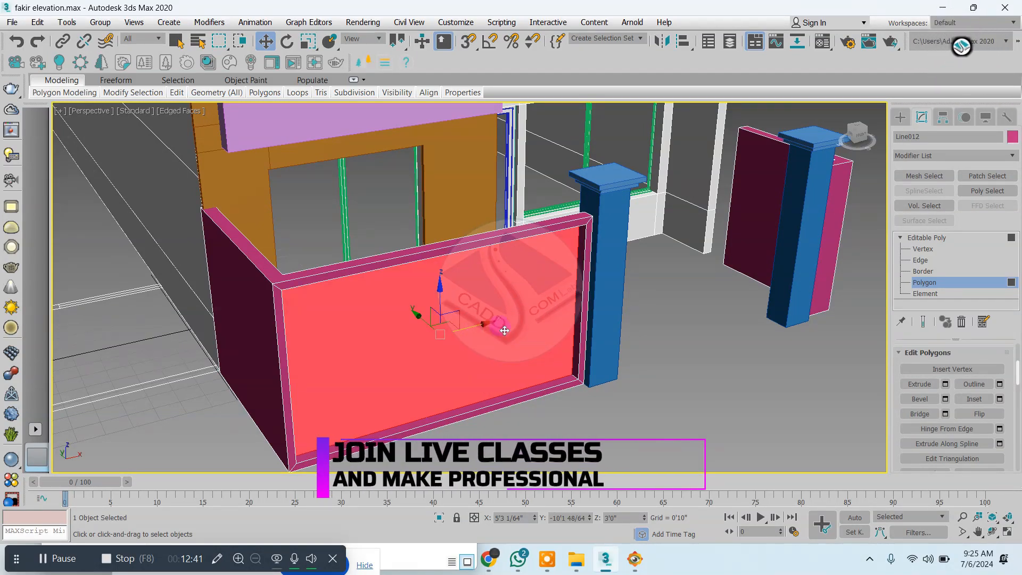
middle_click_drag(526, 337, 513, 556, "alt")
left_click(708, 400)
Compare the recess with the reference image, undo the extrusion and inset, and deselect the wall's front polygon.
left_click(634, 558)
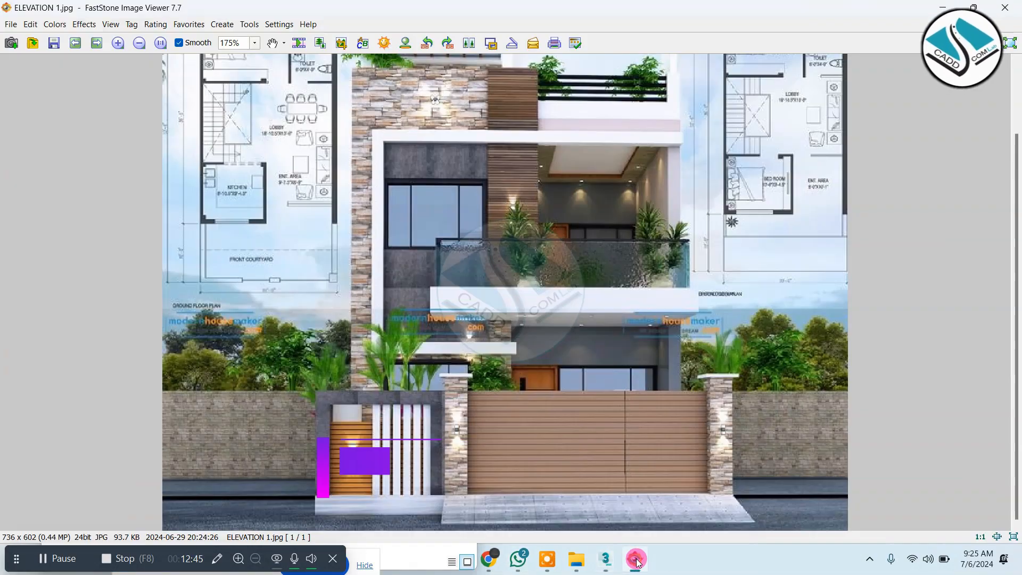
left_click(635, 559)
key("ctrl+z")
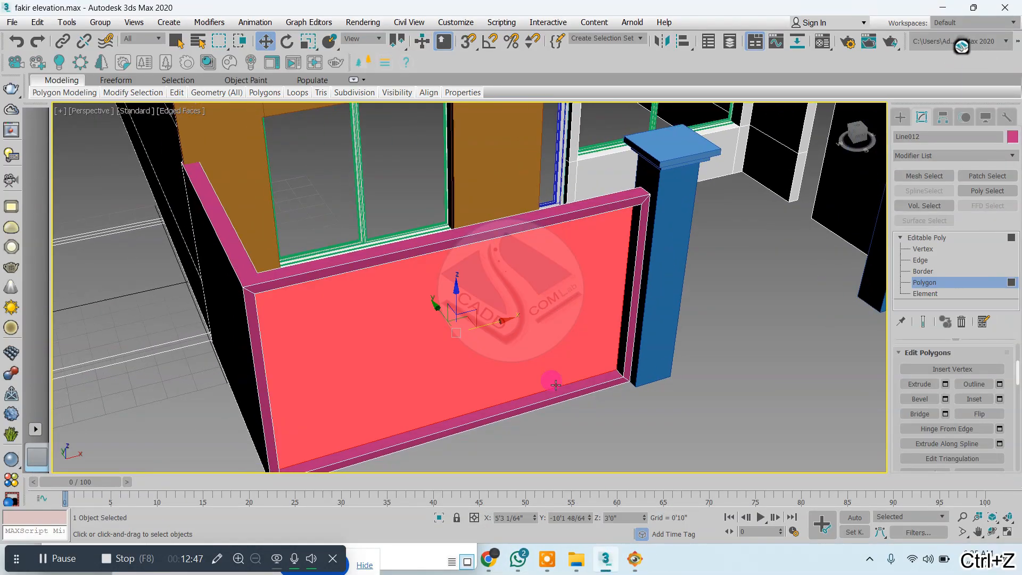
middle_click_drag(467, 359, 448, 278, "alt")
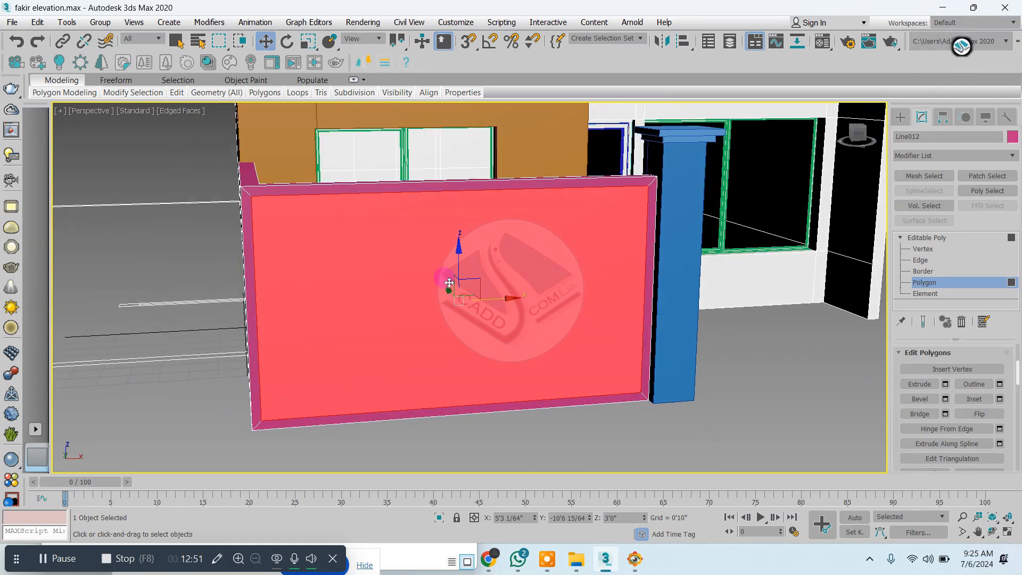
key("ctrl+z")
left_click(688, 350)
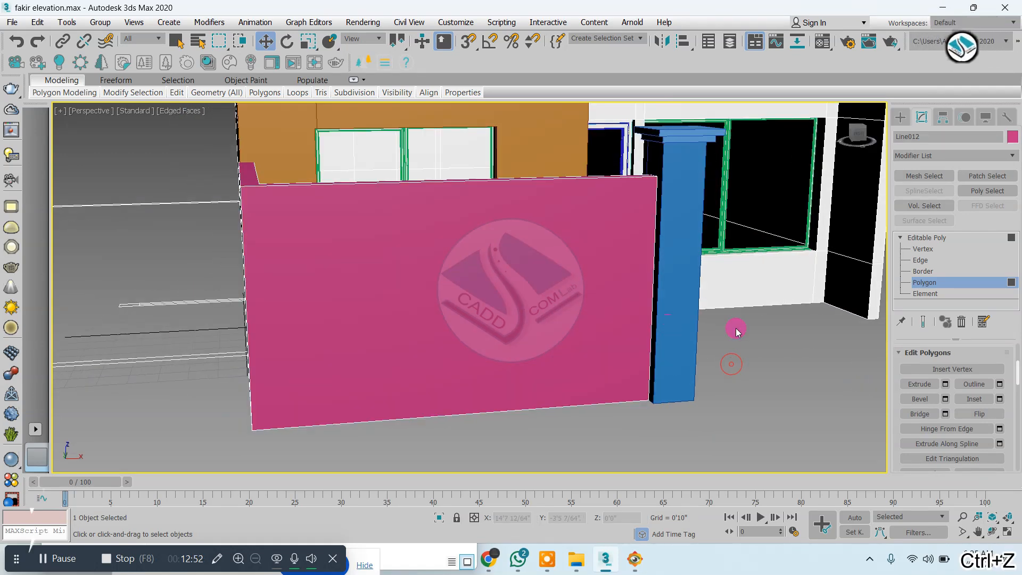
Connect the wall's top and bottom front edges with one vertical edge and move it about 4'1 50/64" toward the left gate pillar.
left_click(920, 259)
left_click_drag(453, 142, 453, 142)
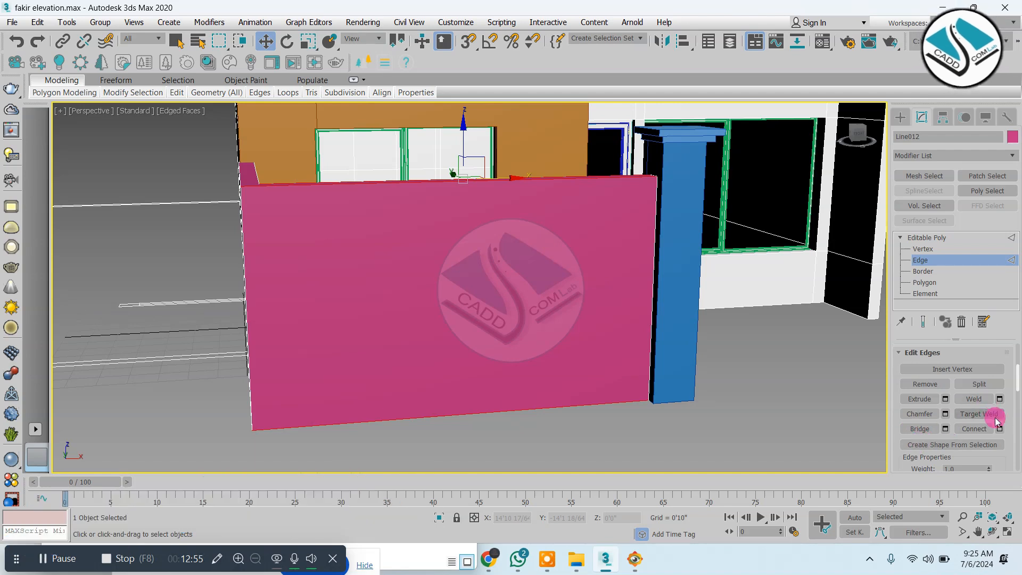
left_click(477, 350)
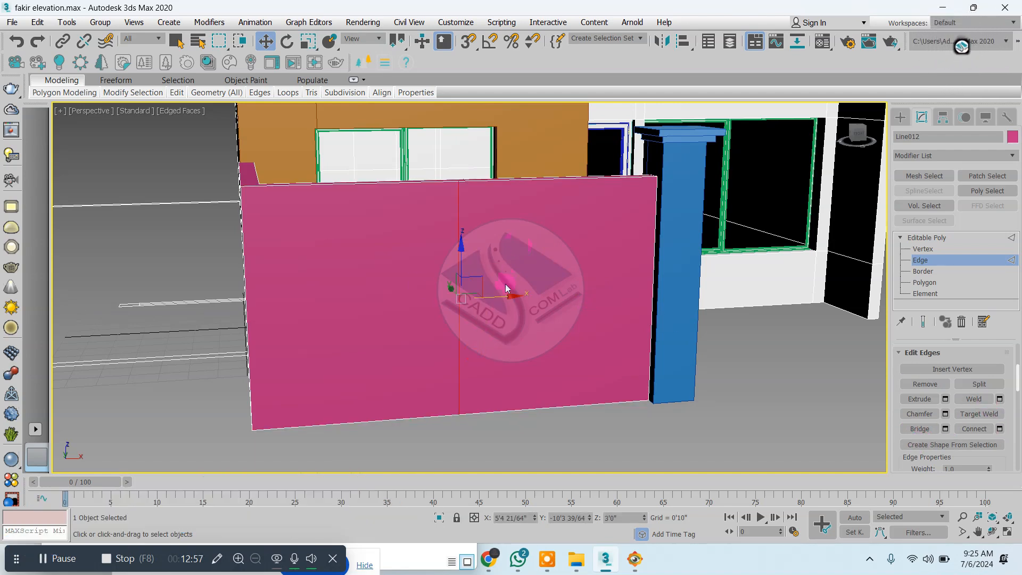
left_click_drag(626, 304, 646, 303)
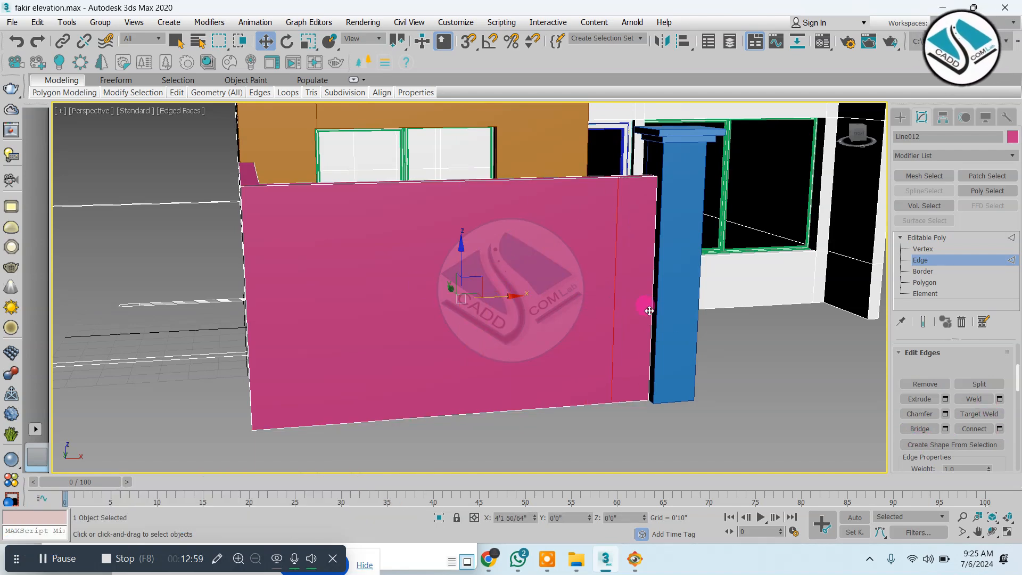
Connect the front boundary wall's top and bottom edges with one vertical edge and slide it along X close to the outer corner.
left_click_drag(510, 441, 458, 135)
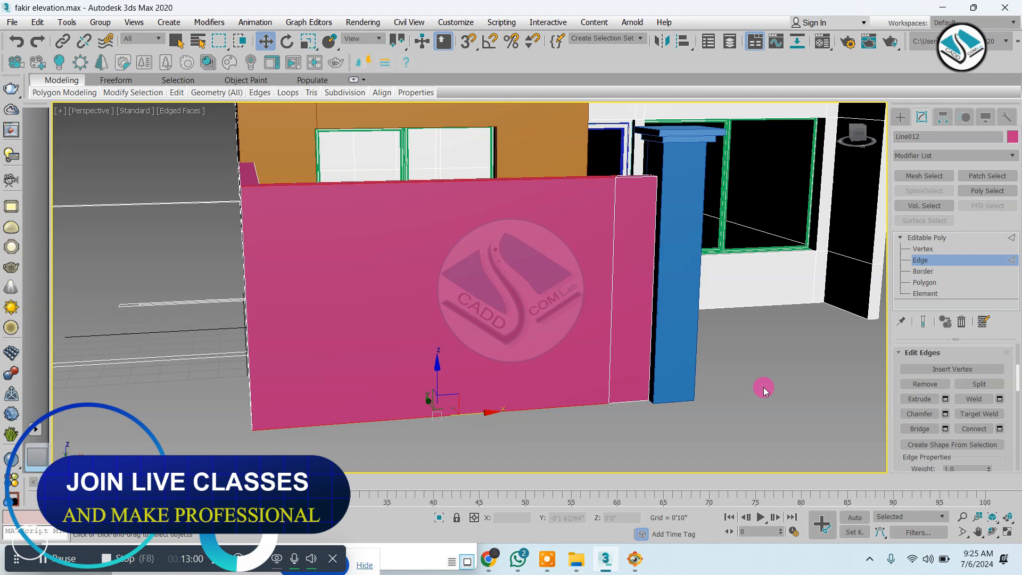
left_click(998, 428)
left_click(478, 350)
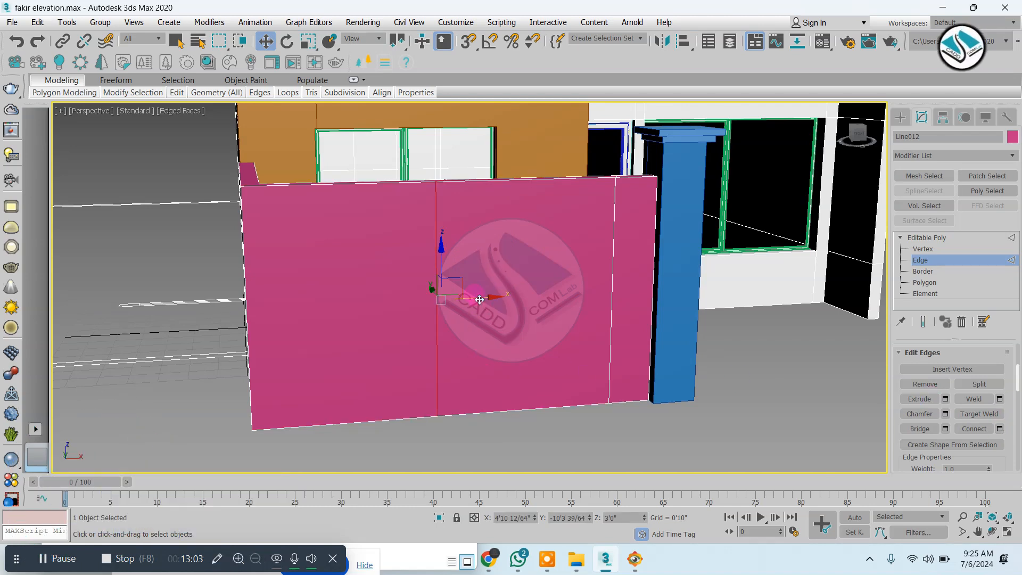
left_click_drag(479, 299, 311, 280)
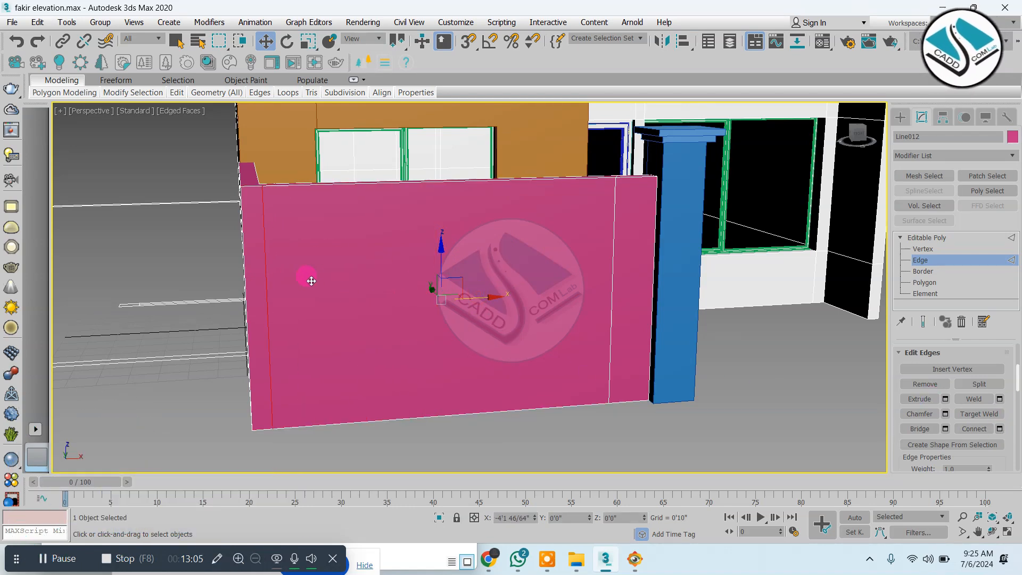
Connect the front wall's top and bottom edges with another vertical edge and move it beside the corner edge, at about X 1'7".
middle_click_drag(312, 280, 309, 313, "alt")
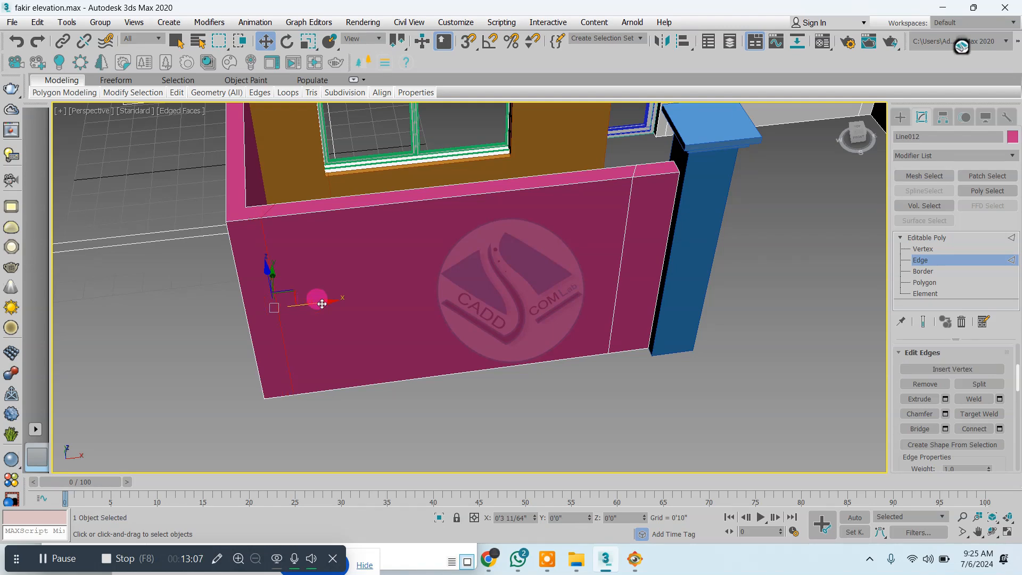
middle_click_drag(368, 340, 434, 245, "alt")
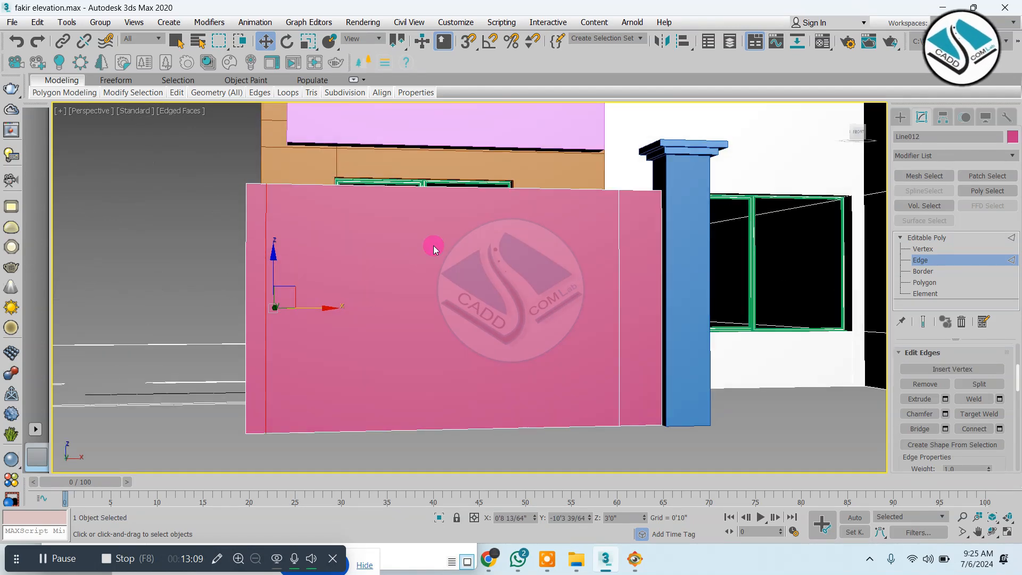
left_click_drag(441, 450, 440, 450)
left_click(999, 429)
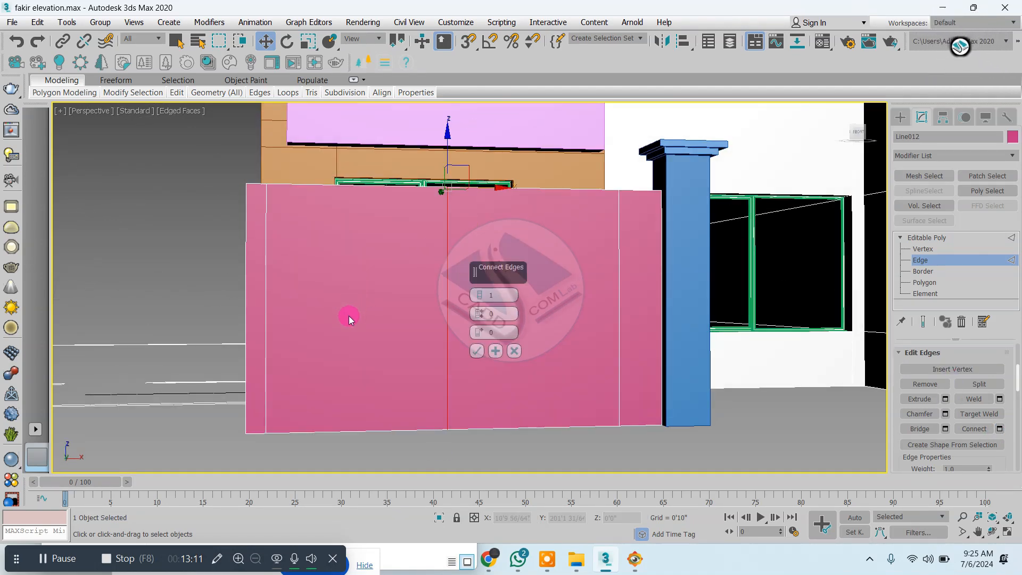
left_click(476, 351)
middle_click_drag(475, 351, 404, 311, "alt")
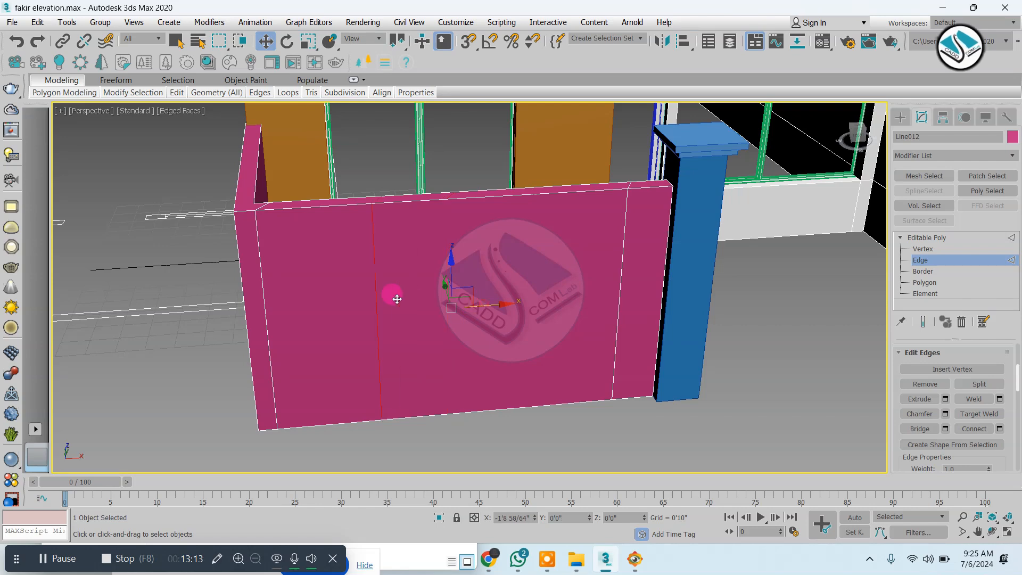
middle_click_drag(344, 296, 404, 341, "alt")
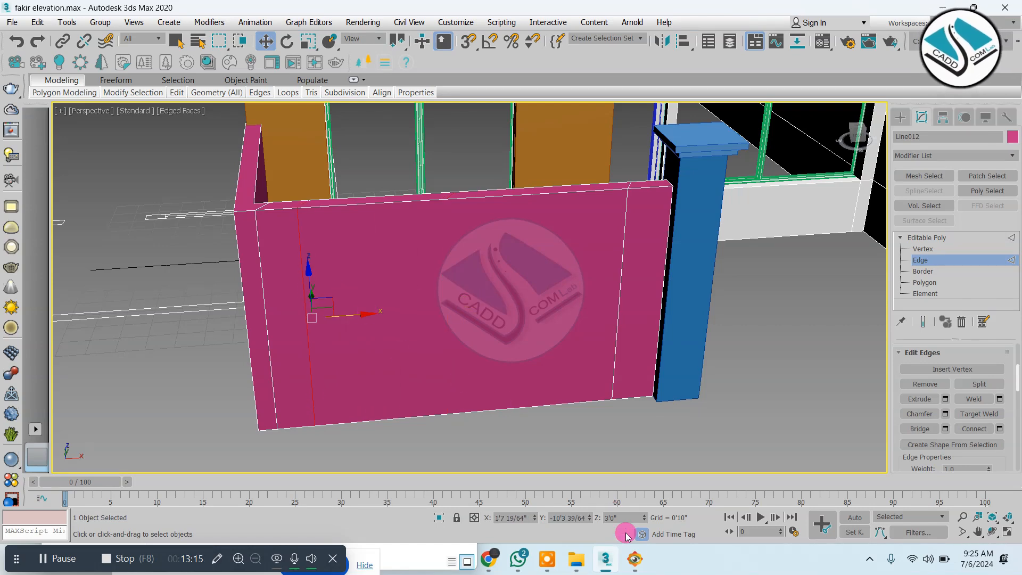
Check the reference elevation, then connect the front wall's vertical edges with one horizontal edge and raise it near the wall's top.
left_click(635, 558)
left_click(634, 558)
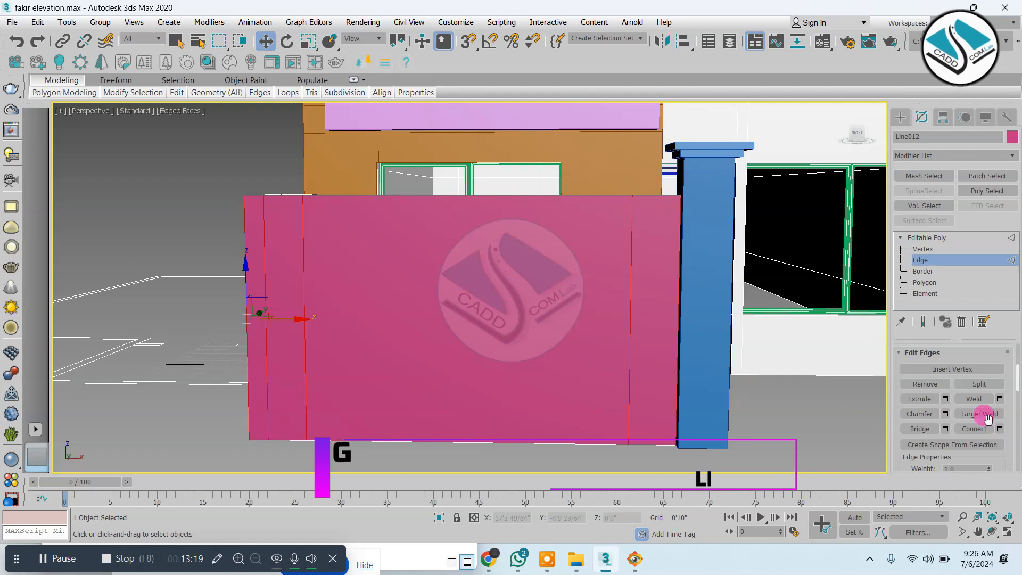
left_click(999, 428)
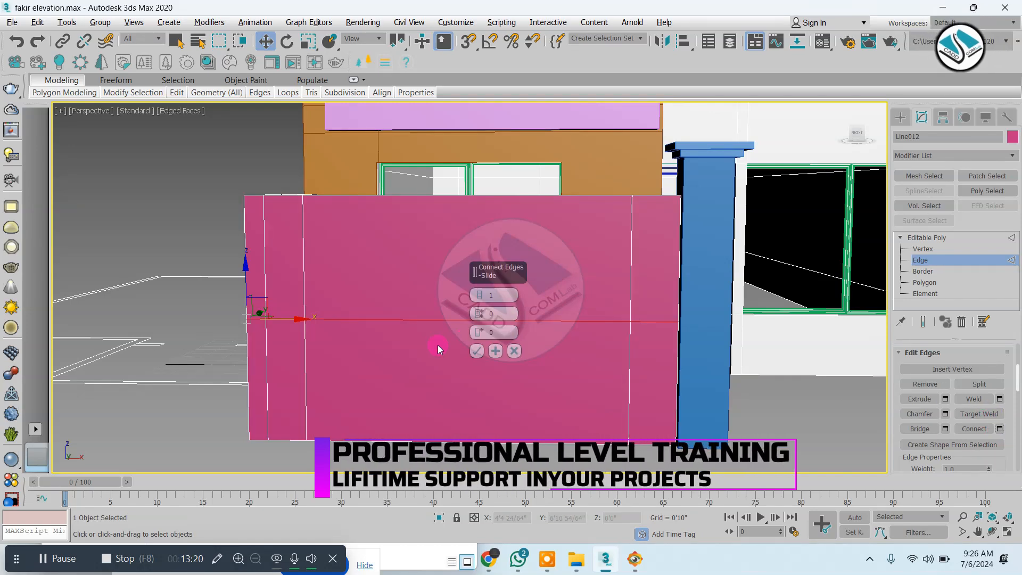
left_click(475, 351)
left_click_drag(405, 273, 419, 197)
Select the large front and back polygons below the horizontal edge and bridge them to cut an opening through the wall.
middle_click_drag(462, 229, 550, 291, "alt")
left_click(932, 282)
left_click(531, 295)
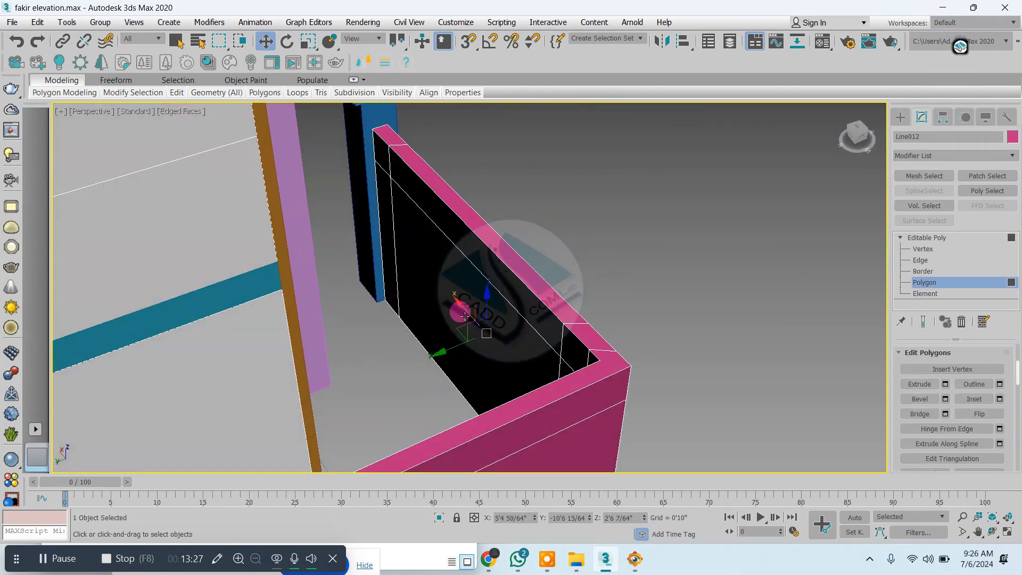
left_click(458, 312, "ctrl")
left_click(917, 413)
Delete the narrow polygon along the bottom of the new wall opening.
middle_click_drag(737, 350, 583, 345, "alt")
middle_click_drag(362, 331, 596, 315)
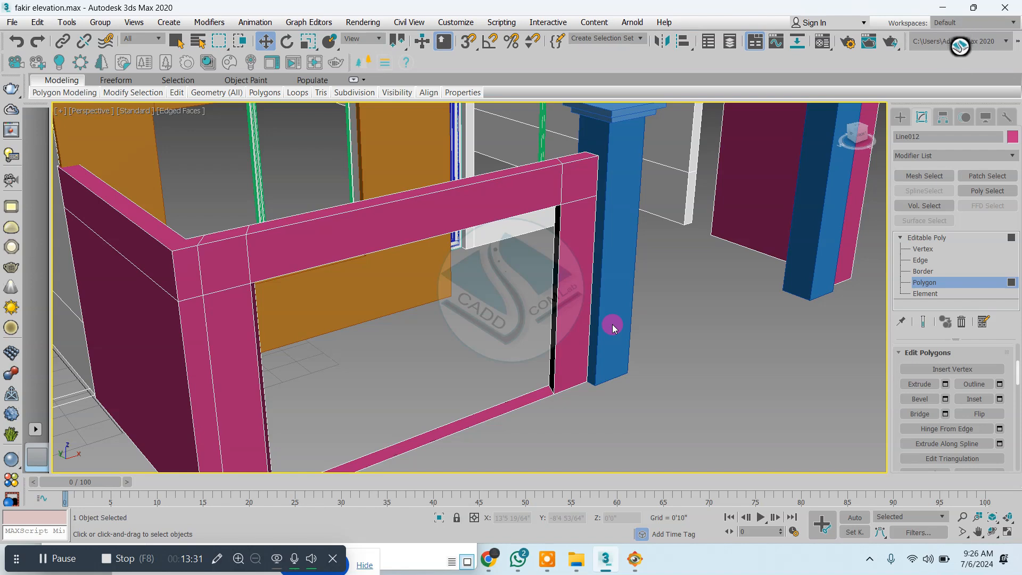
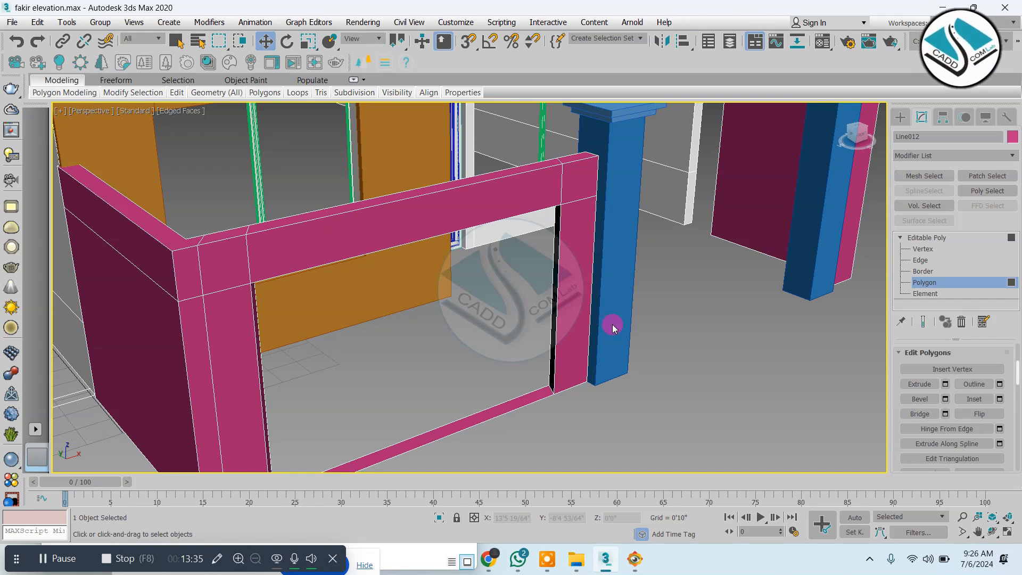
middle_click_drag(612, 328, 483, 290, "alt")
left_click(503, 342)
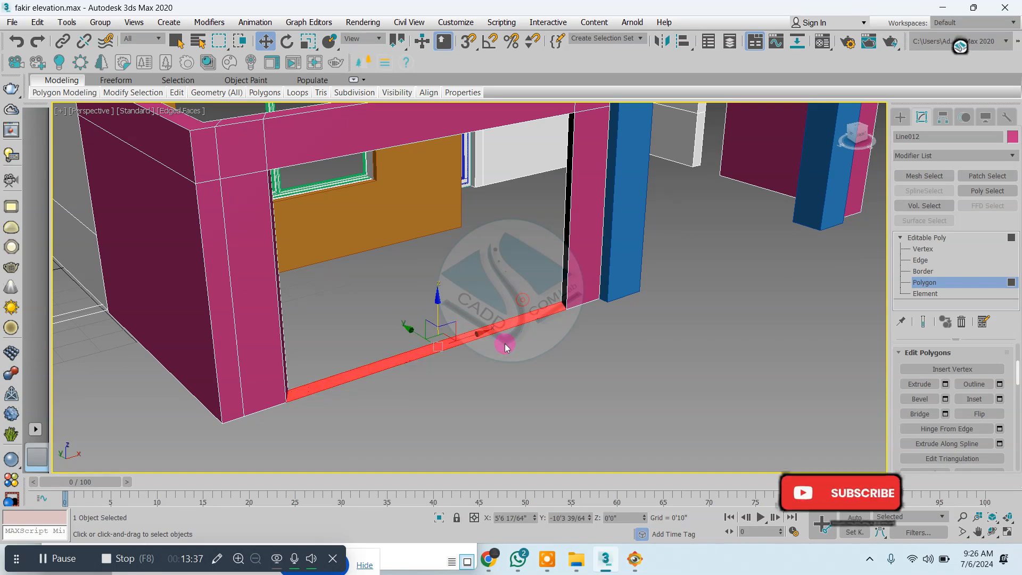
key("Delete")
In the Top view, scale the slanted vertex pair next to the blue pillar along X until it is square to the wall.
middle_click_drag(581, 251, 537, 314, "alt")
key("alt+w")
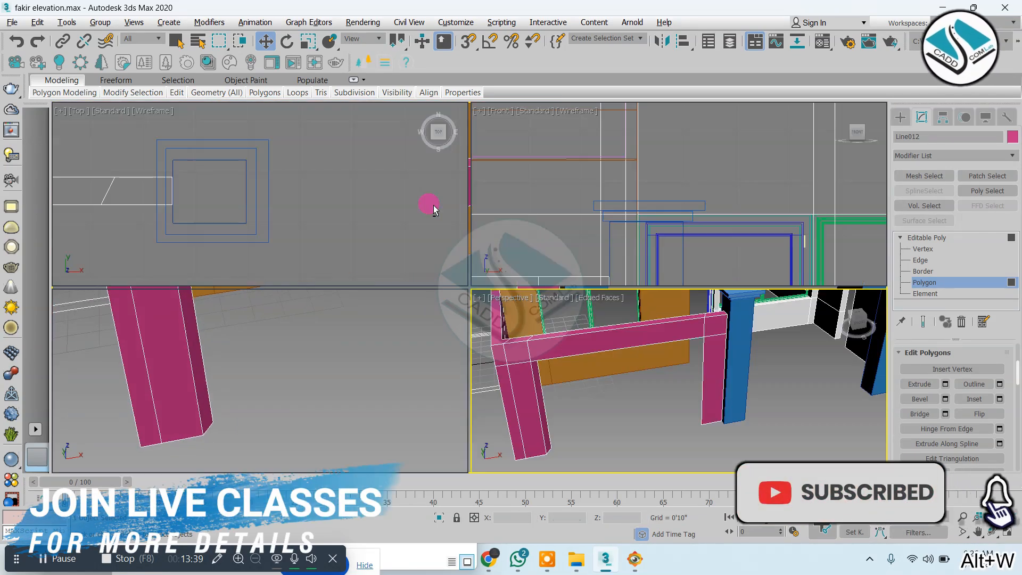
left_click(430, 207)
key("alt+w")
scroll(417, 229, "down", 3)
middle_click_drag(417, 229, 624, 216)
left_click(925, 250)
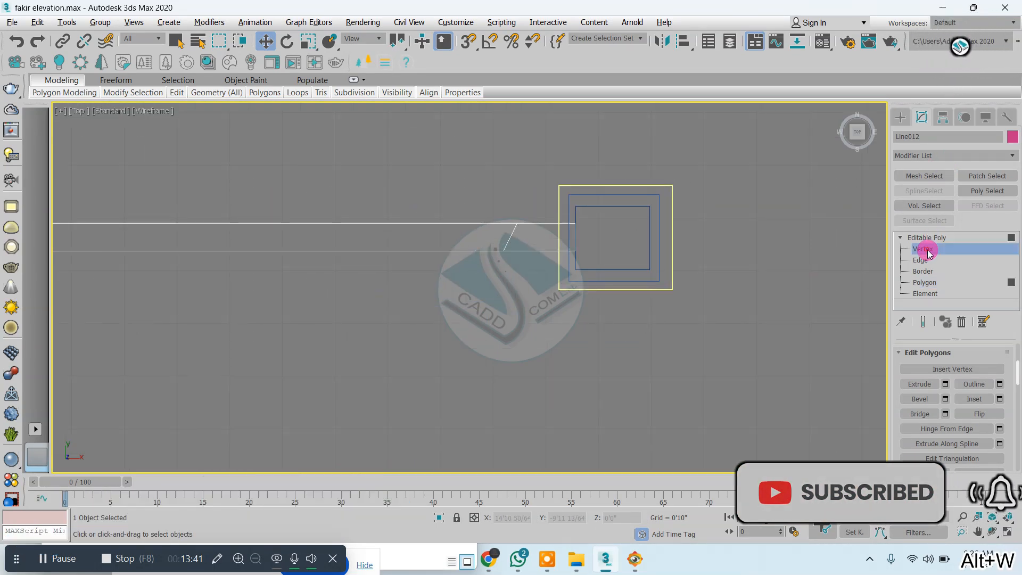
middle_click_drag(534, 226, 534, 212)
scroll(533, 212, "up", 2)
left_click_drag(477, 165, 540, 293)
key("r")
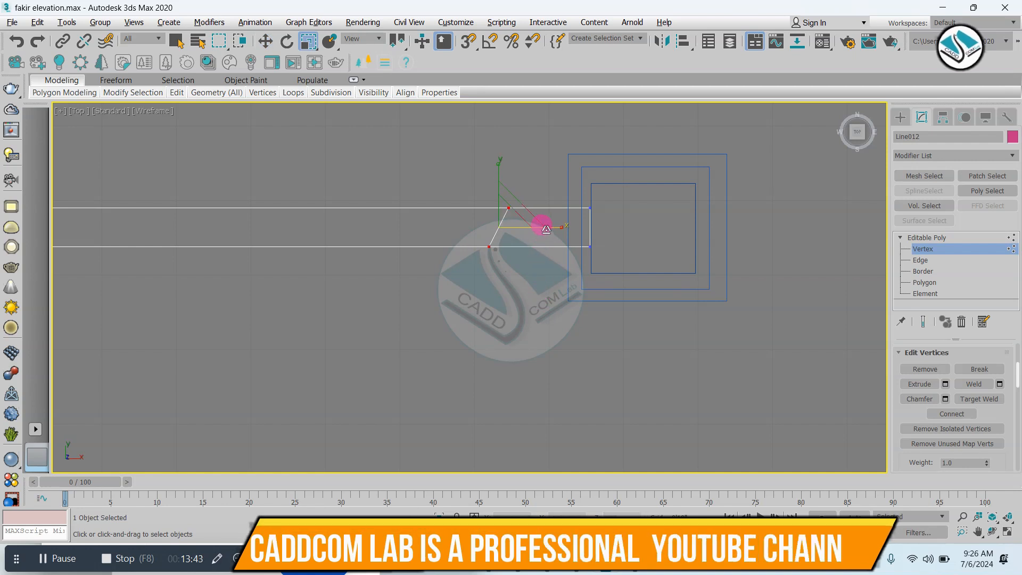
left_click_drag(554, 229, 764, 225)
left_click_drag(954, 202, 734, 202)
scroll(828, 286, "down", 3)
middle_click_drag(803, 286, 872, 283)
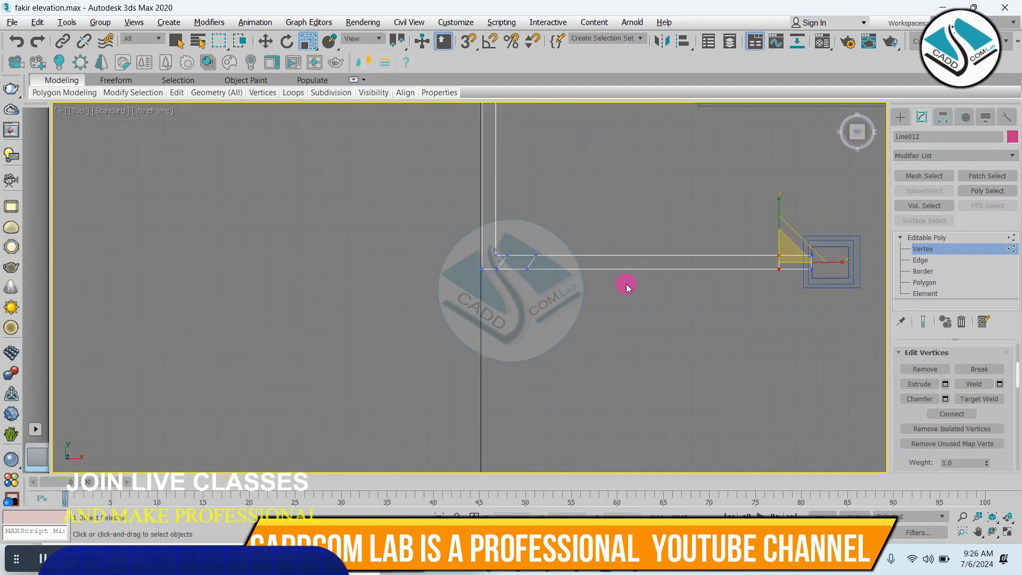
scroll(628, 286, "up", 2)
left_click_drag(376, 210, 482, 292)
left_click_drag(449, 247, 315, 237)
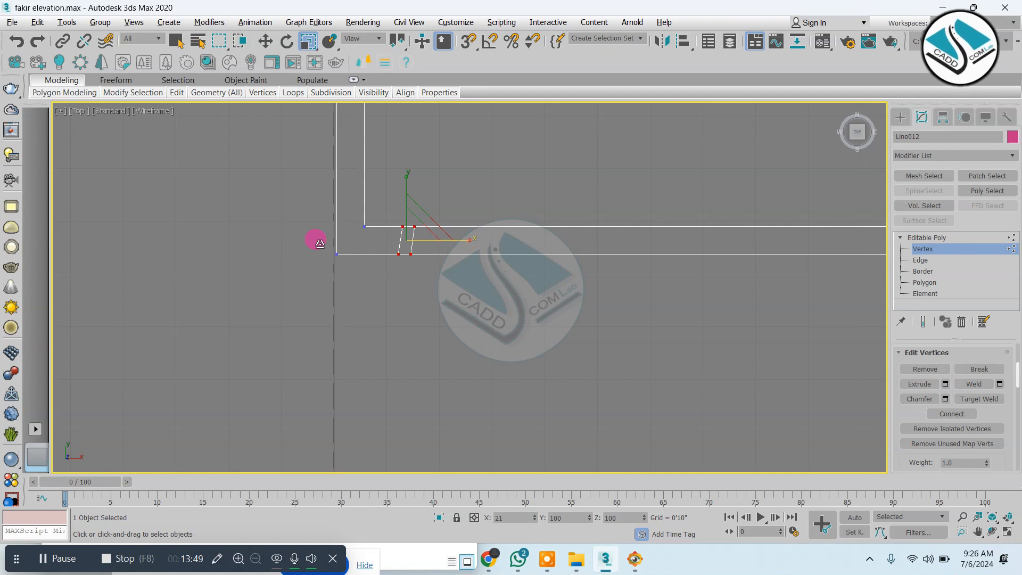
key("ctrl+z")
Square the opening's corner-side vertex pair by scaling along X, and move the adjacent pair's outer vertices into line with their inner ones.
left_click_drag(479, 209, 399, 292)
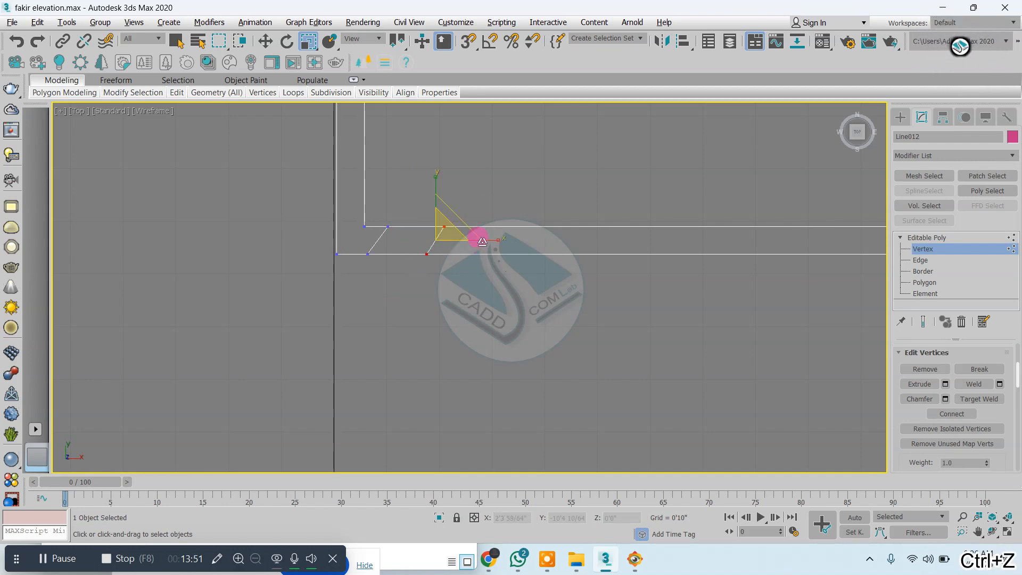
left_click_drag(479, 235, 489, 238)
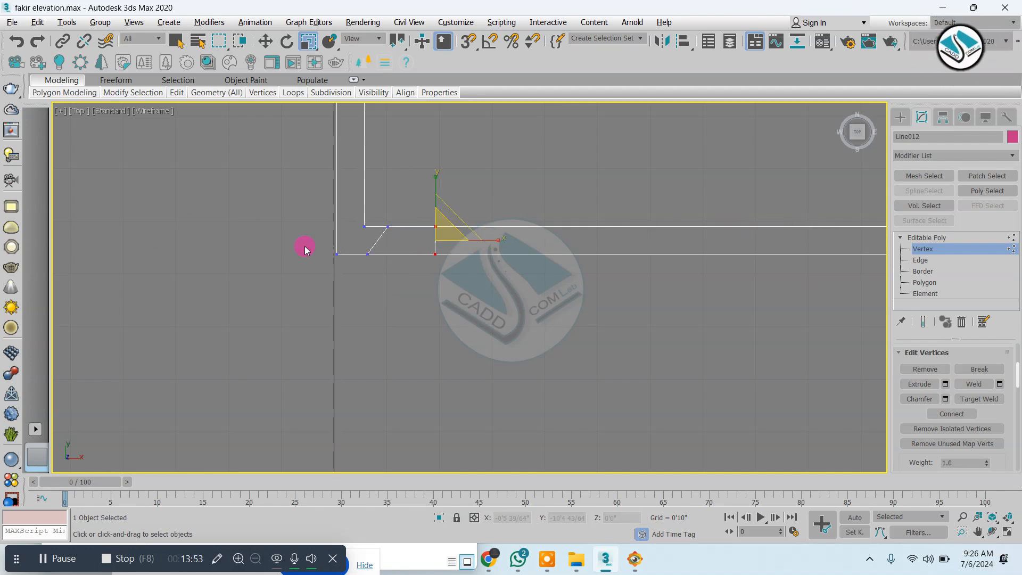
scroll(305, 249, "up", 2)
left_click(392, 257)
key("w")
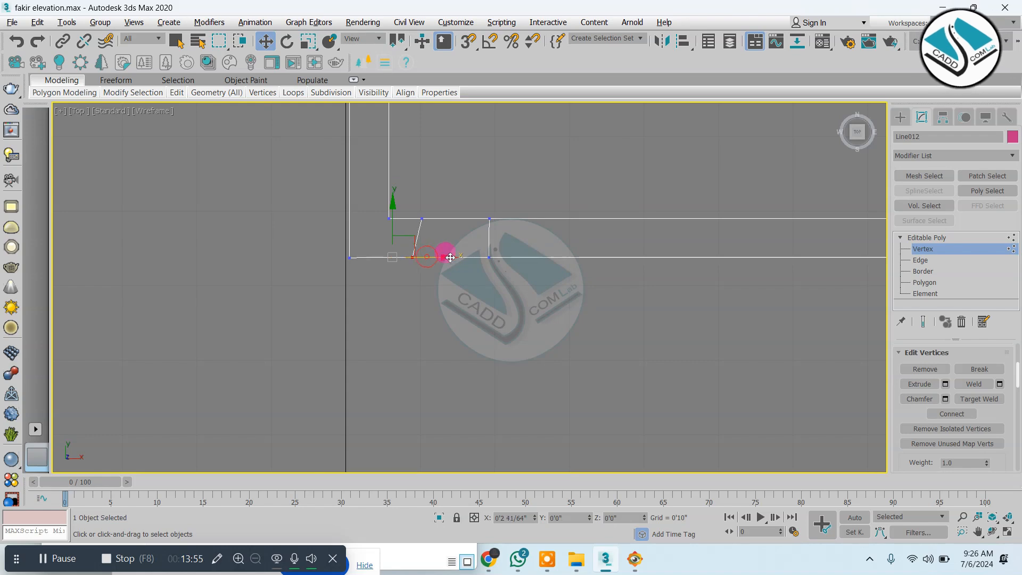
key("alt+w")
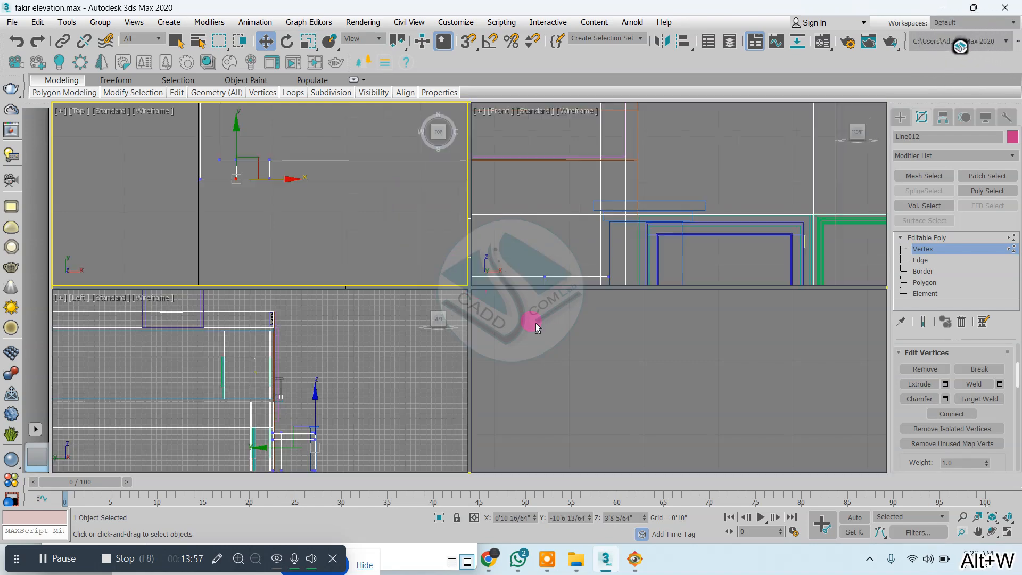
key("alt+w")
scroll(471, 306, "down", 3)
middle_click_drag(450, 318, 604, 463, "alt")
Check the boundary wall design in the ELEVATION 1.jpg reference image, then return to the 3ds Max model and leave vertex editing.
left_click(634, 558)
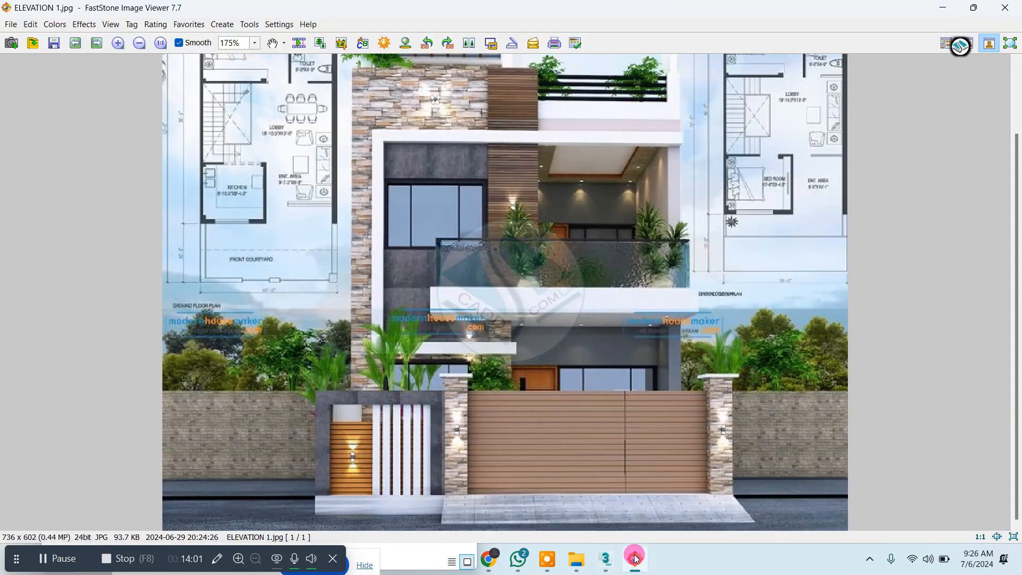
left_click(635, 557)
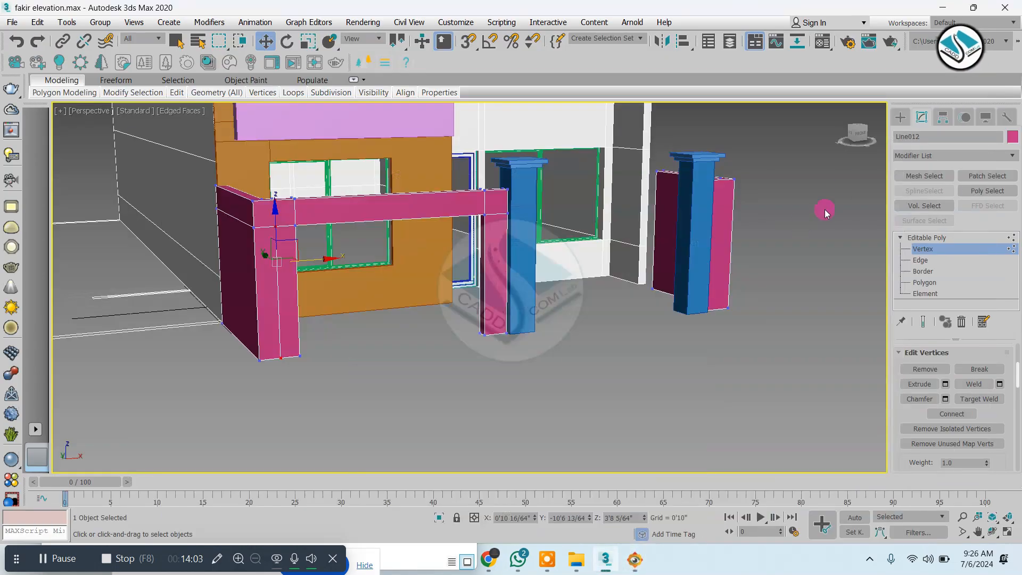
left_click(900, 117)
left_click(550, 272)
middle_click_drag(331, 246, 327, 298, "alt")
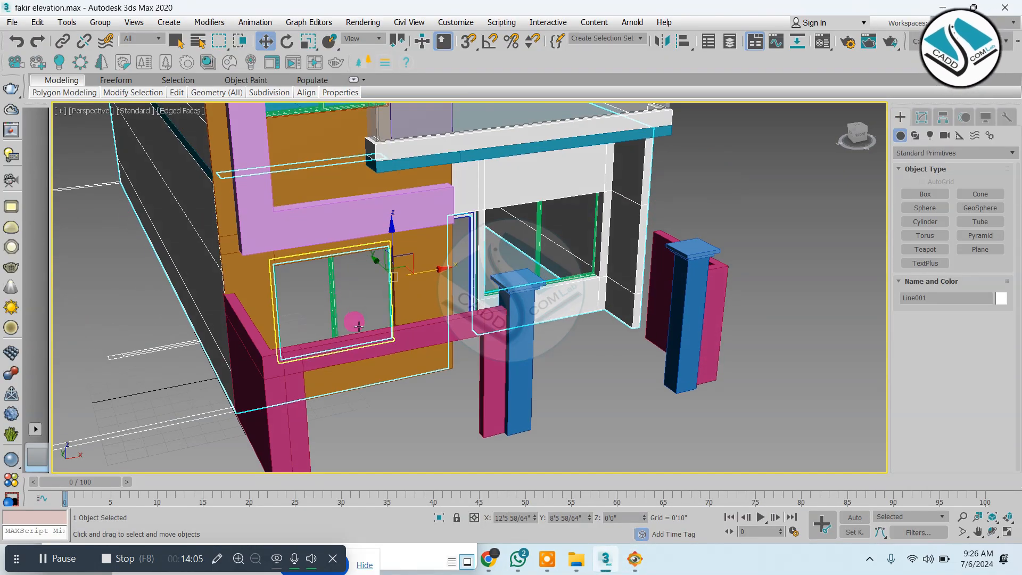
key("alt+w")
key("alt+w")
key("alt+w")
key("alt+w")
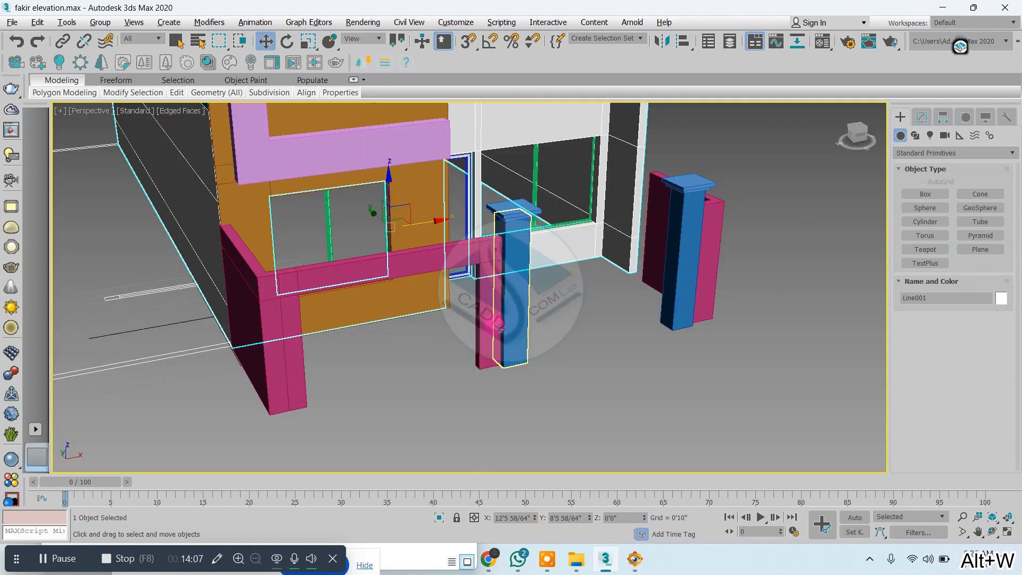
Select the pink boundary wall and isolate it from the rest of the scene.
right_click(482, 244)
left_click(403, 259)
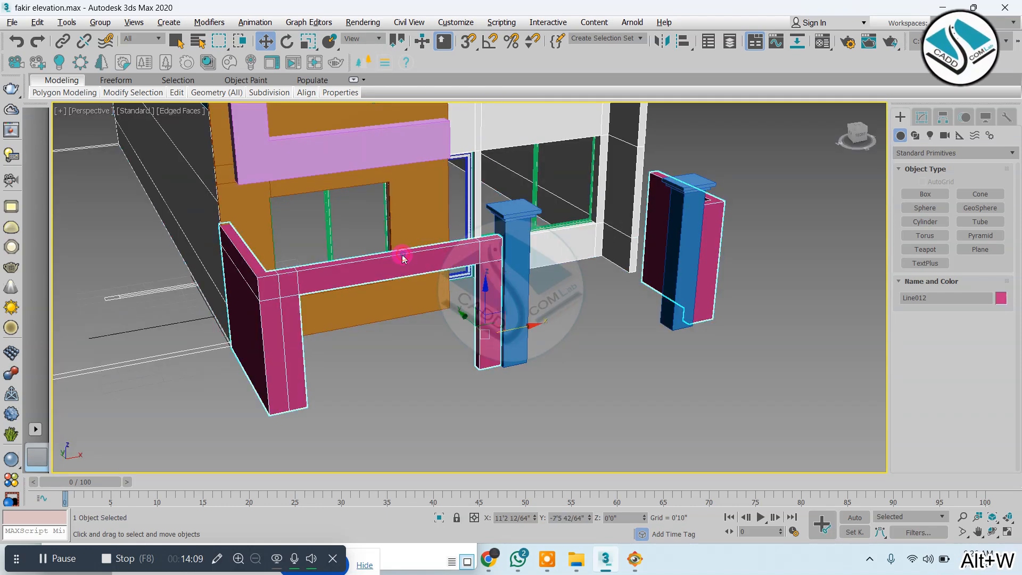
right_click(403, 259)
left_click(451, 194)
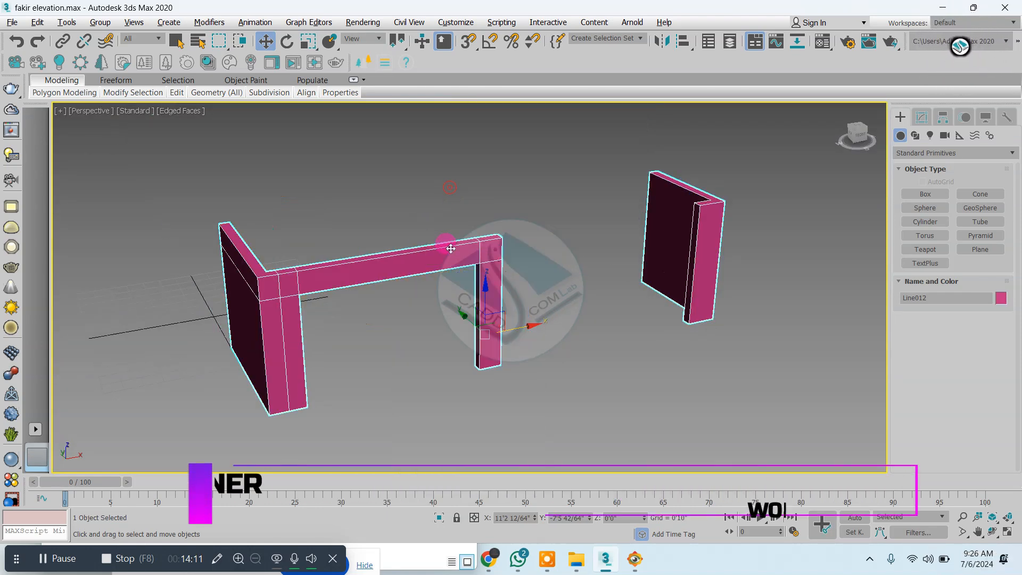
In the Front view, draw a snapped rectangle about 5'0" by 7'10" filling the boundary wall's opening.
key("alt+w")
right_click(527, 236)
key("alt+w")
scroll(494, 240, "down", 8)
key("a")
scroll(470, 249, "up", 3)
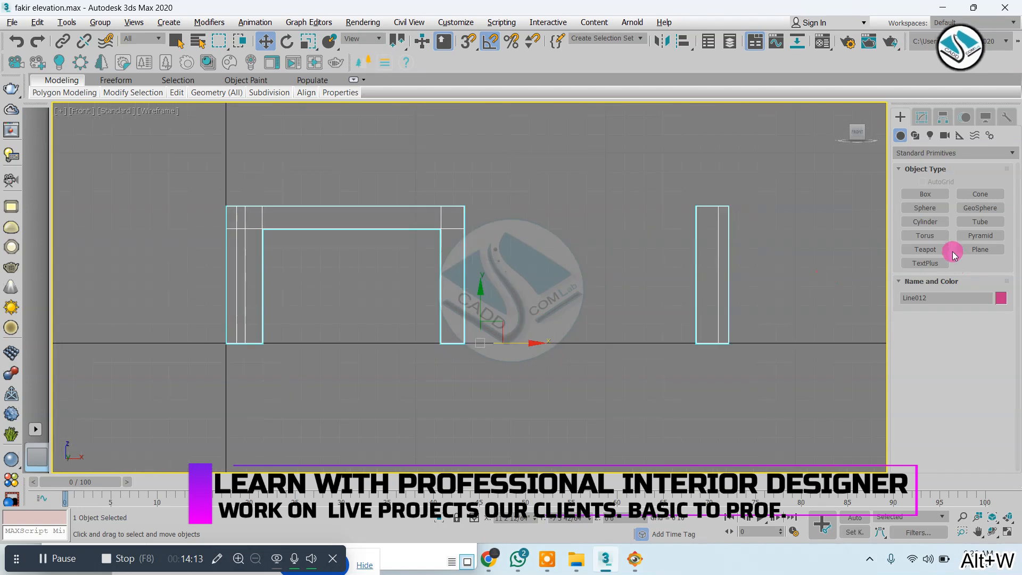
left_click(917, 140)
left_click(981, 205)
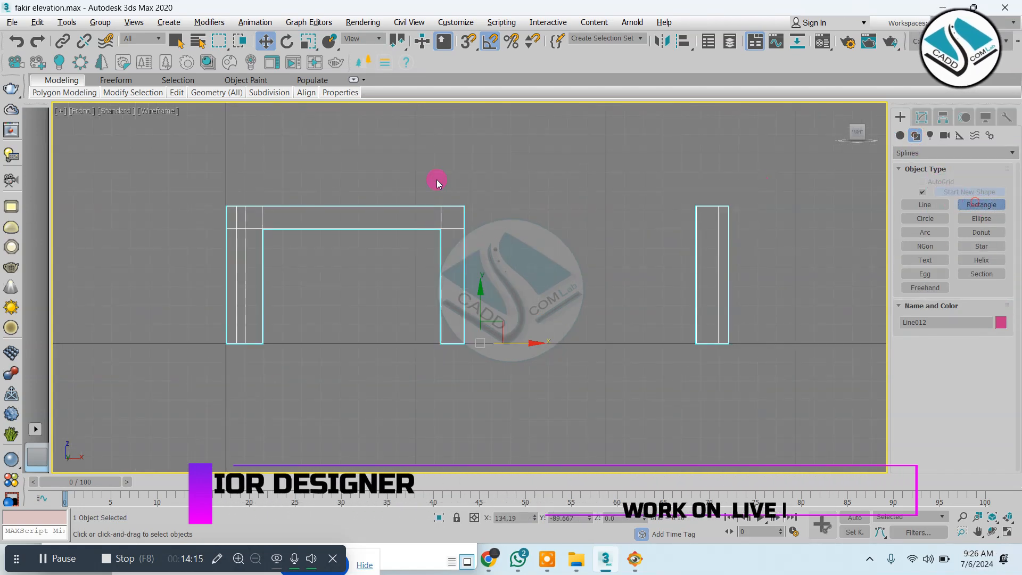
left_click_drag(256, 226, 441, 341)
key("alt+w")
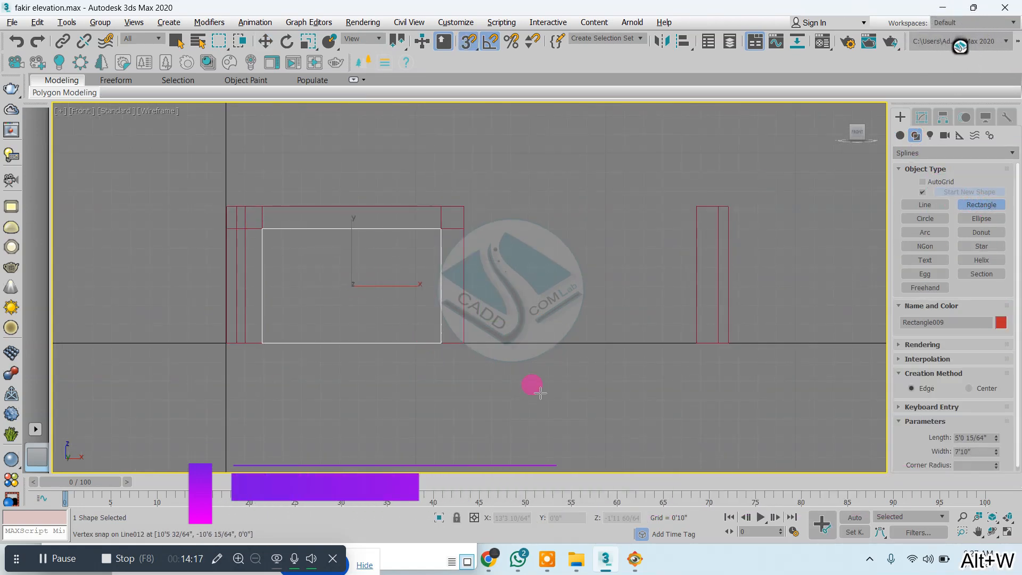
right_click(540, 358)
key("alt+w")
Apply an Extrude modifier to the opening's rectangle with an amount of 0.5.
left_click(923, 118)
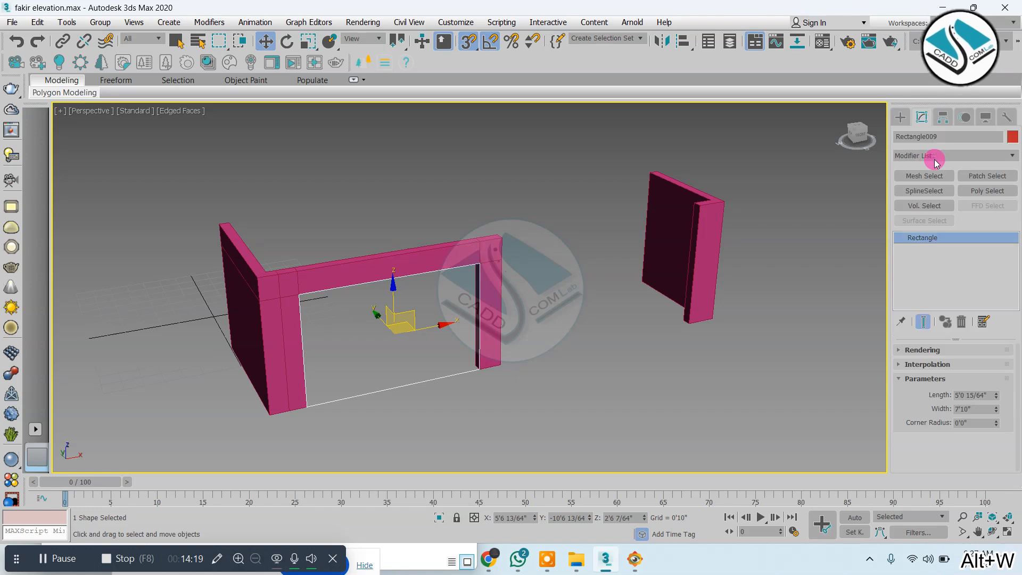
left_click(935, 154)
scroll(928, 181, "down", 12)
left_click(928, 165)
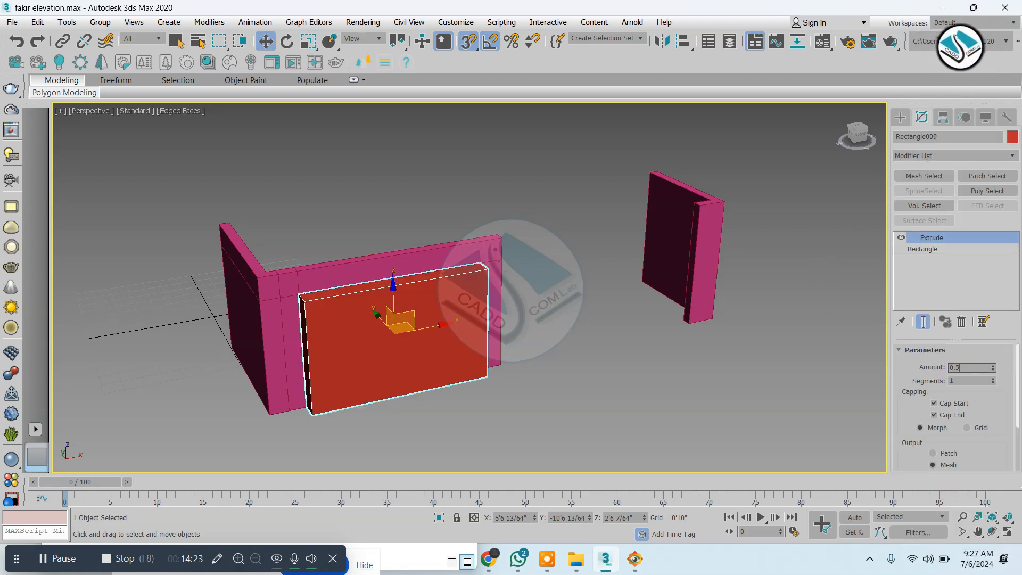
type("0.5")
key("Return")
left_click(901, 119)
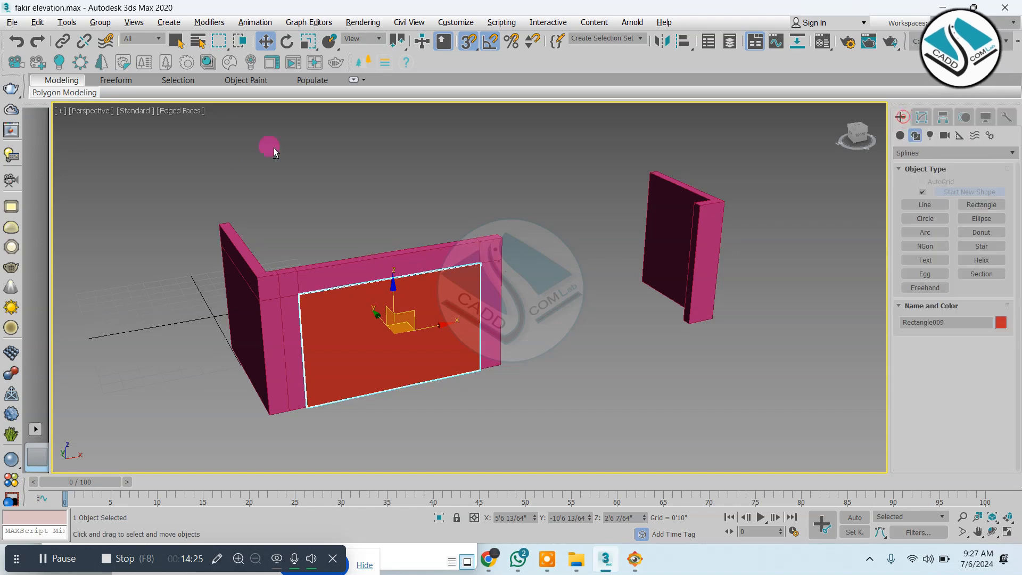
Turn snapping off and, in the Top view, move the infill panel back into the thickness of the boundary wall.
key("alt+w")
right_click(288, 176)
key("alt+w")
key("s")
scroll(612, 209, "up", 5)
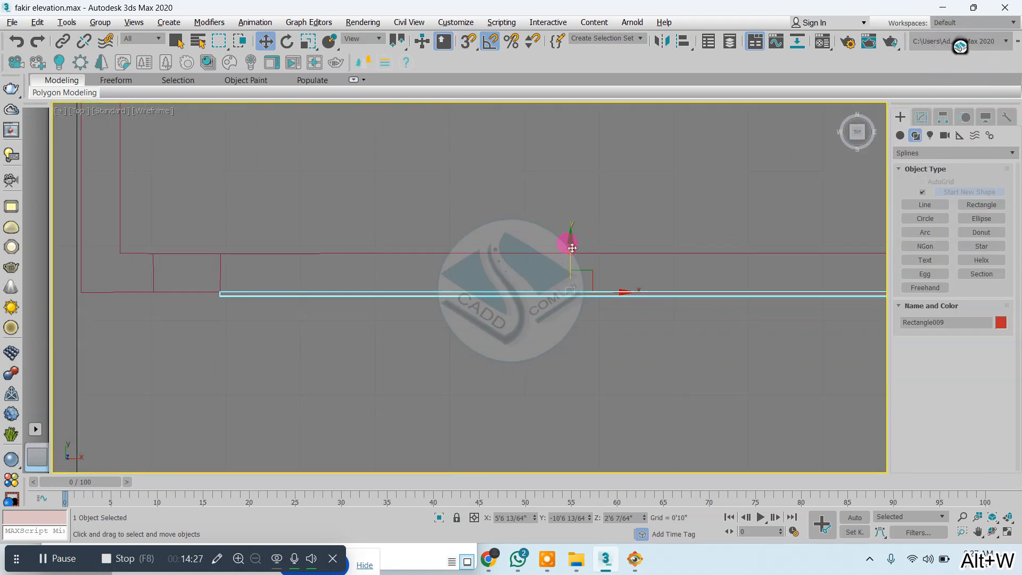
left_click_drag(571, 248, 570, 217)
key("alt+w")
right_click(621, 330)
key("alt+w")
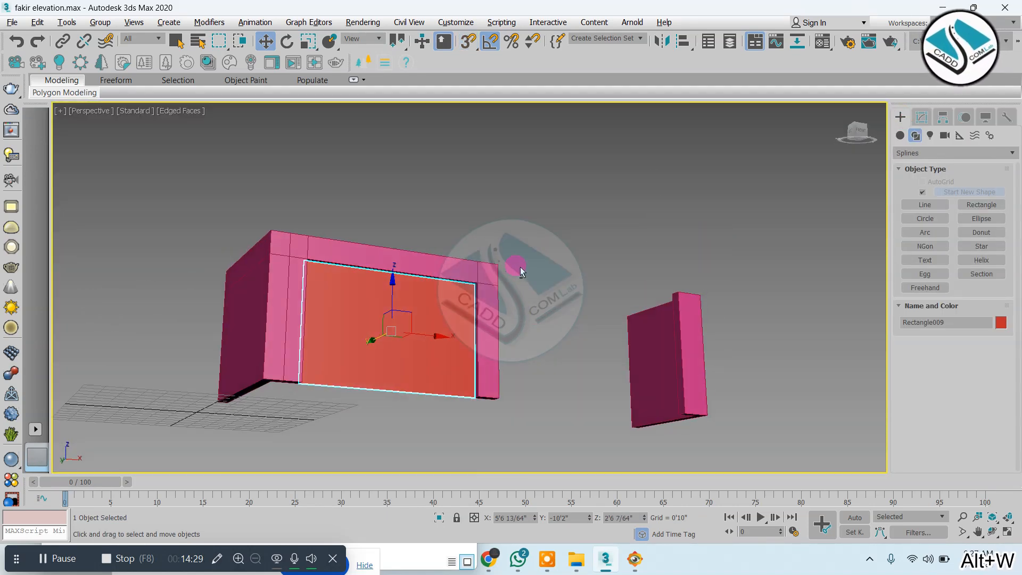
Change the infill panel's object color to white.
scroll(520, 267, "up", 3)
left_click(1001, 322)
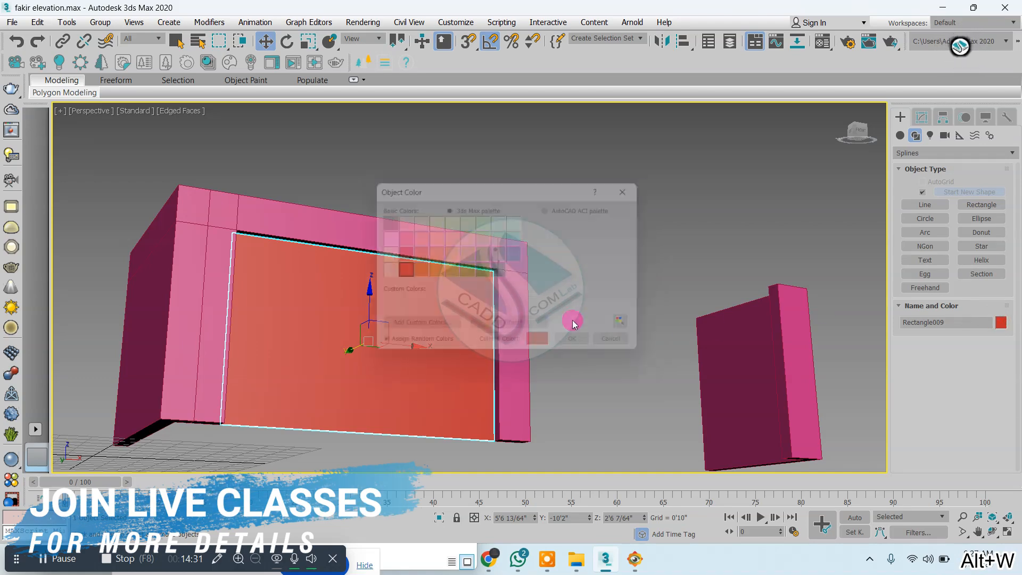
left_click(638, 311)
left_click(582, 348)
middle_click_drag(589, 347, 579, 365, "alt")
Check the ELEVATION 1.jpg reference, then draw a vertical slat rectangle about 7'0" by 0'4" over the infill panel in the Front view.
left_click(636, 561)
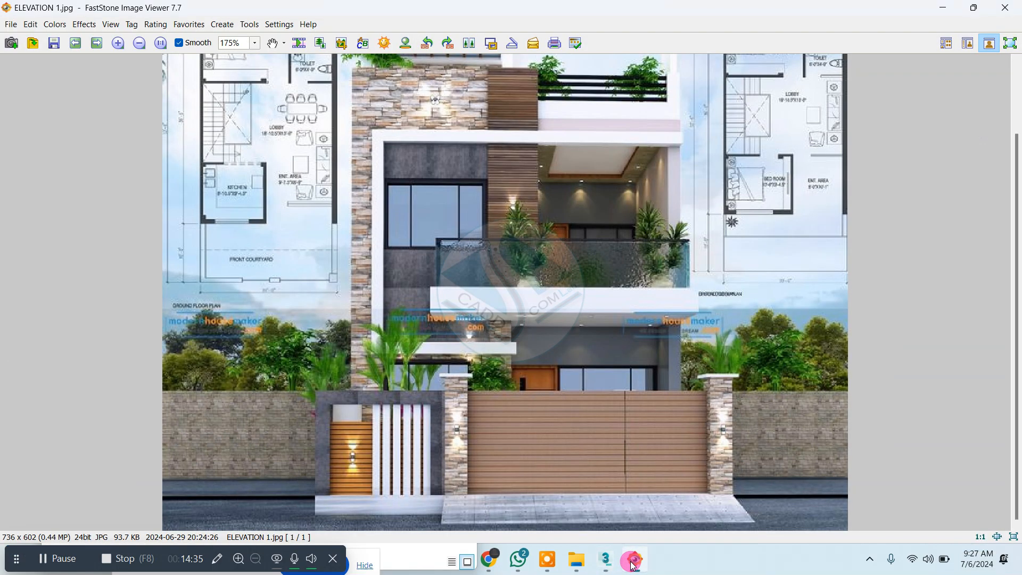
left_click(635, 561)
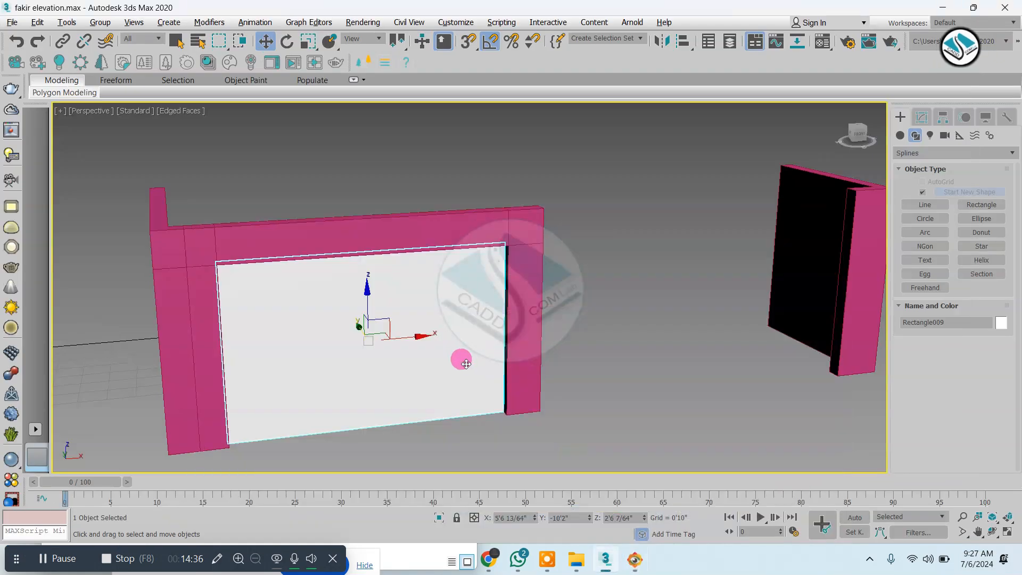
left_click(637, 561)
left_click(637, 562)
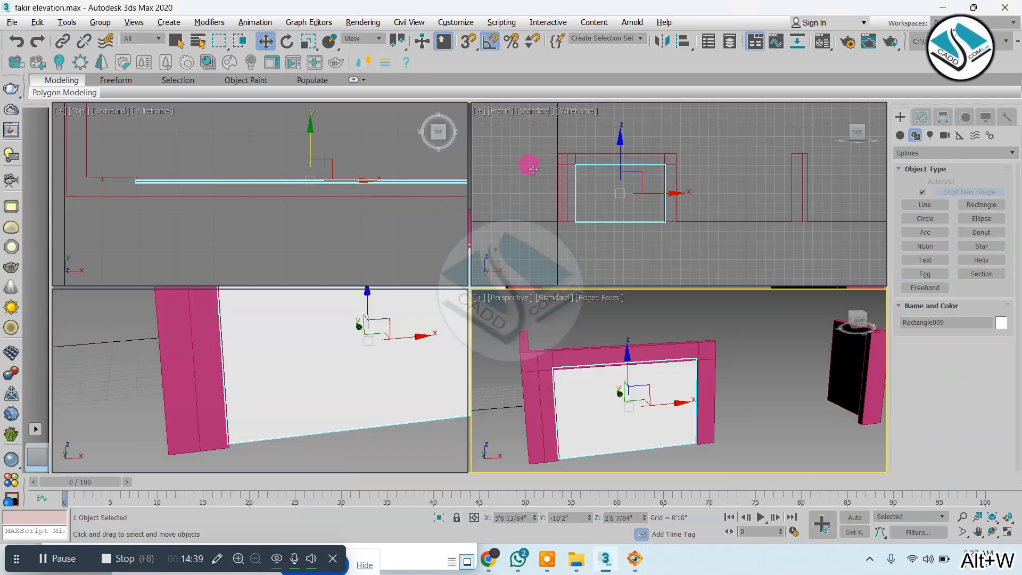
key("alt+w")
left_click(978, 206)
scroll(453, 202, "up", 2)
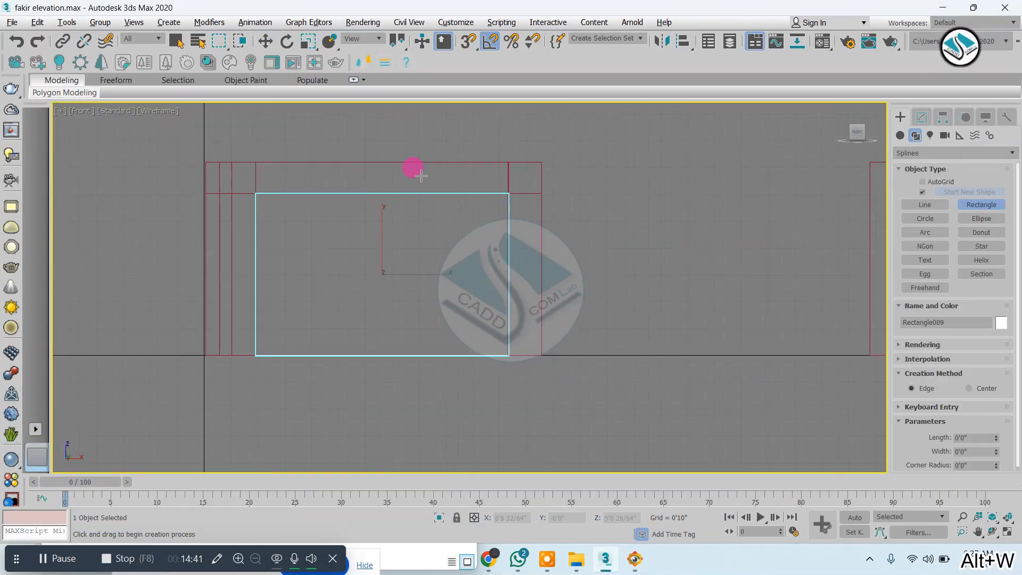
left_click_drag(416, 130, 421, 358)
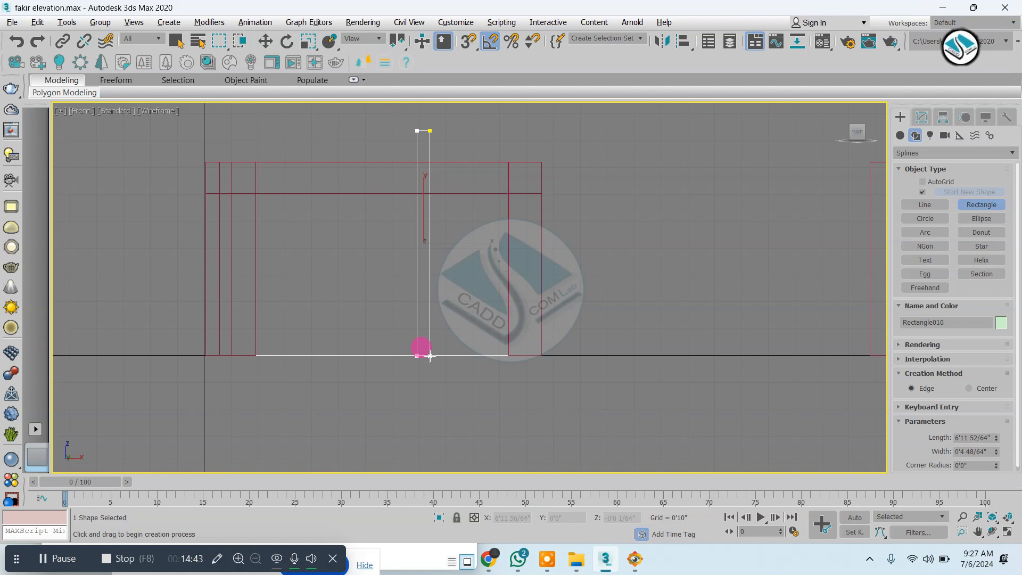
right_click(425, 322)
Apply an Extrude modifier to the vertical slat rectangle.
key("alt+w")
right_click(306, 219)
key("alt+w")
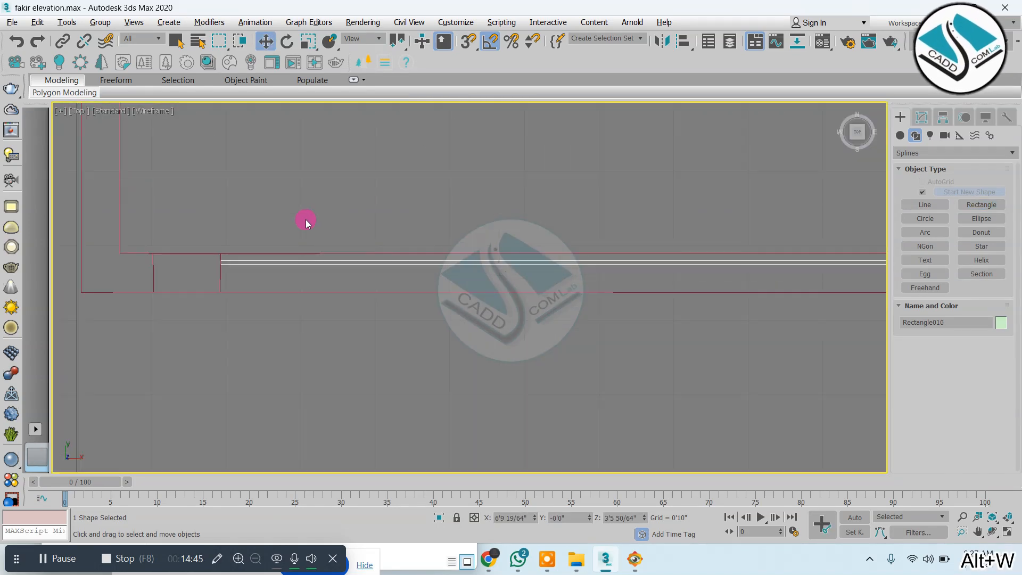
scroll(305, 219, "down", 2)
key("alt+w")
right_click(582, 222)
key("alt+w")
left_click(921, 117)
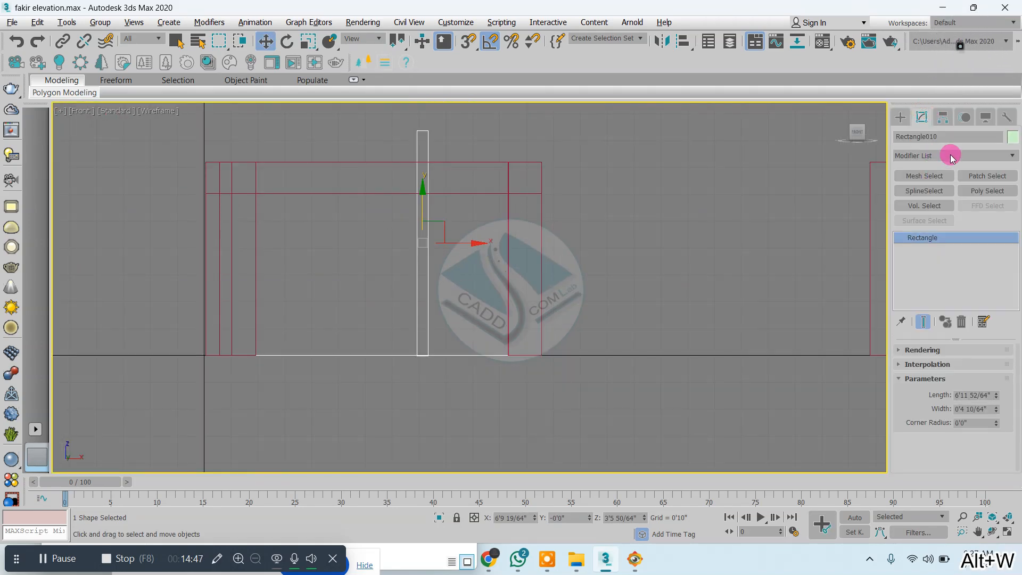
left_click(949, 155)
type("ex")
left_click(929, 171)
Set the vertical slat's Extrude amount to 0'5 32/64" while viewing it in Perspective.
key("alt+w")
right_click(330, 222)
key("alt+w")
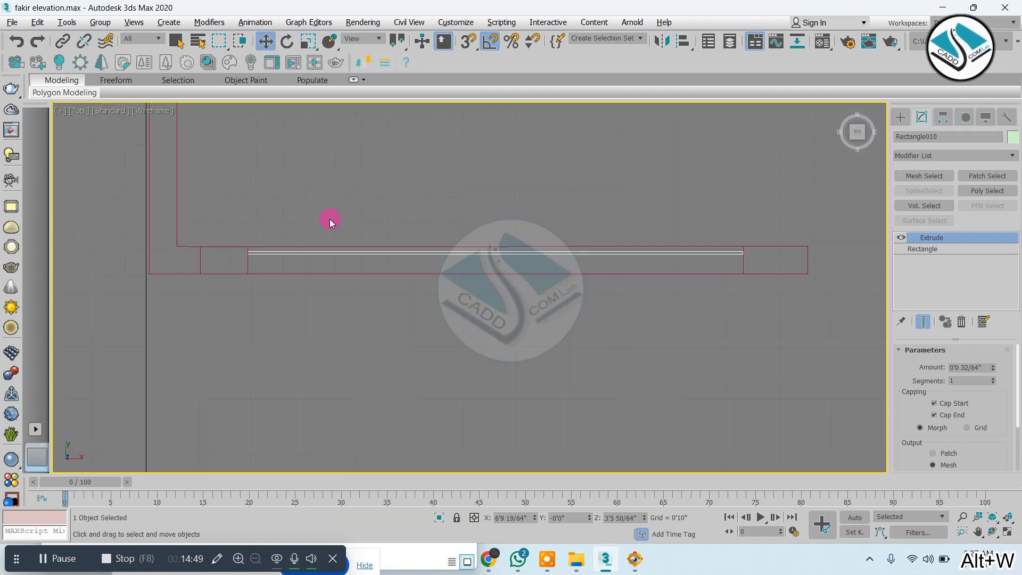
key("alt+w")
right_click(557, 332)
key("alt+w")
middle_click_drag(461, 303, 777, 282, "alt")
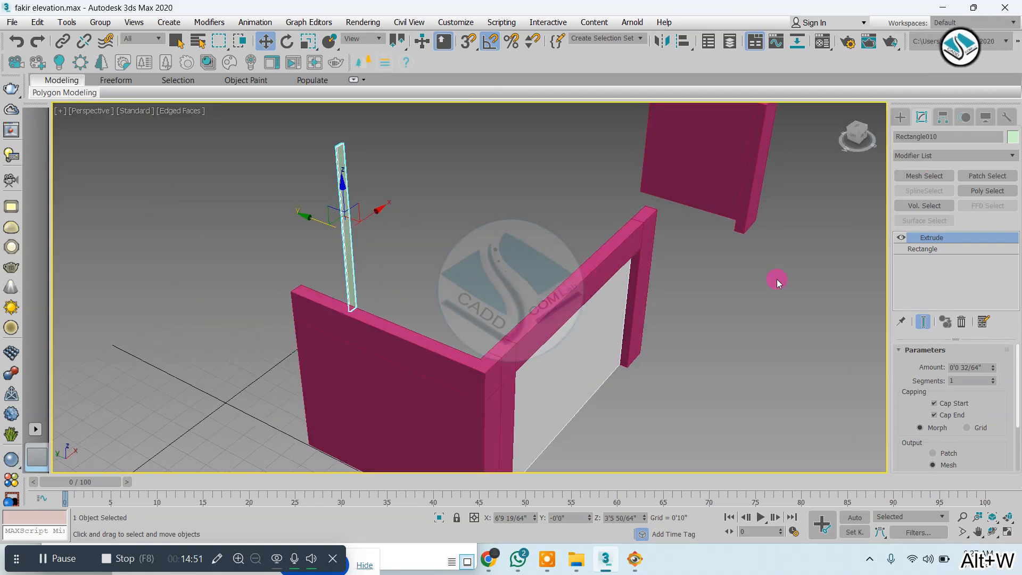
scroll(346, 156, "up", 5)
left_click_drag(996, 370, 991, 354)
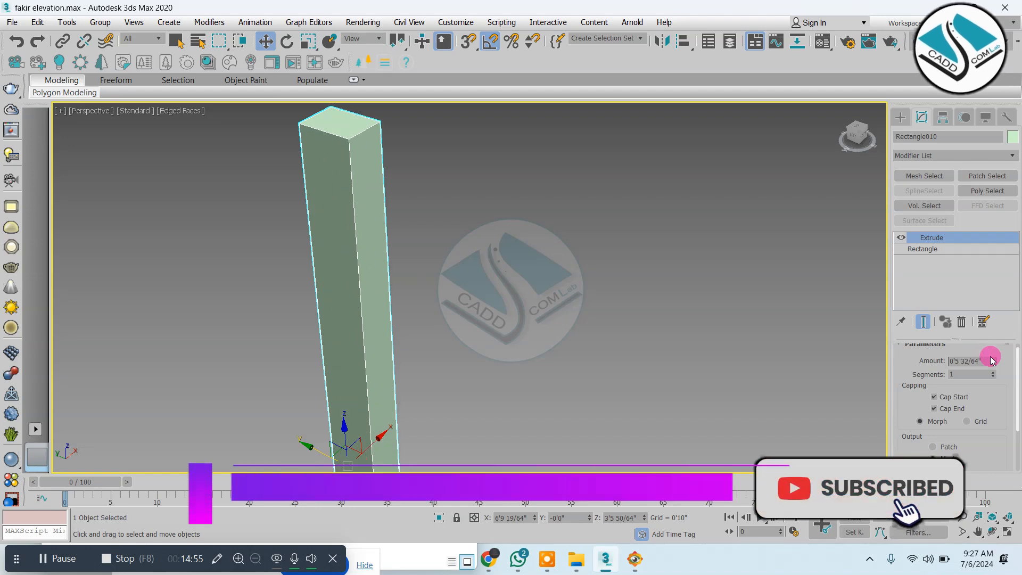
In the Top view, move the slat forward to the infill panel and across toward the far end of the opening.
key("alt+w")
key("alt+w")
scroll(388, 246, "down", 4)
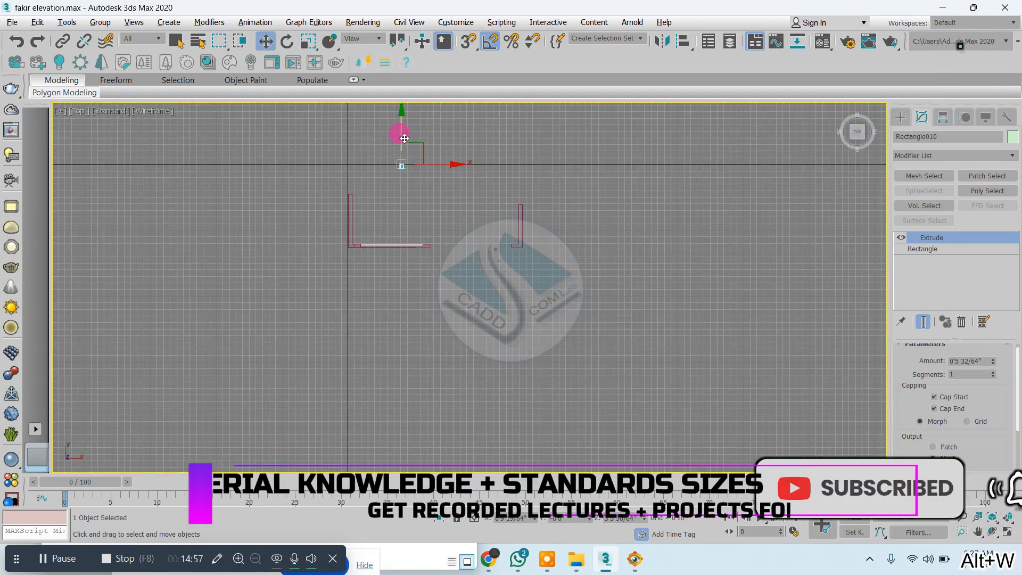
middle_click_drag(399, 130, 401, 207)
scroll(401, 208, "up", 4)
left_click(894, 122)
scroll(453, 213, "up", 4)
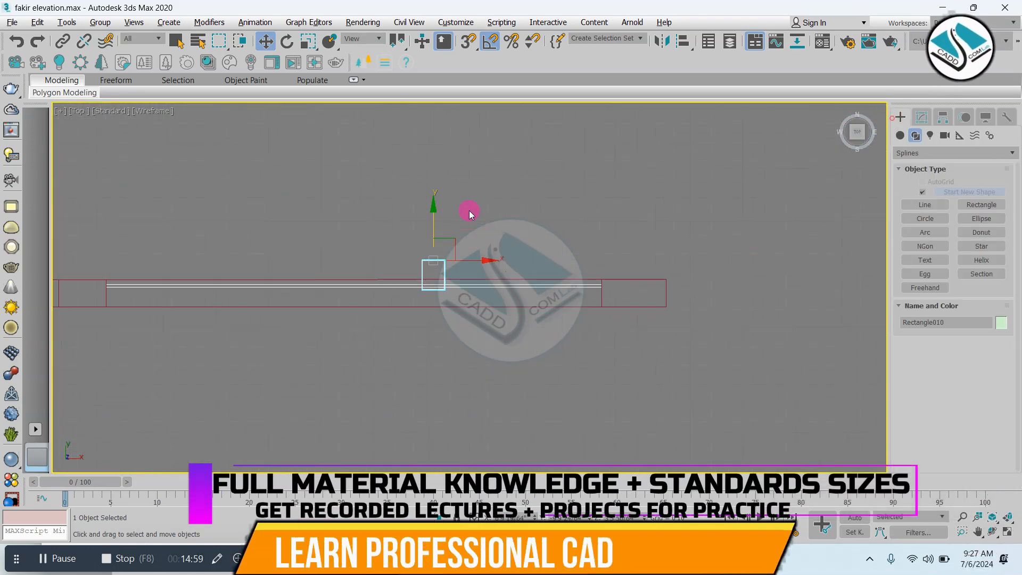
left_click_drag(429, 221, 516, 253)
In the Front view, clone the slat along X toward the middle of the opening with five copies.
key("alt+w")
key("alt+w")
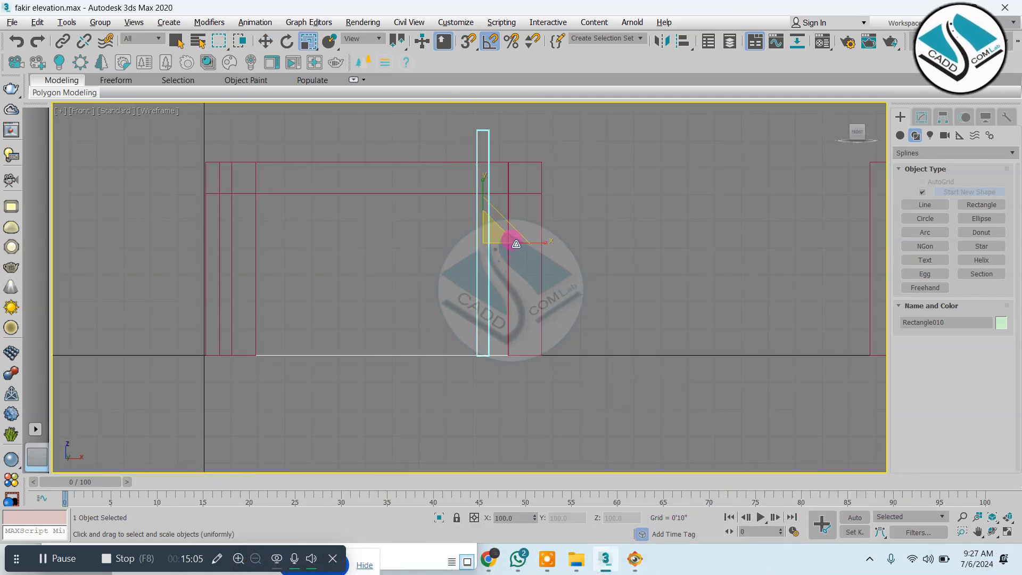
left_click_drag(524, 244, 502, 244, "shift")
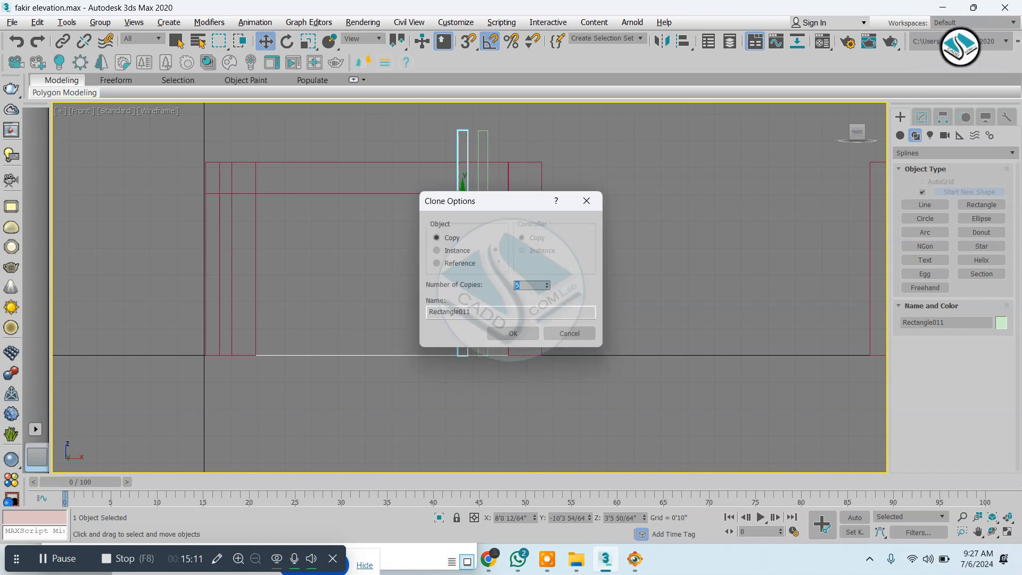
left_click(495, 335)
Examine the row of slats in the Perspective view and compare it with the ELEVATION 1.jpg reference image.
key("alt+w")
right_click(598, 422)
key("alt+w")
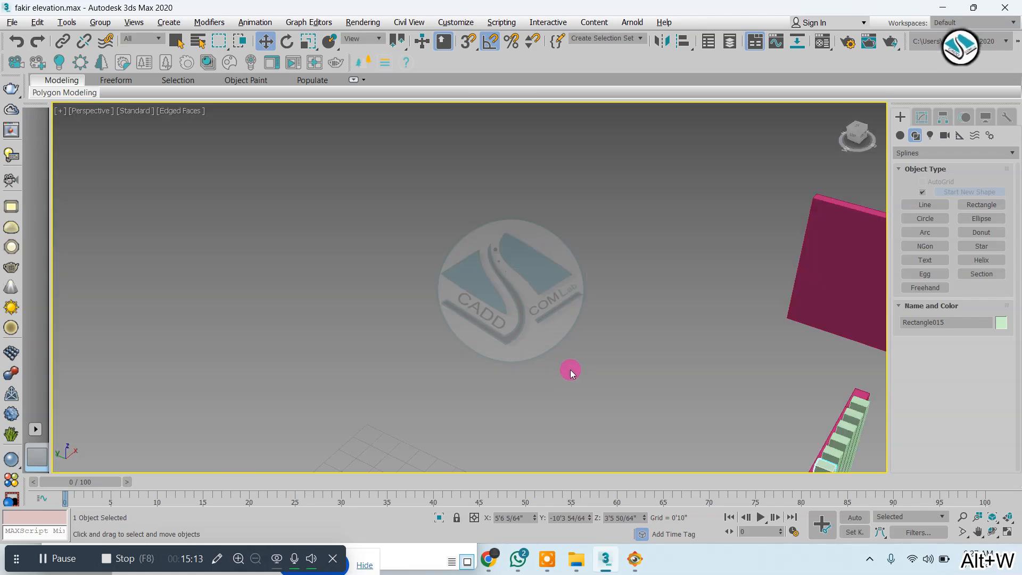
key("z")
key("a")
scroll(523, 326, "down", 10)
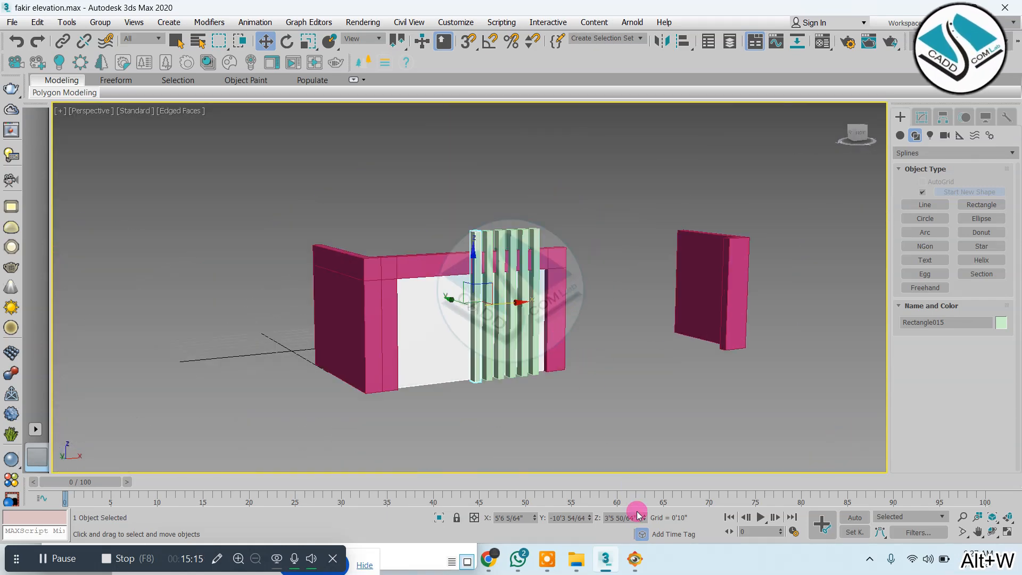
left_click(635, 558)
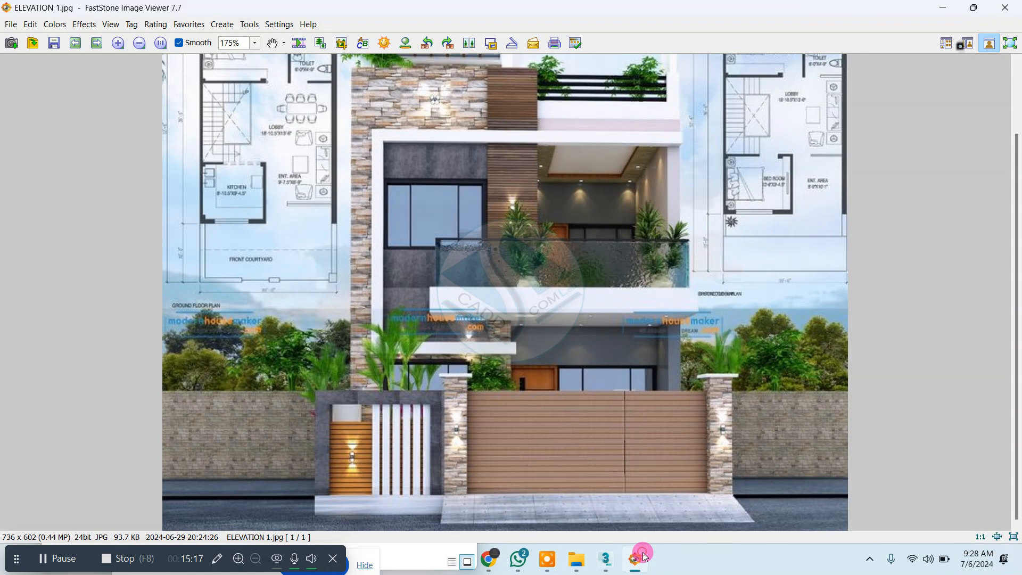
left_click(636, 558)
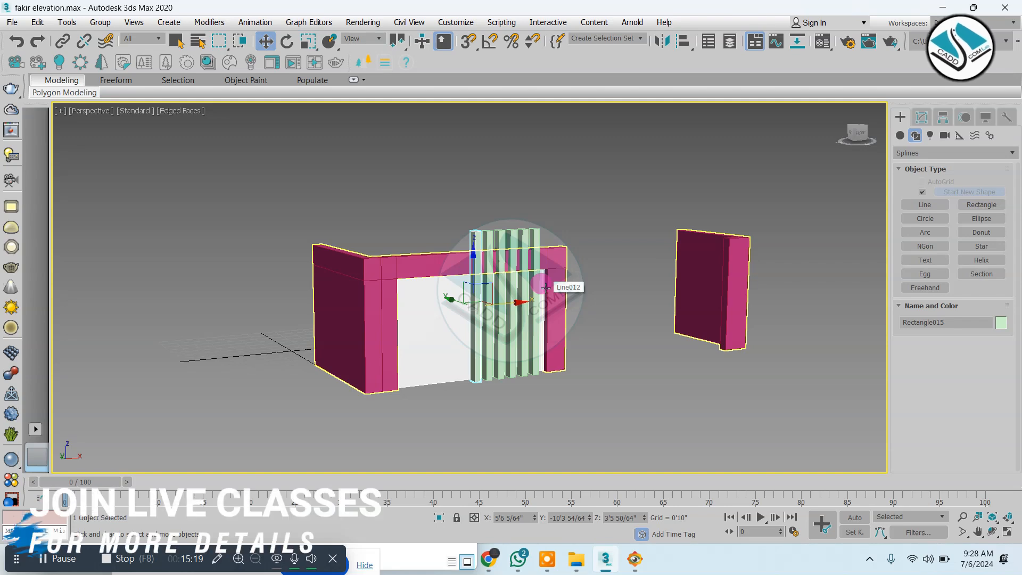
scroll(545, 288, "up", 5)
scroll(546, 288, "down", 5)
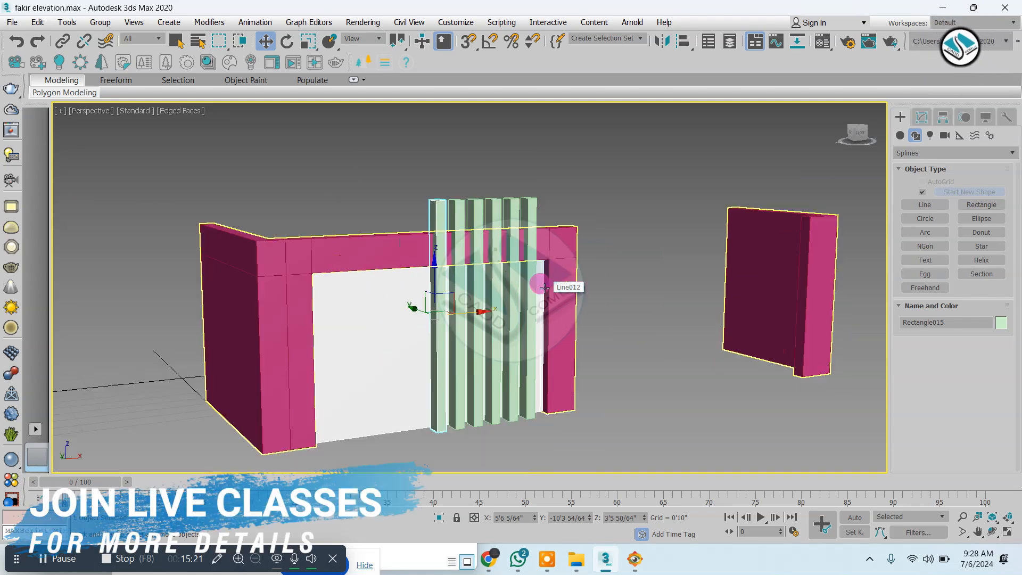
middle_click_drag(546, 288, 491, 338, "alt")
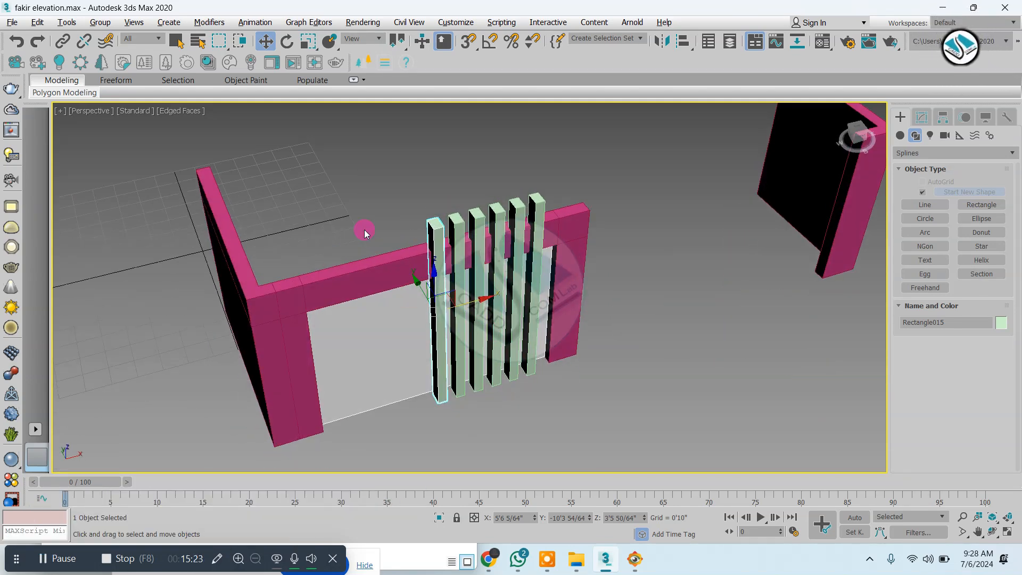
Select all six slats and scale them down vertically in the Front view to fit beneath the wall's horizontal beam.
key("alt+w")
middle_click(351, 222)
key("alt+w")
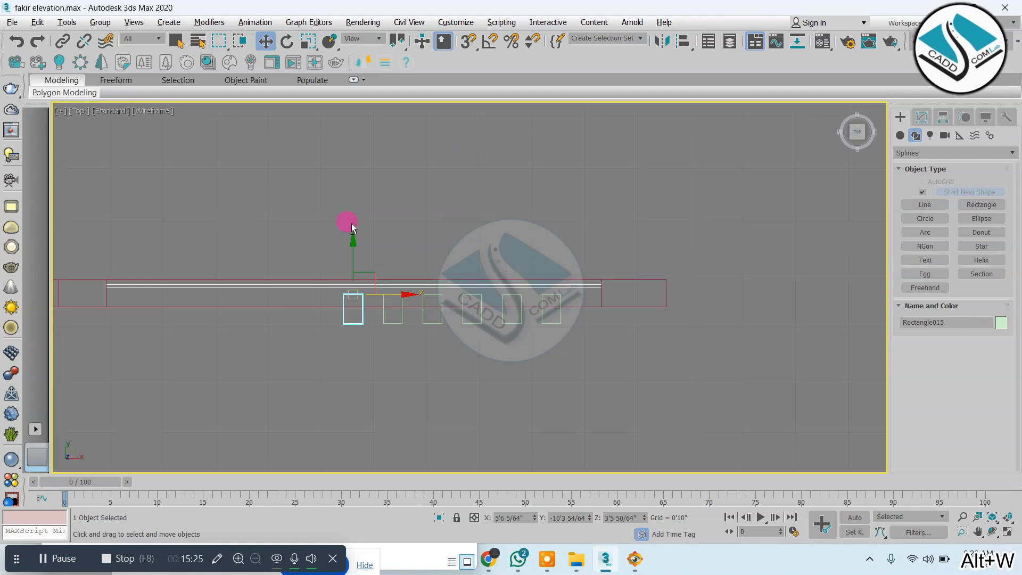
left_click(343, 335)
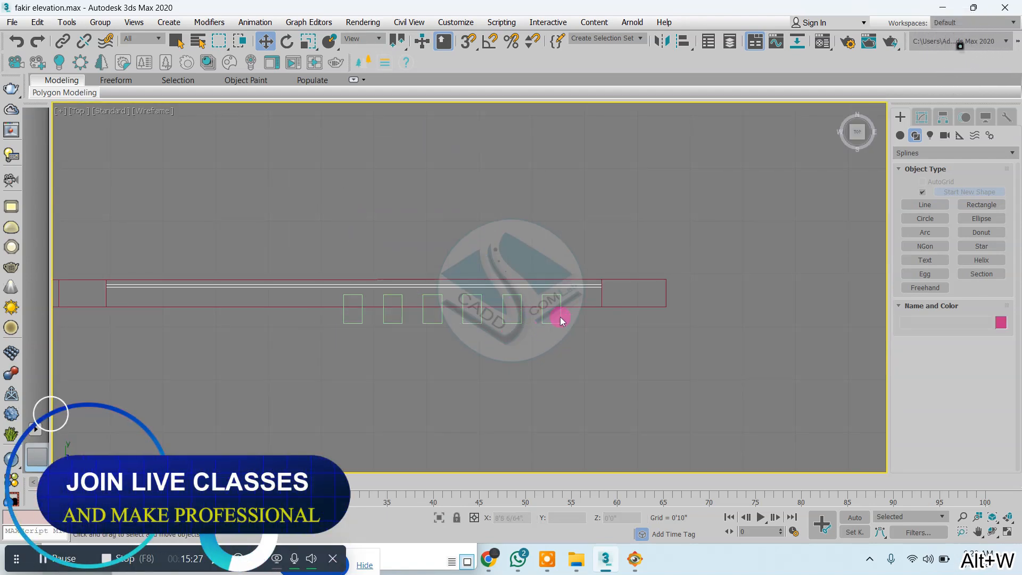
left_click_drag(560, 317, 312, 348)
key("f")
scroll(525, 215, "up", 2)
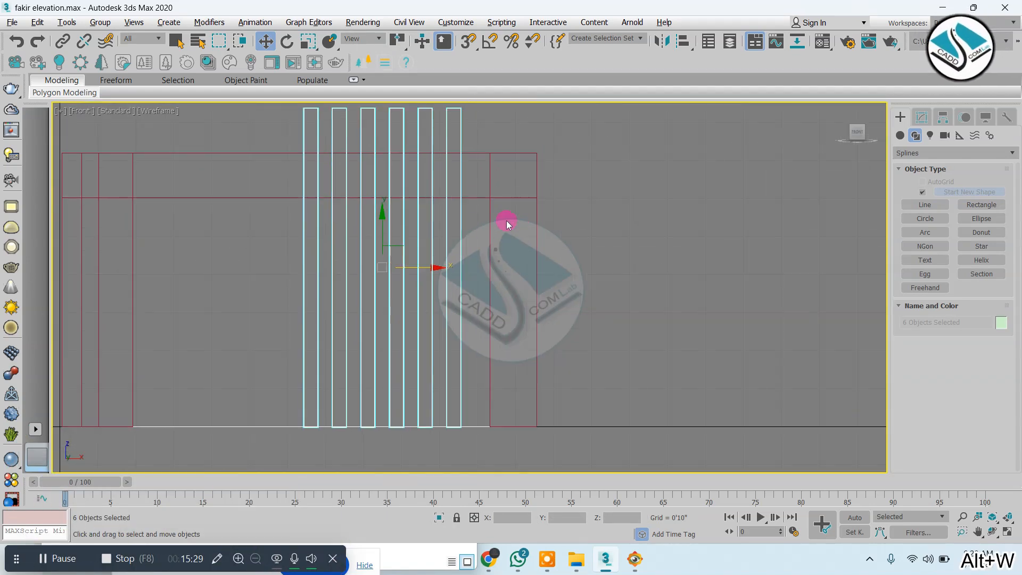
middle_click_drag(506, 220, 507, 246)
key("r")
left_click_drag(382, 227, 385, 298)
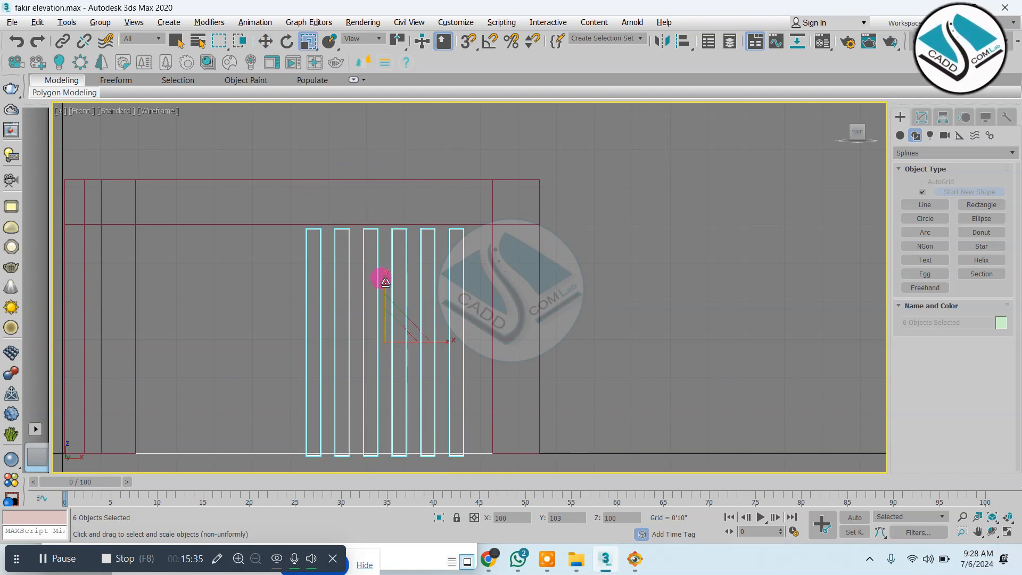
Move the six slats back toward the infill panel in the Top view and nudge them along X toward the pillar.
key("alt+w")
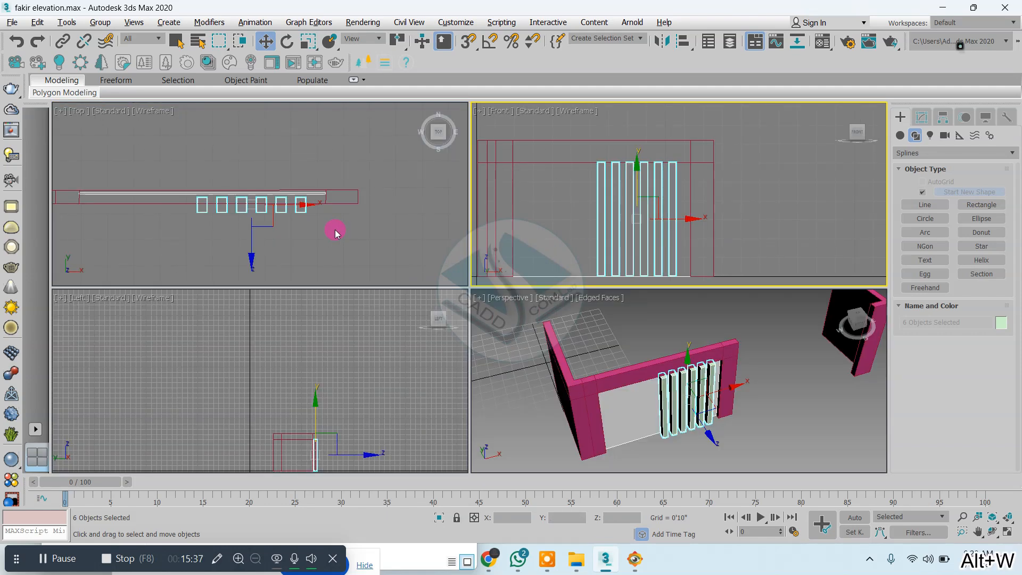
key("alt+w")
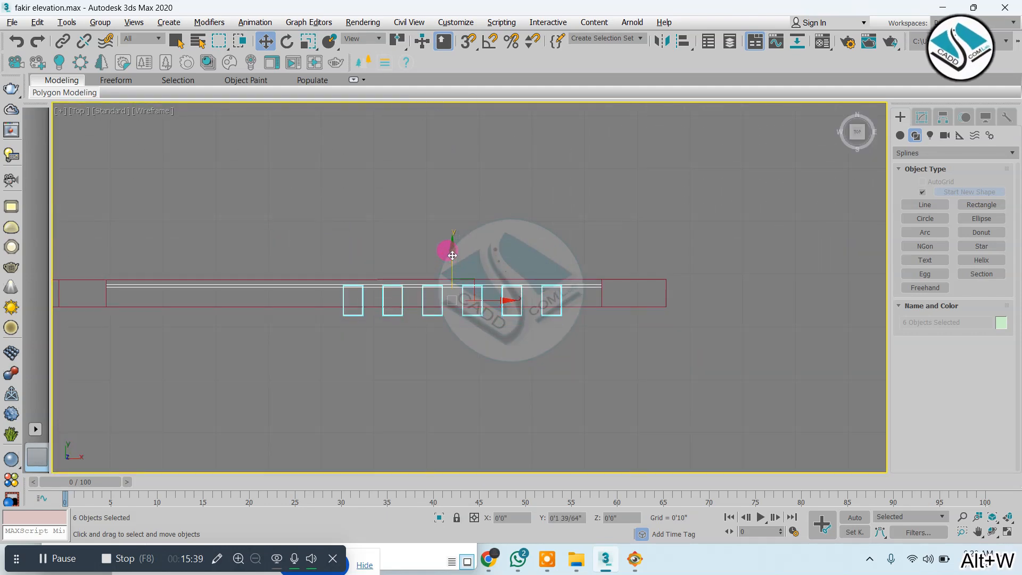
key("alt+w")
key("alt+w")
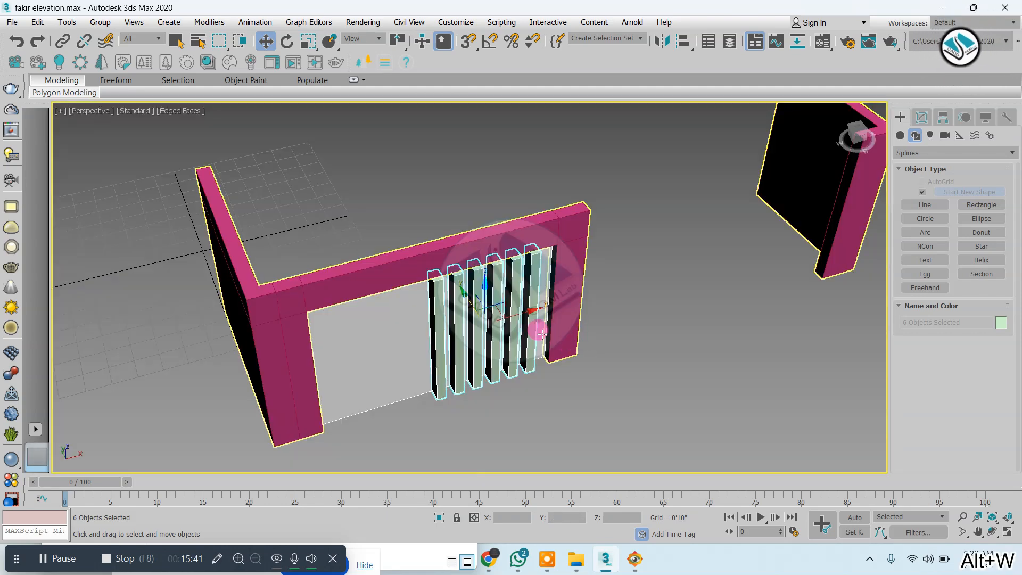
middle_click_drag(542, 336, 533, 288, "alt")
left_click_drag(530, 322, 535, 322)
Check the ELEVATION 1.jpg reference, then draw a thin horizontal rectangle in the Front view between the opening's edge and the first slat.
left_click(635, 556)
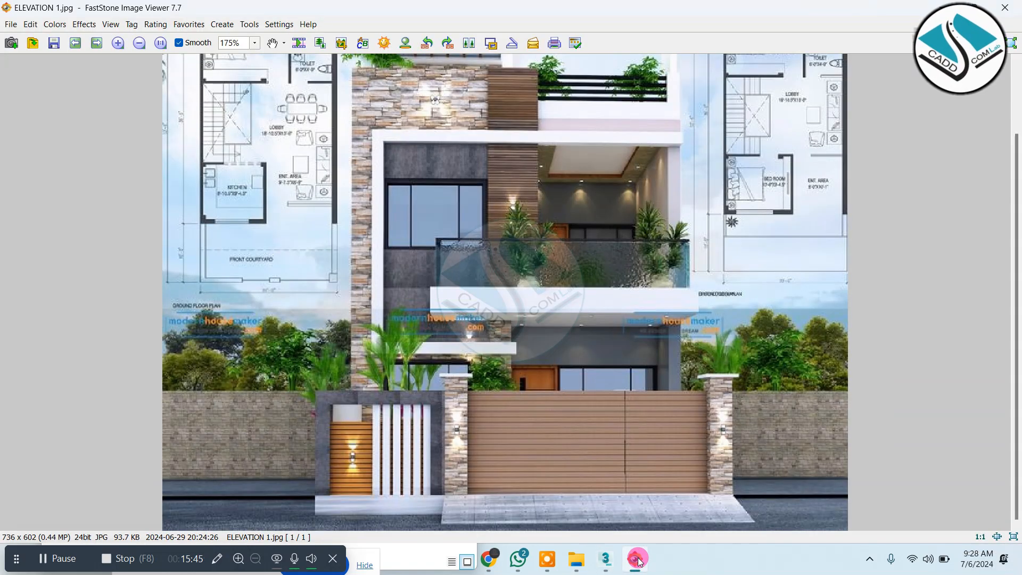
left_click(636, 559)
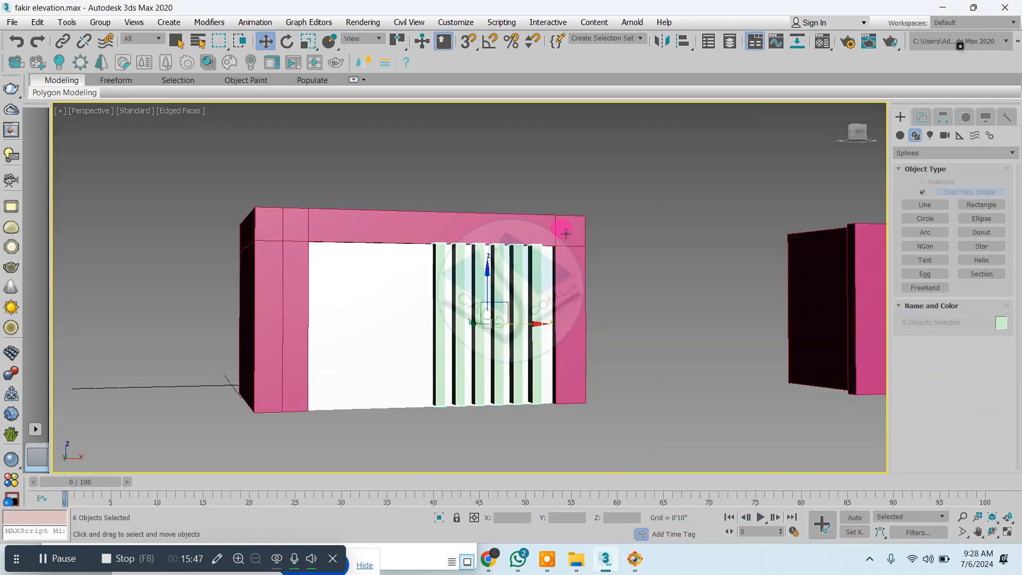
key("alt+w")
left_click(639, 166)
key("alt+w")
left_click(970, 204)
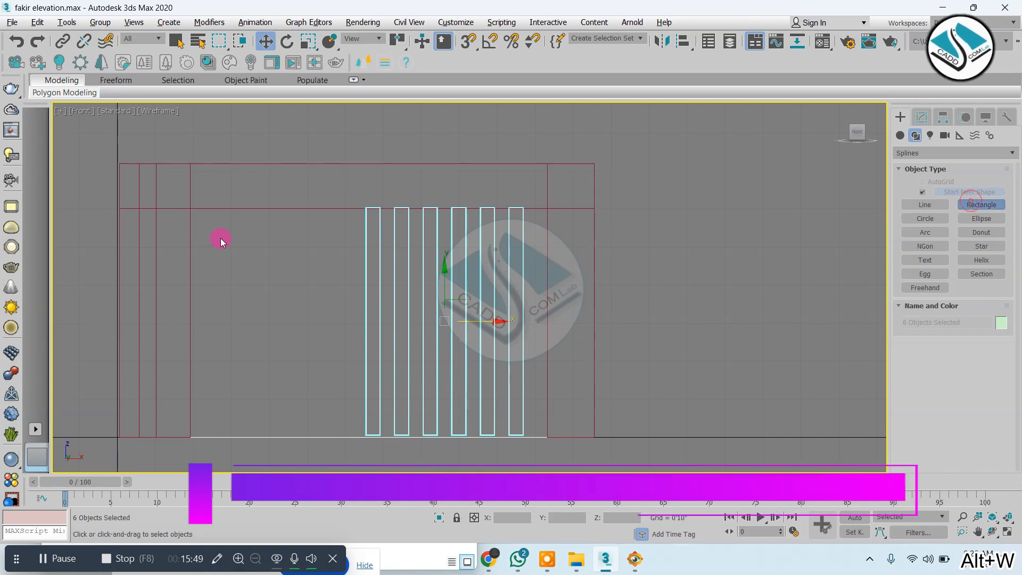
scroll(221, 241, "up", 2)
left_click_drag(171, 258, 418, 263)
right_click(403, 235)
Add an Extrude modifier to the thin horizontal rectangle and move it along Y to the wall's front face in the Top view.
key("alt+w")
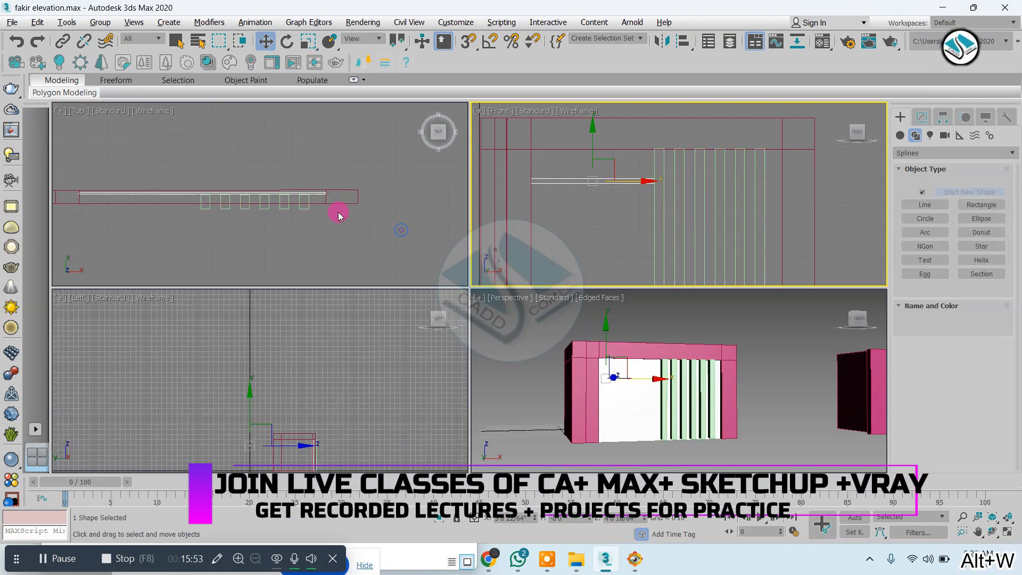
right_click(336, 217)
key("alt+w")
scroll(335, 231, "down", 5)
scroll(327, 155, "up", 2)
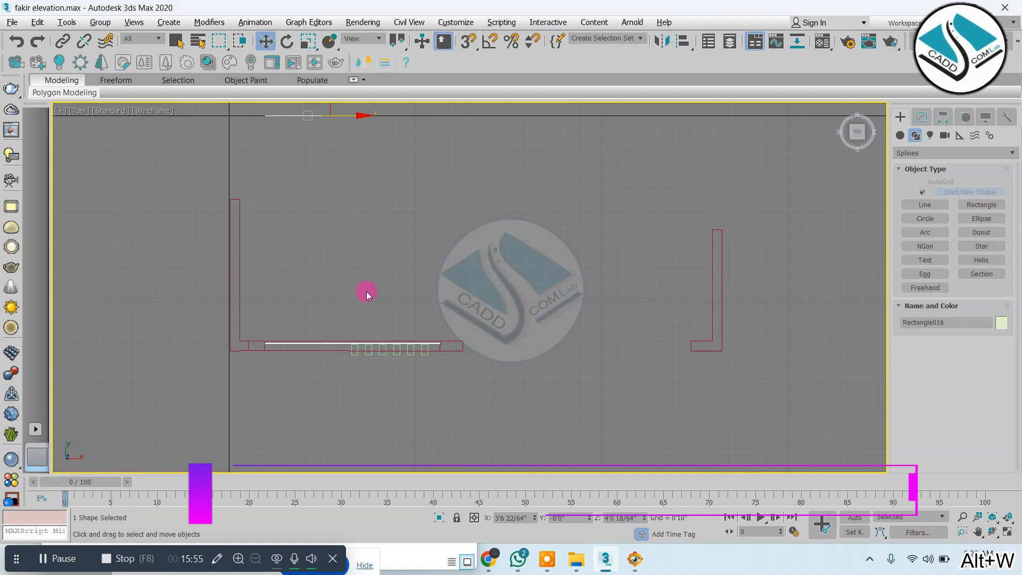
middle_click_drag(403, 239, 417, 282)
left_click(921, 117)
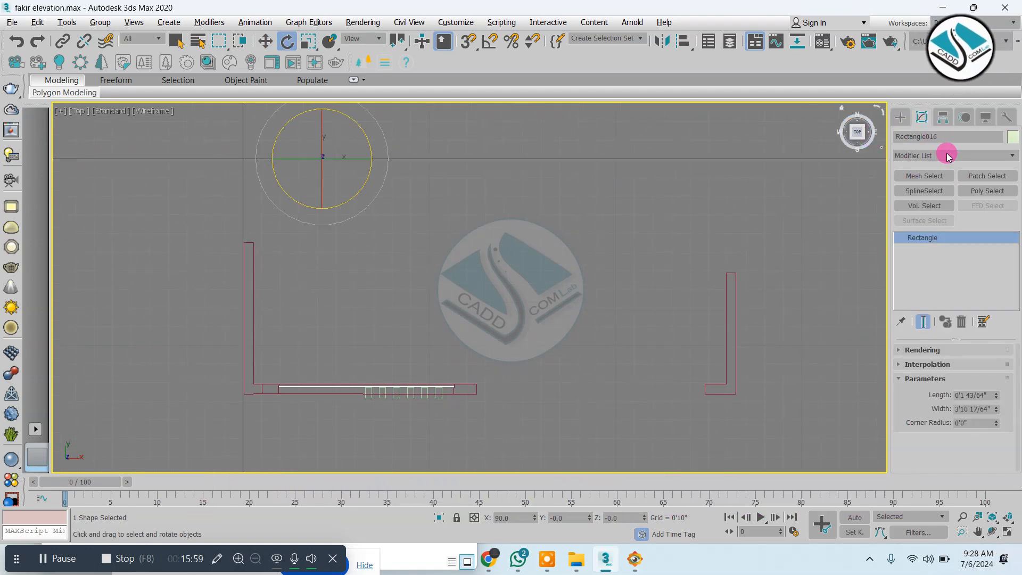
key("w")
left_click(947, 157)
type("ex")
left_click(937, 165)
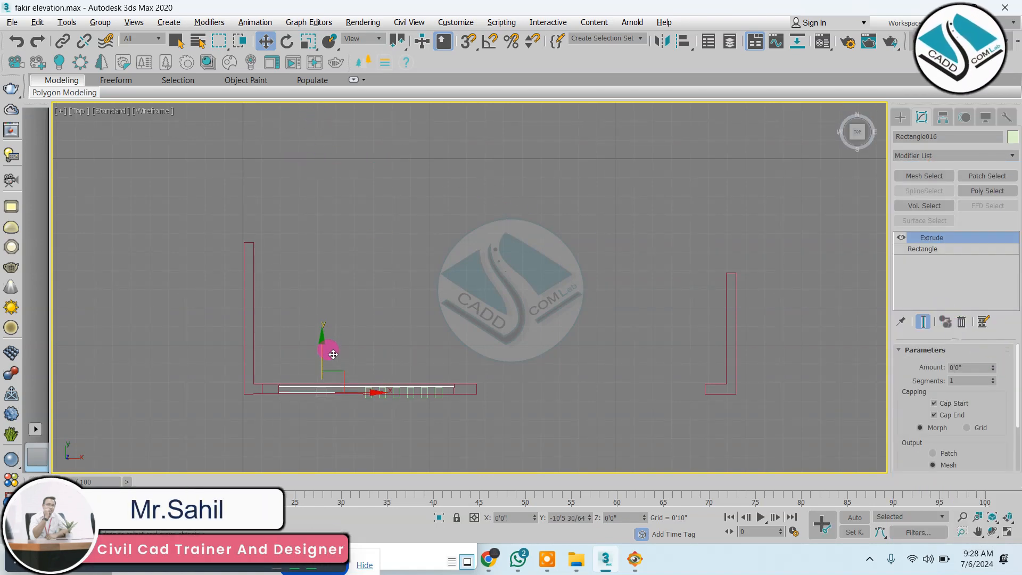
Set the strip's extrusion amount to 1 inch.
left_click_drag(967, 368, 895, 380)
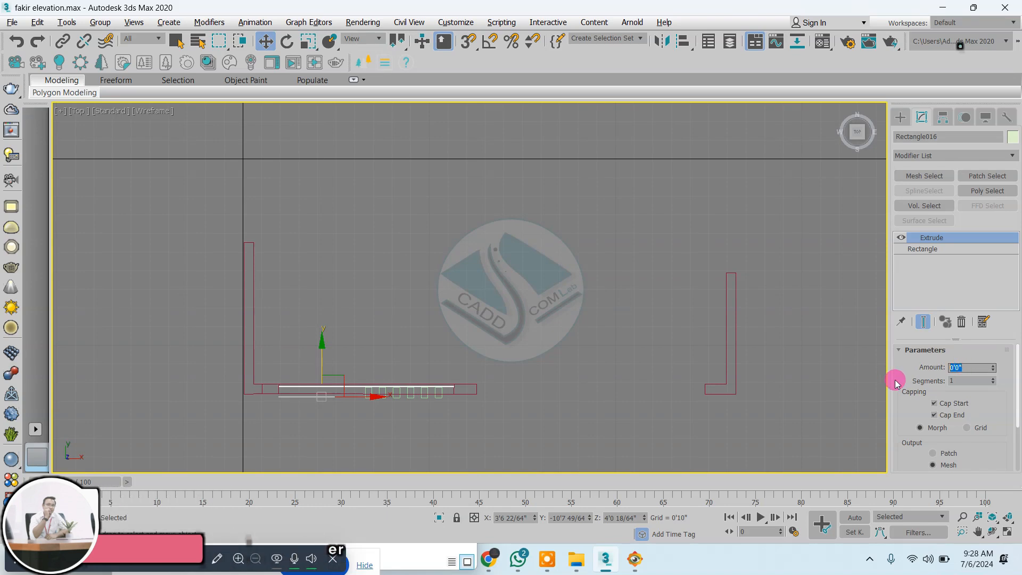
type("1")
key("Return")
left_click(900, 117)
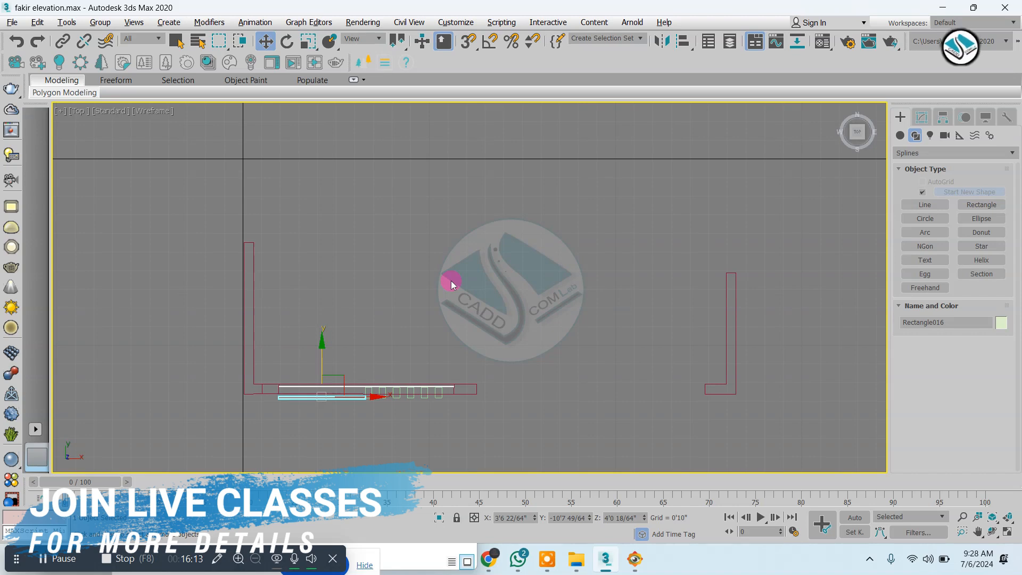
Move the extruded strip back along Y toward the infill panel in the Top view and check its position in Perspective.
scroll(299, 383, "up", 6)
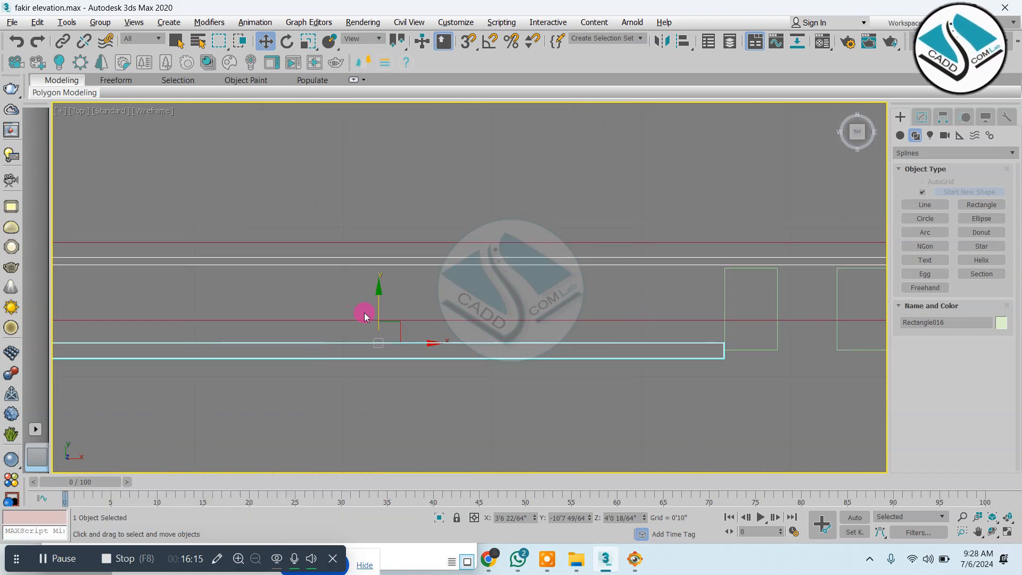
left_click_drag(378, 304, 379, 247)
key("alt+w")
right_click(548, 346)
key("alt+w")
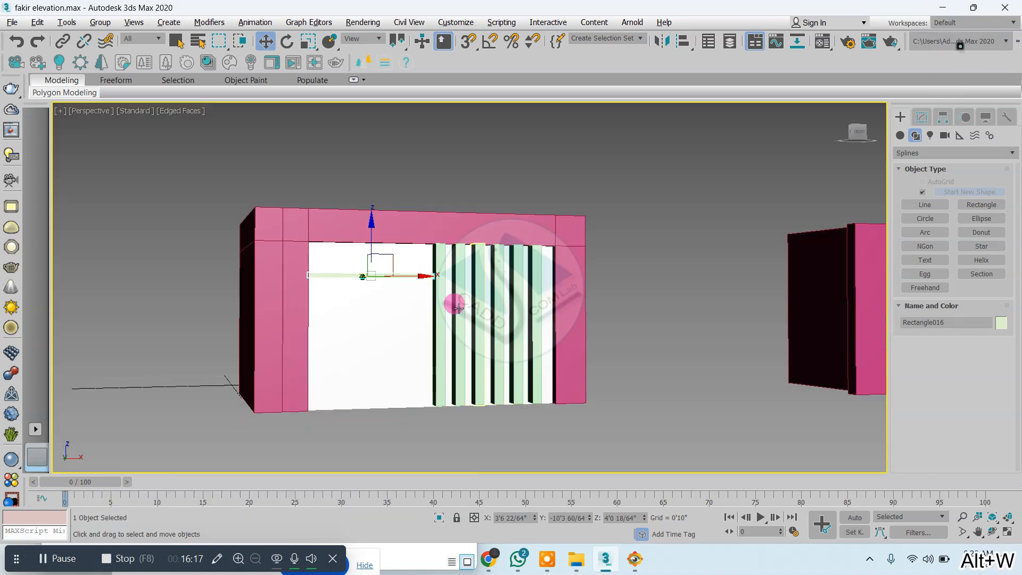
scroll(400, 269, "up", 5)
middle_click_drag(413, 284, 376, 271, "alt")
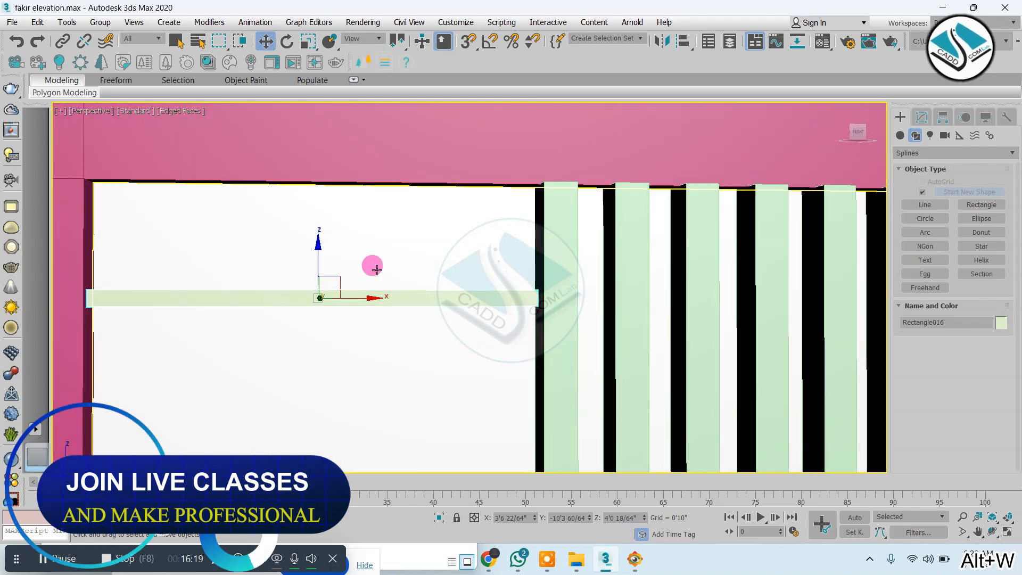
Copy the horizontal strip downward in the Front view, leaving a narrow gap between strips, with 20 copies.
key("alt+w")
key("alt+w")
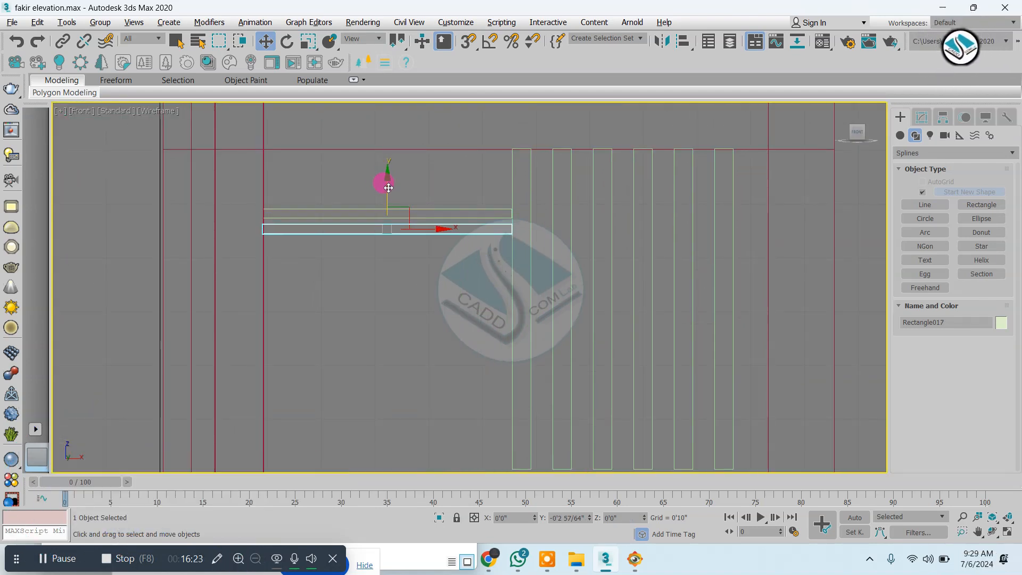
left_click_drag(388, 187, 388, 186, "shift")
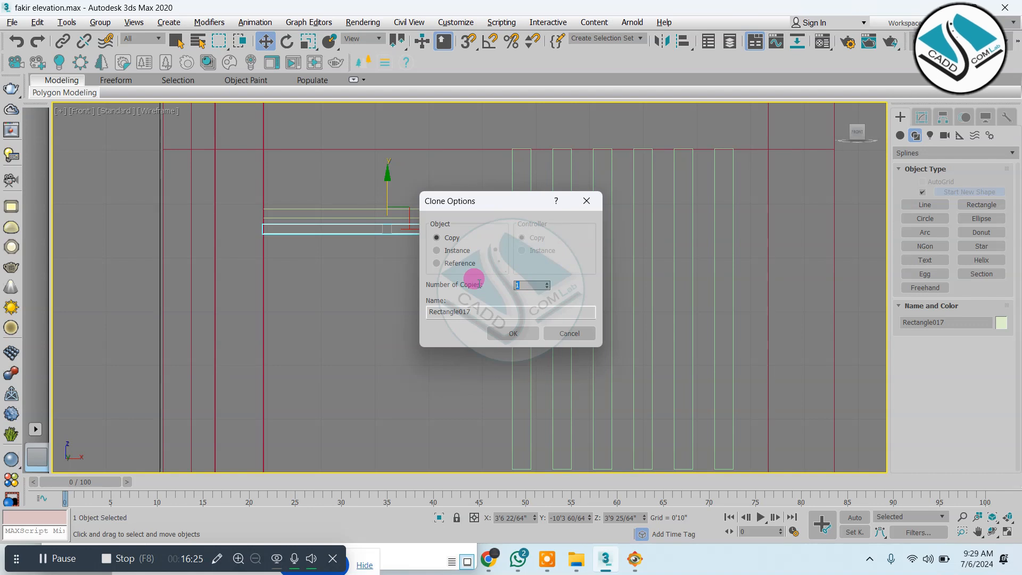
left_click(486, 333)
Delete the four strips that extend below the wall's base in the Front view.
scroll(396, 212, "down", 3)
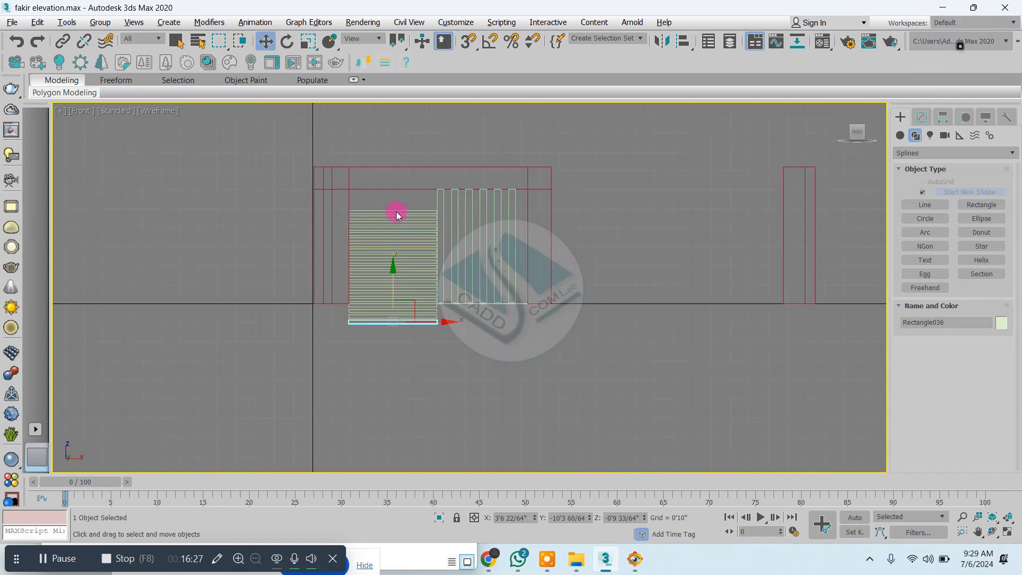
scroll(396, 212, "up", 3)
left_click_drag(572, 408, 152, 296)
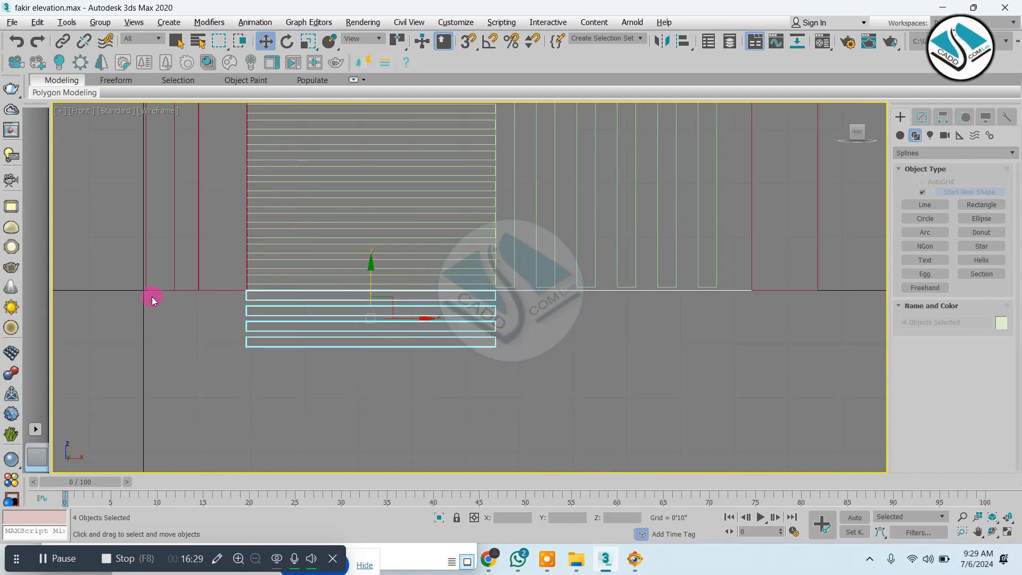
key("Delete")
Return to the Perspective view and unhide all hidden objects of the house.
key("alt+w")
middle_click(529, 353)
key("alt+w")
scroll(529, 335, "down", 5)
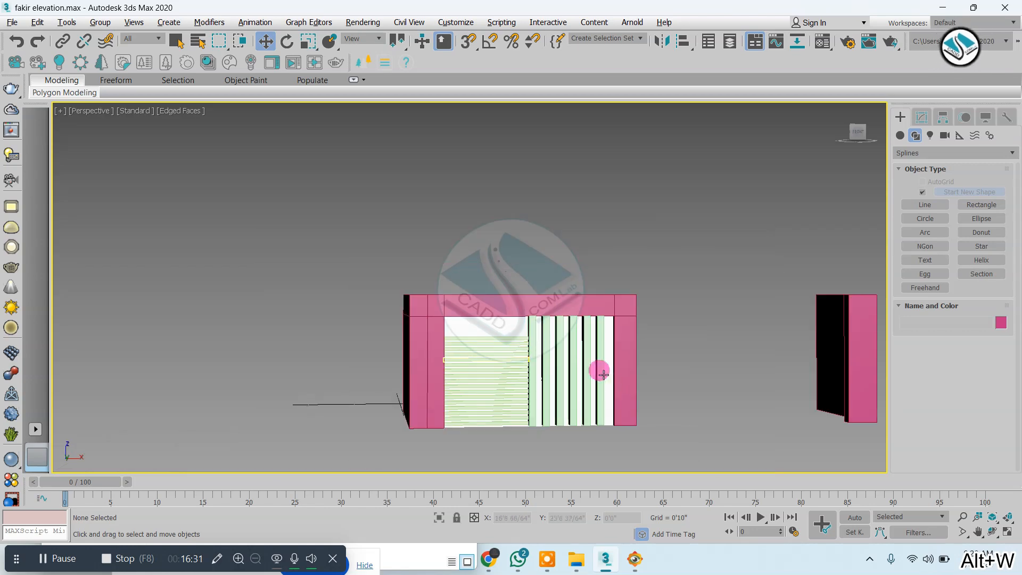
middle_click_drag(597, 369, 470, 360)
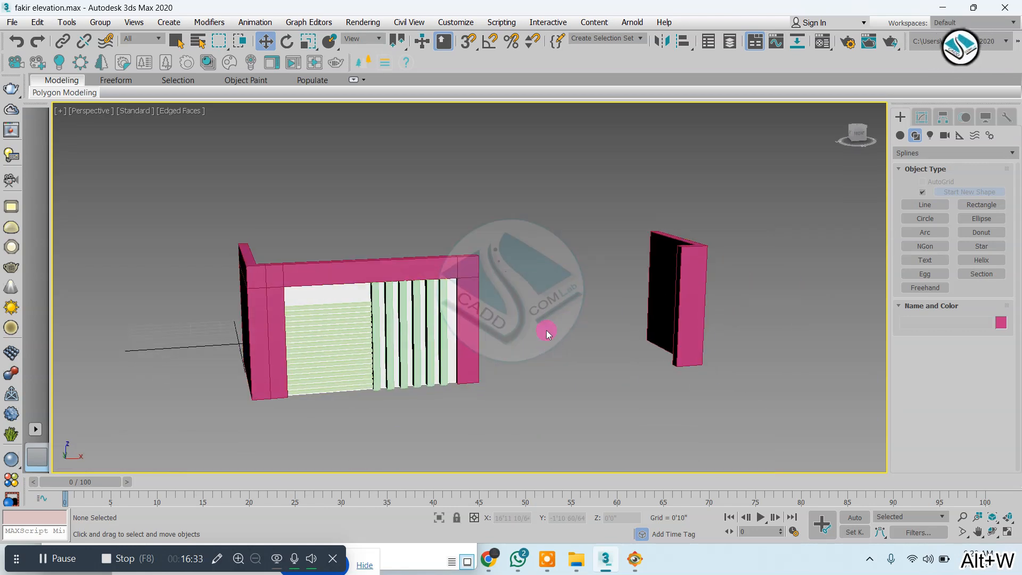
right_click(569, 328)
left_click(599, 266)
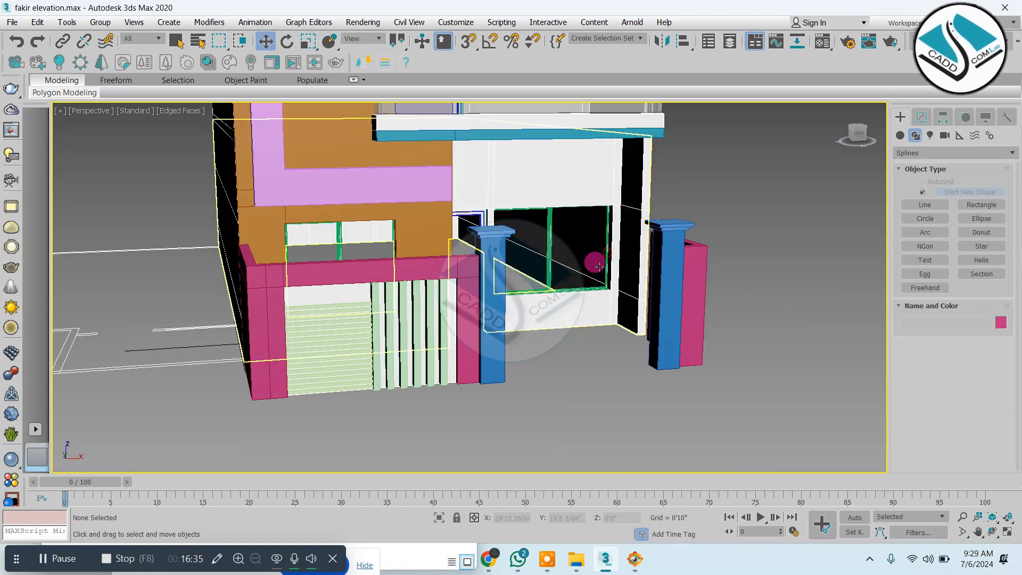
Examine the boundary wall together with the house in Perspective and compare it with the ELEVATION 1.jpg reference image.
middle_click_drag(551, 314, 630, 289, "alt")
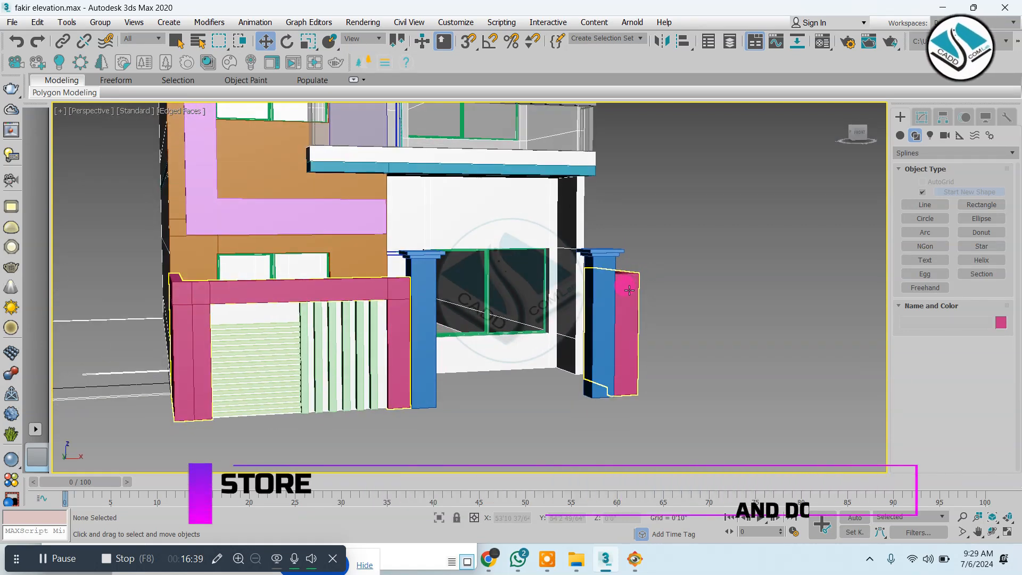
scroll(629, 290, "down", 5)
scroll(458, 318, "up", 3)
scroll(522, 329, "up", 4)
middle_click_drag(521, 329, 391, 367)
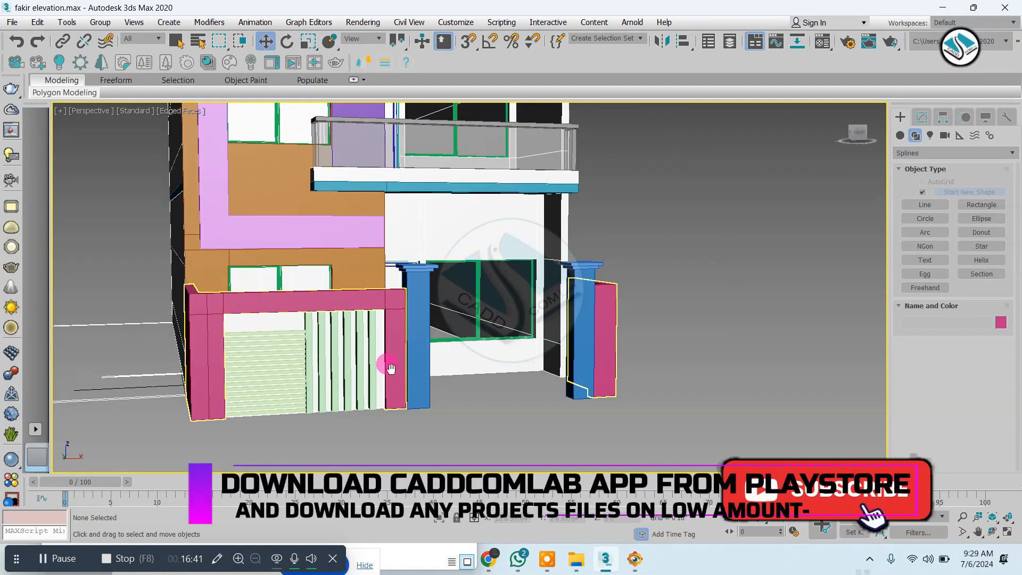
scroll(433, 365, "down", 4)
scroll(402, 348, "up", 3)
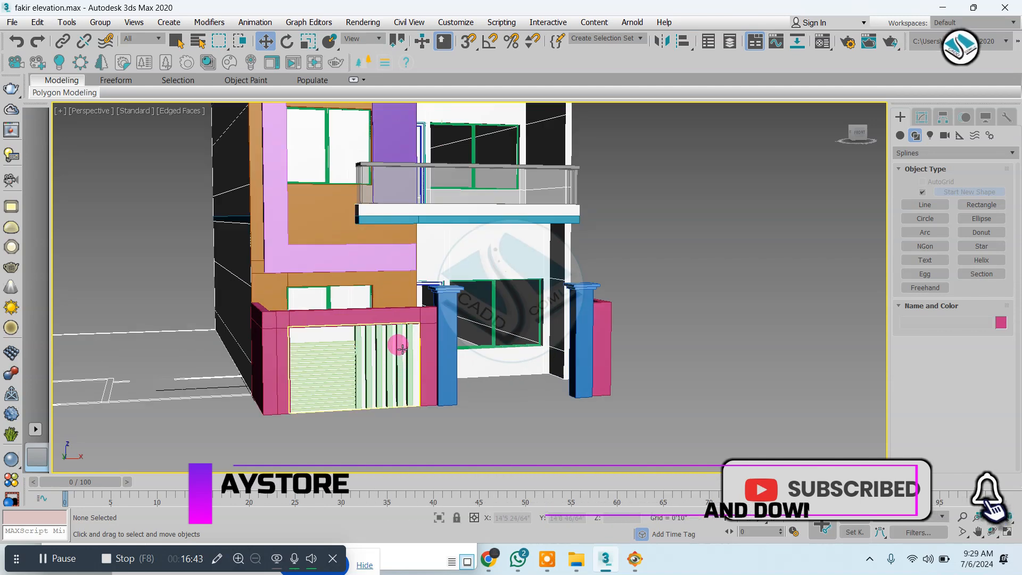
scroll(402, 347, "up", 3)
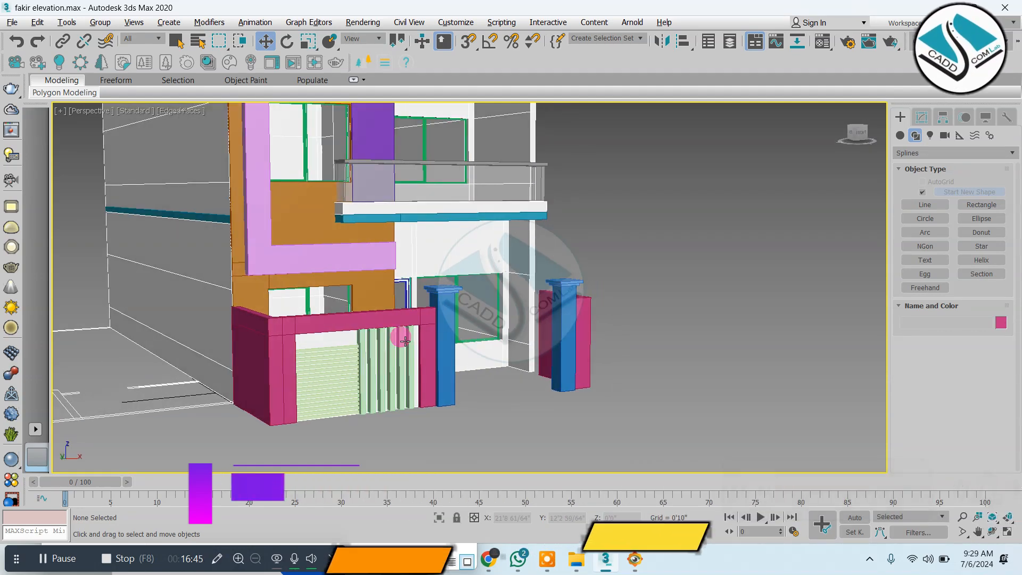
scroll(405, 341, "up", 2)
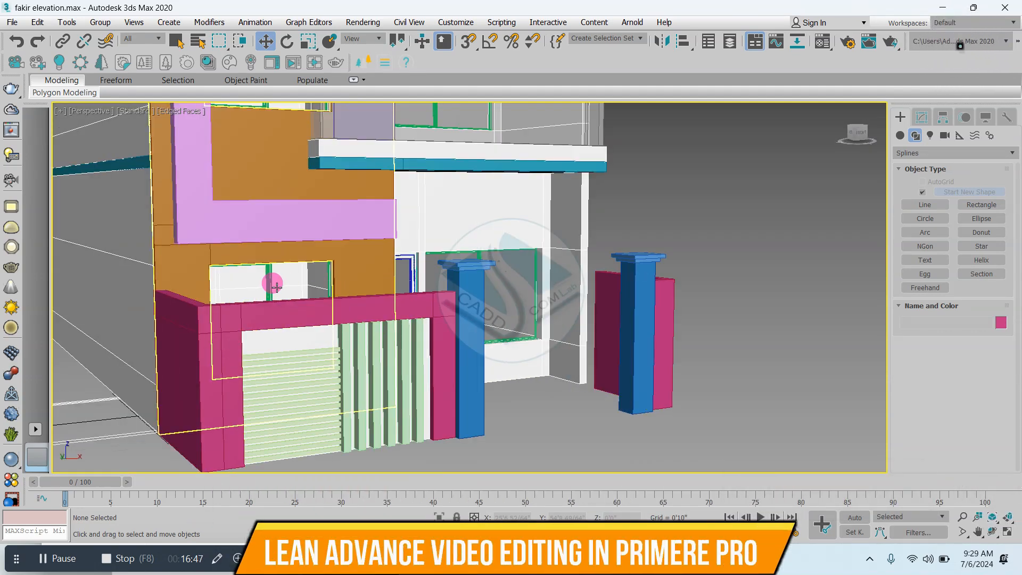
left_click(636, 562)
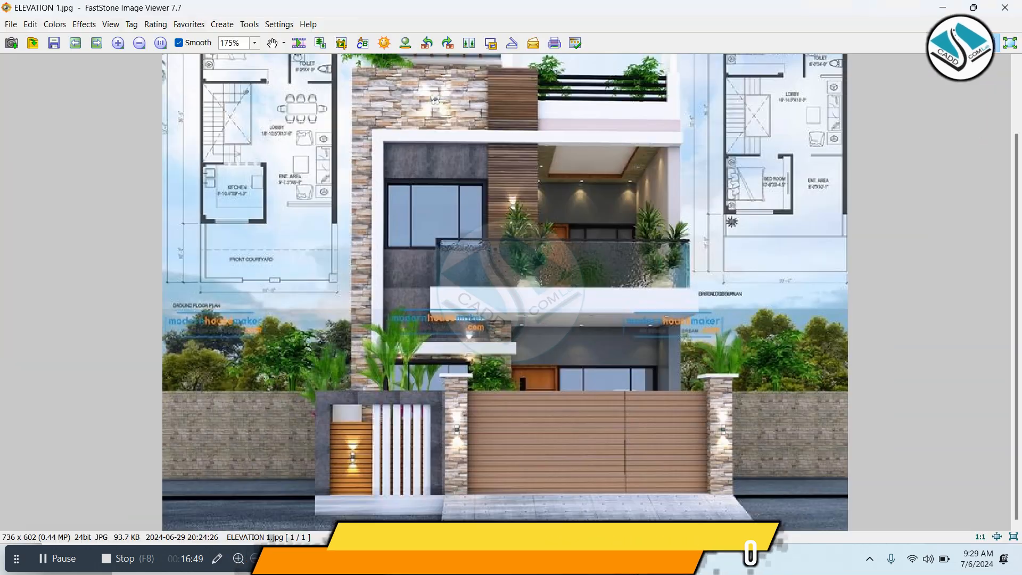
left_click(636, 562)
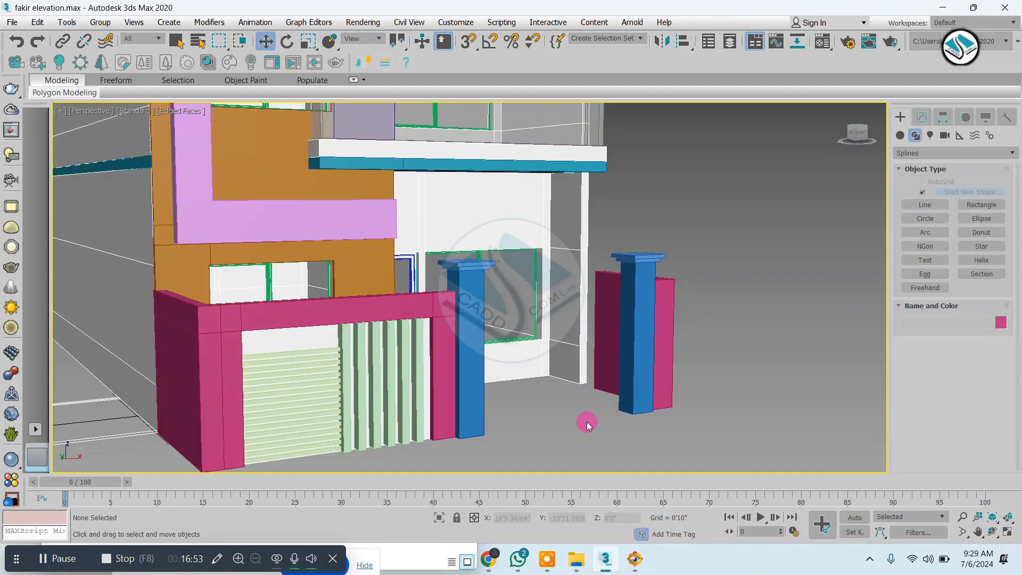
Select the blue gate column beside the slatted wall and convert it to an Editable Poly.
middle_click_drag(385, 302, 346, 295, "alt")
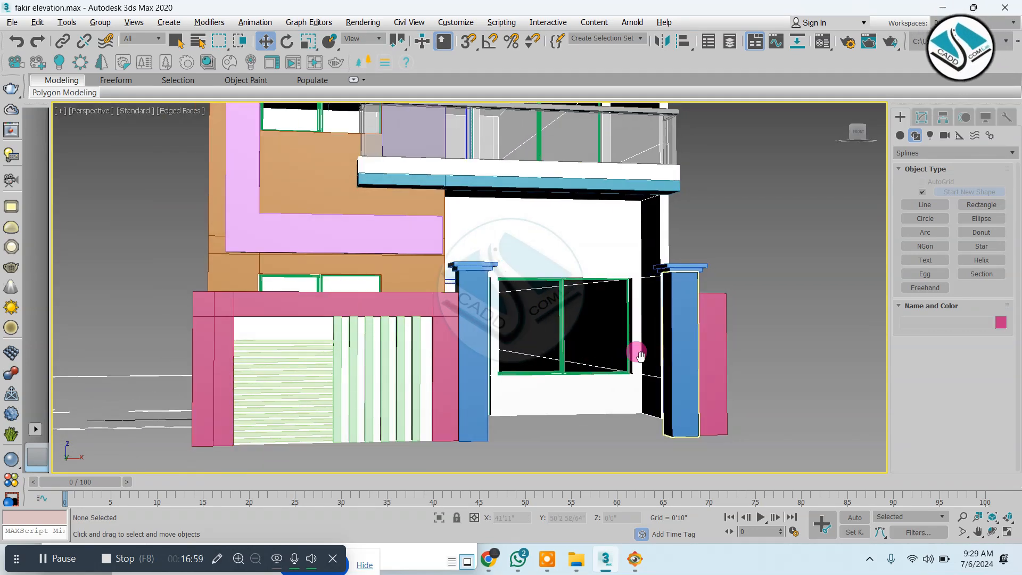
middle_click_drag(637, 350, 607, 314)
left_click(438, 290)
key("alt+w")
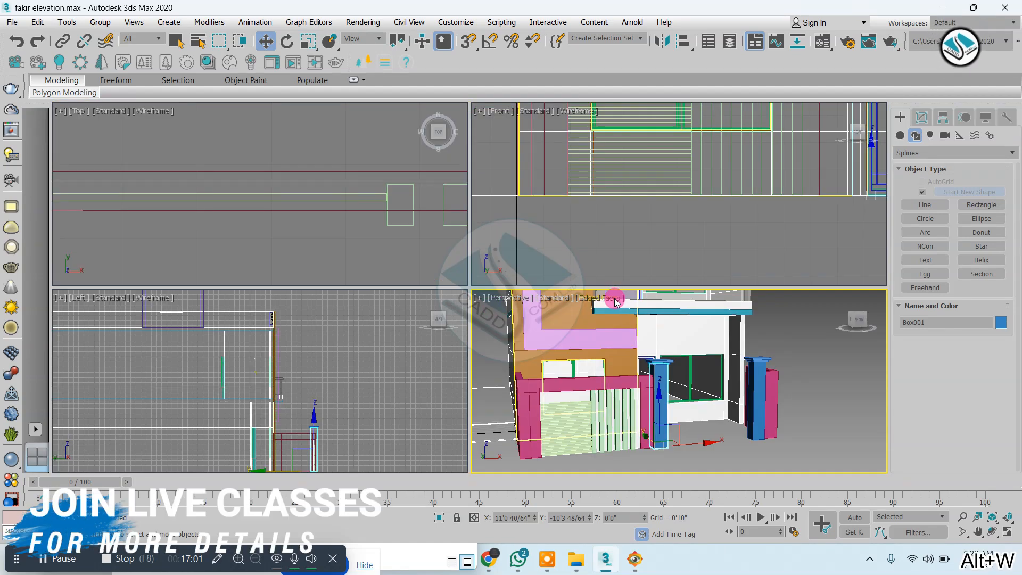
key("alt+w")
left_click(921, 117)
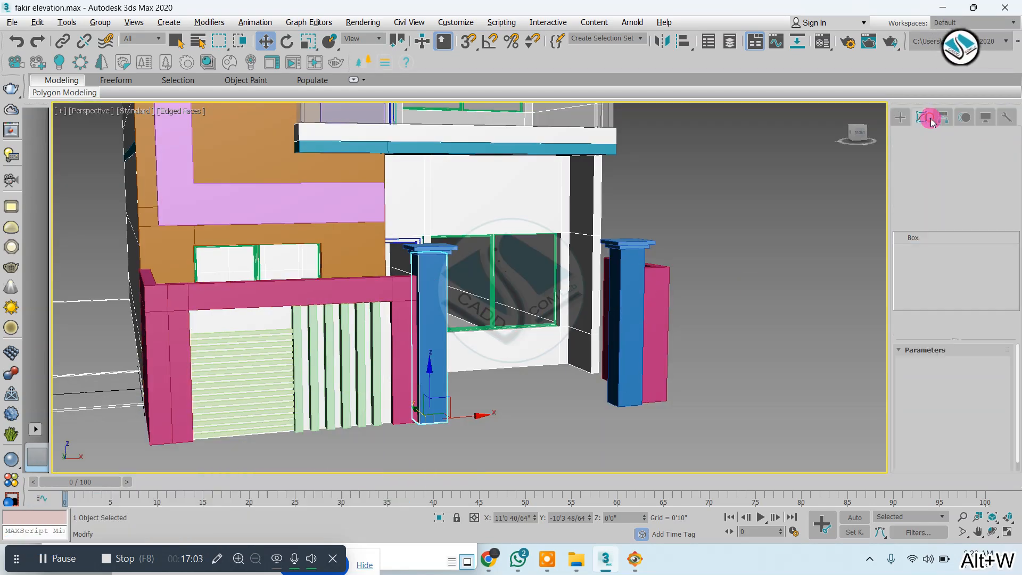
right_click(665, 280)
mouse_move(793, 428)
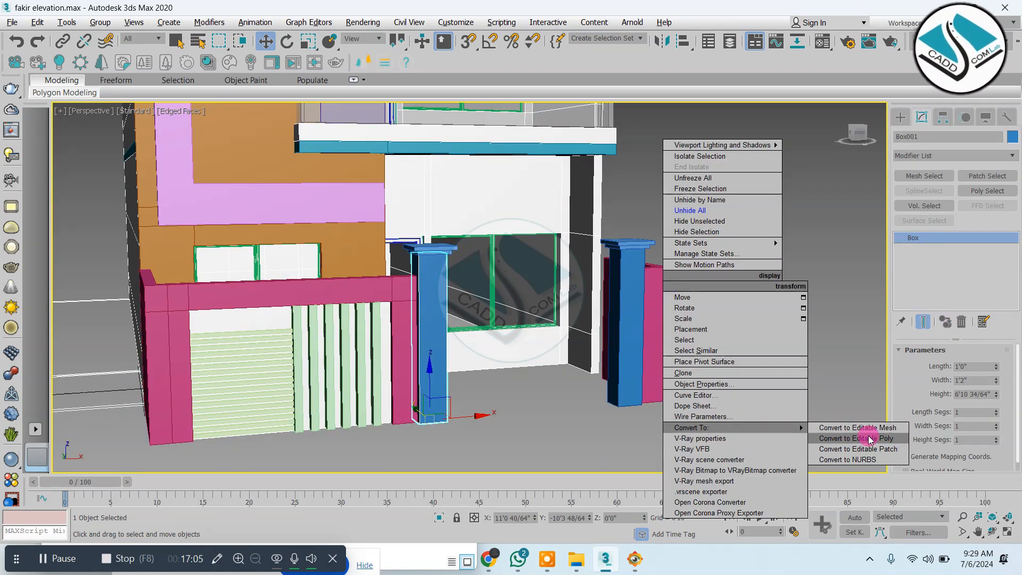
left_click(865, 438)
left_click(926, 350)
scroll(910, 404, "down", 2)
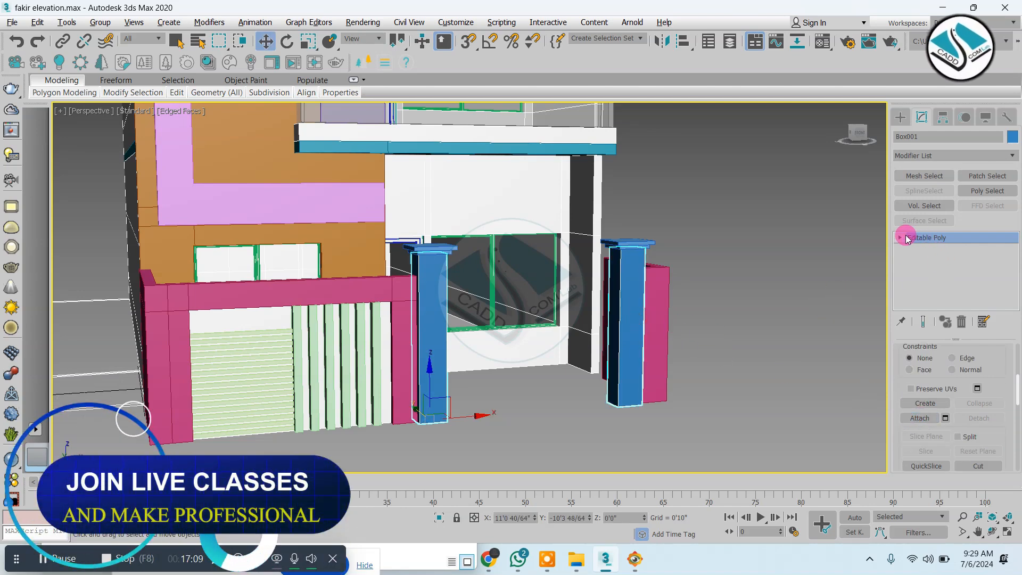
Inset the front polygon of the gate column by about 0'2 10/64".
left_click(900, 237)
left_click(917, 283)
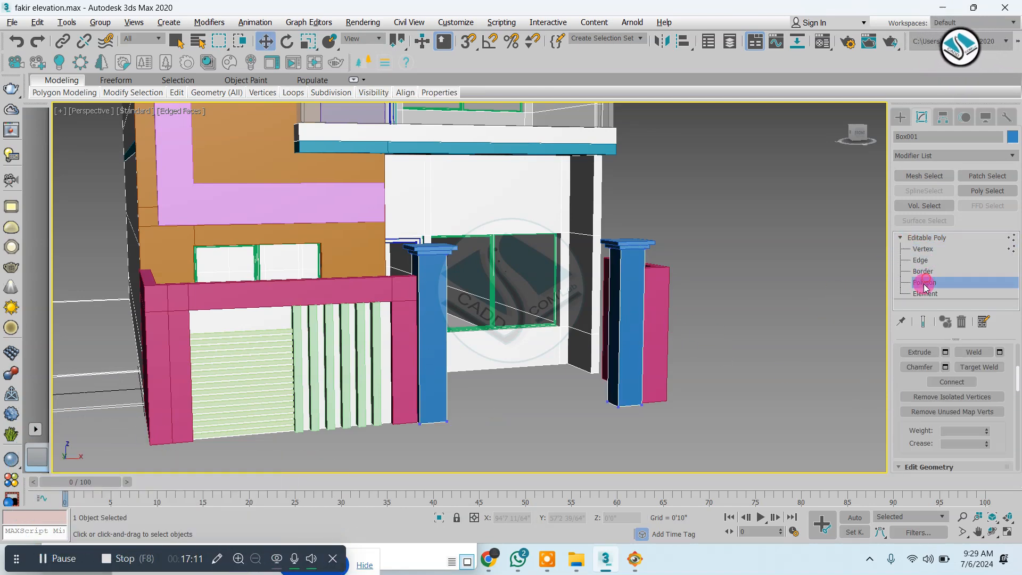
left_click(435, 311)
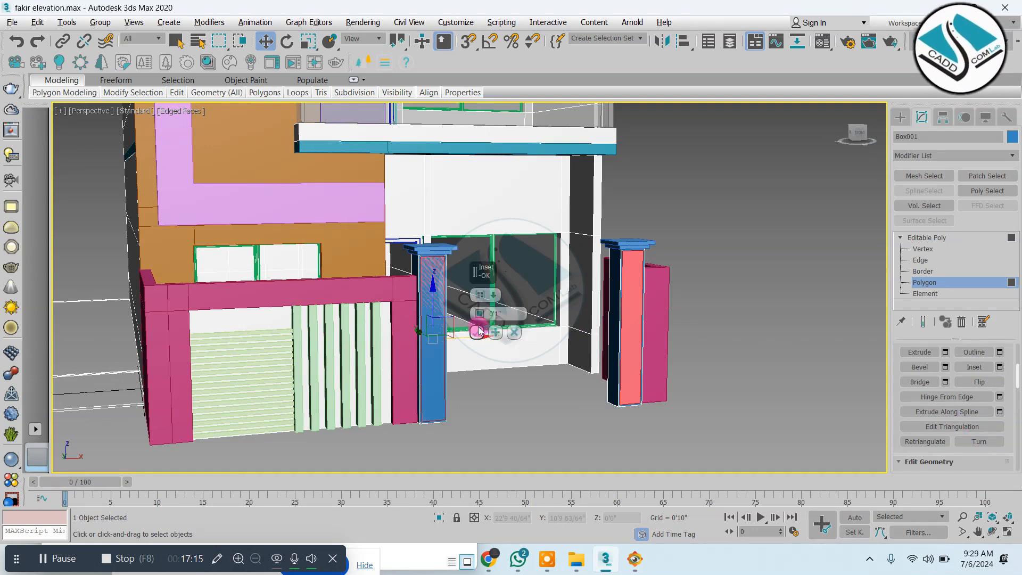
left_click_drag(475, 312, 476, 314)
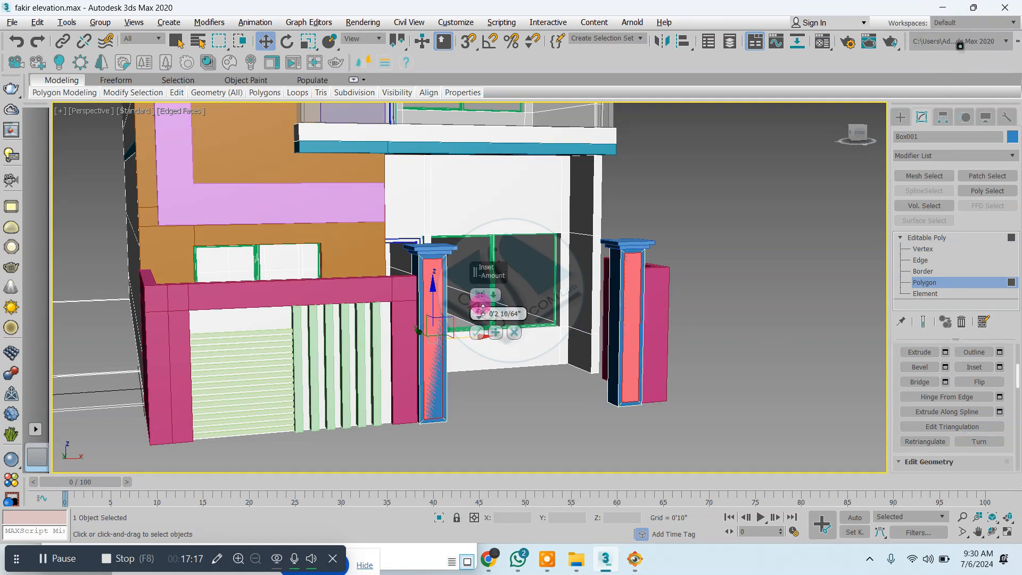
Extrude the column's inset front polygon inward by -0'1" and leave polygon editing.
left_click(945, 352)
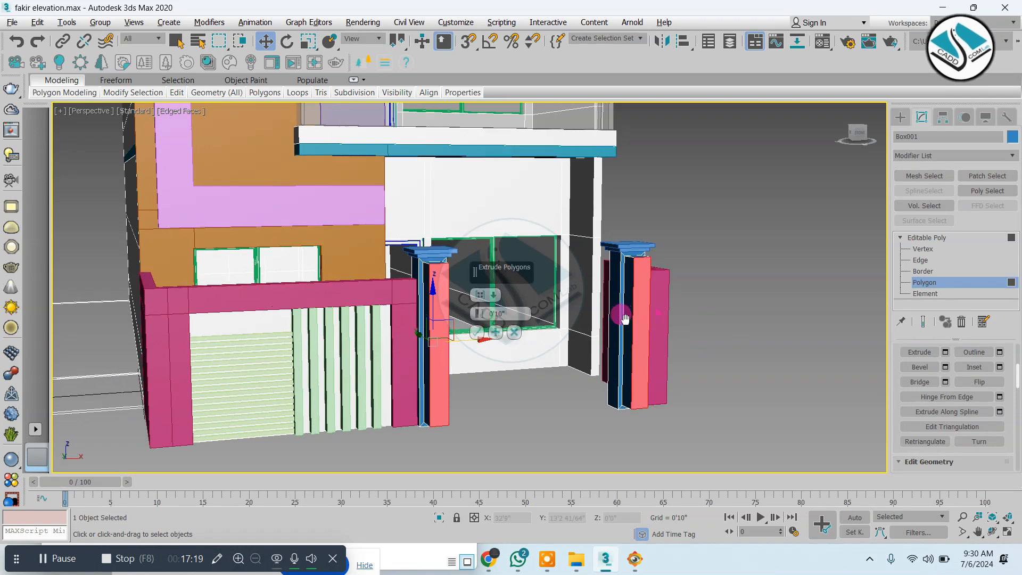
scroll(476, 329, "up", 3)
left_click_drag(479, 320, 483, 352)
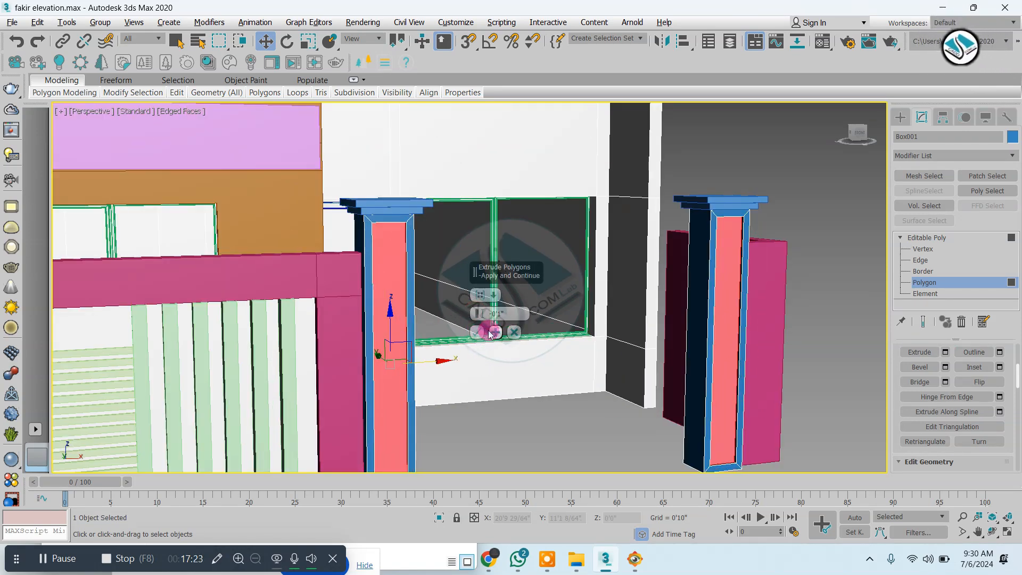
left_click(674, 223)
middle_click_drag(632, 281, 607, 245, "alt")
left_click(900, 117)
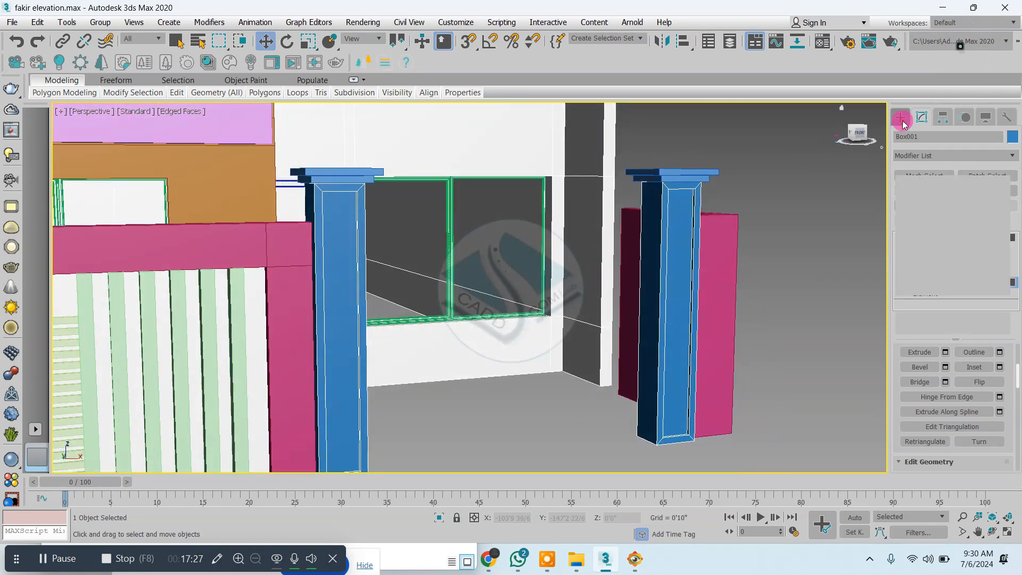
Attach the cap of the gate column beside the slatted wall to the other gate column's cap.
scroll(712, 171, "up", 2)
left_click(656, 216)
scroll(688, 190, "down", 2)
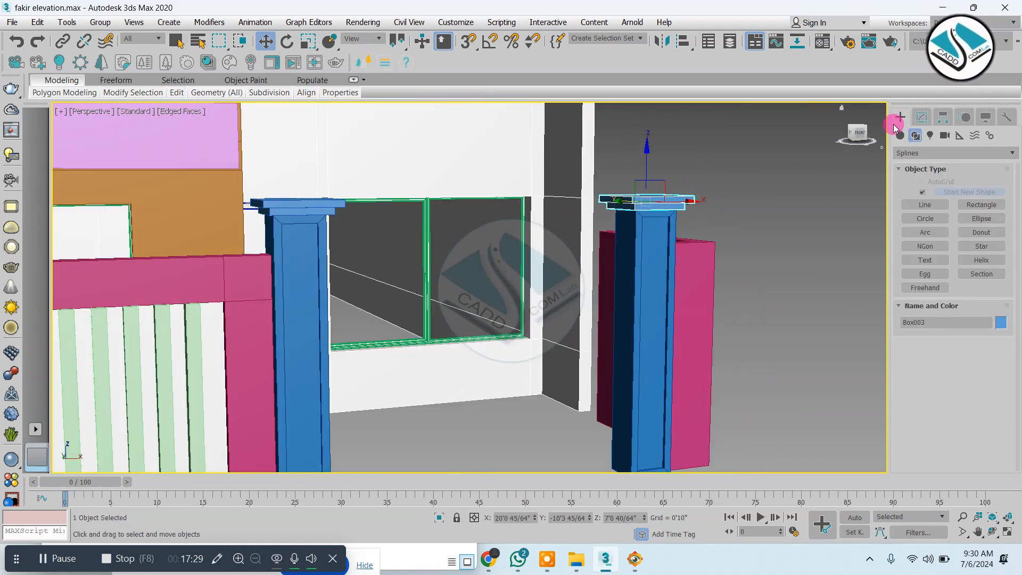
left_click(921, 117)
scroll(904, 410, "down", 5)
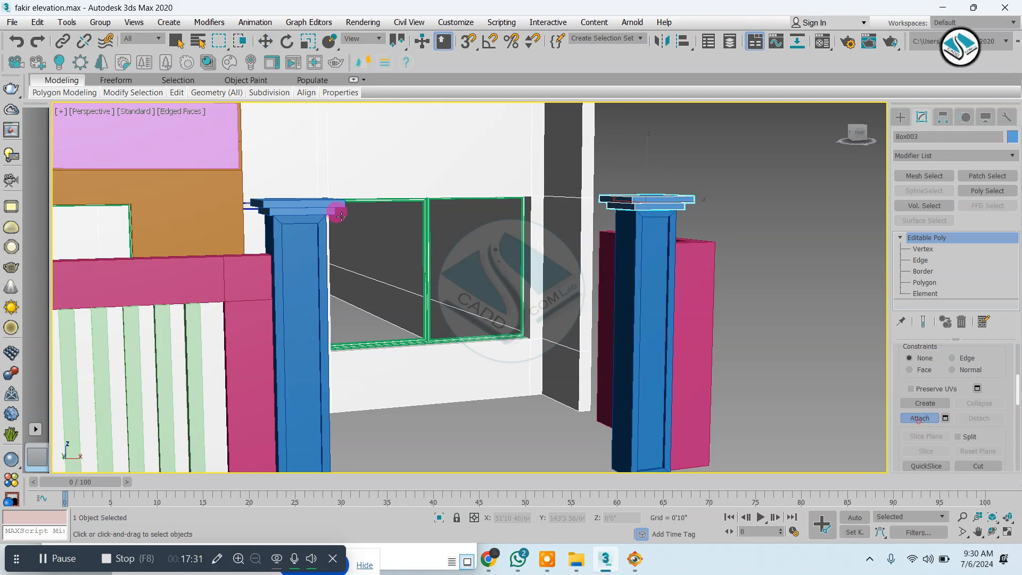
left_click(899, 117)
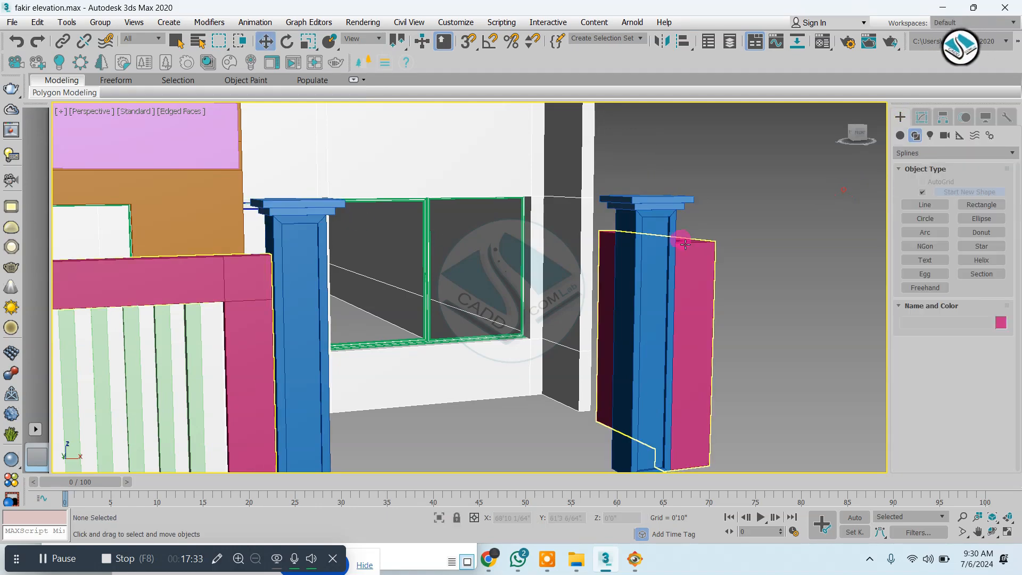
Compare the boundary wall, gate columns and house in Perspective with the ELEVATION 1.jpg reference image.
scroll(685, 244, "down", 3)
middle_click_drag(700, 277, 478, 314, "alt")
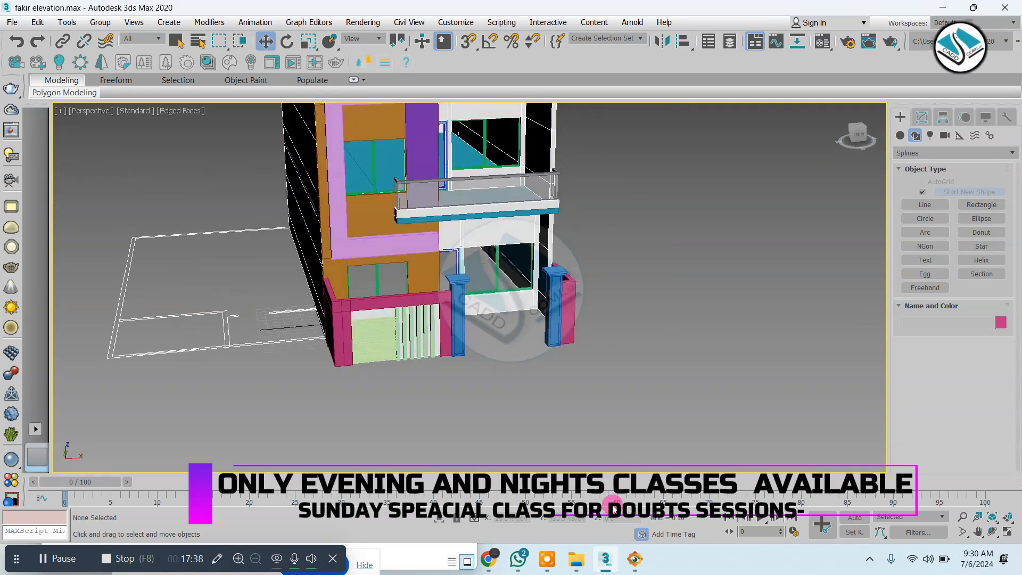
left_click(635, 560)
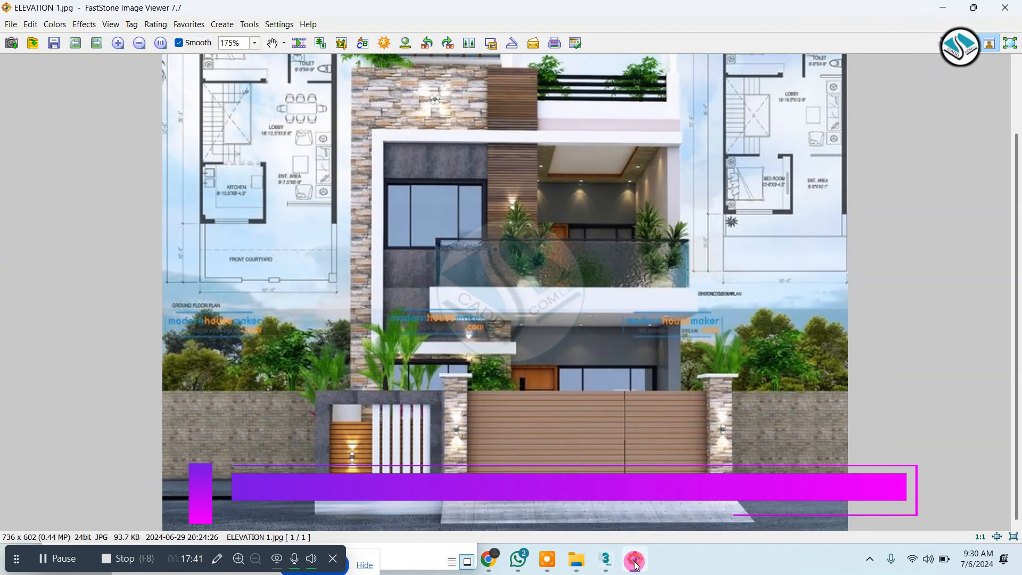
left_click(635, 560)
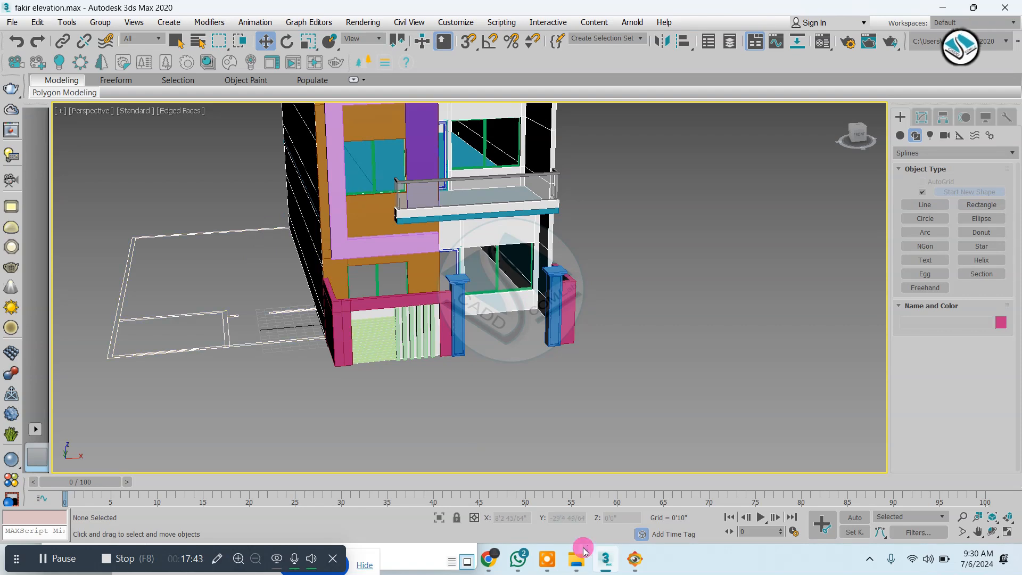
left_click(636, 559)
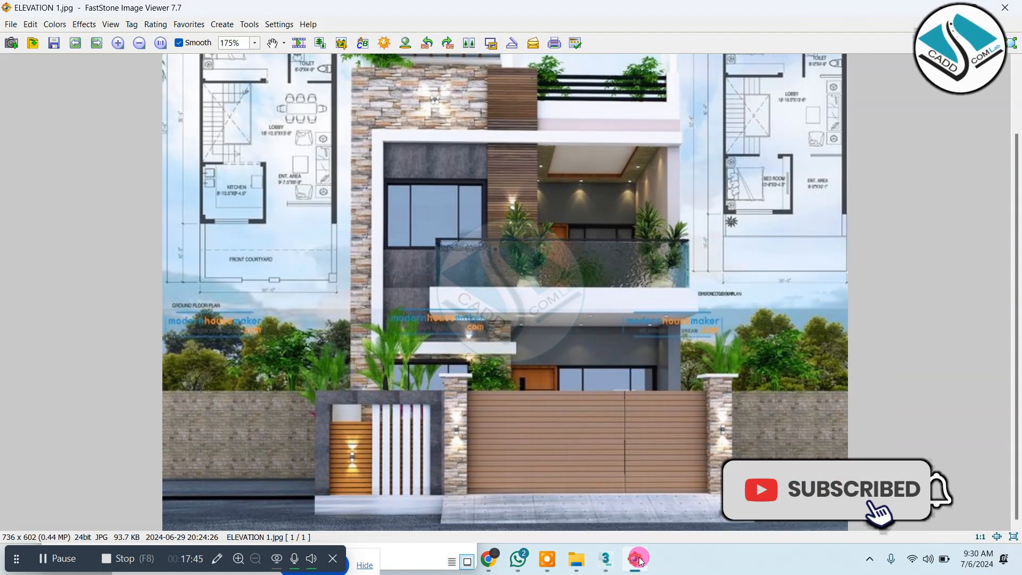
left_click(641, 561)
left_click(400, 300)
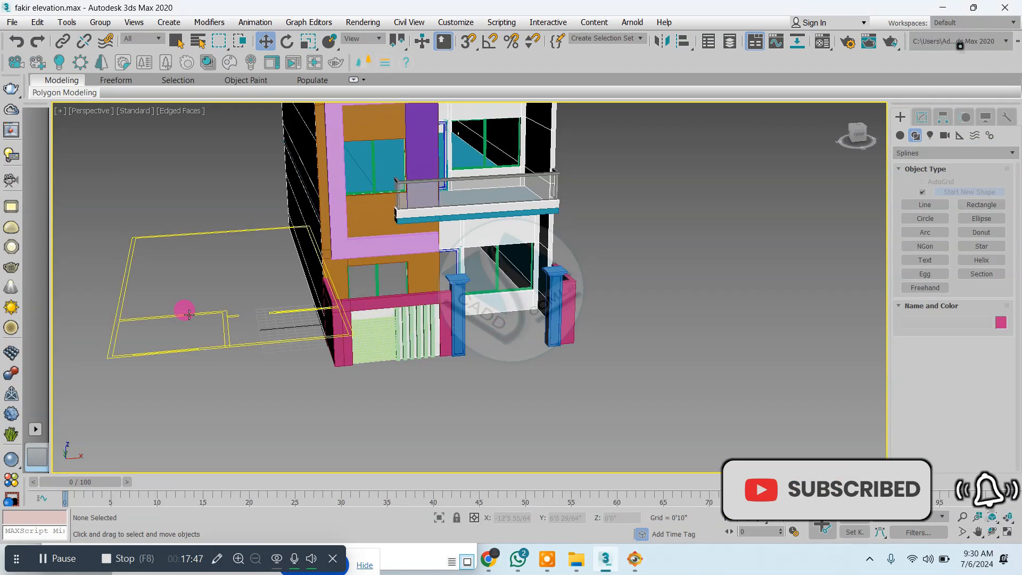
left_click(634, 559)
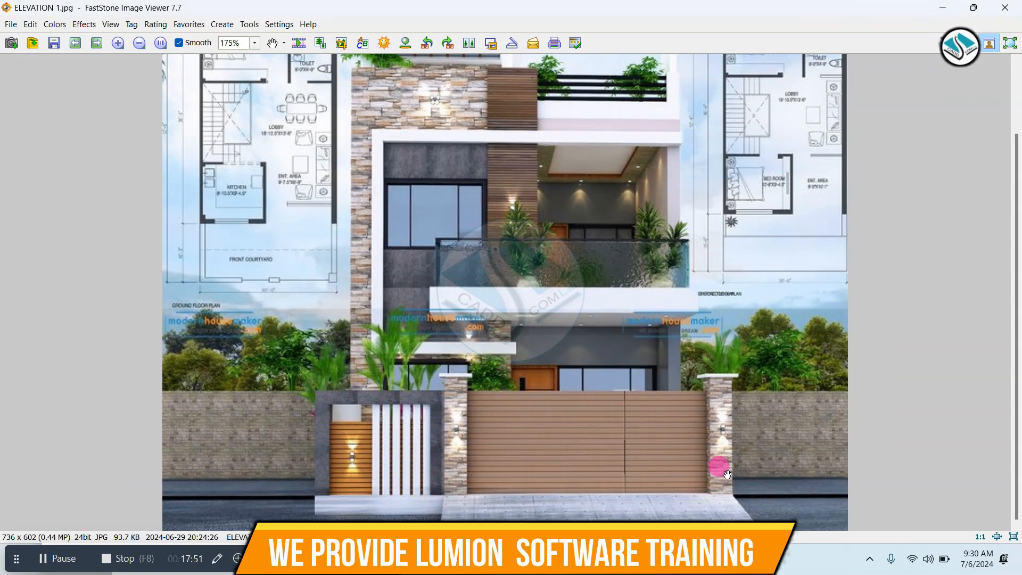
left_click(640, 560)
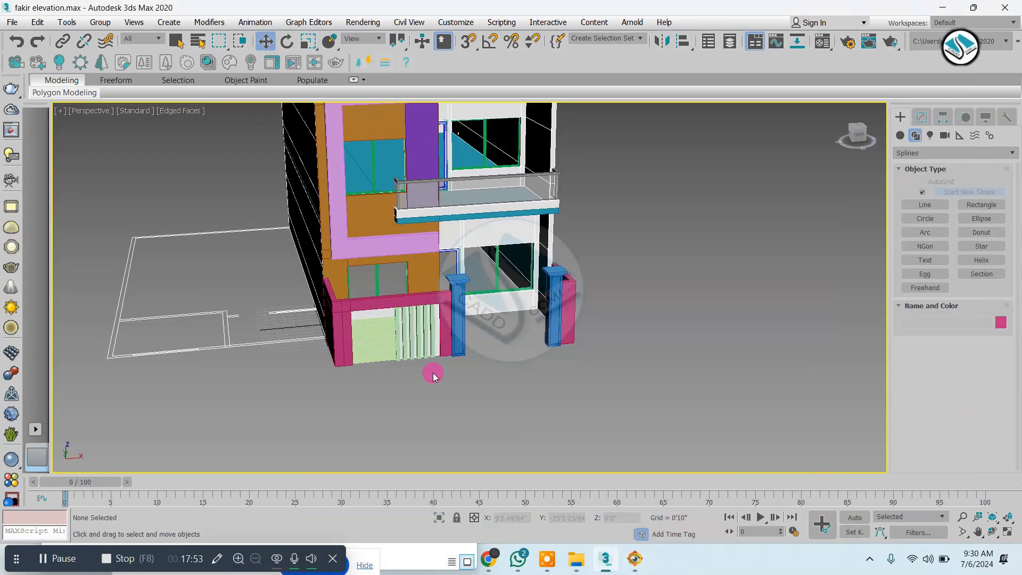
middle_click_drag(433, 372, 451, 334, "alt")
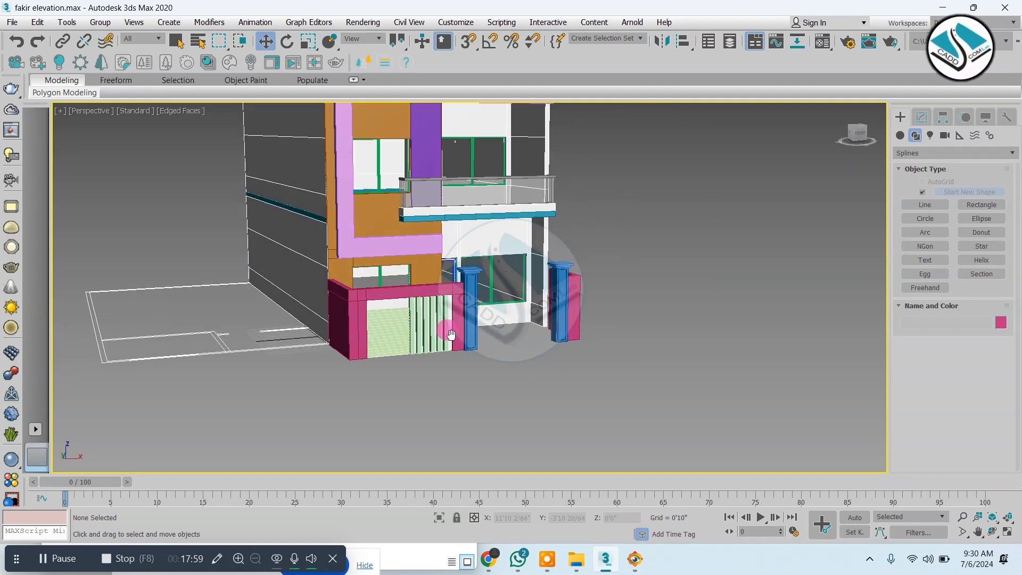
With vertex snapping on, draw a rectangle over the outer outline of the leftmost floor plan, about 39'8" by 21'11".
key("alt+w")
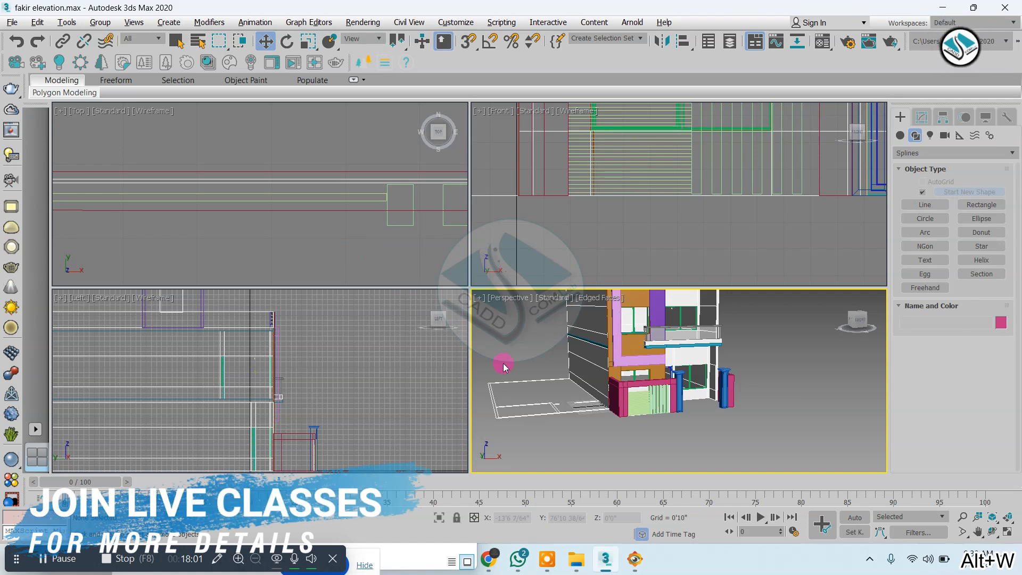
key("alt+w")
scroll(187, 304, "down", 5)
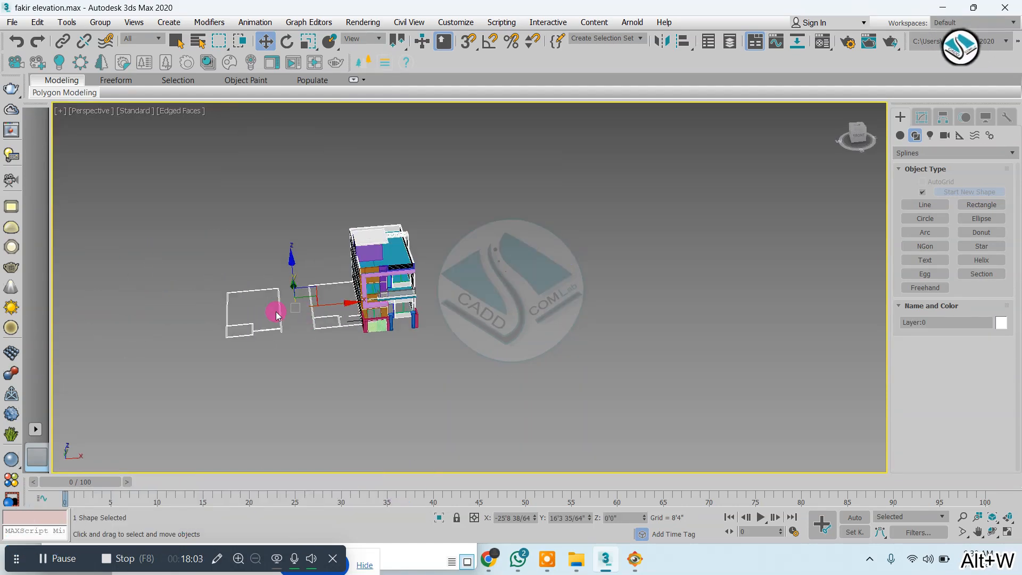
key("t")
scroll(361, 261, "down", 9)
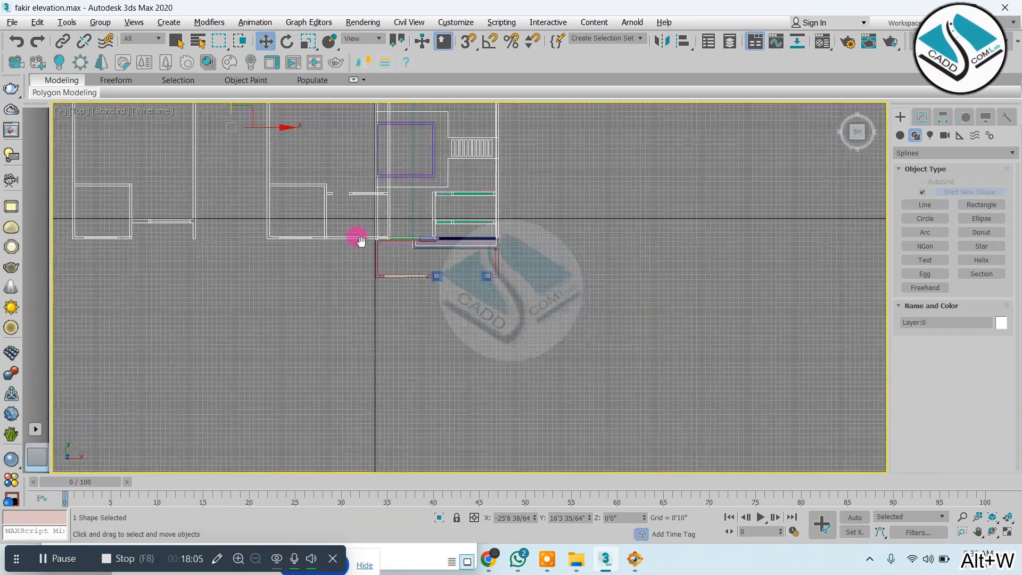
middle_click_drag(219, 181, 480, 287)
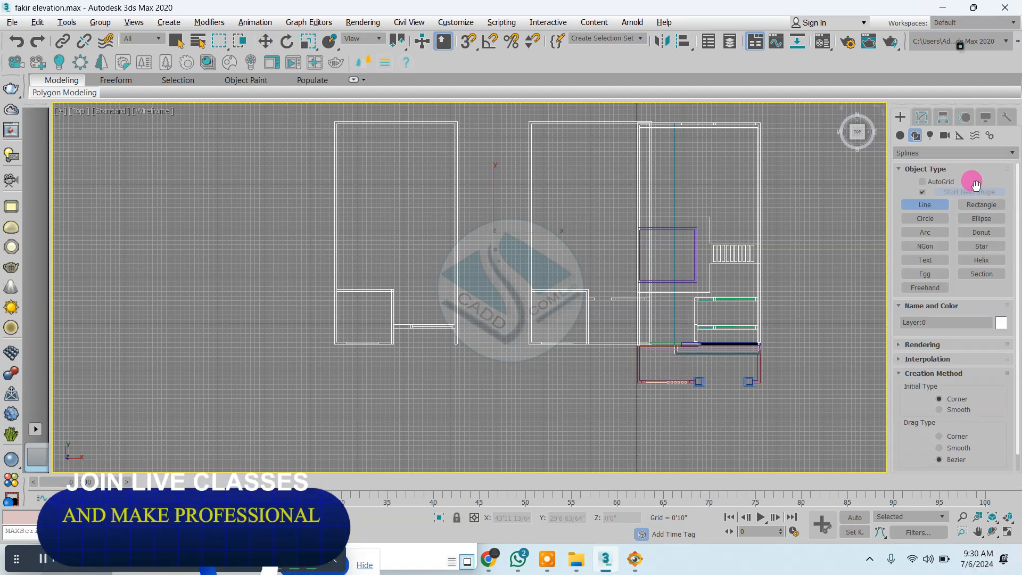
left_click(980, 204)
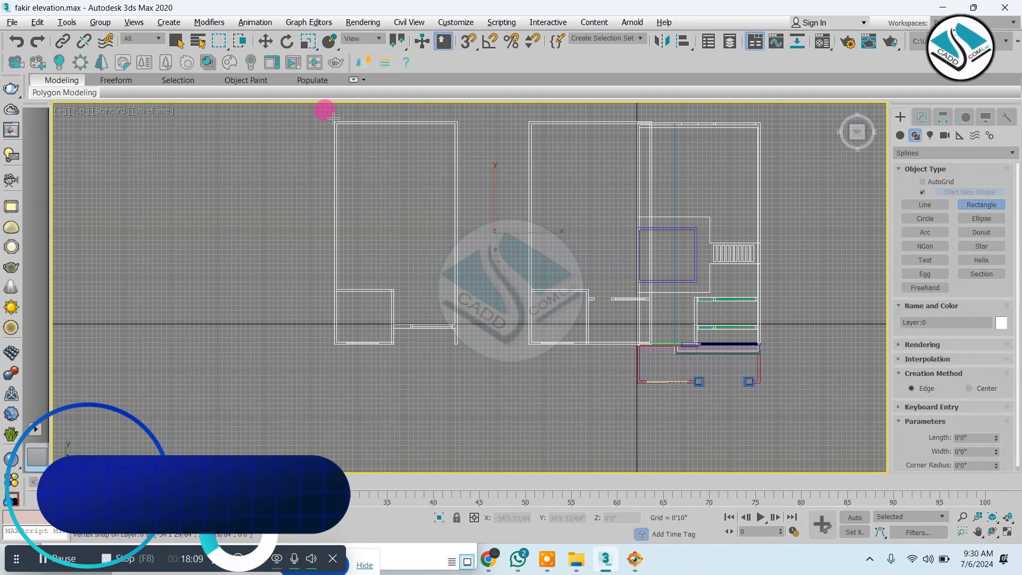
key("s")
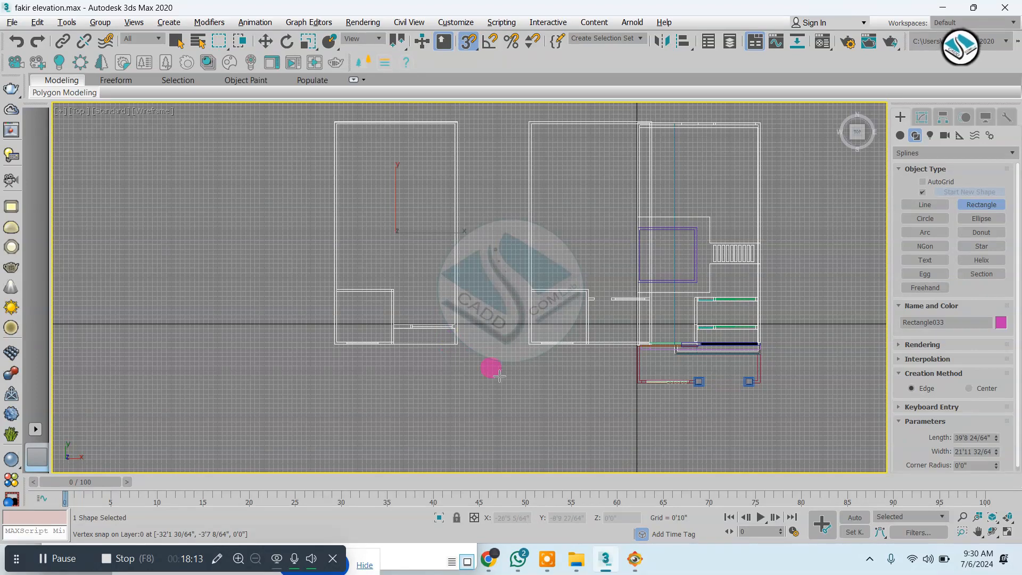
Extrude the floor plan rectangle by 6" to form a base slab.
key("alt+w")
key("alt+w")
left_click(921, 117)
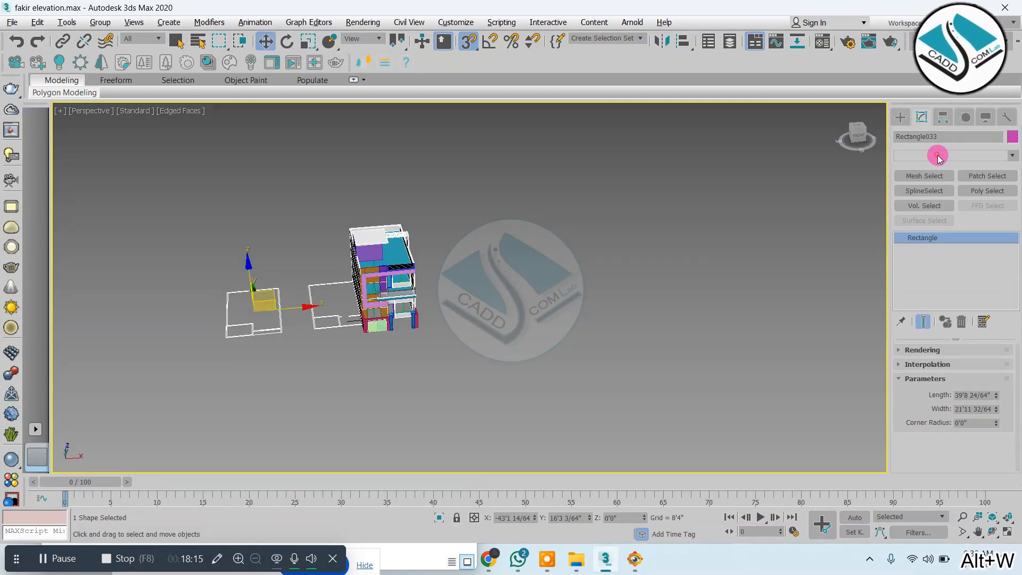
left_click(937, 156)
type("ex")
left_click(919, 166)
middle_click_drag(454, 287, 558, 279)
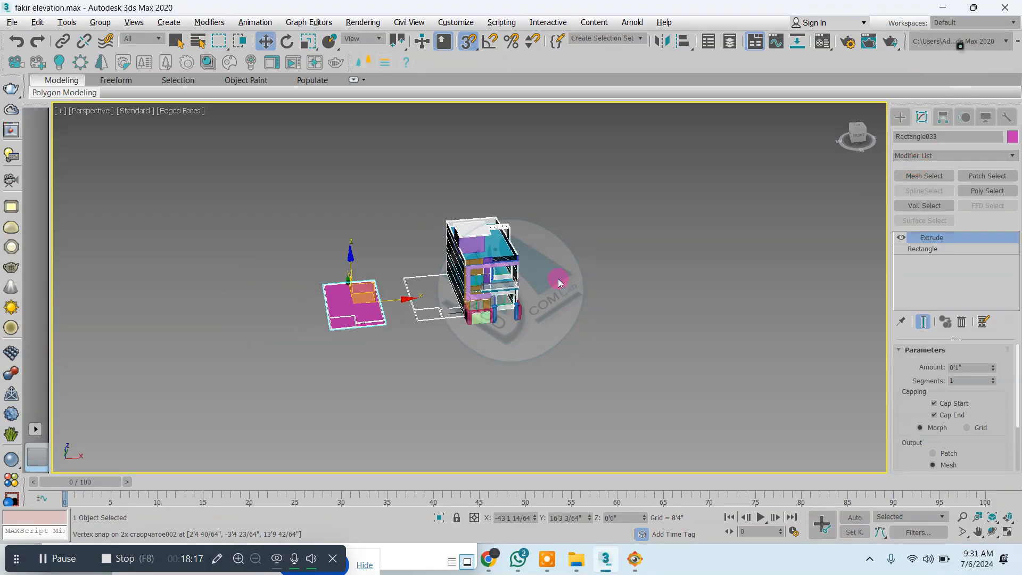
key("z")
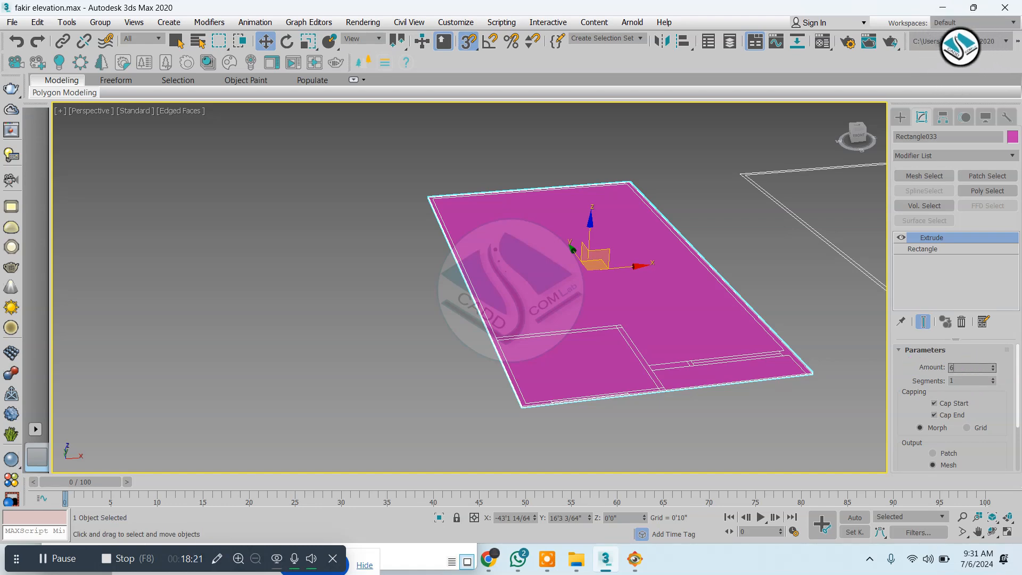
key("Return")
Move the slab over to the house and snap its lower corner to the building's rear base corner.
left_click(897, 120)
scroll(593, 256, "down", 5)
middle_click_drag(593, 256, 373, 290)
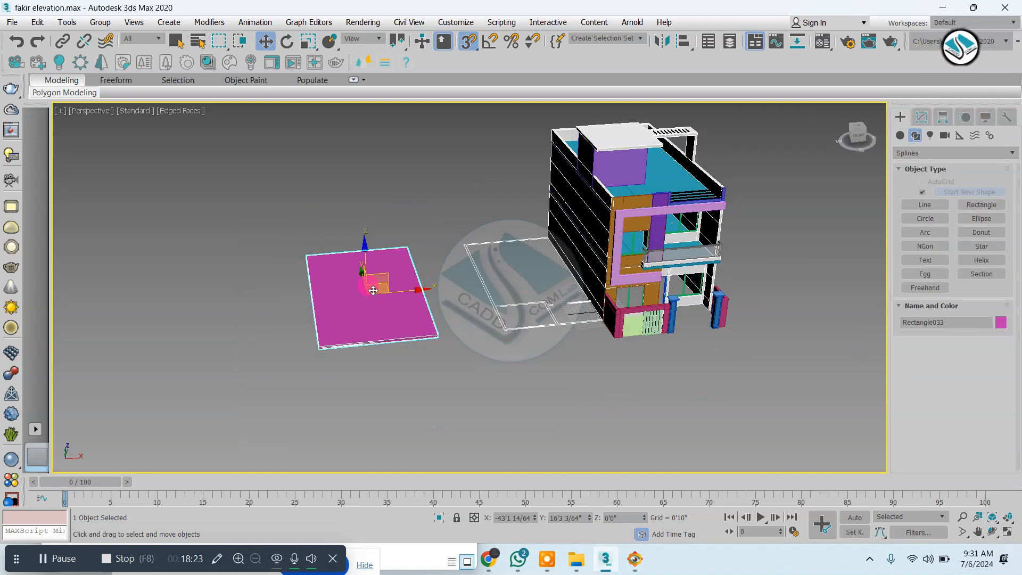
left_click_drag(398, 291, 612, 260)
middle_click_drag(463, 272, 613, 256, "alt")
scroll(613, 255, "up", 4)
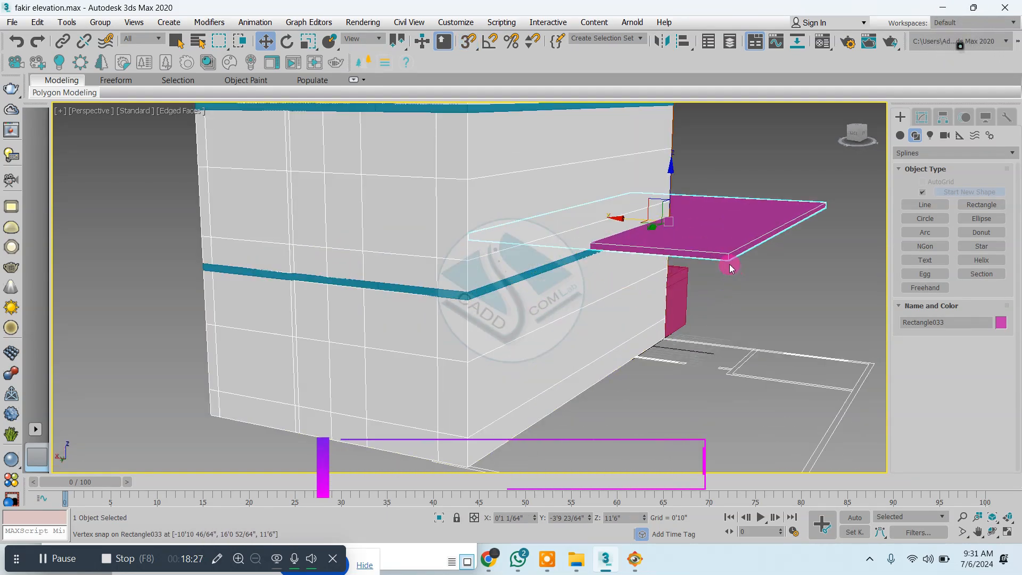
left_click_drag(728, 260, 465, 469)
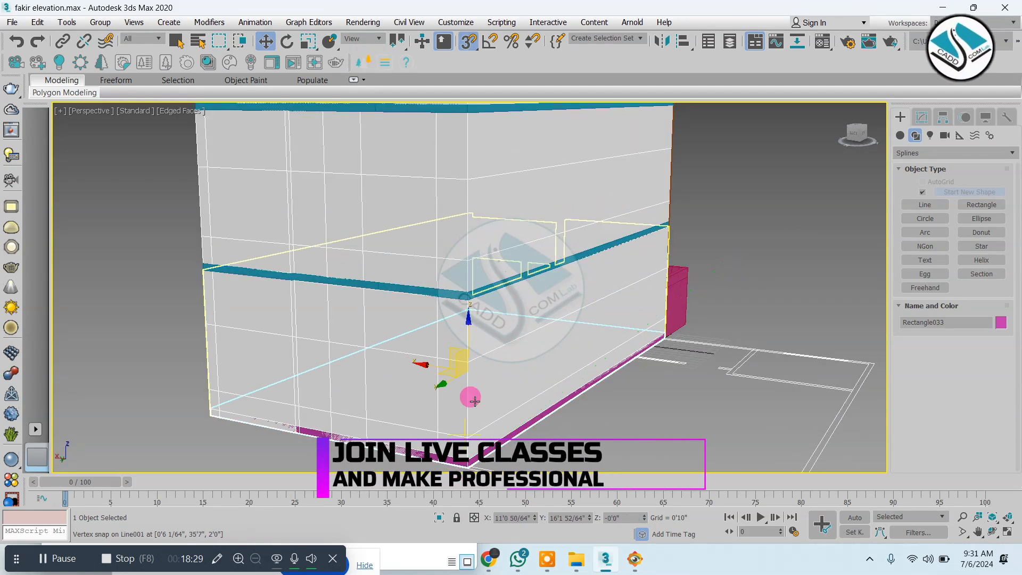
Lower the slab vertically by about 0'6 14/64" in the Front view so it sits beneath the house walls.
key("s")
scroll(681, 392, "down", 6)
middle_click_drag(681, 392, 507, 377, "alt")
scroll(506, 374, "up", 4)
middle_click_drag(495, 339, 555, 297, "alt")
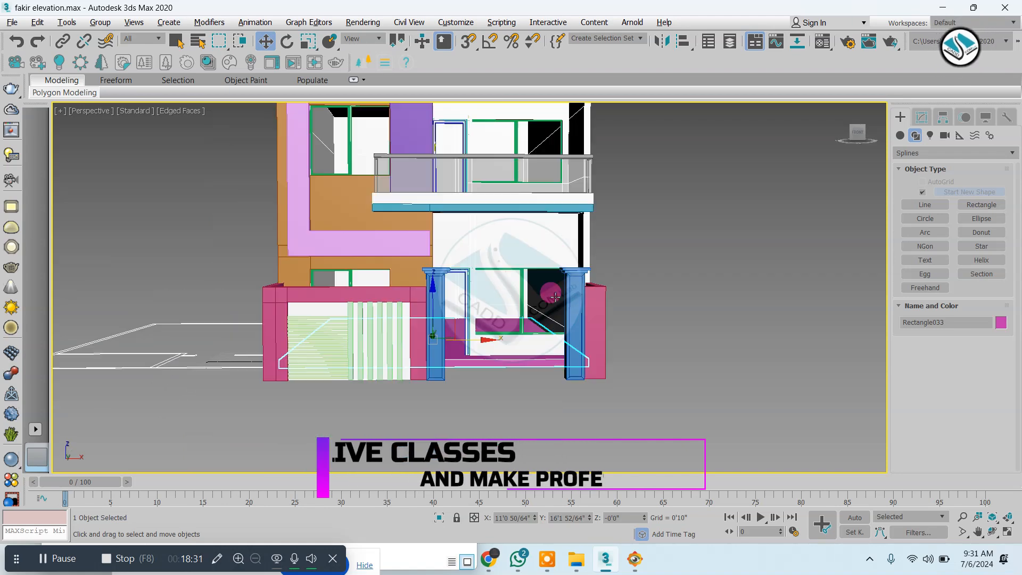
key("alt+w")
right_click(659, 225)
key("alt+w")
scroll(475, 278, "down", 4)
scroll(659, 266, "up", 6)
key("s")
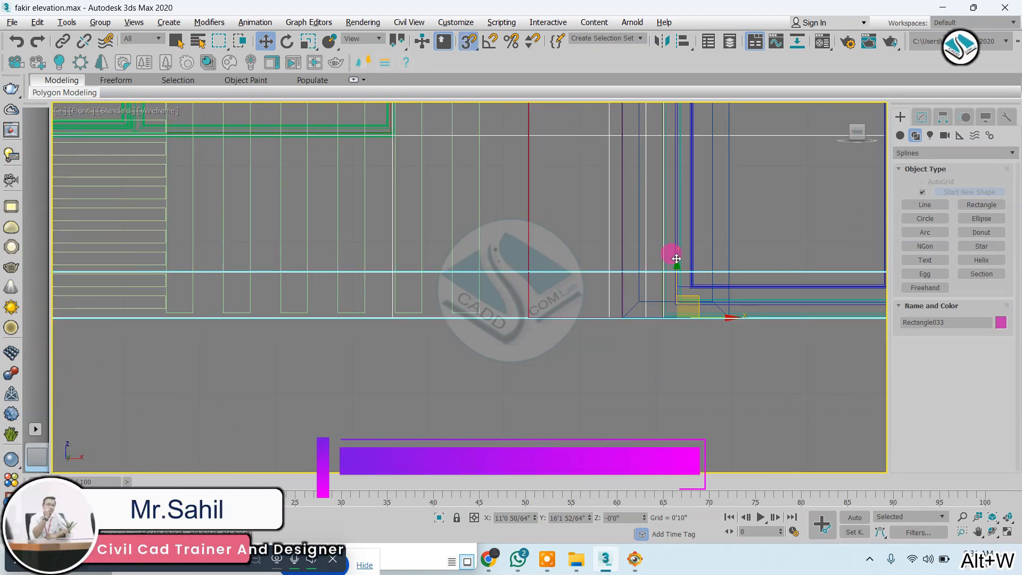
left_click_drag(676, 258, 684, 314)
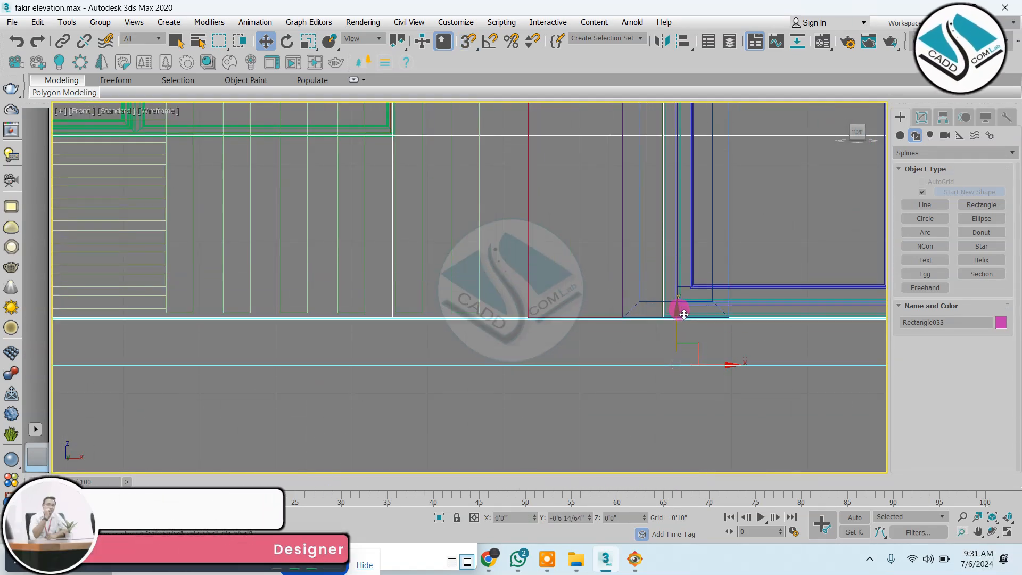
Convert the base slab under the house to an Editable Poly in Perspective.
key("alt+w")
right_click(679, 355)
key("alt+w")
middle_click_drag(675, 359, 607, 385, "alt")
scroll(605, 386, "up", 5)
middle_click_drag(550, 367, 580, 318)
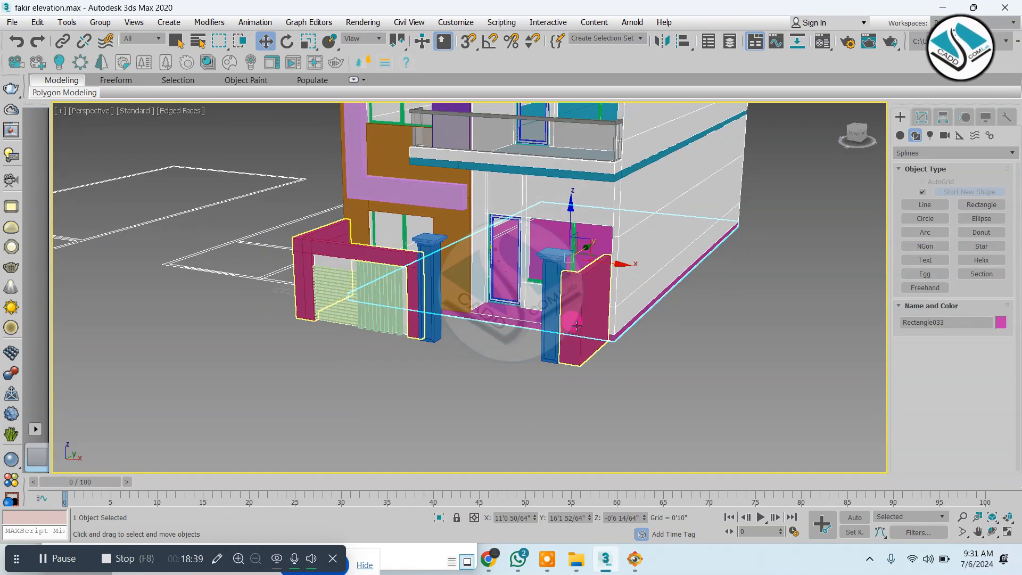
left_click(609, 301)
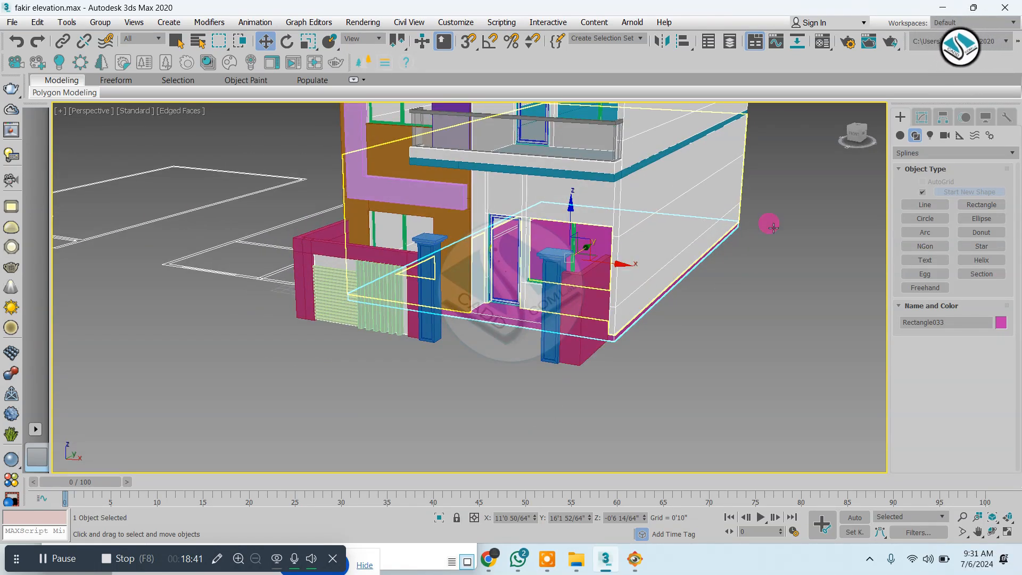
right_click(593, 122)
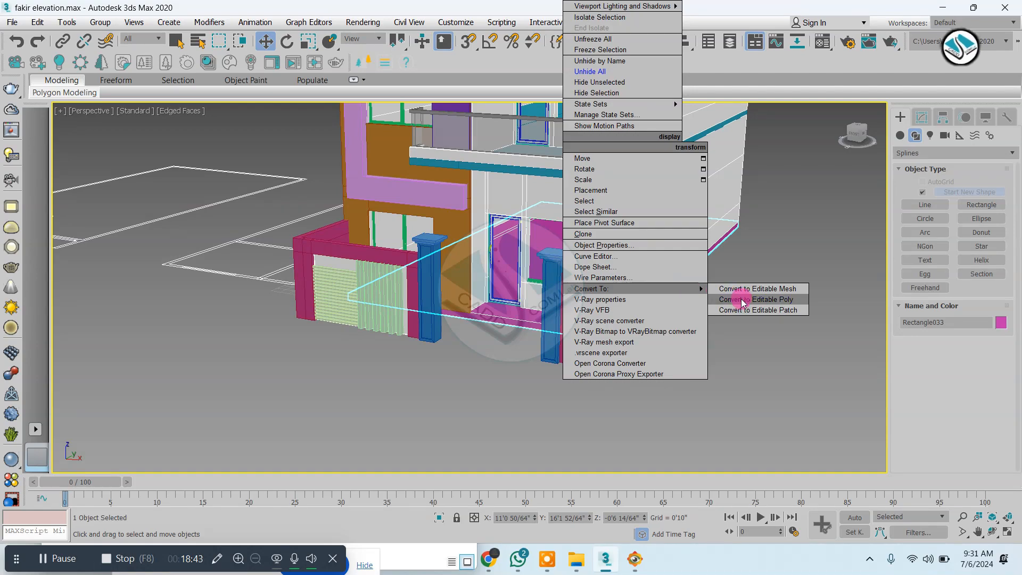
left_click(742, 302)
middle_click_drag(533, 298, 453, 303, "alt")
Select the flat floor plan shapes beside the house in the Top view and delete them.
key("alt+w")
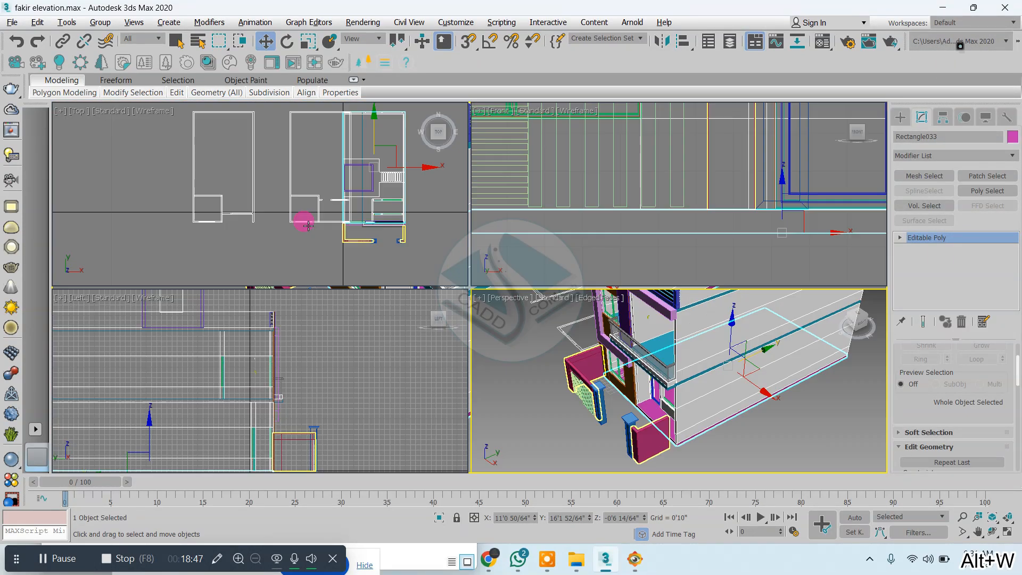
middle_click(329, 234)
key("alt+w")
scroll(602, 335, "up", 2)
scroll(704, 324, "up", 1)
middle_click_drag(705, 324, 616, 305)
scroll(510, 268, "down", 3)
left_click_drag(446, 180, 185, 319)
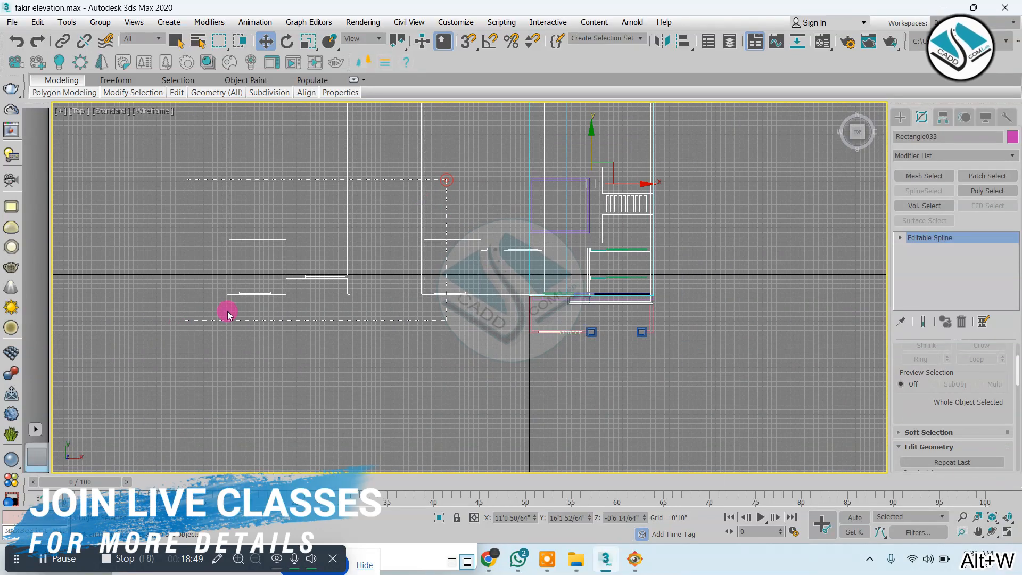
key("Delete")
Undo the last few actions and clear the remaining floor plan outline beside the house in the Top view.
left_click(425, 200)
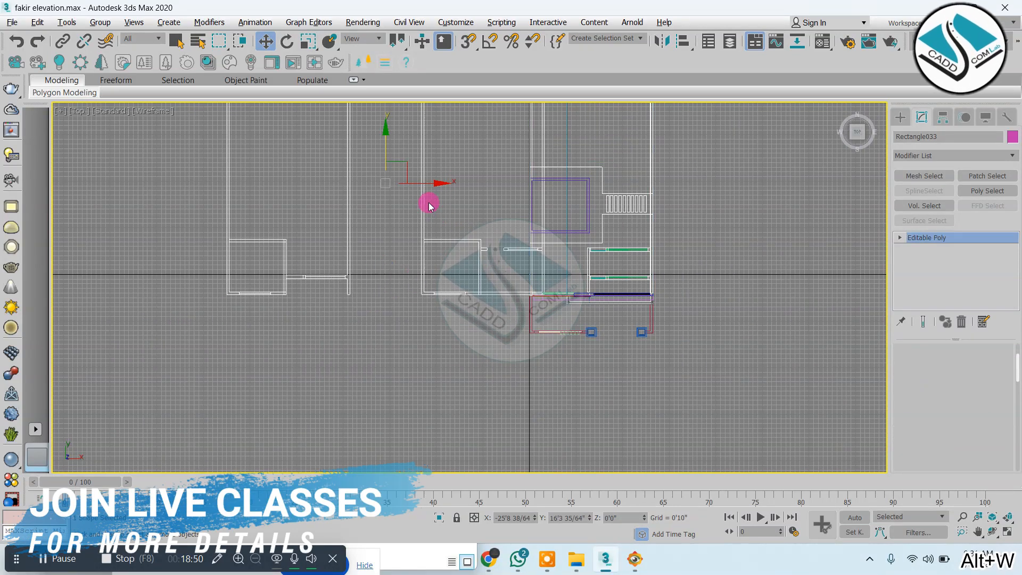
left_click(900, 120)
left_click(458, 232)
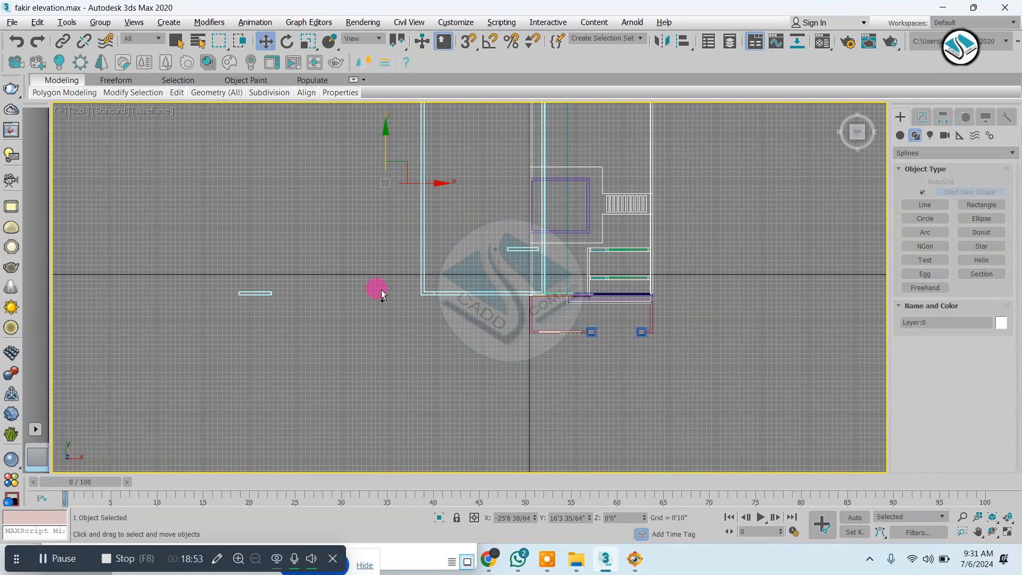
key("ctrl+z")
key("ctrl+z")
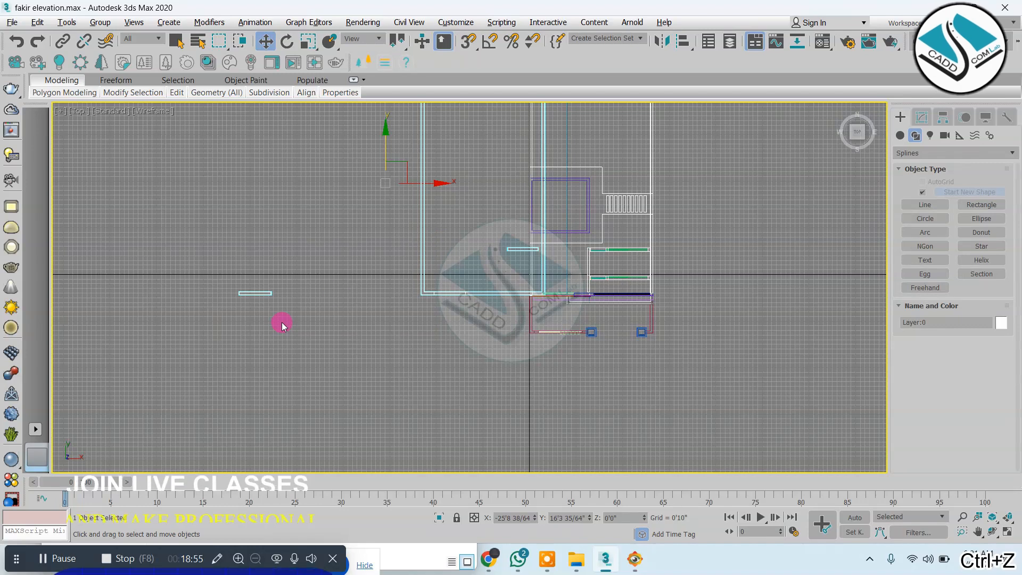
key("ctrl+z")
scroll(644, 318, "up", 5)
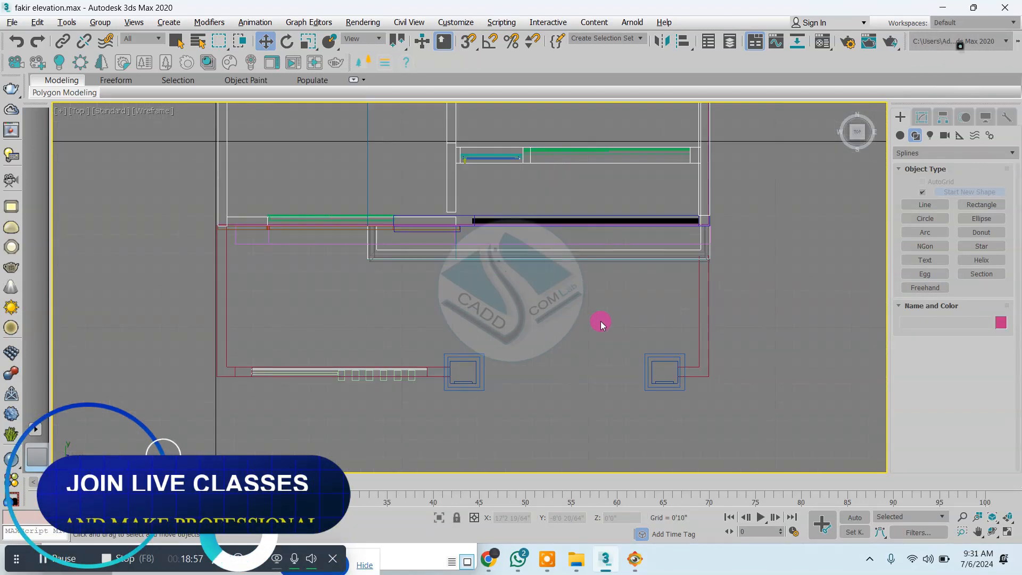
Draw a snapped rectangle about 6'9" by 21'11" over the front yard in the Top view, reaching the boundary wall's outer edges.
key("s")
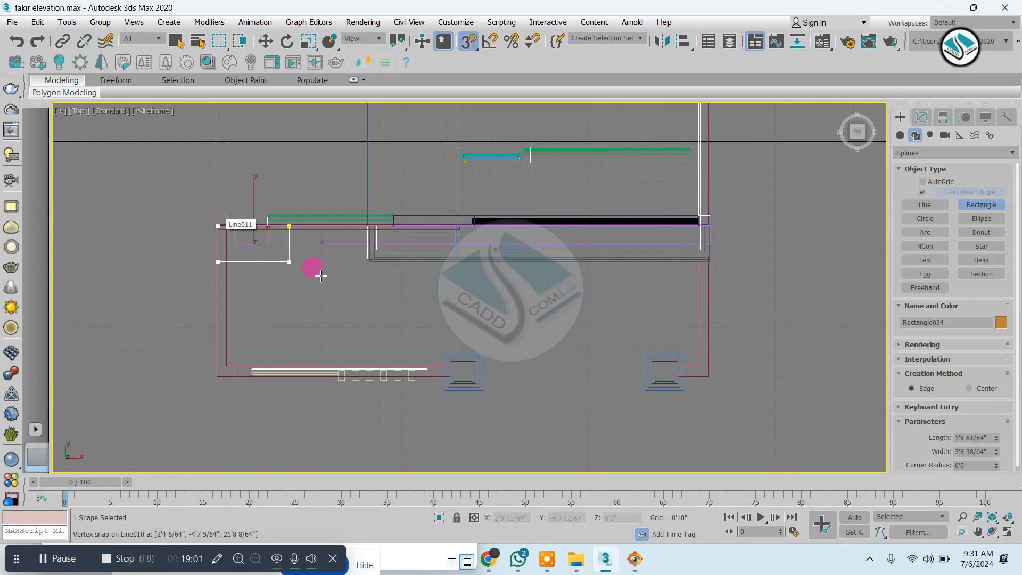
key("alt+w")
right_click(707, 372)
key("alt+w")
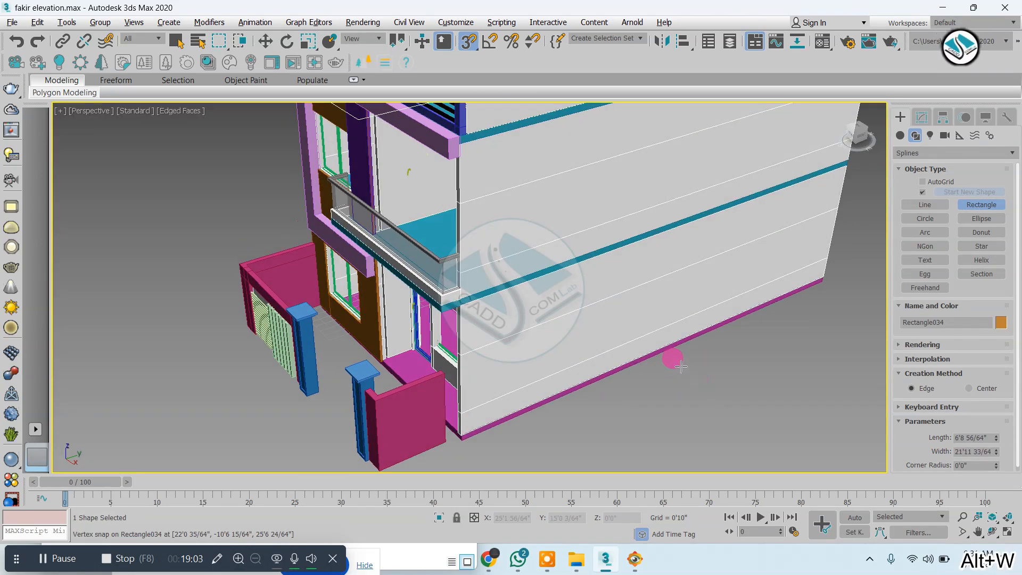
Extrude the front yard rectangle by 0'6".
left_click(931, 118)
left_click(929, 156)
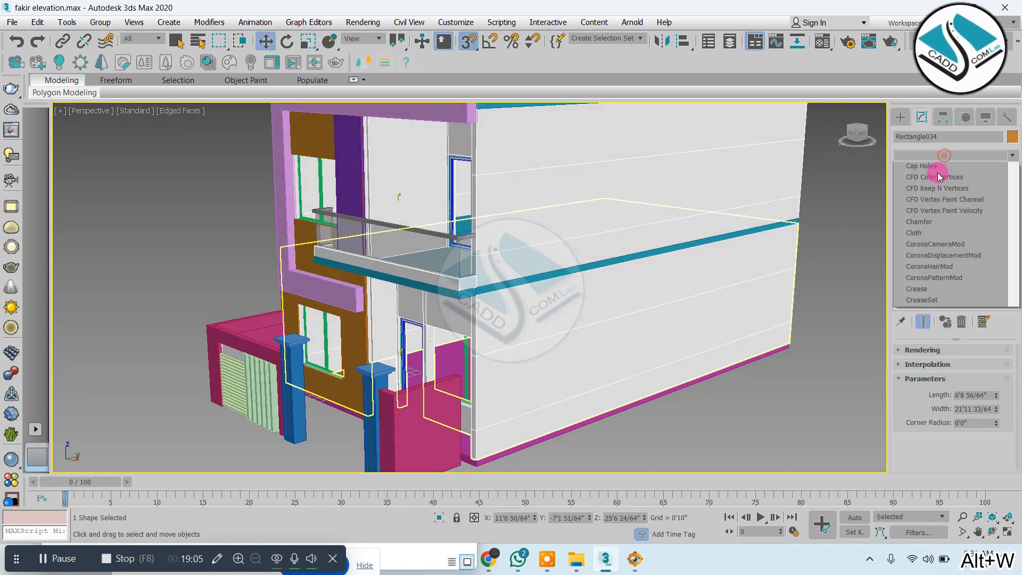
left_click(929, 166)
scroll(540, 294, "down", 3)
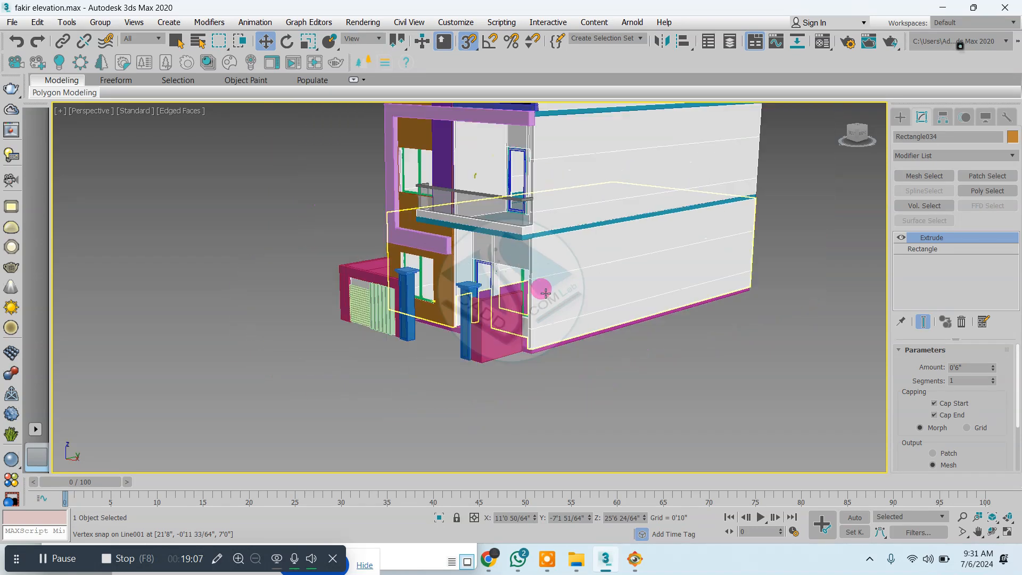
Set the front yard slab's Z position to 0'0" so it sits at ground level.
key("alt+w")
right_click(365, 230)
key("alt+w")
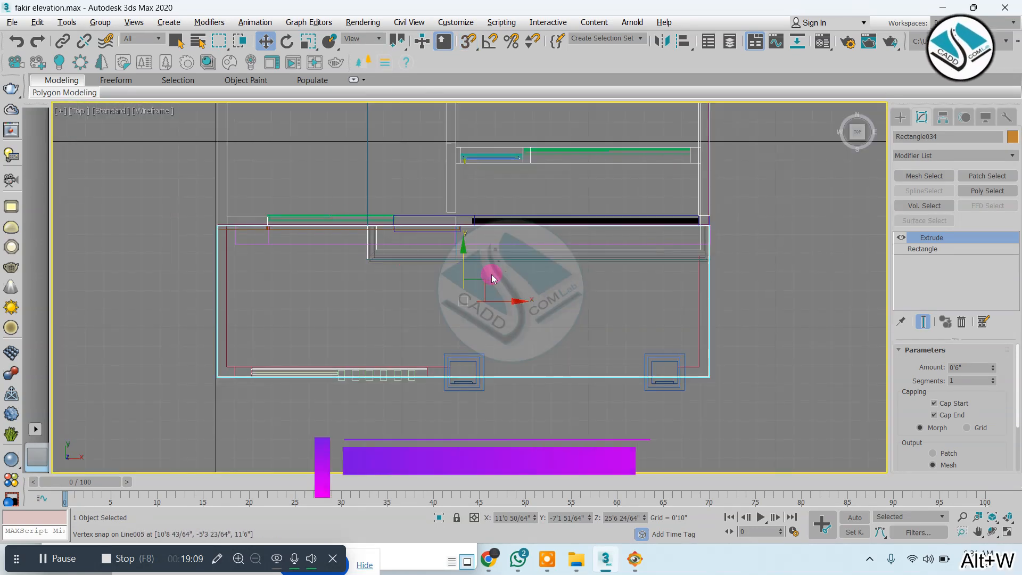
key("alt+w")
right_click(594, 206)
key("alt+w")
scroll(557, 218, "down", 6)
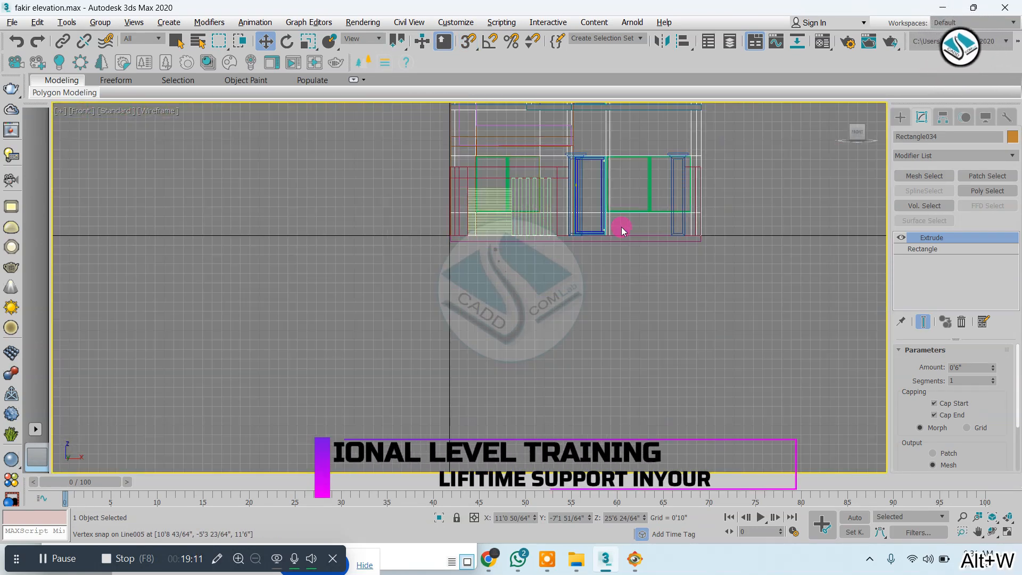
key("alt+w")
right_click(663, 355)
key("alt+w")
middle_click_drag(648, 358, 565, 314, "alt")
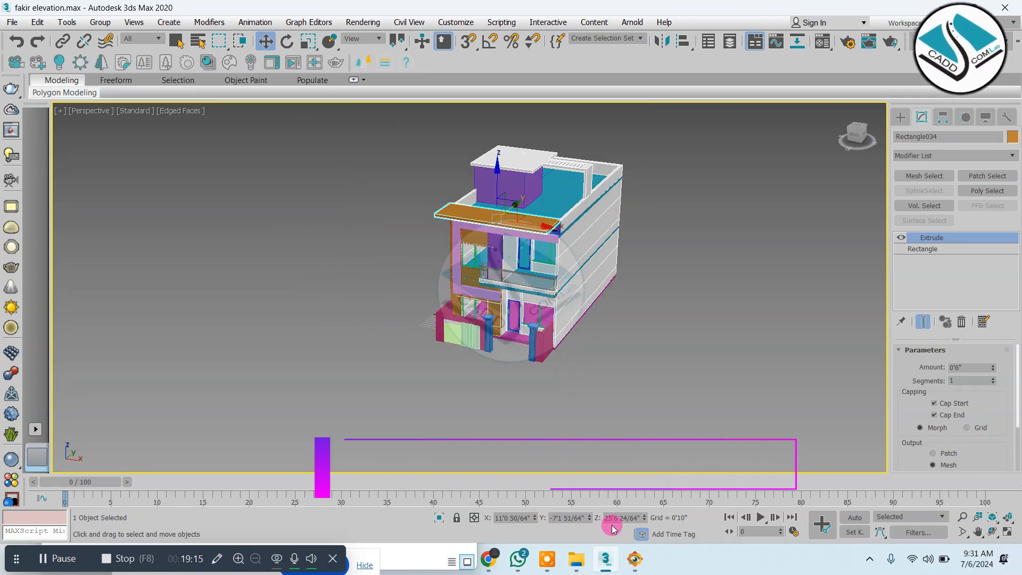
left_click(638, 517)
key("BackSpace")
key("BackSpace")
key("BackSpace")
key("BackSpace")
key("BackSpace")
key("BackSpace")
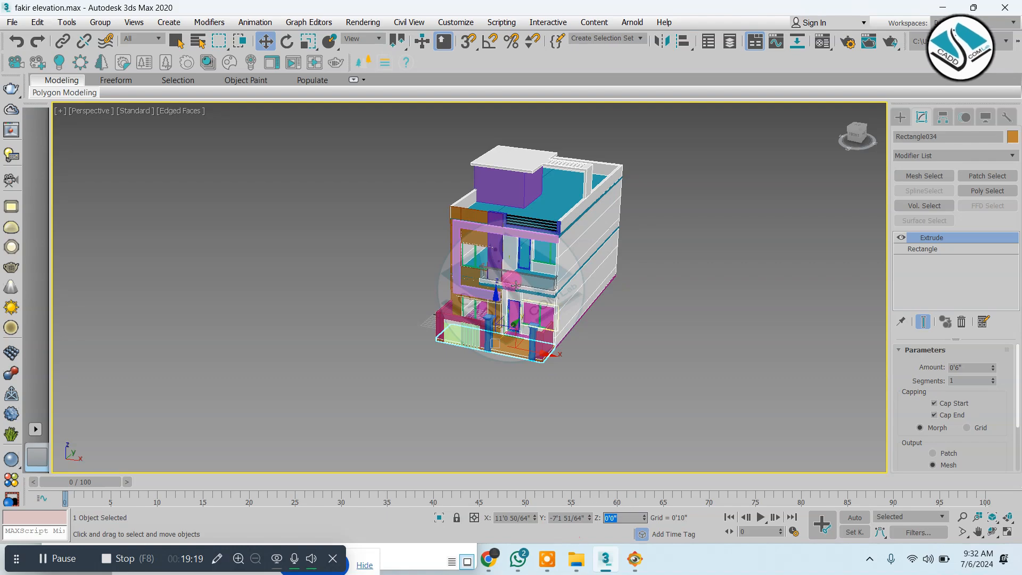
Set the front yard slab's extrusion amount to 3".
scroll(515, 285, "up", 5)
scroll(460, 237, "down", 3)
middle_click_drag(493, 375, 463, 323)
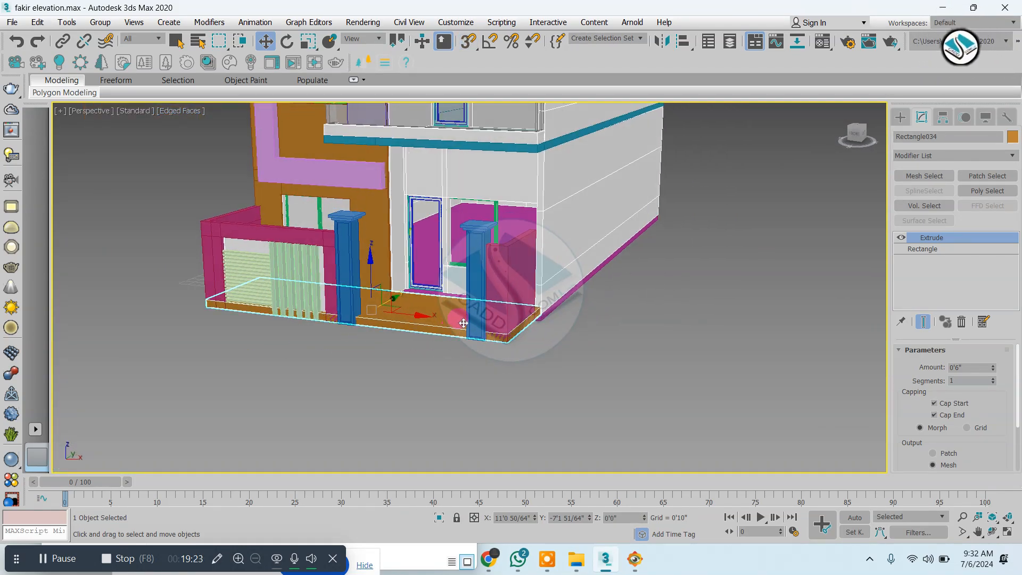
scroll(463, 323, "up", 3)
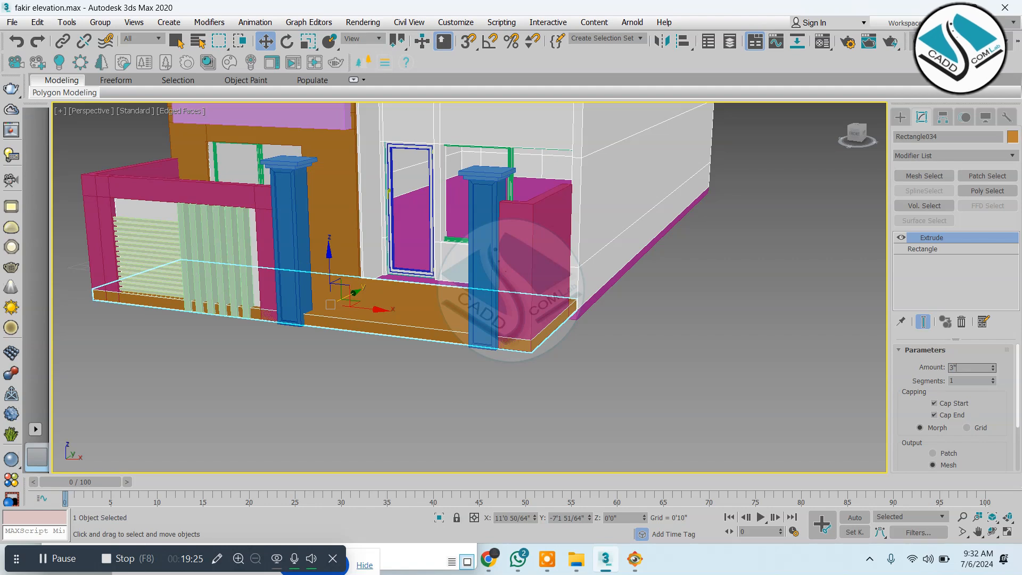
Lower the front yard slab by about 0'3 23/64" in the Front view so it sits beneath the boundary wall and columns.
left_click(901, 117)
key("alt+w")
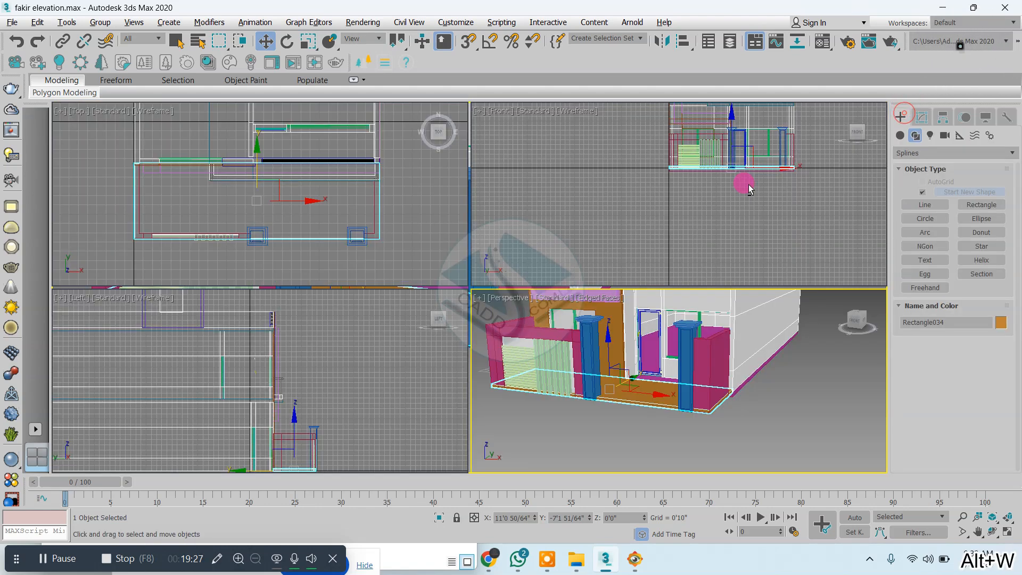
right_click(747, 189)
key("alt+w")
scroll(600, 229, "up", 7)
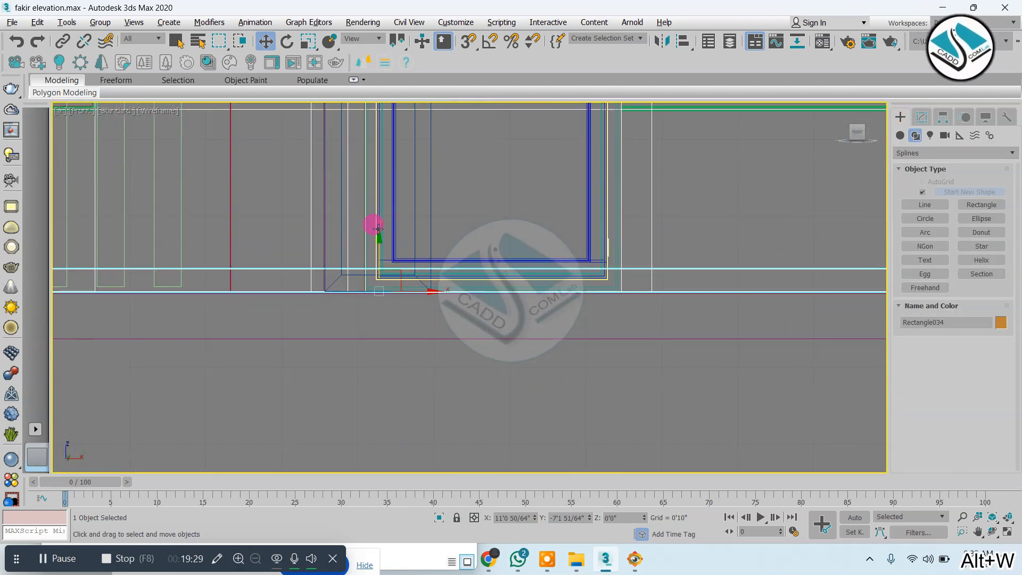
left_click_drag(378, 240, 375, 278)
key("alt+w")
right_click(581, 374)
key("alt+w")
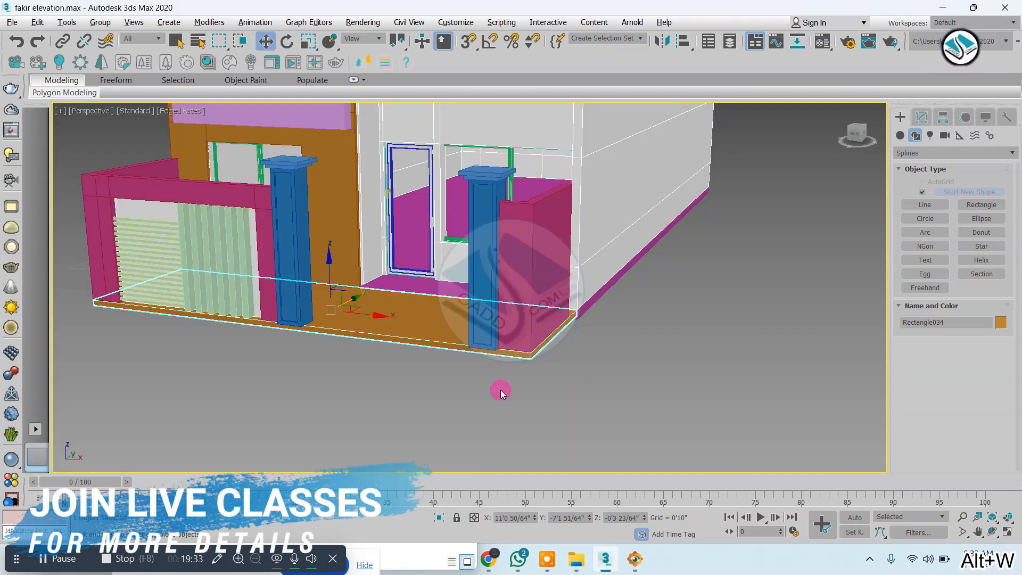
Convert the front yard slab to an Editable Poly.
middle_click_drag(500, 390, 500, 415, "alt")
scroll(353, 365, "up", 6)
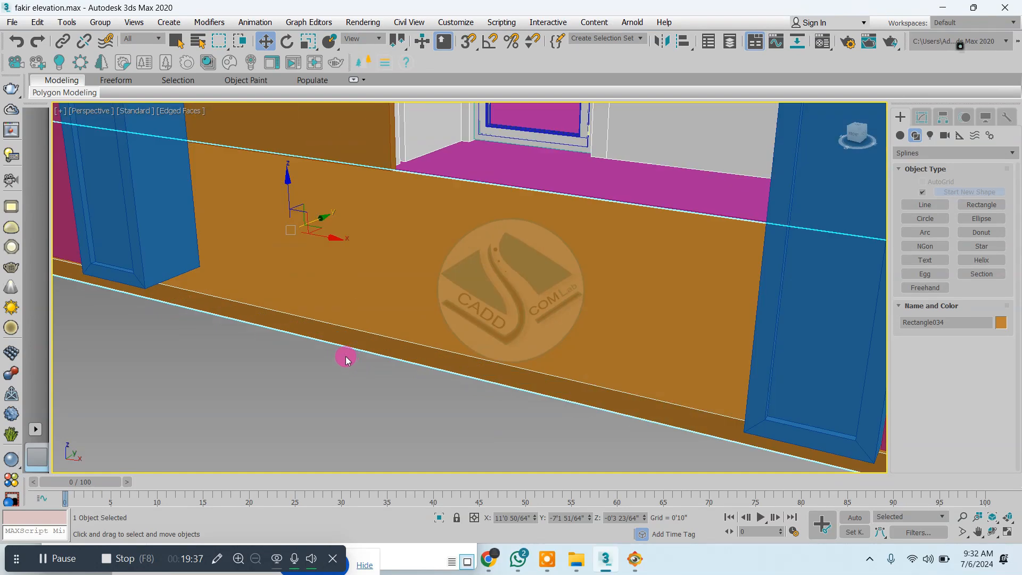
scroll(374, 336, "down", 2)
middle_click_drag(379, 339, 401, 341, "alt")
key("alt+w")
right_click(296, 218)
key("alt+w")
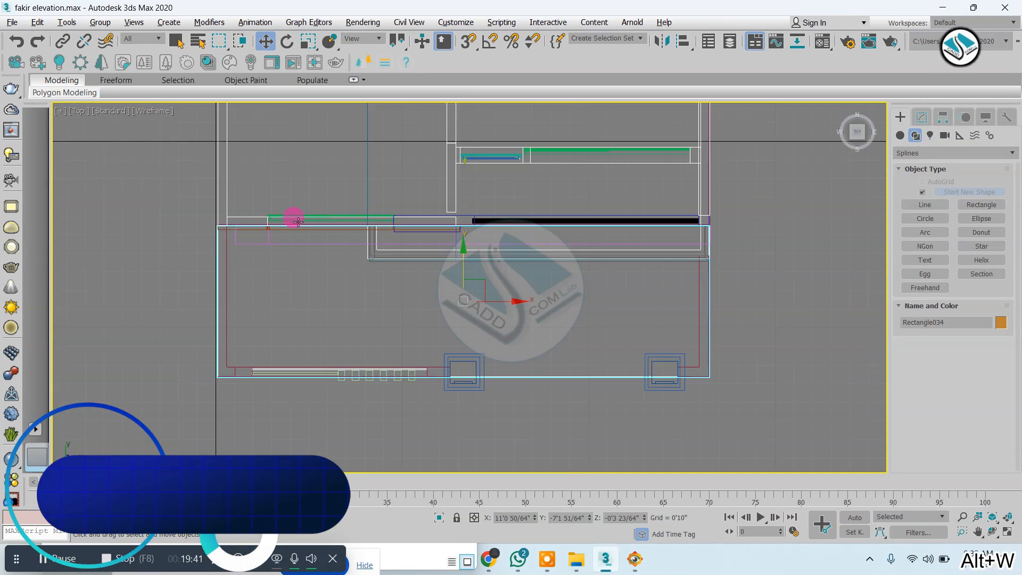
left_click(923, 117)
right_click(612, 192)
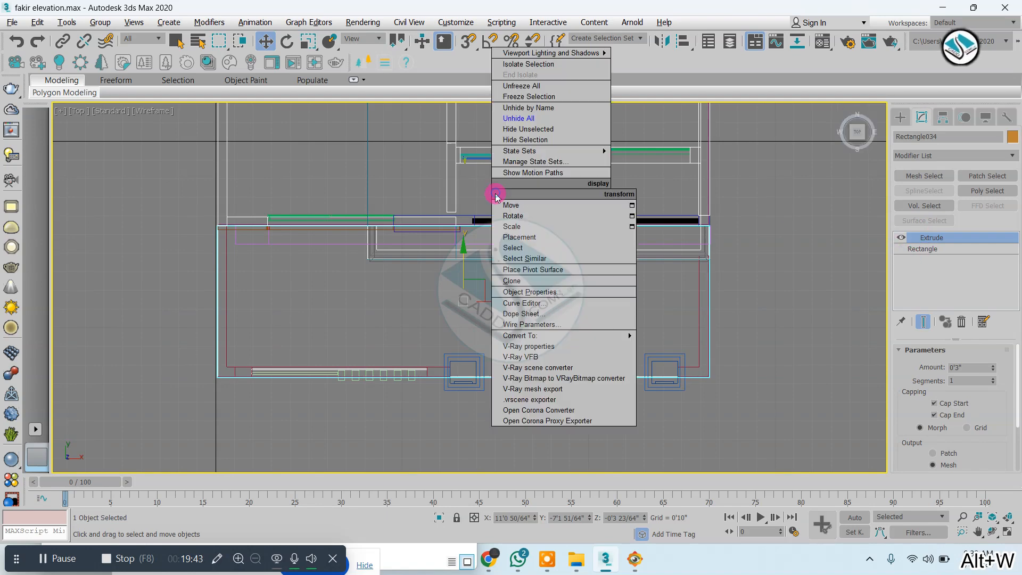
mouse_move(611, 335)
left_click(685, 340)
Move the slab's four front vertices outward in the Top view so its front edge projects beyond the boundary wall.
left_click(900, 237)
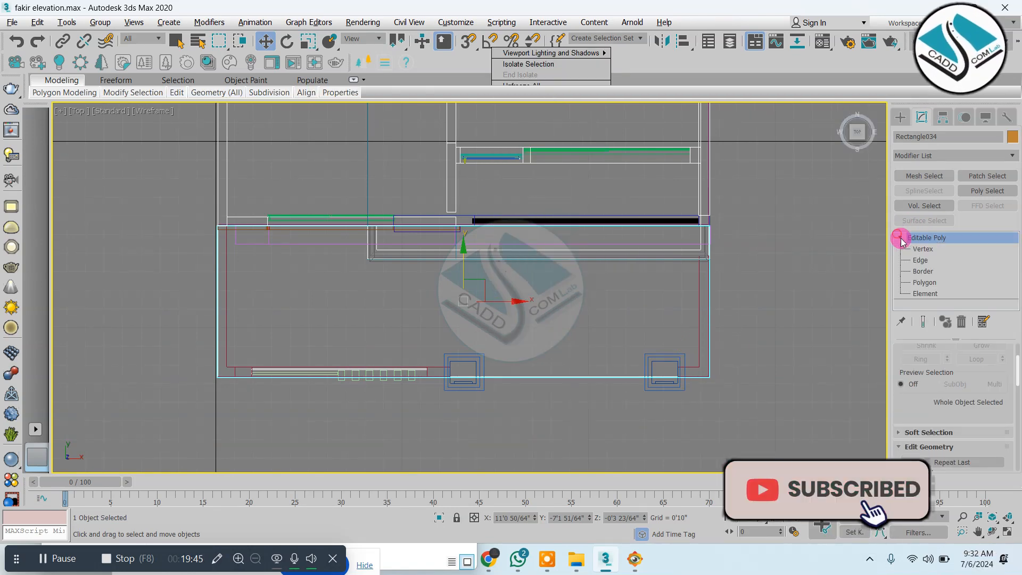
left_click(923, 249)
left_click_drag(712, 336, 113, 446)
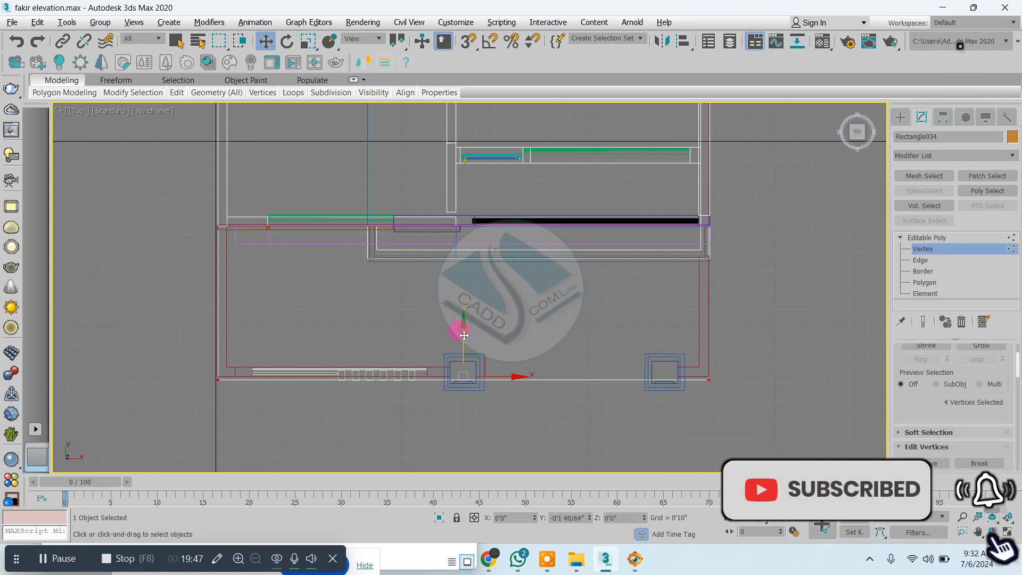
key("alt+w")
right_click(543, 370)
key("alt+w")
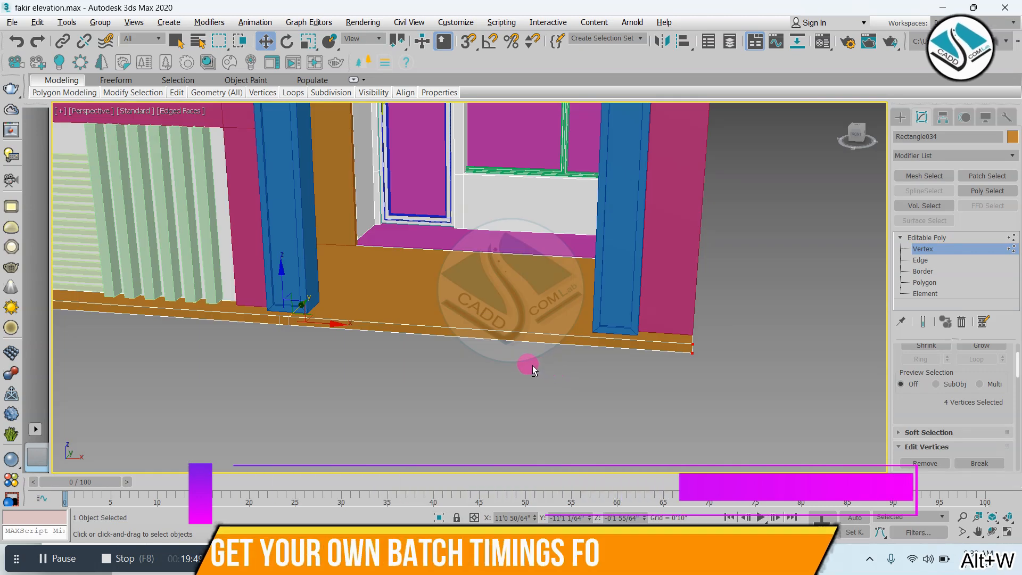
left_click(899, 117)
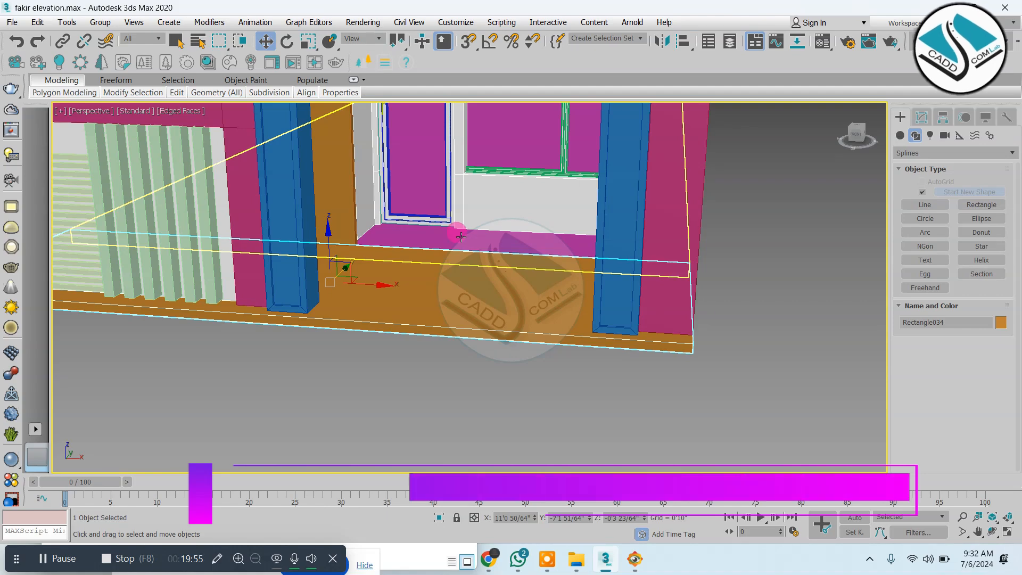
Select the eight vertices of the boundary wall's return beside the right gate column and move them outward about 0'6 9/64" along X.
scroll(462, 237, "down", 5)
middle_click_drag(420, 262, 406, 325)
scroll(435, 333, "up", 7)
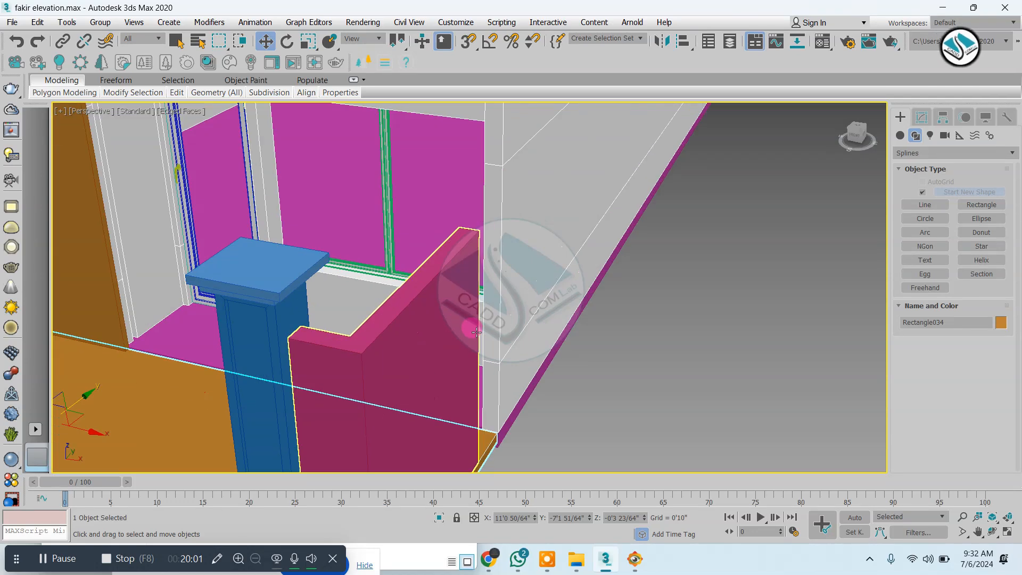
scroll(465, 261, "down", 5)
middle_click_drag(465, 260, 452, 371, "alt")
scroll(452, 372, "up", 3)
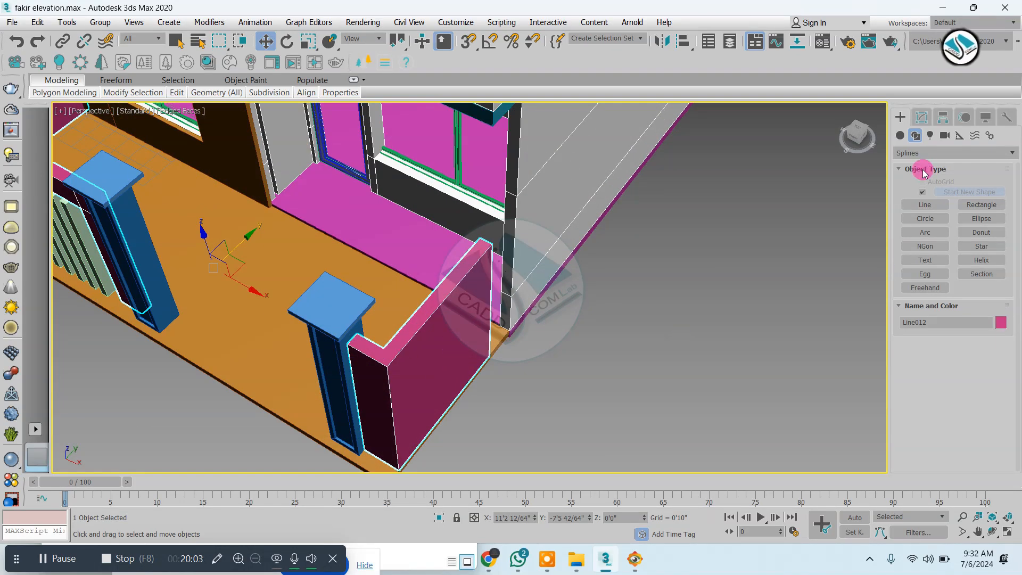
left_click(927, 118)
left_click(923, 249)
key("alt+w")
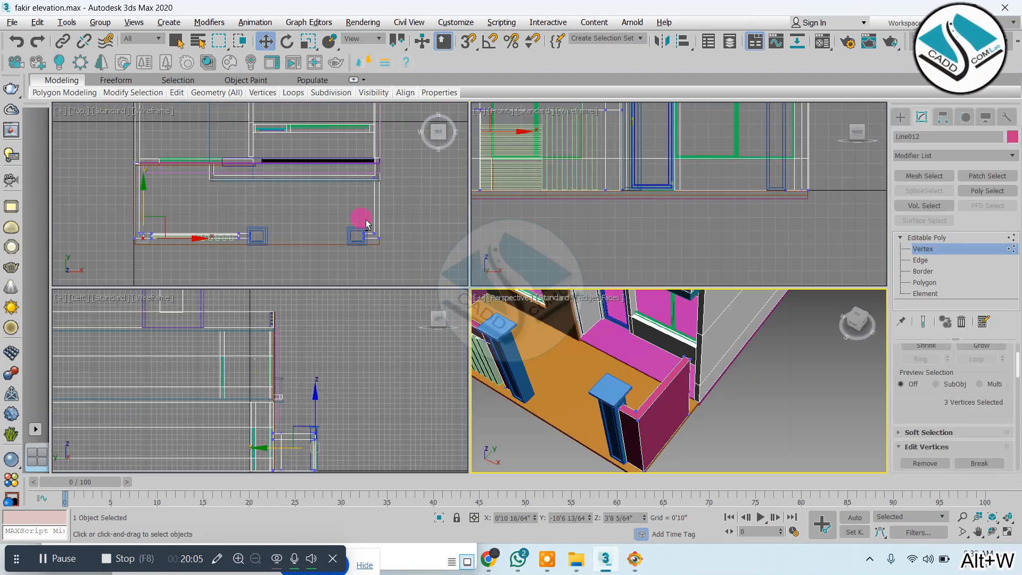
middle_click(360, 221)
key("alt+w")
middle_click_drag(676, 254, 514, 200)
left_click_drag(584, 163, 518, 226)
scroll(531, 313, "up", 4)
left_click_drag(619, 260, 536, 352)
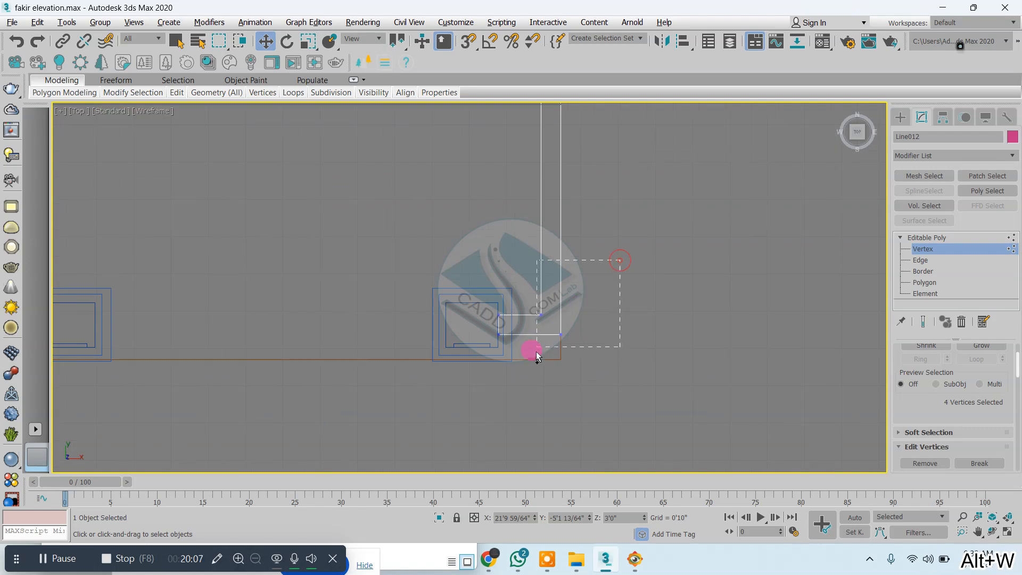
scroll(510, 331, "down", 3)
key("alt+w")
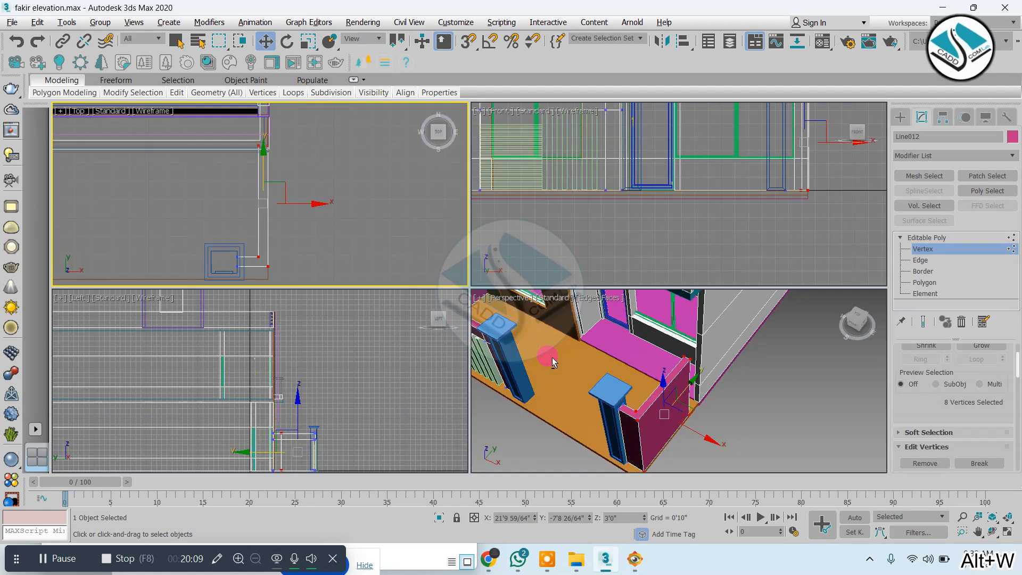
middle_click(551, 357)
key("alt+w")
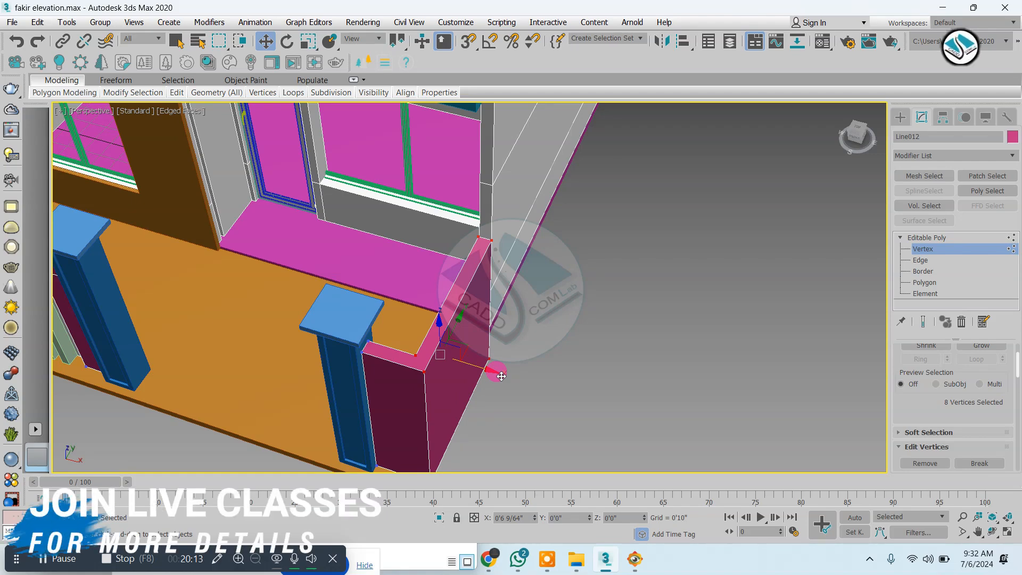
scroll(495, 374, "down", 3)
left_click(901, 117)
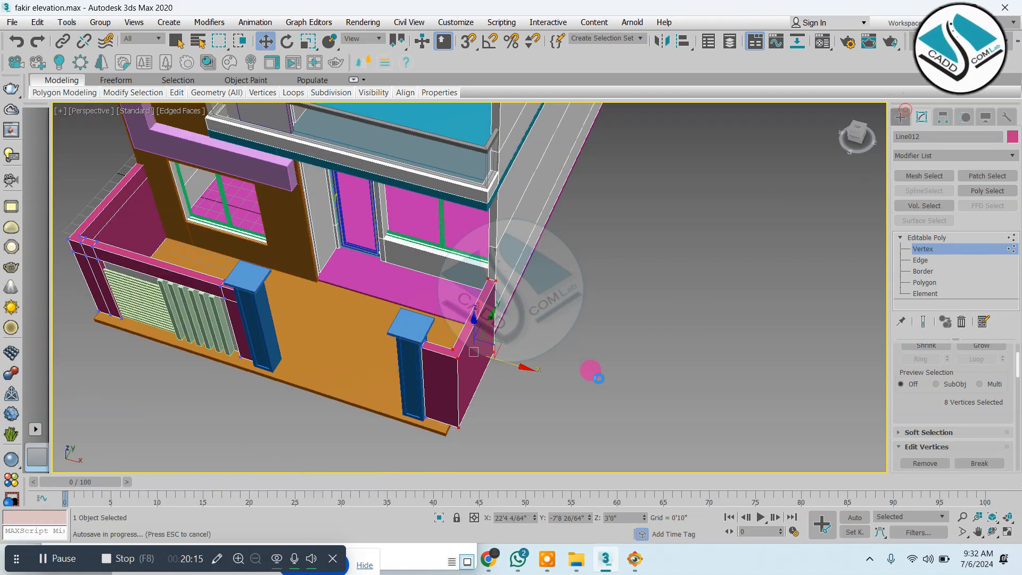
Move the six rear end vertices of the boundary wall about 1'3" along Y so the side walls extend toward the house.
middle_click_drag(536, 324, 518, 236, "alt")
scroll(395, 310, "up", 2)
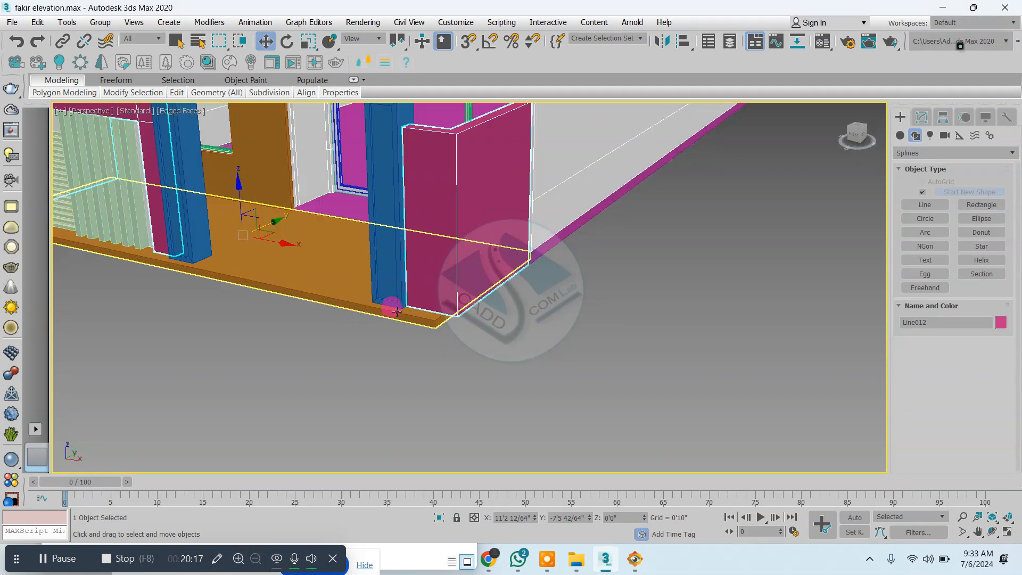
left_click(394, 311)
middle_click_drag(504, 328, 383, 290, "alt")
left_click(304, 262)
left_click(921, 117)
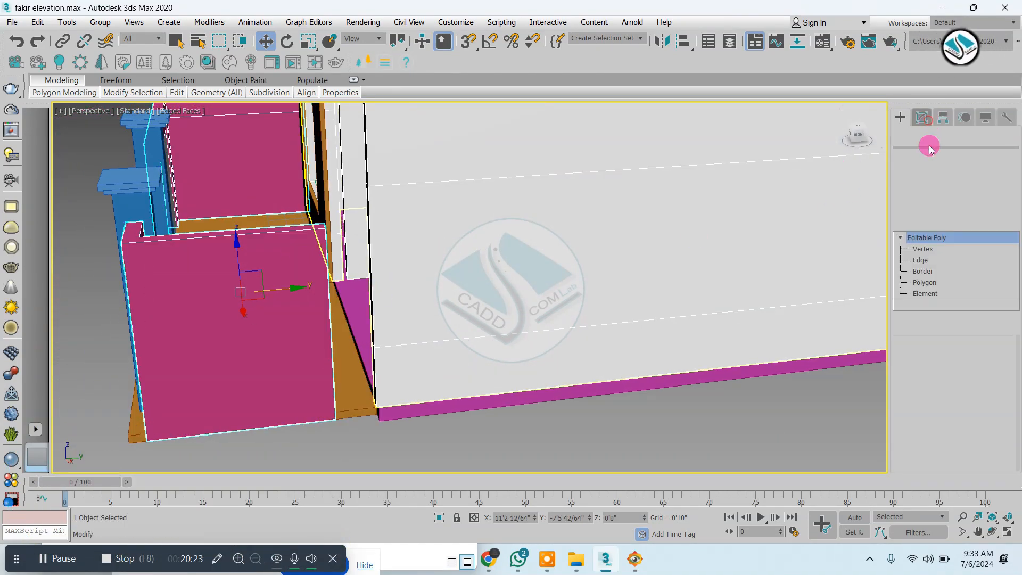
left_click(922, 249)
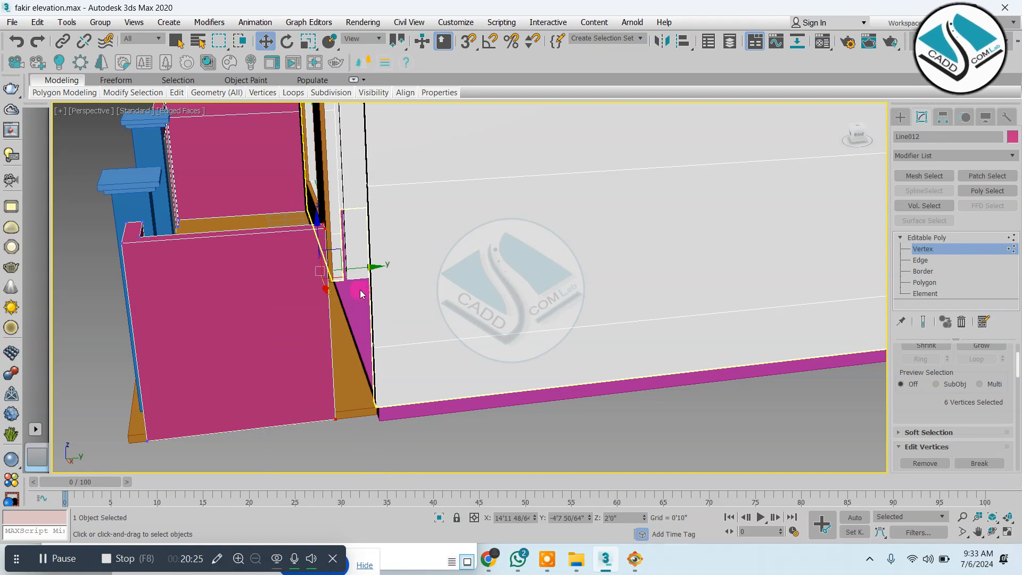
left_click_drag(361, 270, 405, 268)
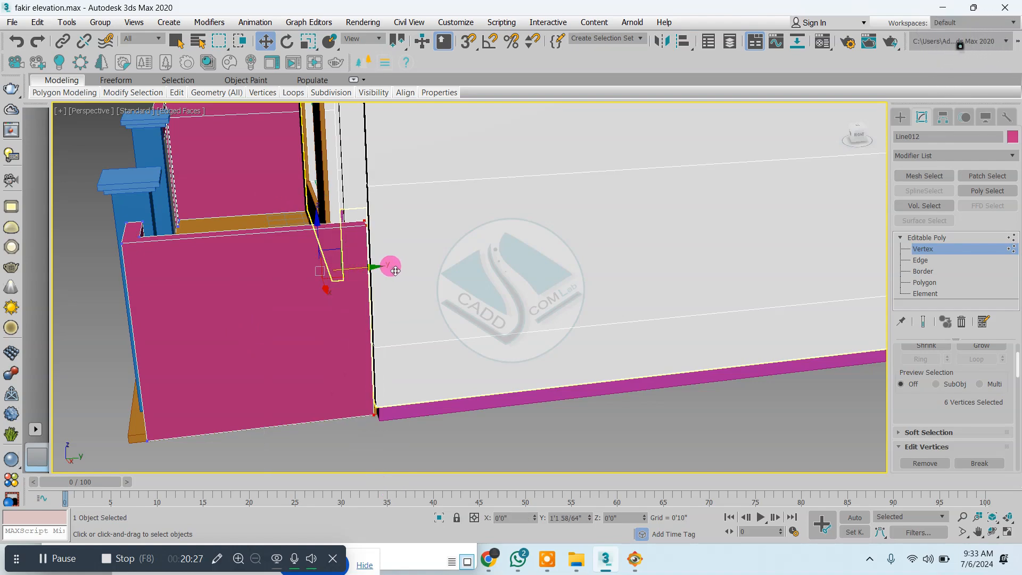
scroll(402, 290, "down", 4)
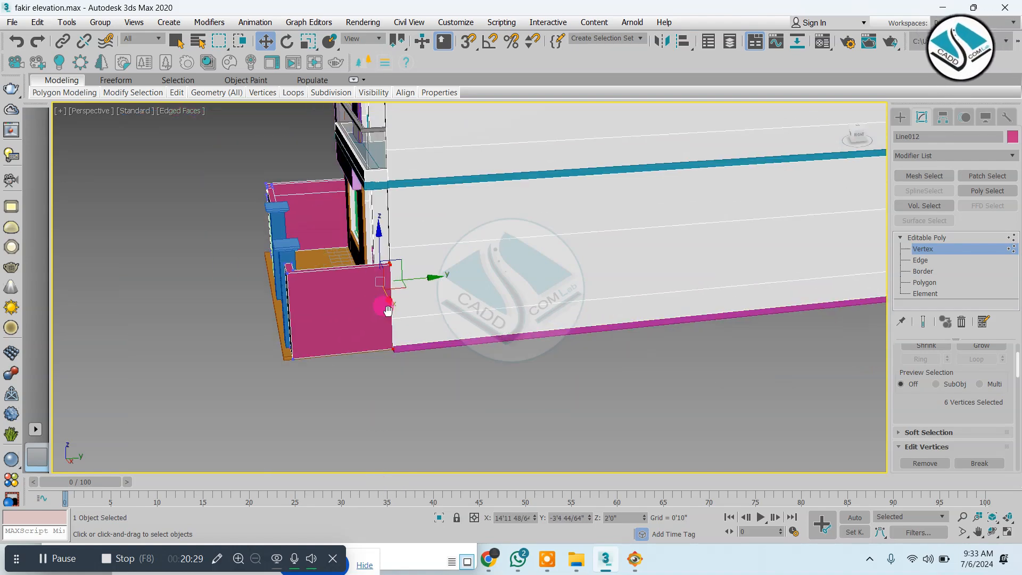
Move the two lower rear vertices of the left boundary wall about 0'5" along Y to straighten its slanted end.
middle_click_drag(386, 306, 531, 334, "alt")
middle_click_drag(271, 395, 294, 397, "alt")
scroll(294, 398, "up", 5)
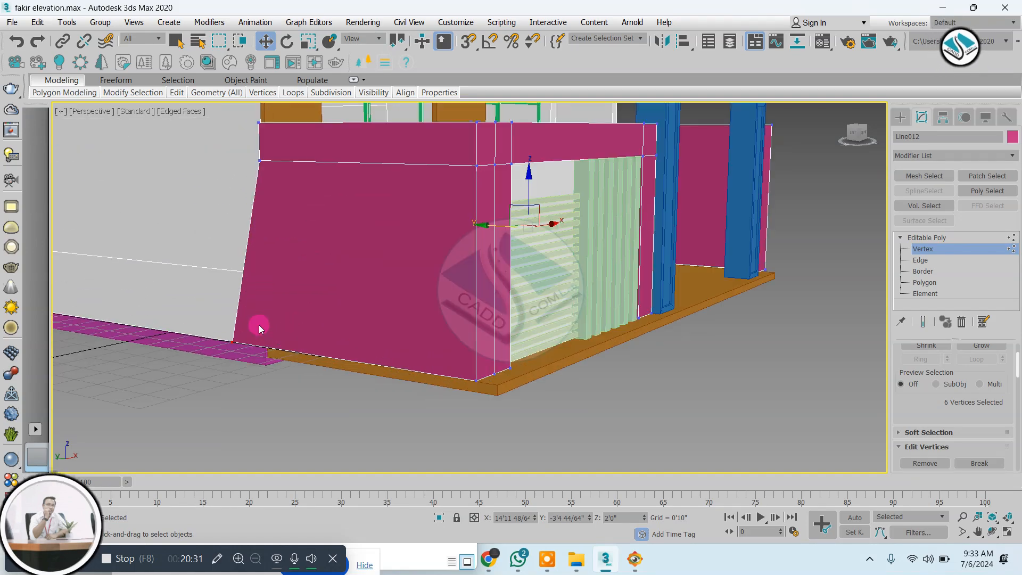
left_click(249, 369)
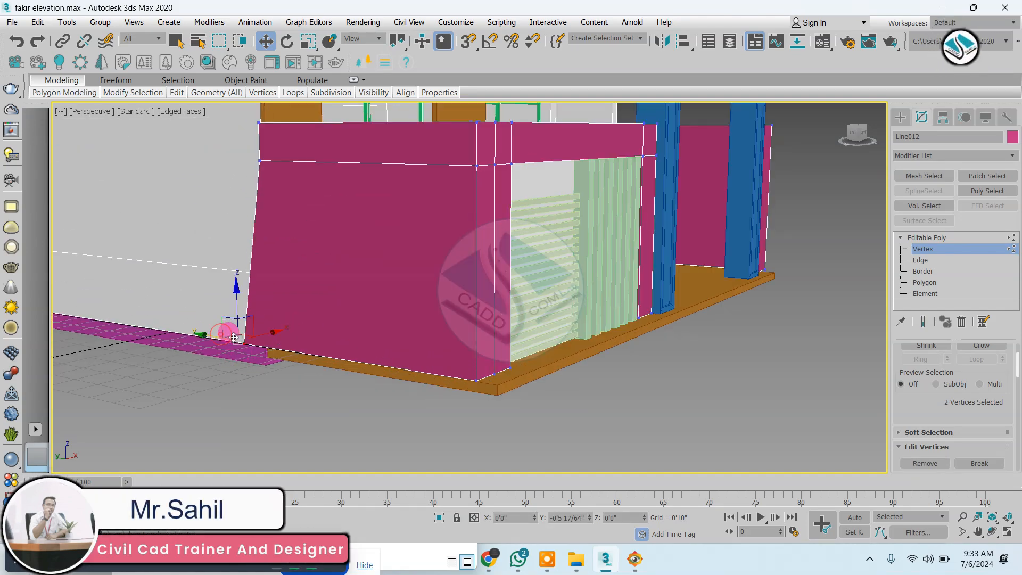
scroll(448, 379, "down", 5)
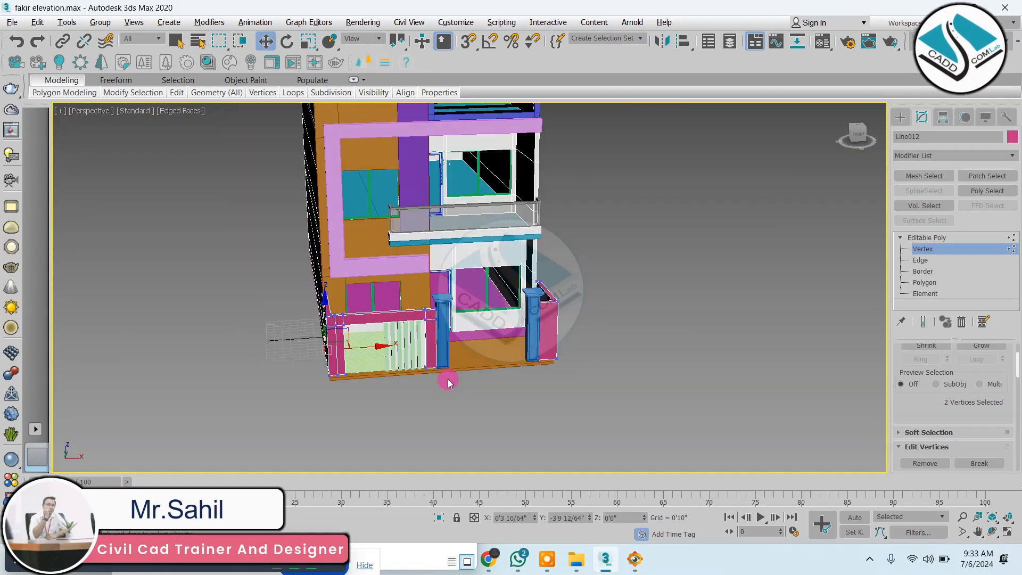
Finish editing the boundary wall and select the white roof parapet beside the stair tower.
middle_click_drag(448, 379, 459, 367, "alt")
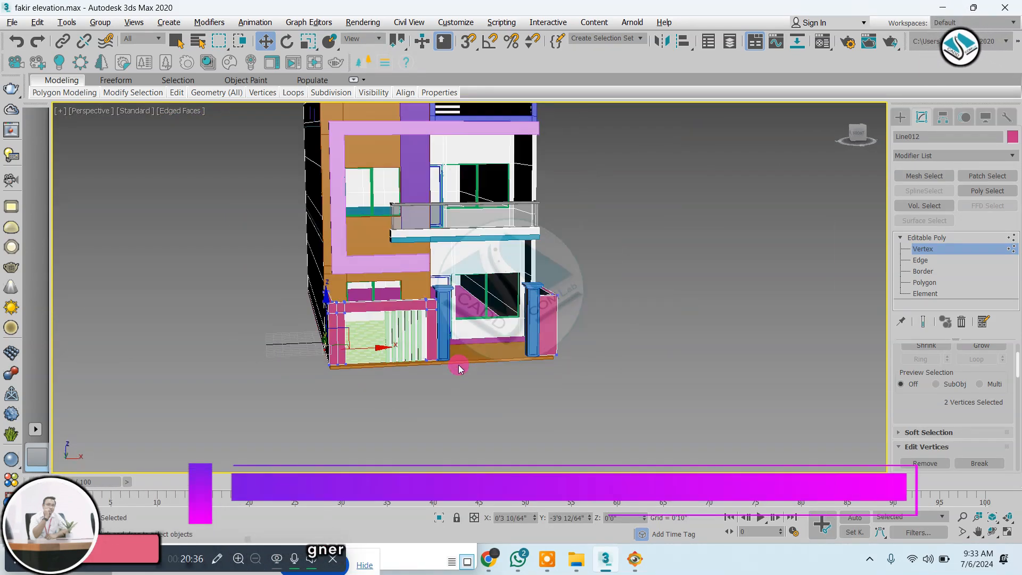
left_click(901, 117)
left_click(673, 252)
scroll(472, 247, "down", 2)
middle_click_drag(472, 247, 500, 282)
scroll(483, 276, "up", 3)
scroll(484, 277, "up", 2)
left_click(521, 297)
scroll(510, 305, "down", 4)
scroll(499, 282, "up", 2)
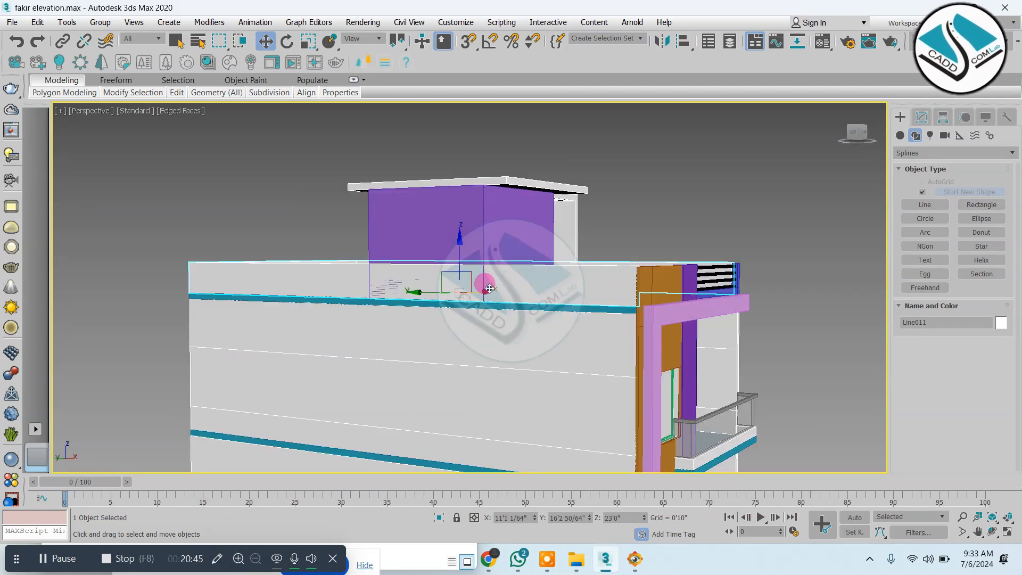
middle_click_drag(438, 280, 463, 299, "alt")
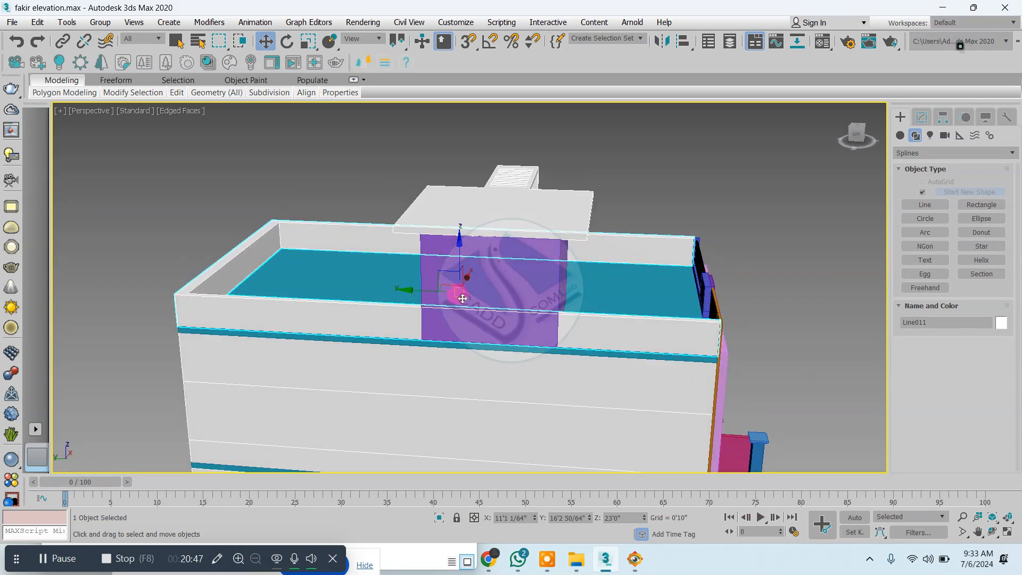
middle_click_drag(519, 336, 449, 321, "alt")
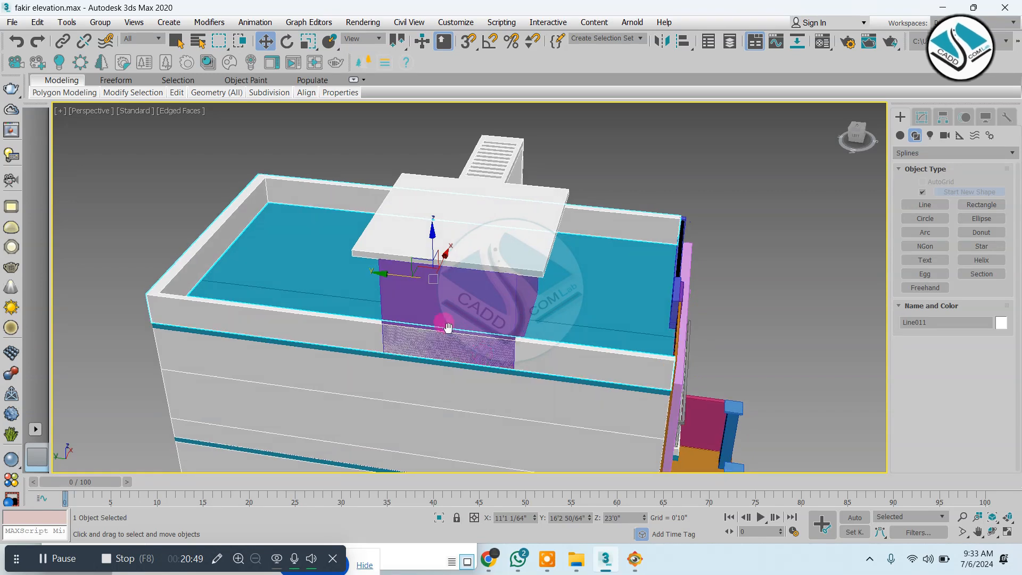
Connect the side parapet's long edges with one segment and move the new edges about -8'8 21/64" along Y to the tower's corner.
scroll(577, 347, "up", 2)
left_click(921, 117)
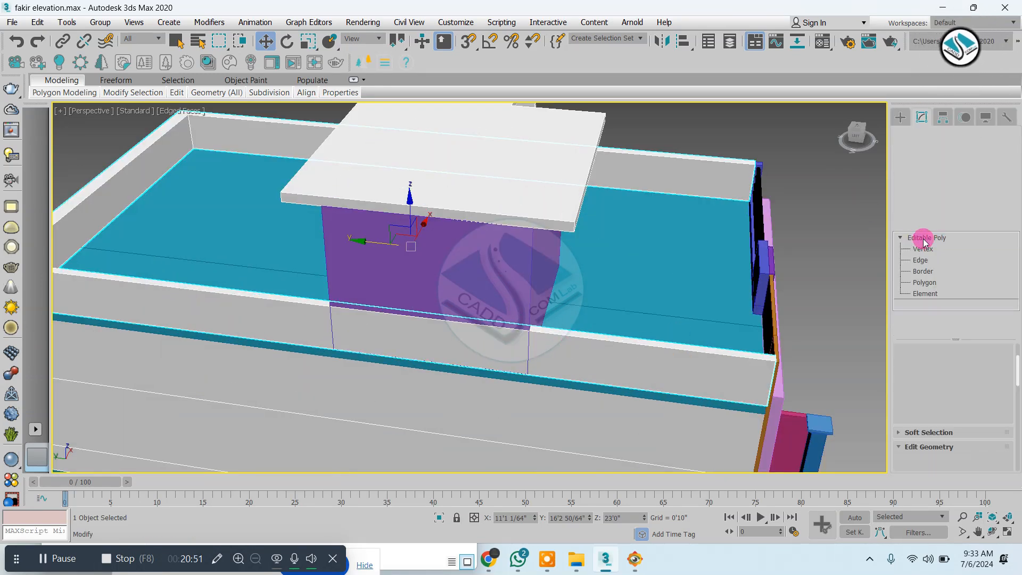
left_click(920, 260)
middle_click_drag(670, 298, 659, 266, "alt")
left_click_drag(630, 242, 563, 365)
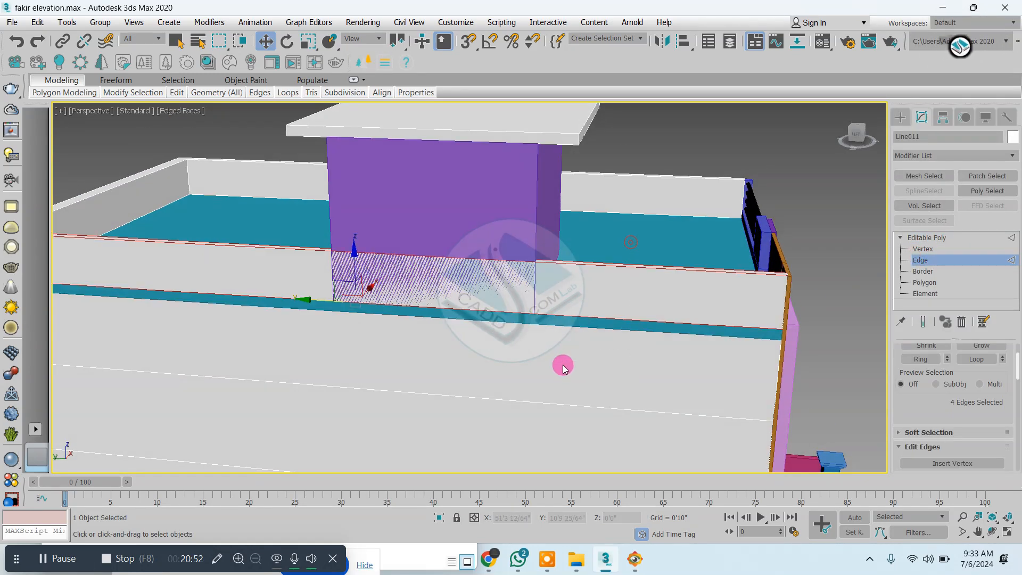
left_click_drag(938, 409, 958, 331)
left_click(1003, 415)
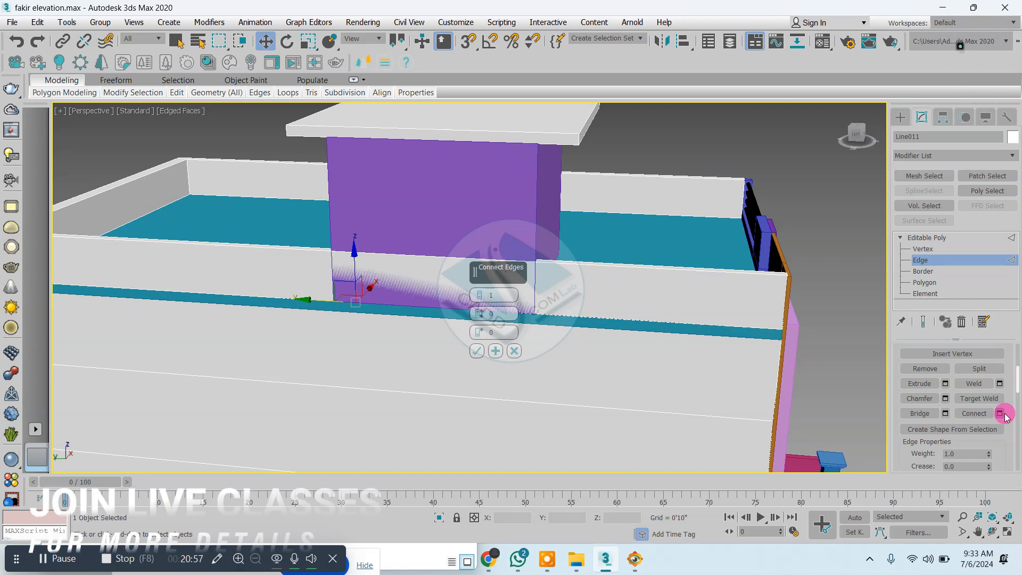
left_click(476, 350)
left_click_drag(331, 272, 503, 302)
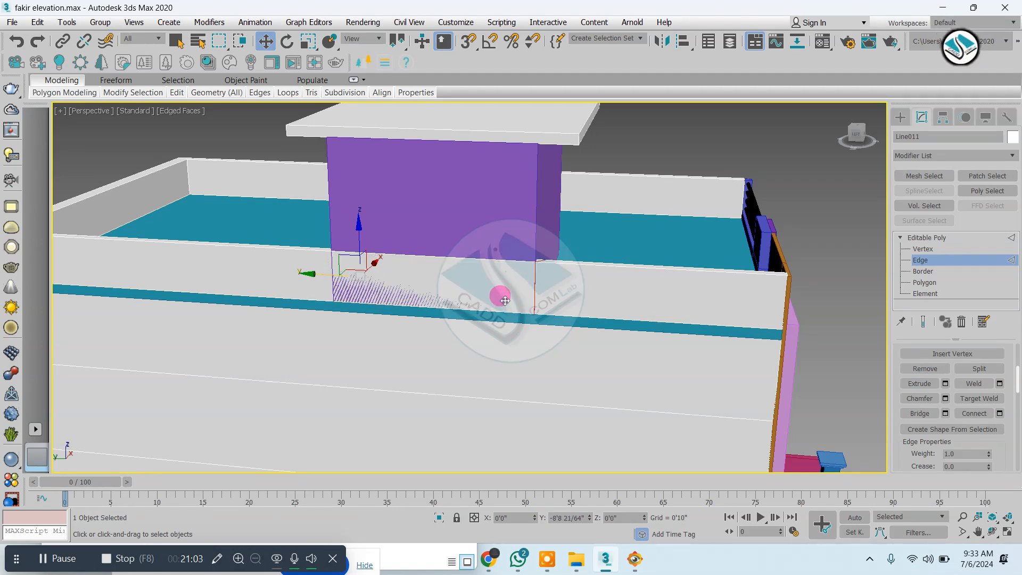
Connect the long edges of the parapet's remaining rear part with one segment.
left_click_drag(275, 202, 242, 354)
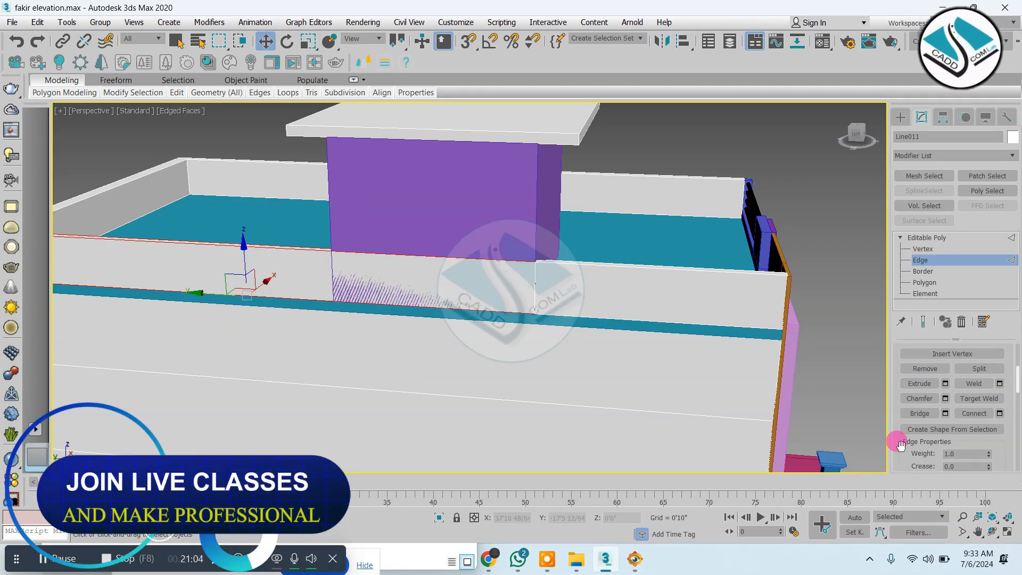
left_click(1000, 415)
left_click(476, 349)
In the Top view, flatten the rear connecting edges along Y and move them about -2'2 18/64" to the tower roof slab's edge.
key("alt+w")
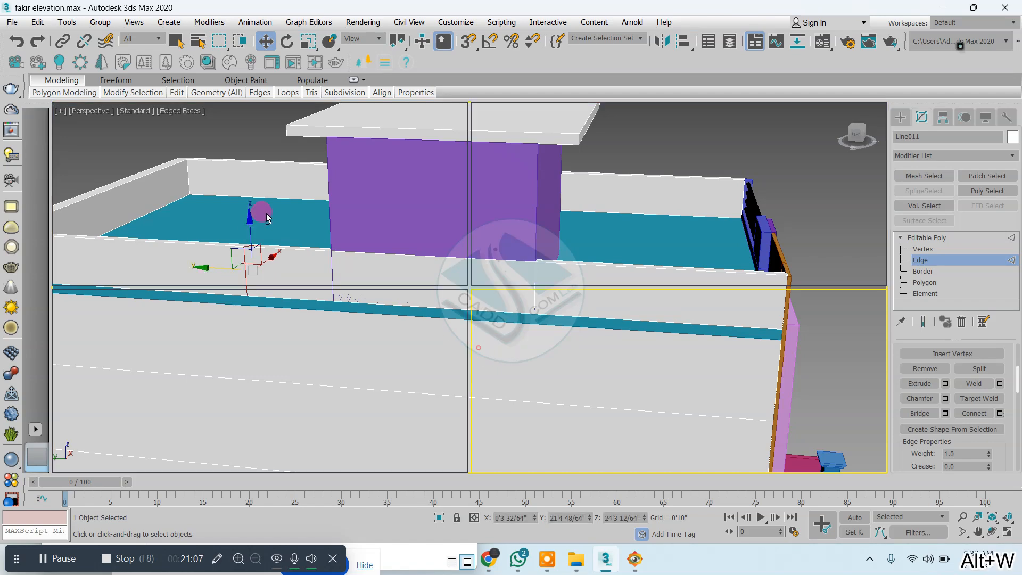
right_click(263, 215)
key("alt+w")
scroll(292, 176, "down", 3)
scroll(296, 244, "up", 10)
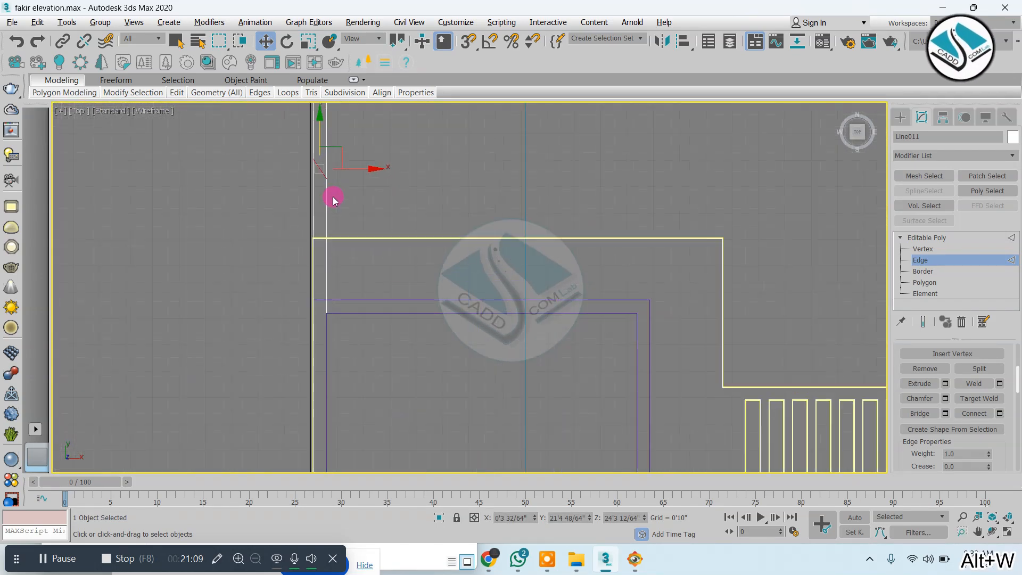
middle_click_drag(347, 297, 355, 333)
key("r")
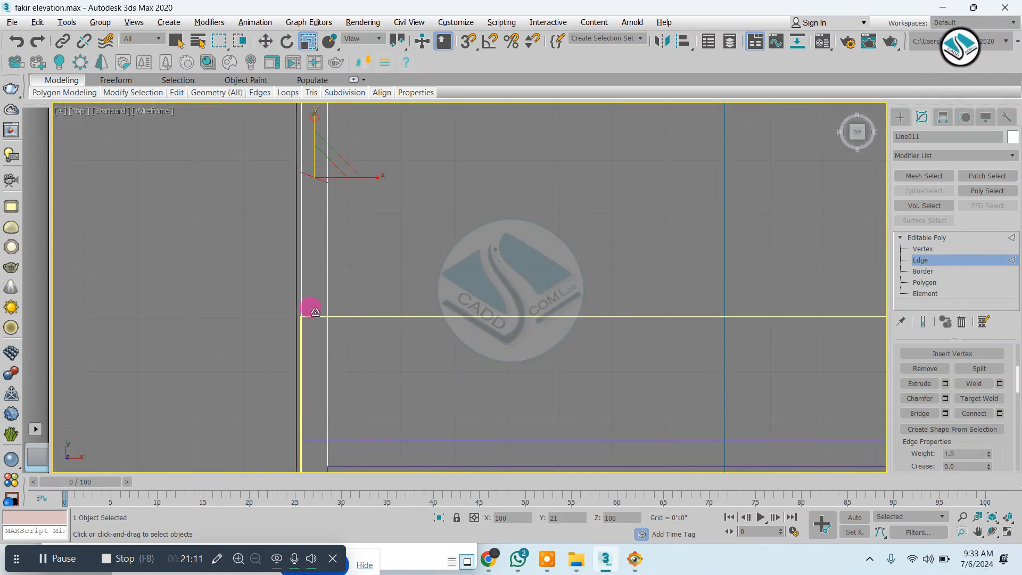
key("w")
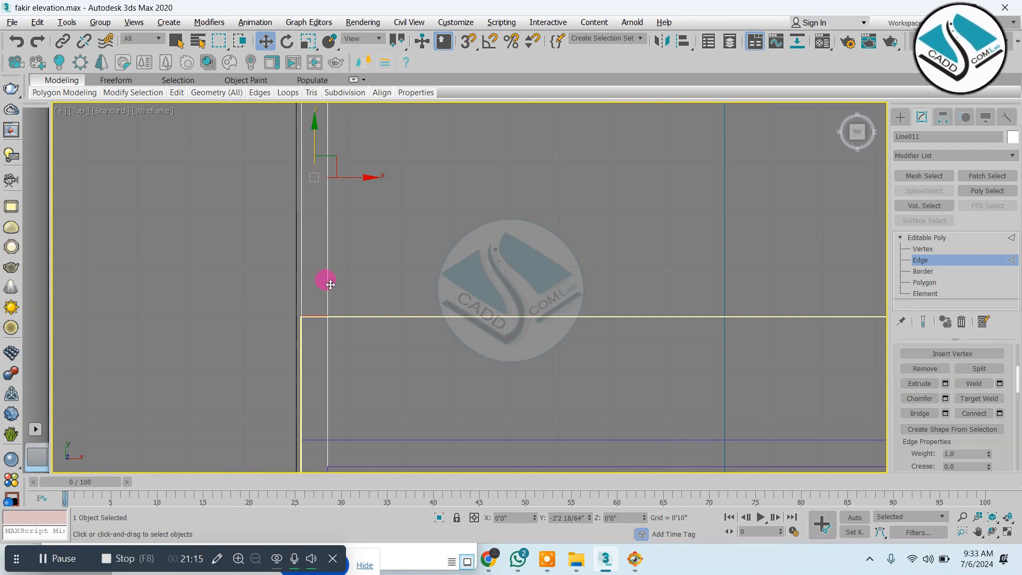
Flatten the slanted front connecting edges along Y and move them onto the stair tower's outer wall line.
scroll(334, 366, "down", 3)
scroll(314, 298, "up", 8)
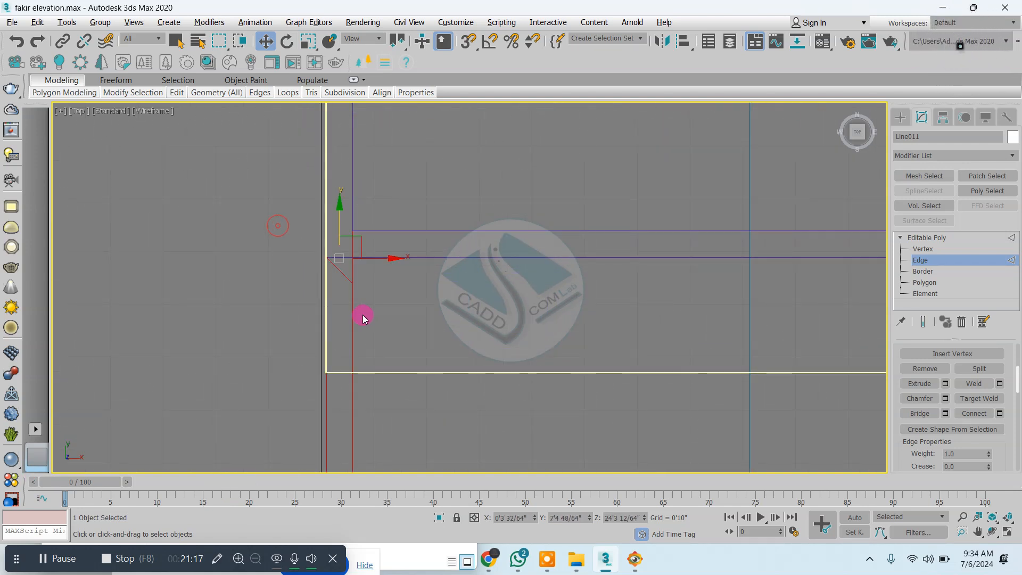
scroll(354, 272, "up", 3)
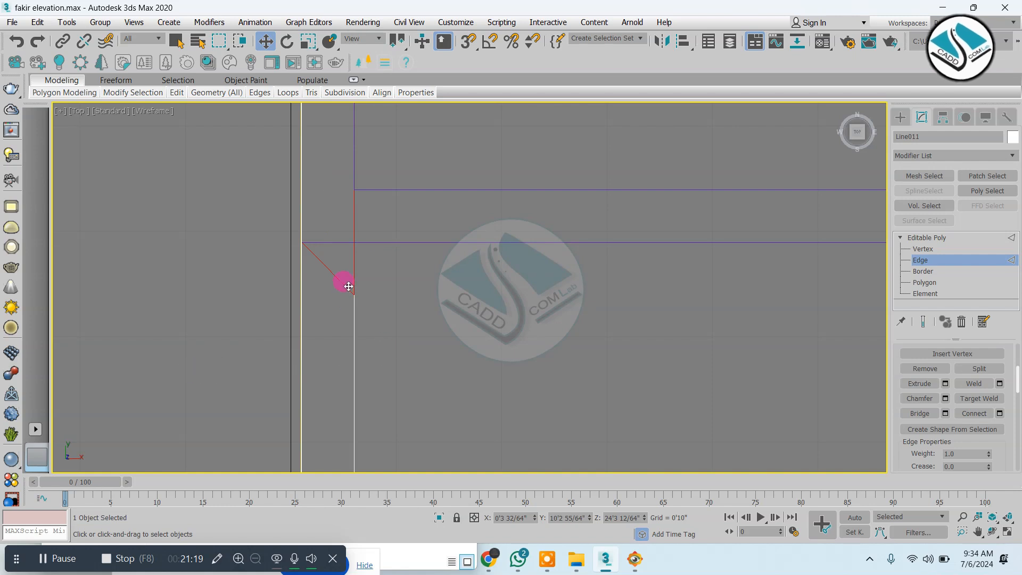
scroll(348, 286, "down", 2)
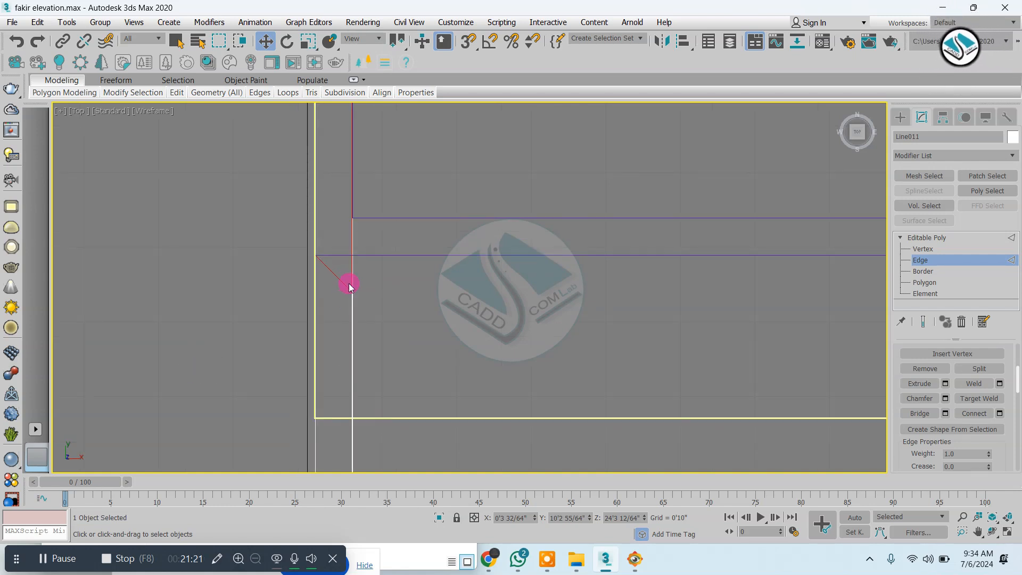
middle_click_drag(347, 229, 343, 292)
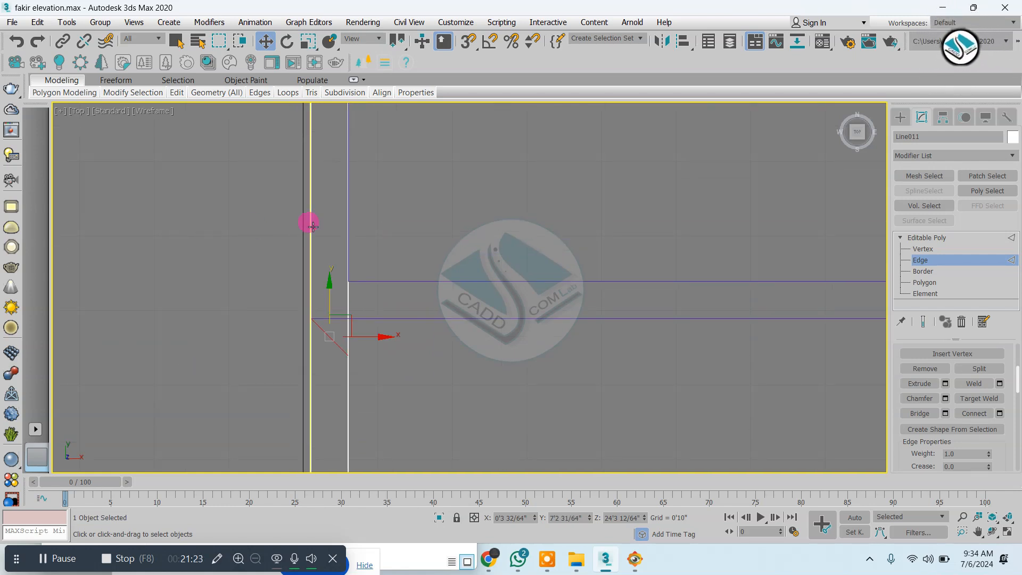
scroll(335, 299, "up", 2)
key("r")
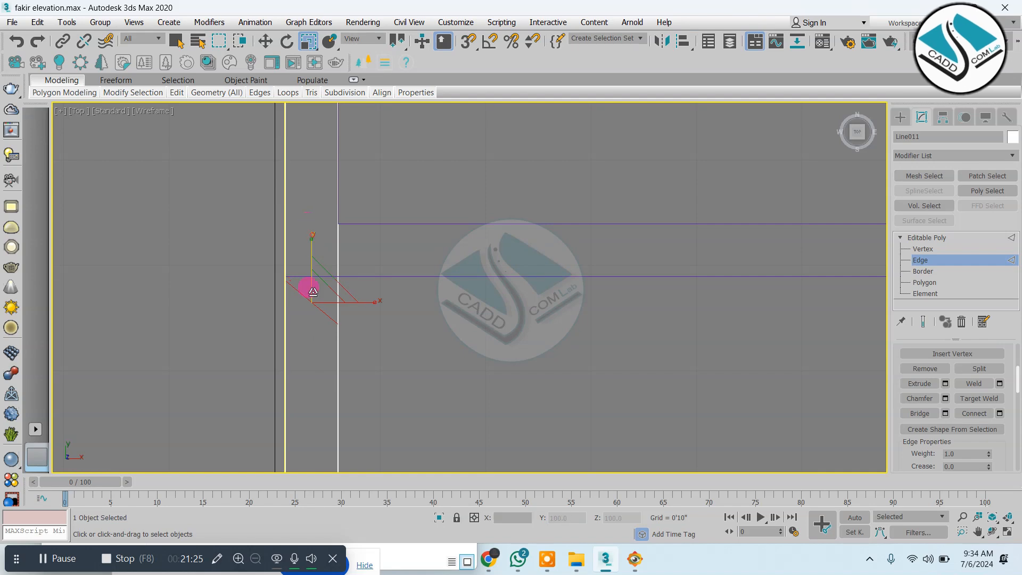
key("w")
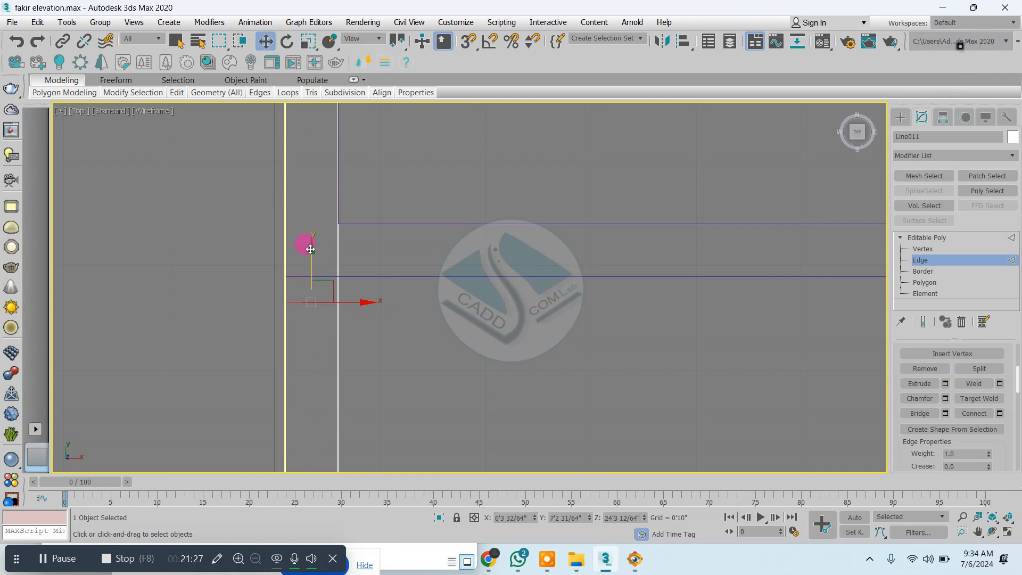
scroll(424, 296, "down", 5)
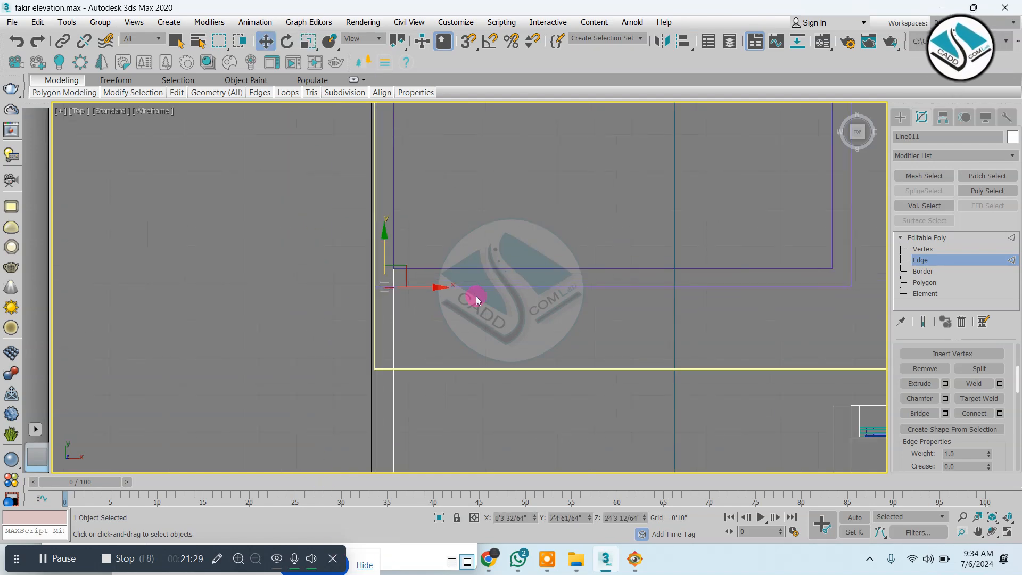
In the Perspective view, remove the side parapet's polygons between the two added cuts at the stair tower.
key("alt+w")
middle_click_drag(494, 331, 479, 286)
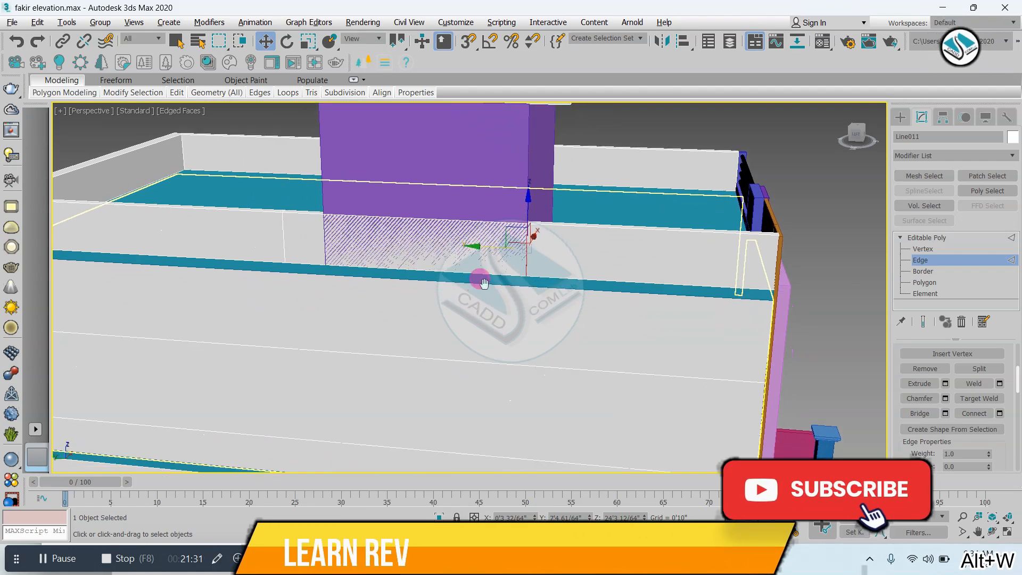
left_click(925, 283)
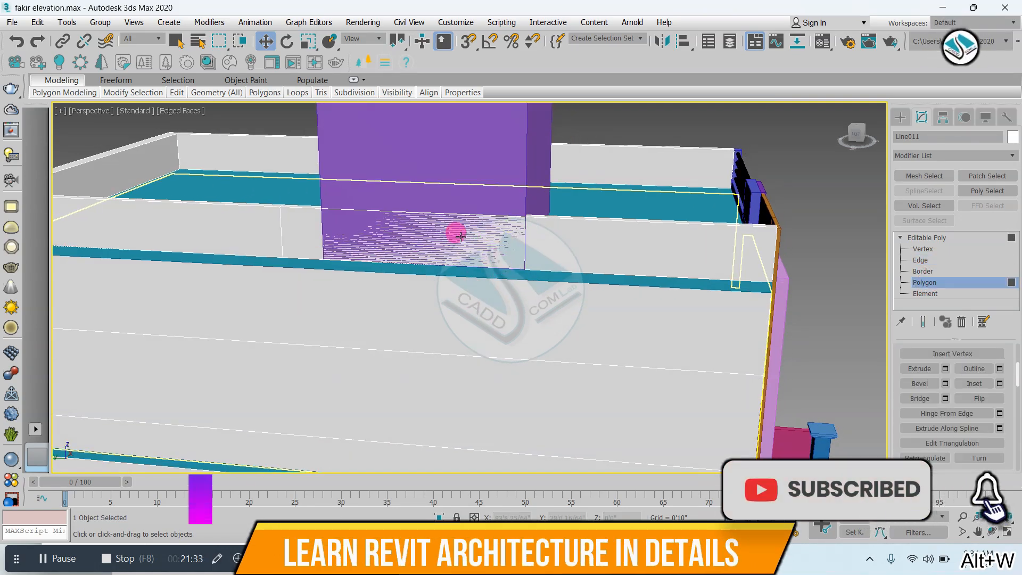
middle_click_drag(452, 230, 481, 257, "alt")
middle_click_drag(400, 261, 851, 365, "alt")
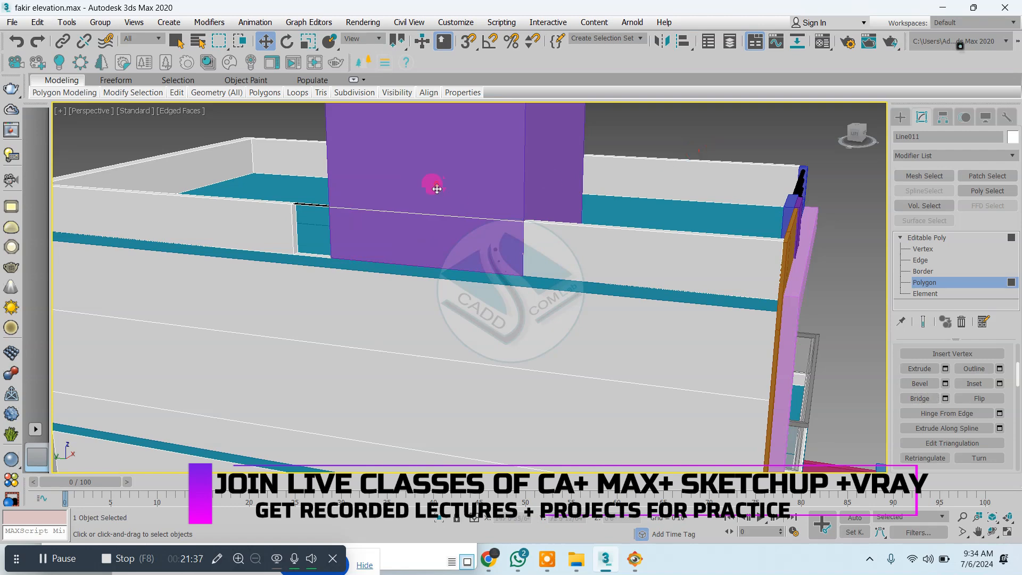
Undo the last three polygon edits and clear the leftover parapet strip across the stair tower.
key("ctrl+z")
key("ctrl+z")
key("ctrl+z")
middle_click_drag(399, 267, 426, 204, "alt")
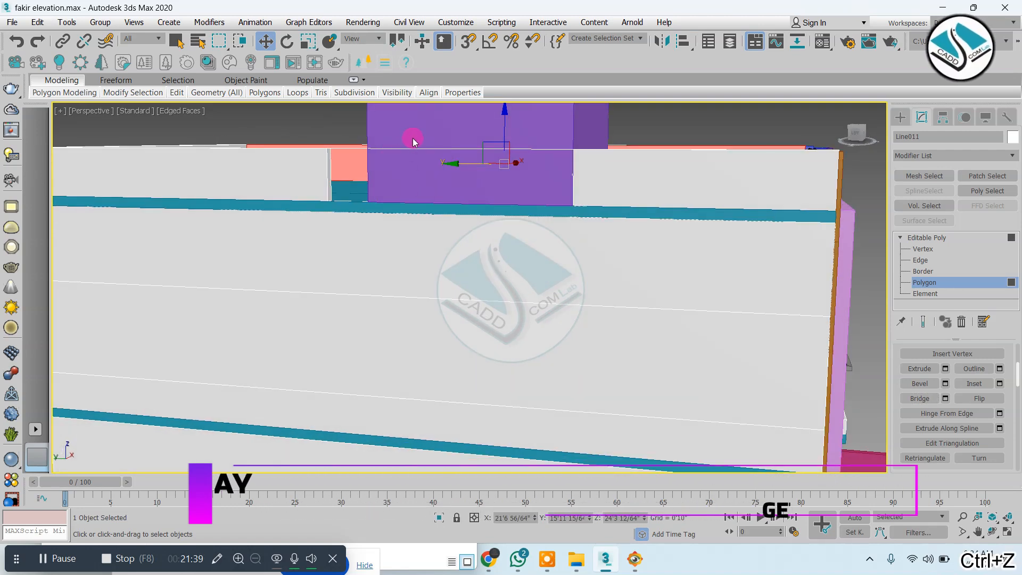
middle_click_drag(362, 124, 367, 228, "alt")
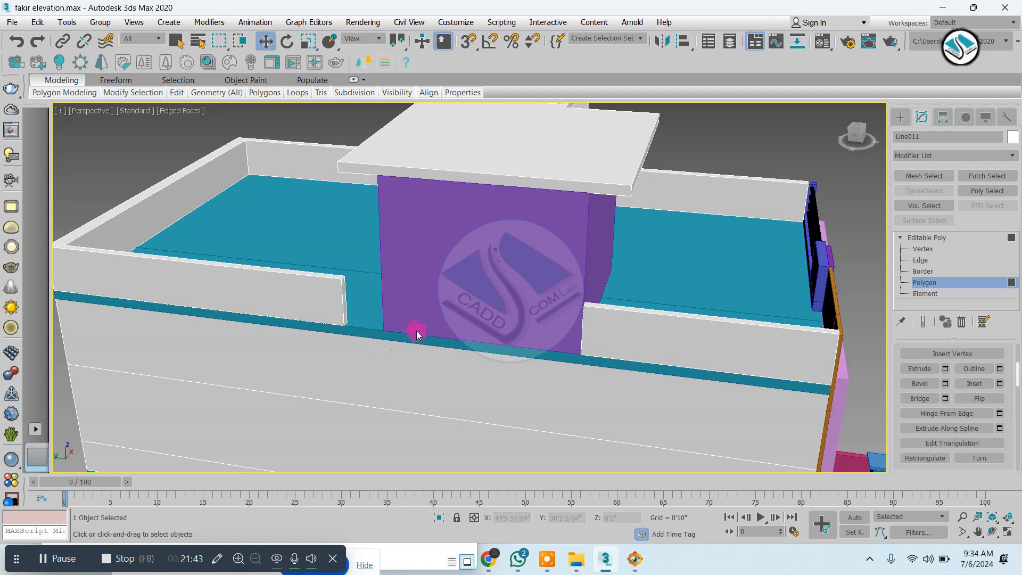
Move the parapet's end vertices at the rear side of the gap -2'0" along Y to meet the tower, and finish vertex editing.
middle_click_drag(416, 330, 476, 280, "alt")
middle_click_drag(587, 304, 358, 292, "alt")
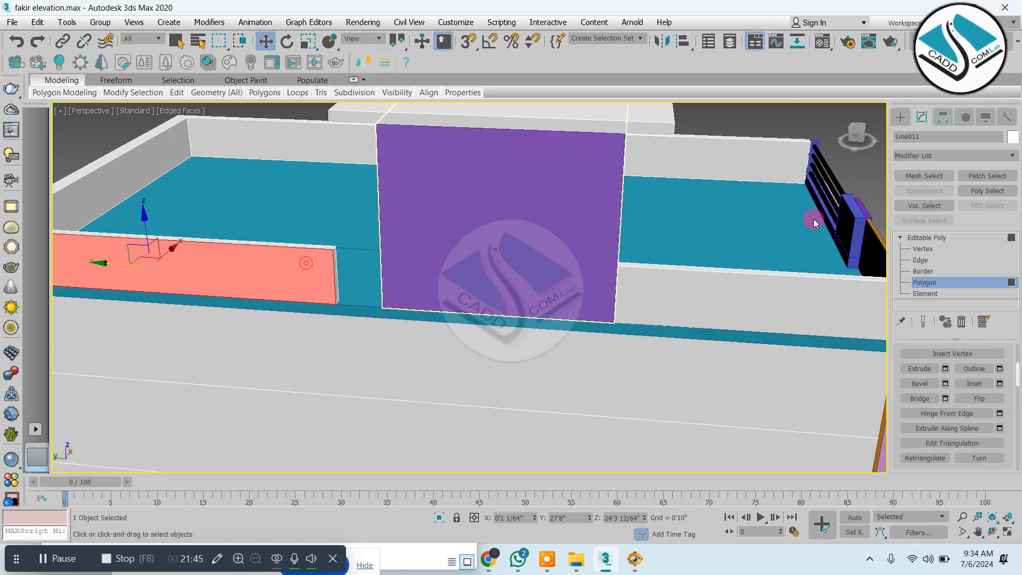
left_click(914, 249)
left_click(303, 220)
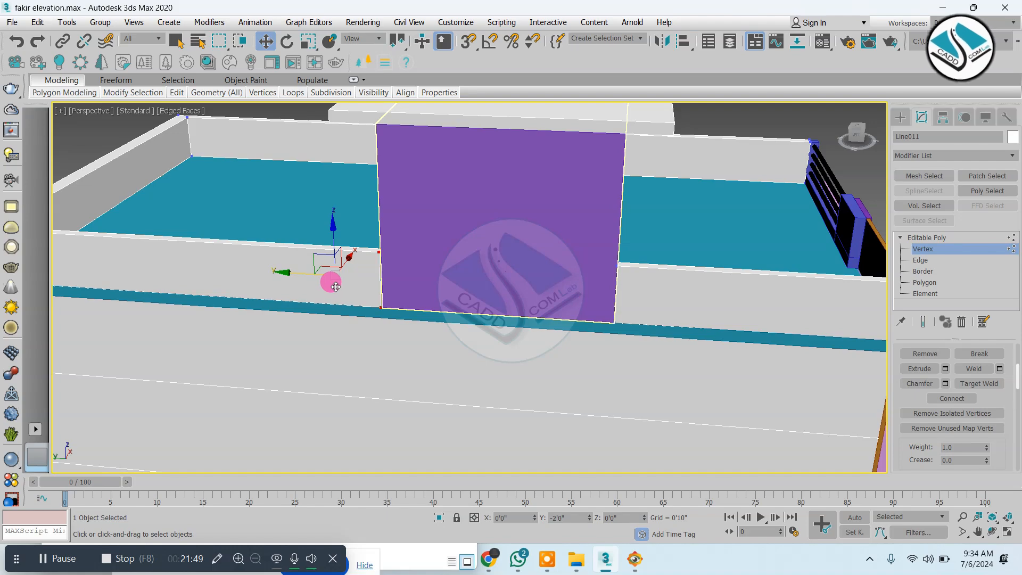
scroll(461, 283, "down", 4)
middle_click_drag(461, 283, 855, 216, "alt")
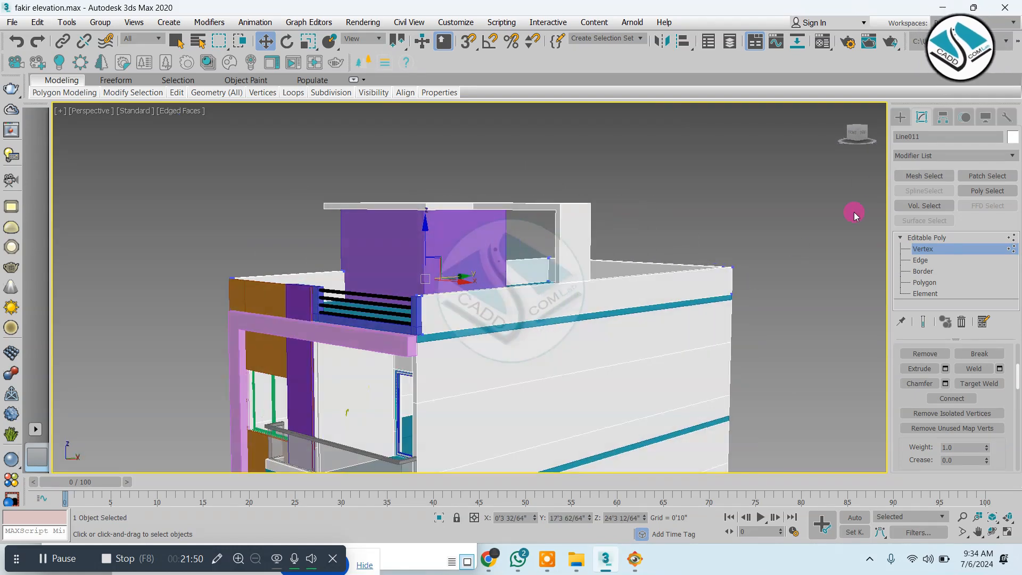
left_click(898, 116)
left_click(809, 176)
Examine the roof parapet, stair tower and front elevation from several sides, with the parapet selected.
middle_click_drag(691, 230, 665, 256, "alt")
scroll(665, 256, "down", 3)
middle_click_drag(455, 322, 452, 209)
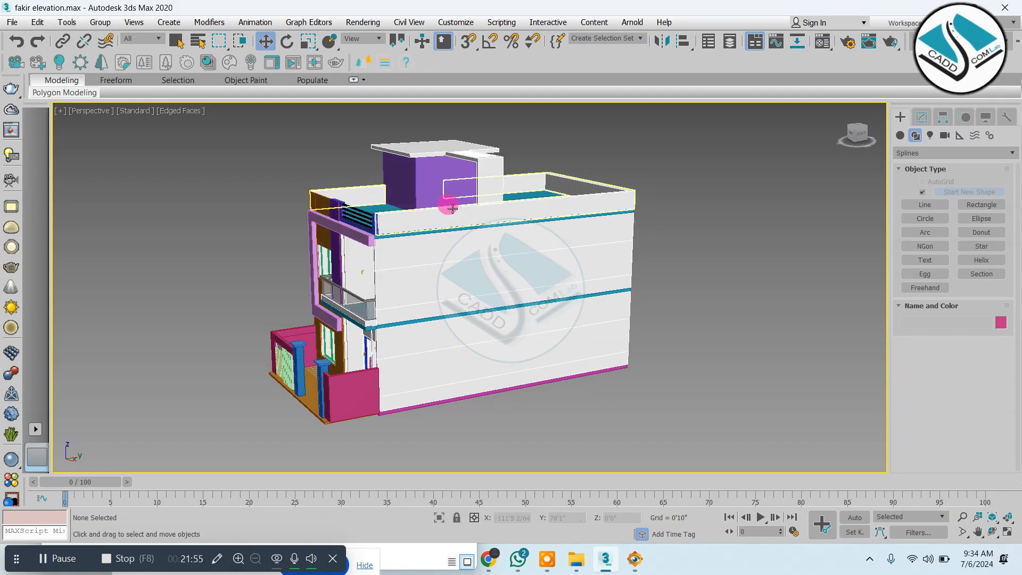
scroll(453, 209, "up", 3)
scroll(287, 226, "up", 2)
left_click(297, 241)
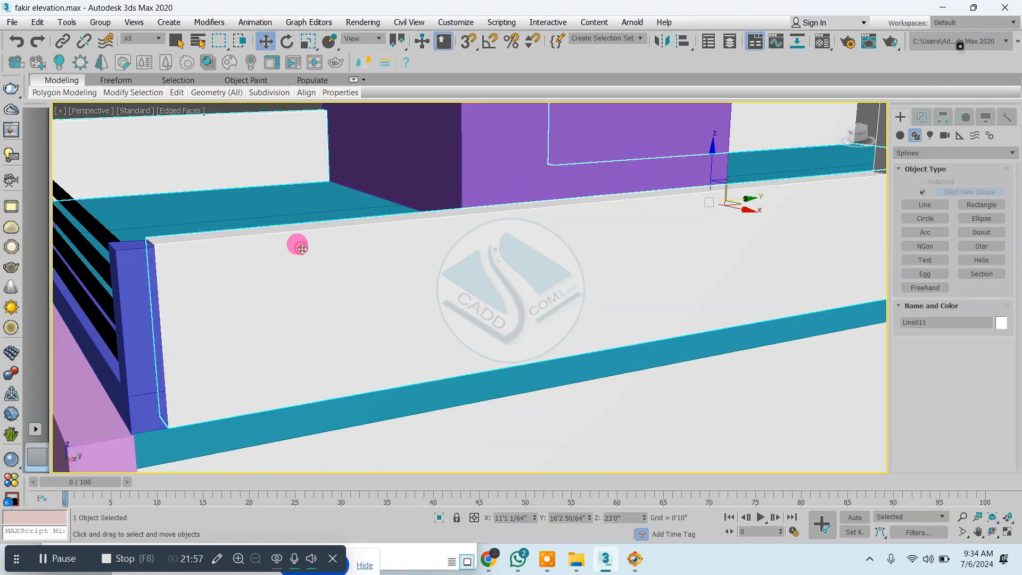
scroll(297, 241, "down", 4)
middle_click_drag(367, 268, 405, 248, "alt")
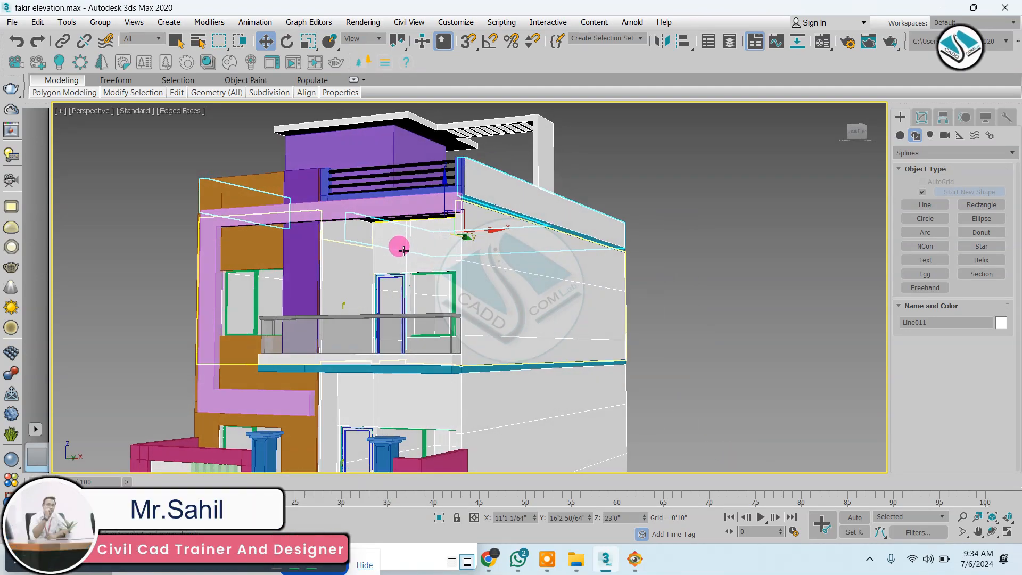
scroll(293, 231, "down", 2)
middle_click_drag(293, 232, 391, 274, "alt")
scroll(446, 276, "up", 6)
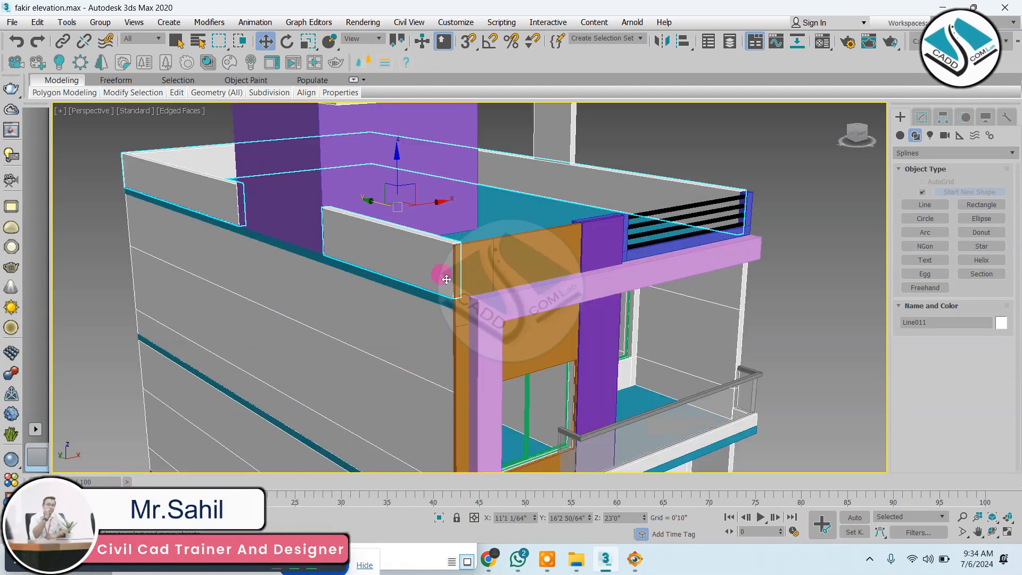
scroll(524, 274, "down", 6)
middle_click_drag(524, 274, 385, 276, "alt")
scroll(334, 325, "up", 6)
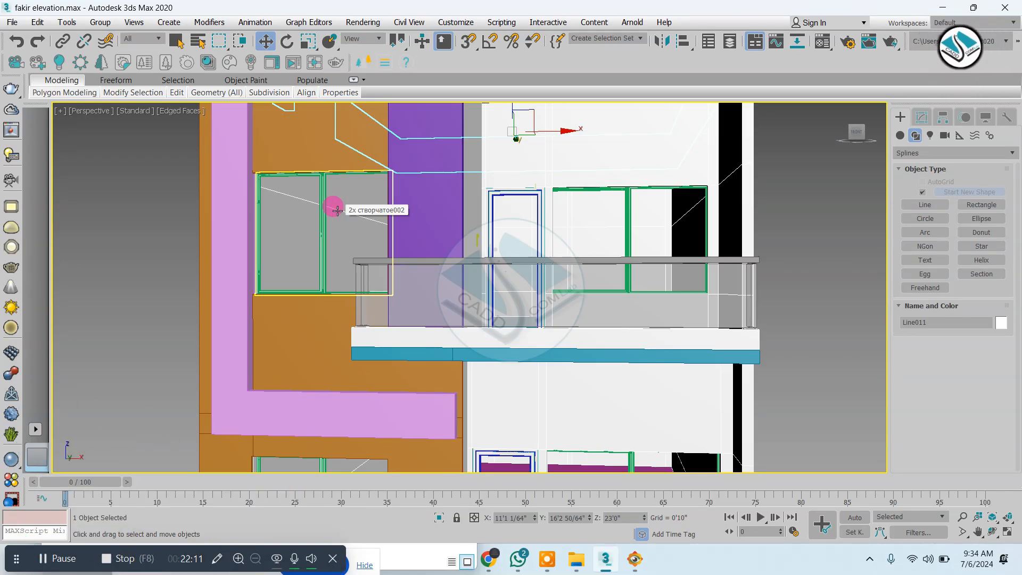
scroll(337, 210, "down", 5)
middle_click_drag(449, 297, 446, 348, "alt")
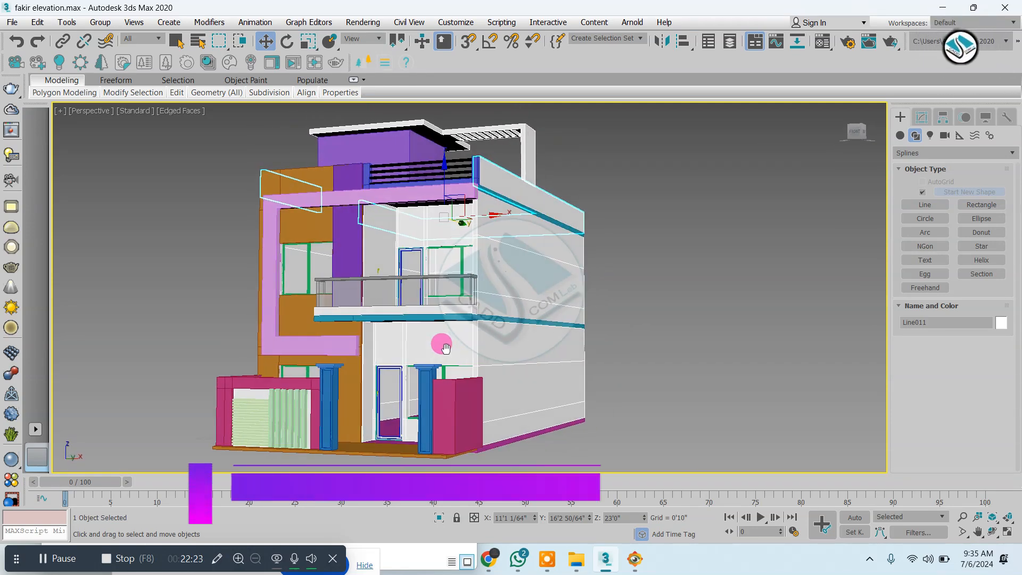
scroll(475, 194, "up", 4)
middle_click_drag(474, 193, 324, 303, "alt")
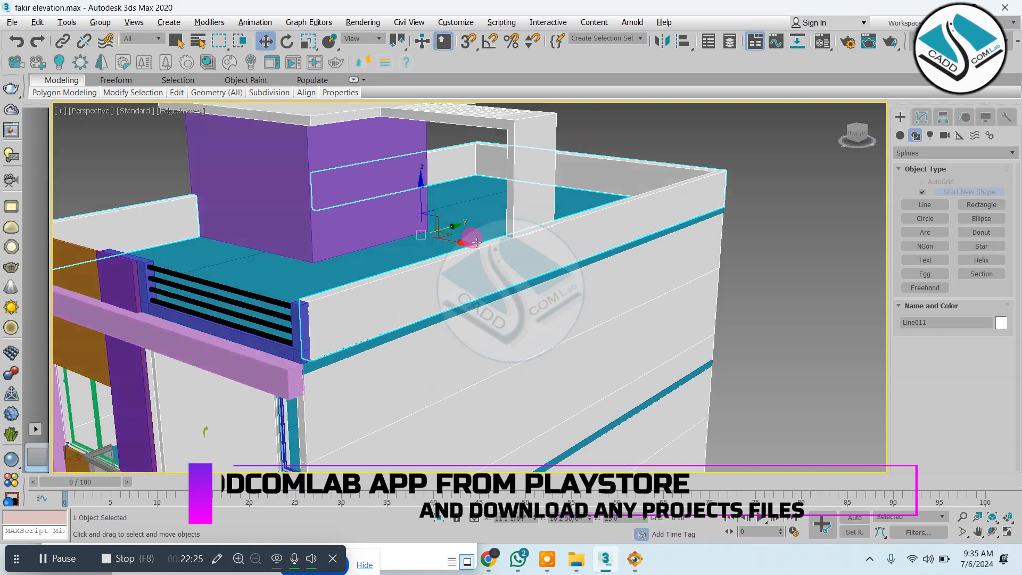
Examine the side parapet, front balcony and ground-floor gate area from close up and from low angles, and clear the selection.
scroll(328, 307, "up", 3)
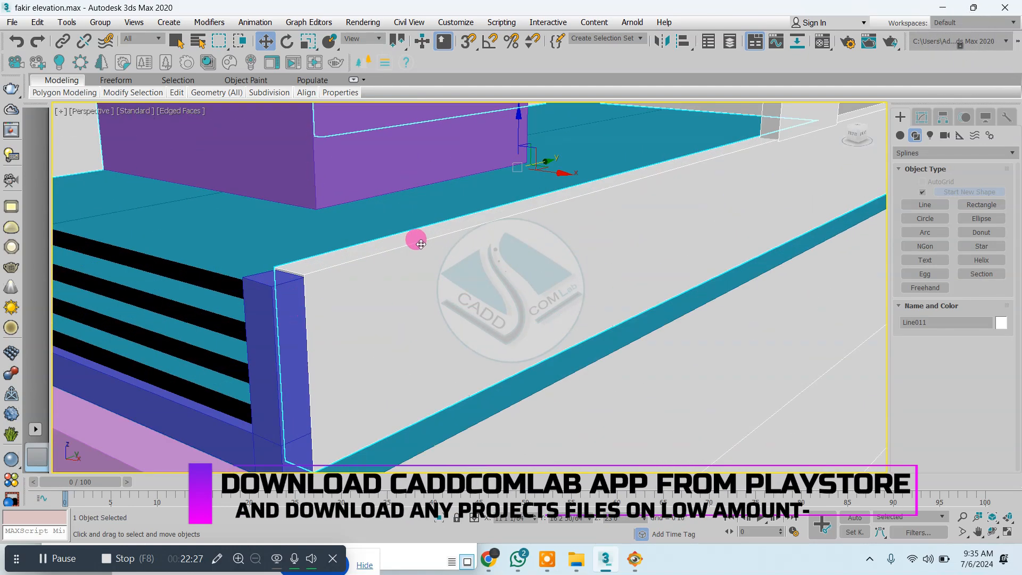
scroll(421, 244, "down", 6)
middle_click_drag(417, 304, 462, 225, "alt")
left_click(463, 266)
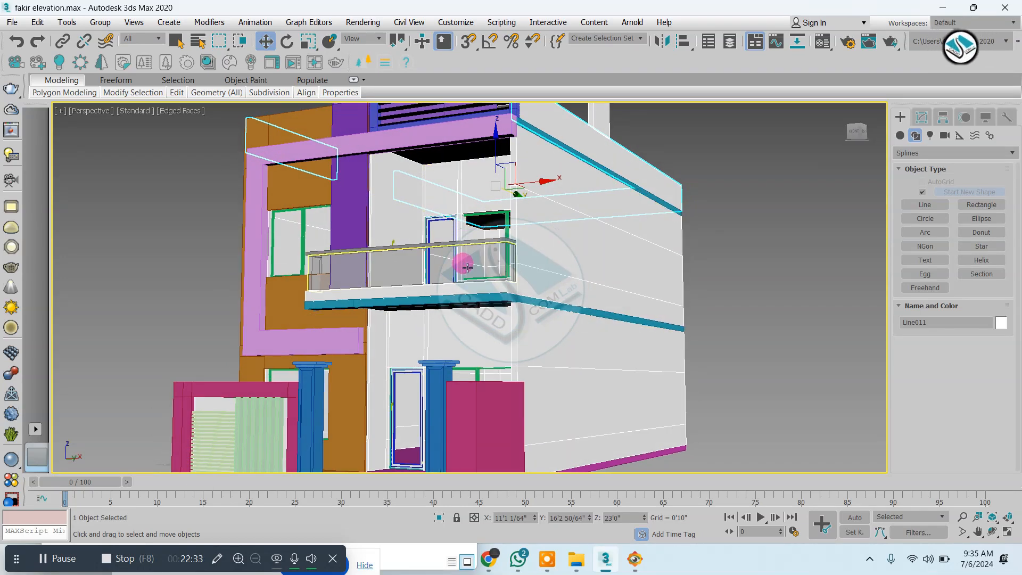
scroll(469, 262, "down", 5)
scroll(469, 261, "up", 1)
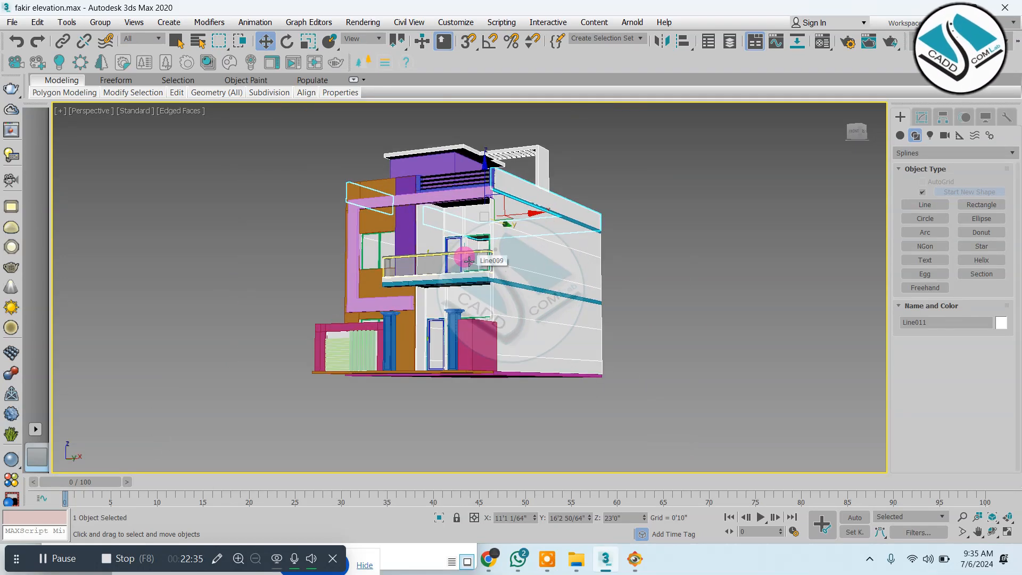
mouse_move(469, 262)
middle_mouse_down("alt")
mouse_move(501, 258)
mouse_move(472, 259)
middle_mouse_up("alt")
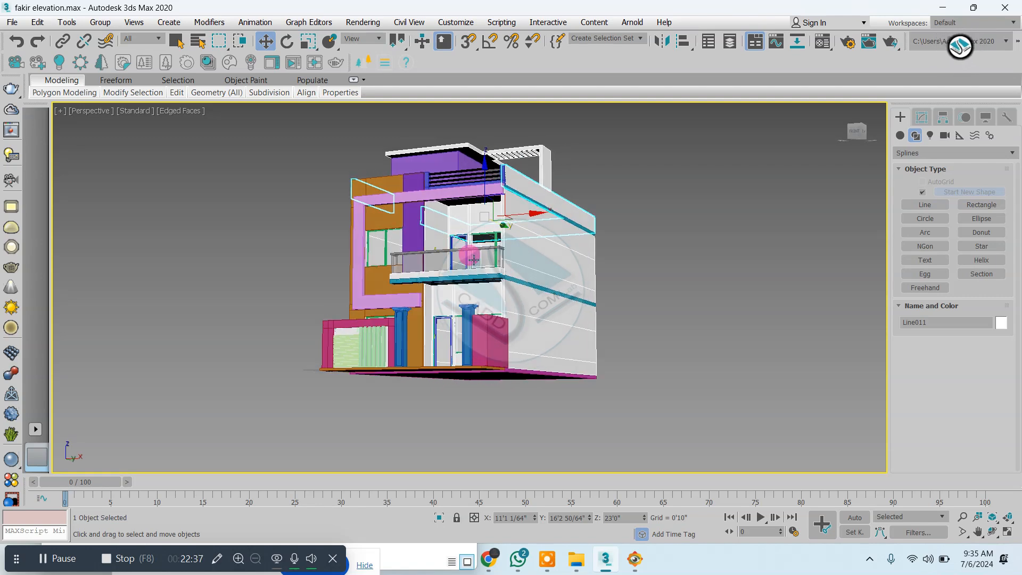
scroll(472, 258, "up", 5)
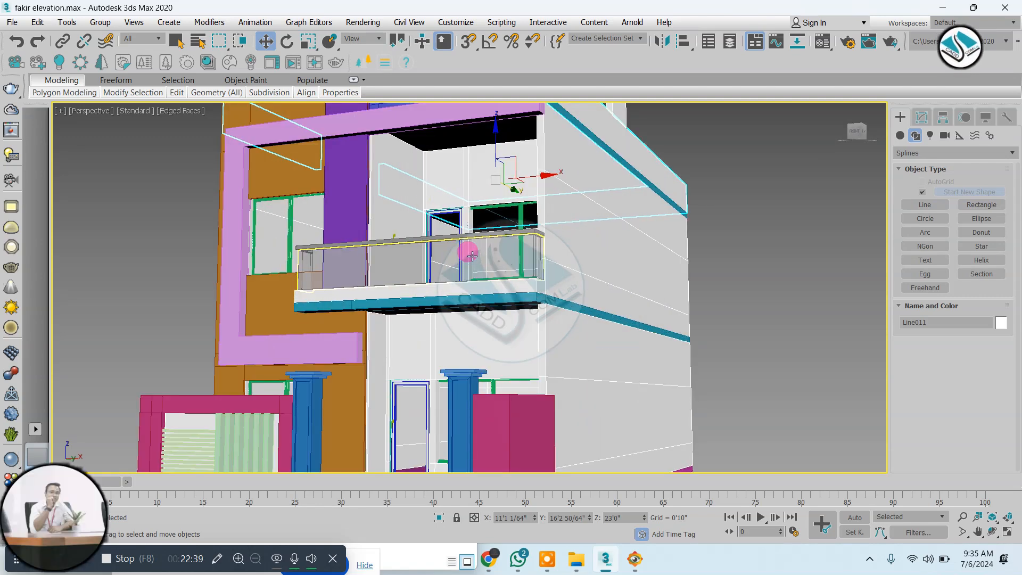
scroll(469, 256, "down", 3)
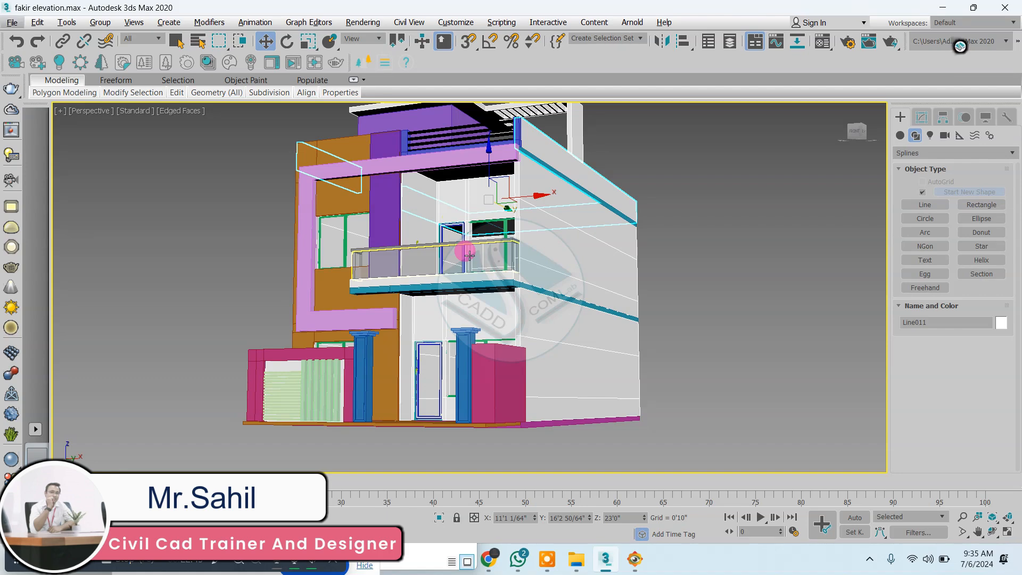
mouse_move(469, 256)
middle_mouse_down("alt")
mouse_move(505, 276)
mouse_move(485, 282)
mouse_move(474, 258)
middle_mouse_up("alt")
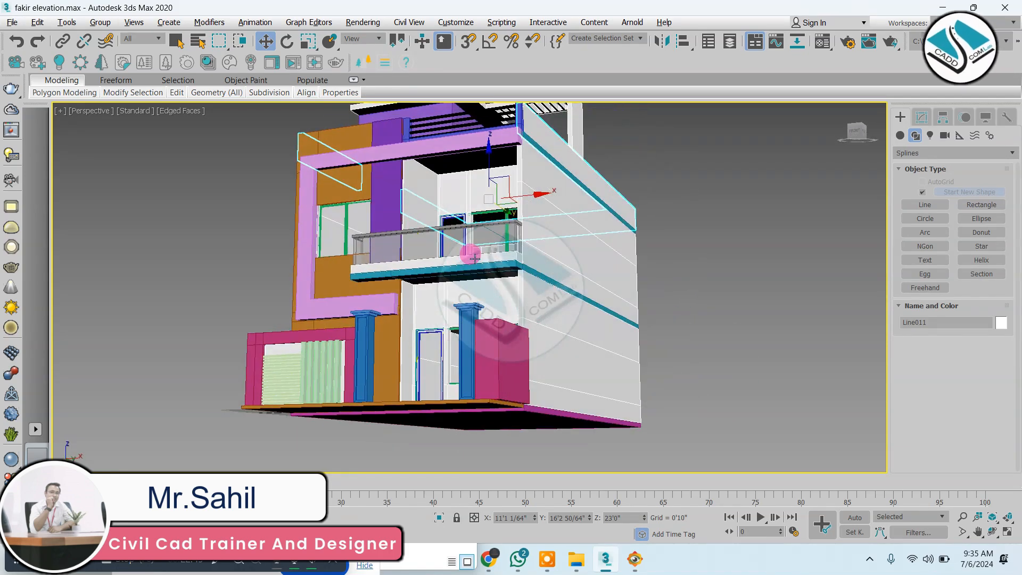
scroll(474, 258, "down", 3)
left_click(710, 133)
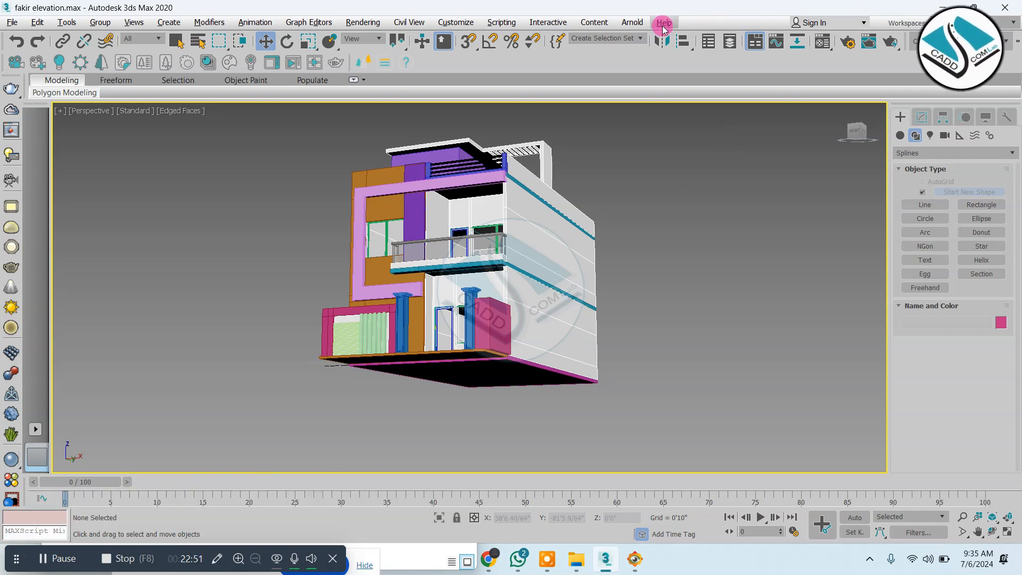
Switch to FastStone Image Viewer to review the reference picture ELEVATION 1.jpg, and return to 3ds Max to compare the front balcony area.
left_click(633, 568)
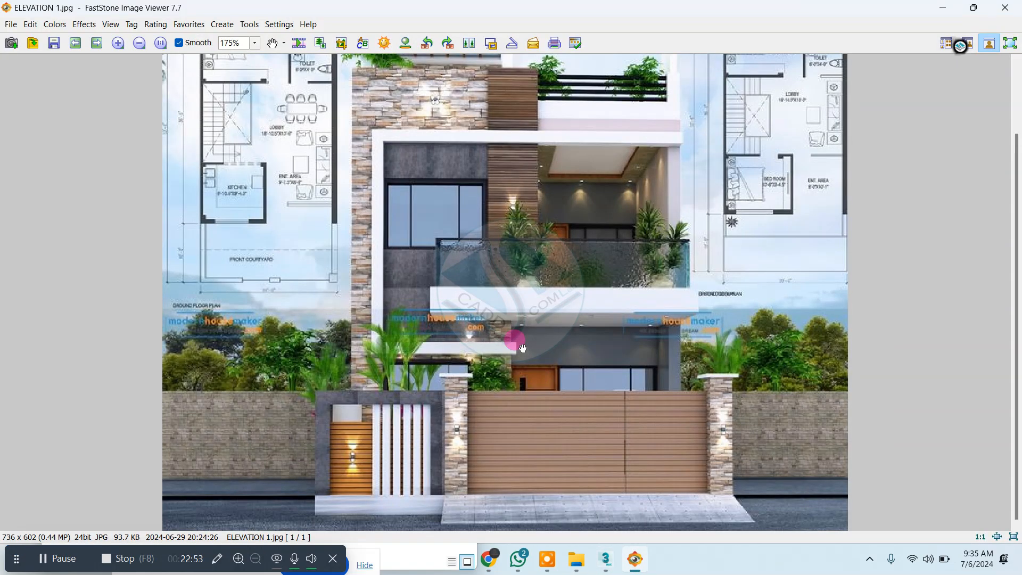
scroll(468, 343, "down", 1)
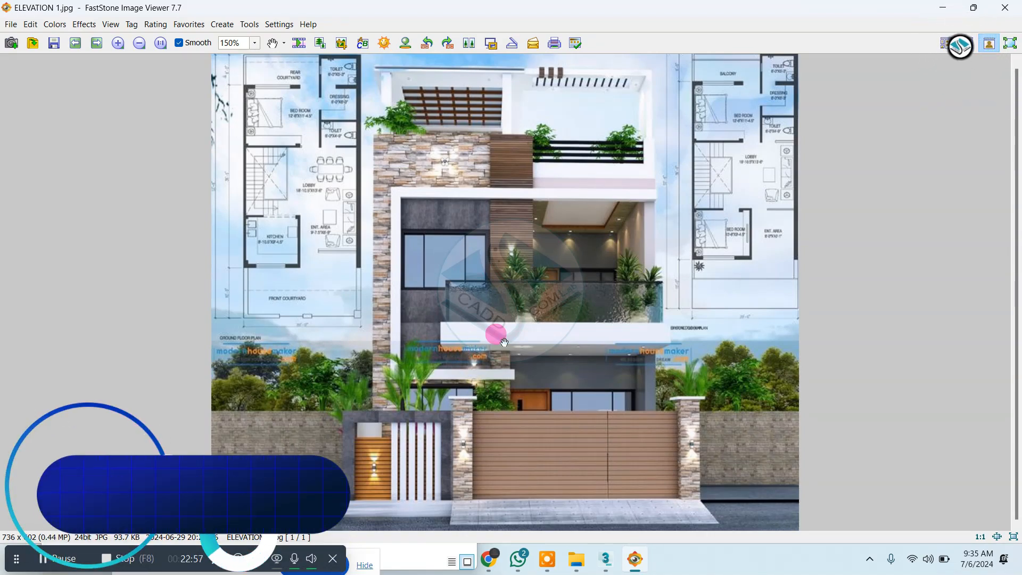
left_click(945, 7)
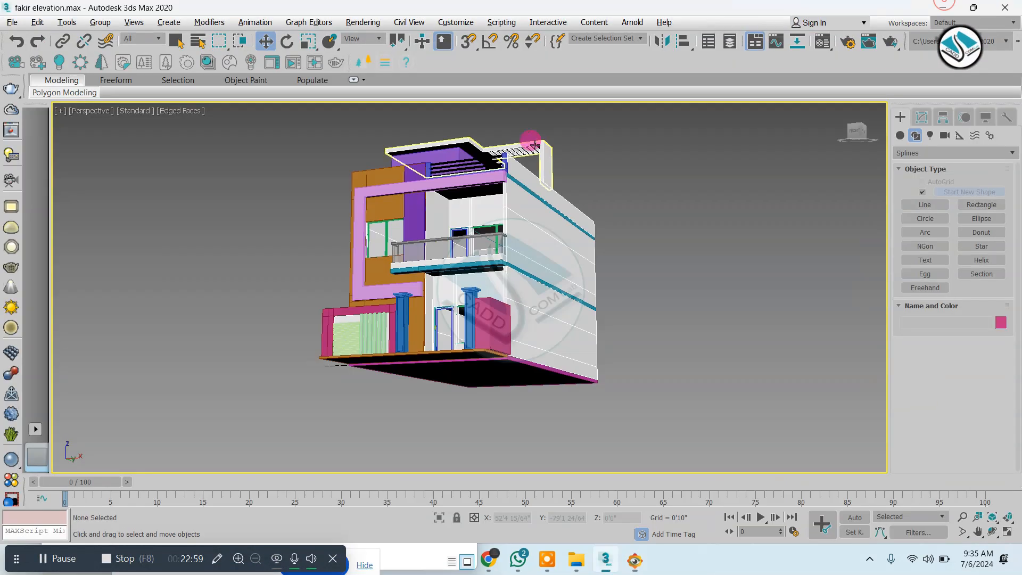
scroll(450, 228, "up", 2)
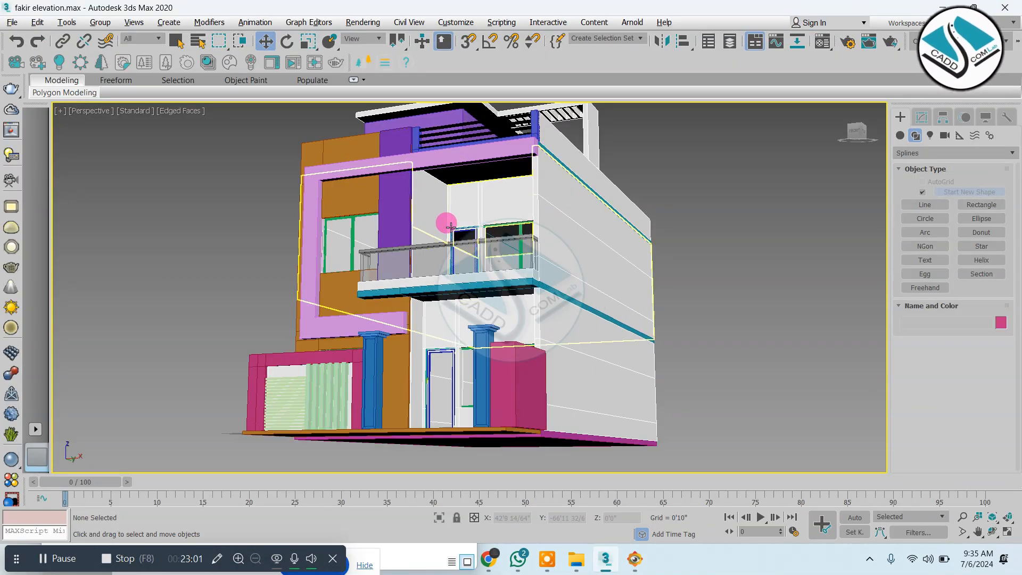